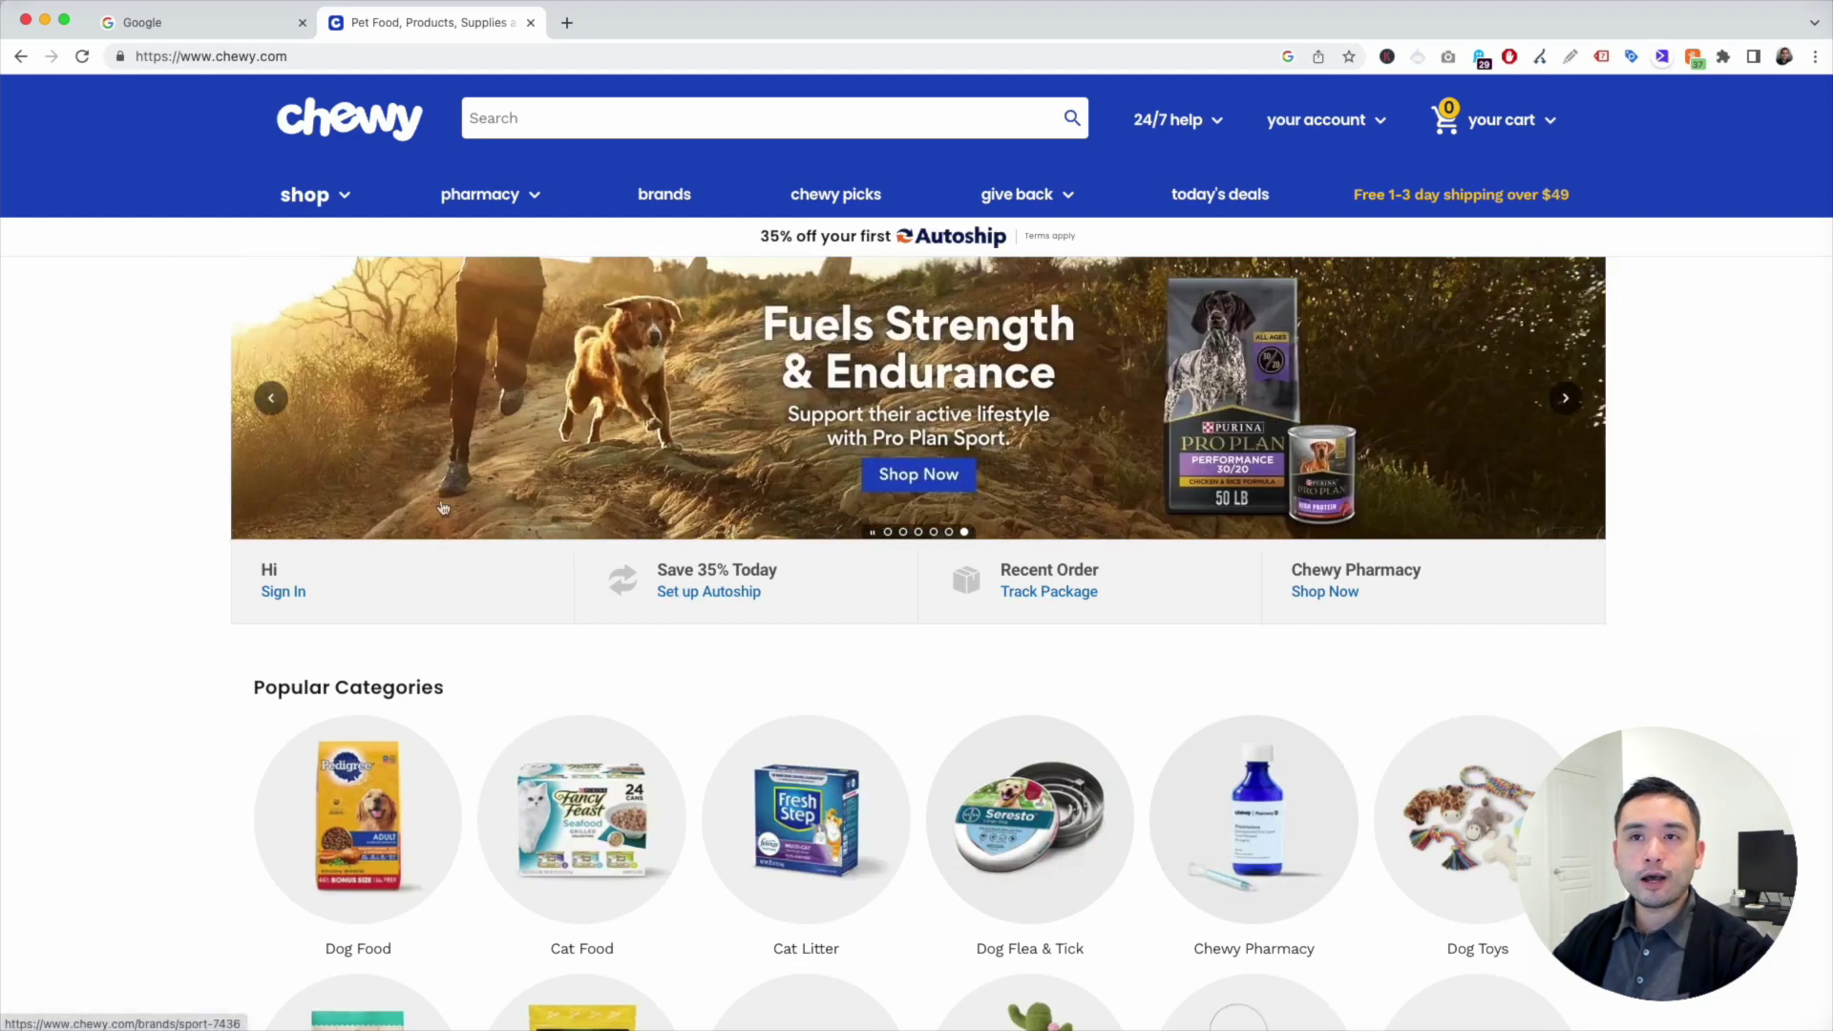
Step: Enter the seed keywords 'dog food' in A2 and 'puppy food' in A3 of the keyword sheet
{"action": "left_click", "coordinate": [345, 198]}
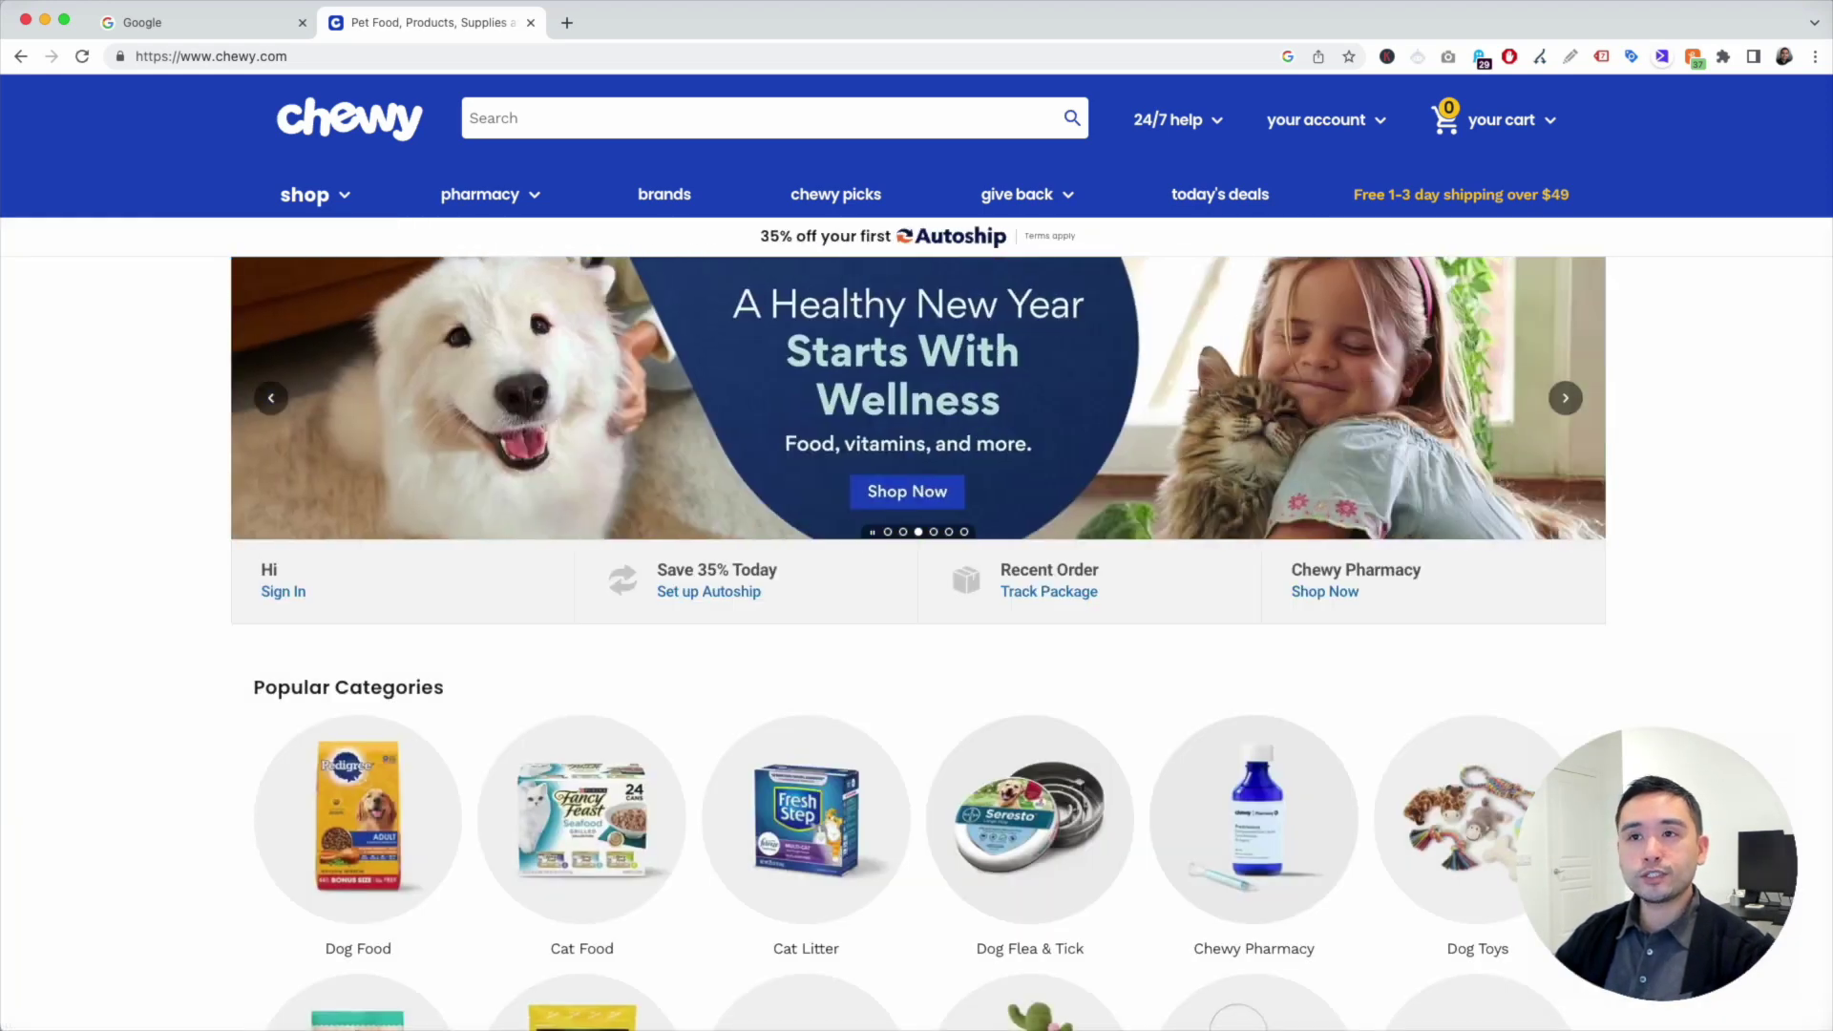
{"action": "key", "text": "super+Tab"}
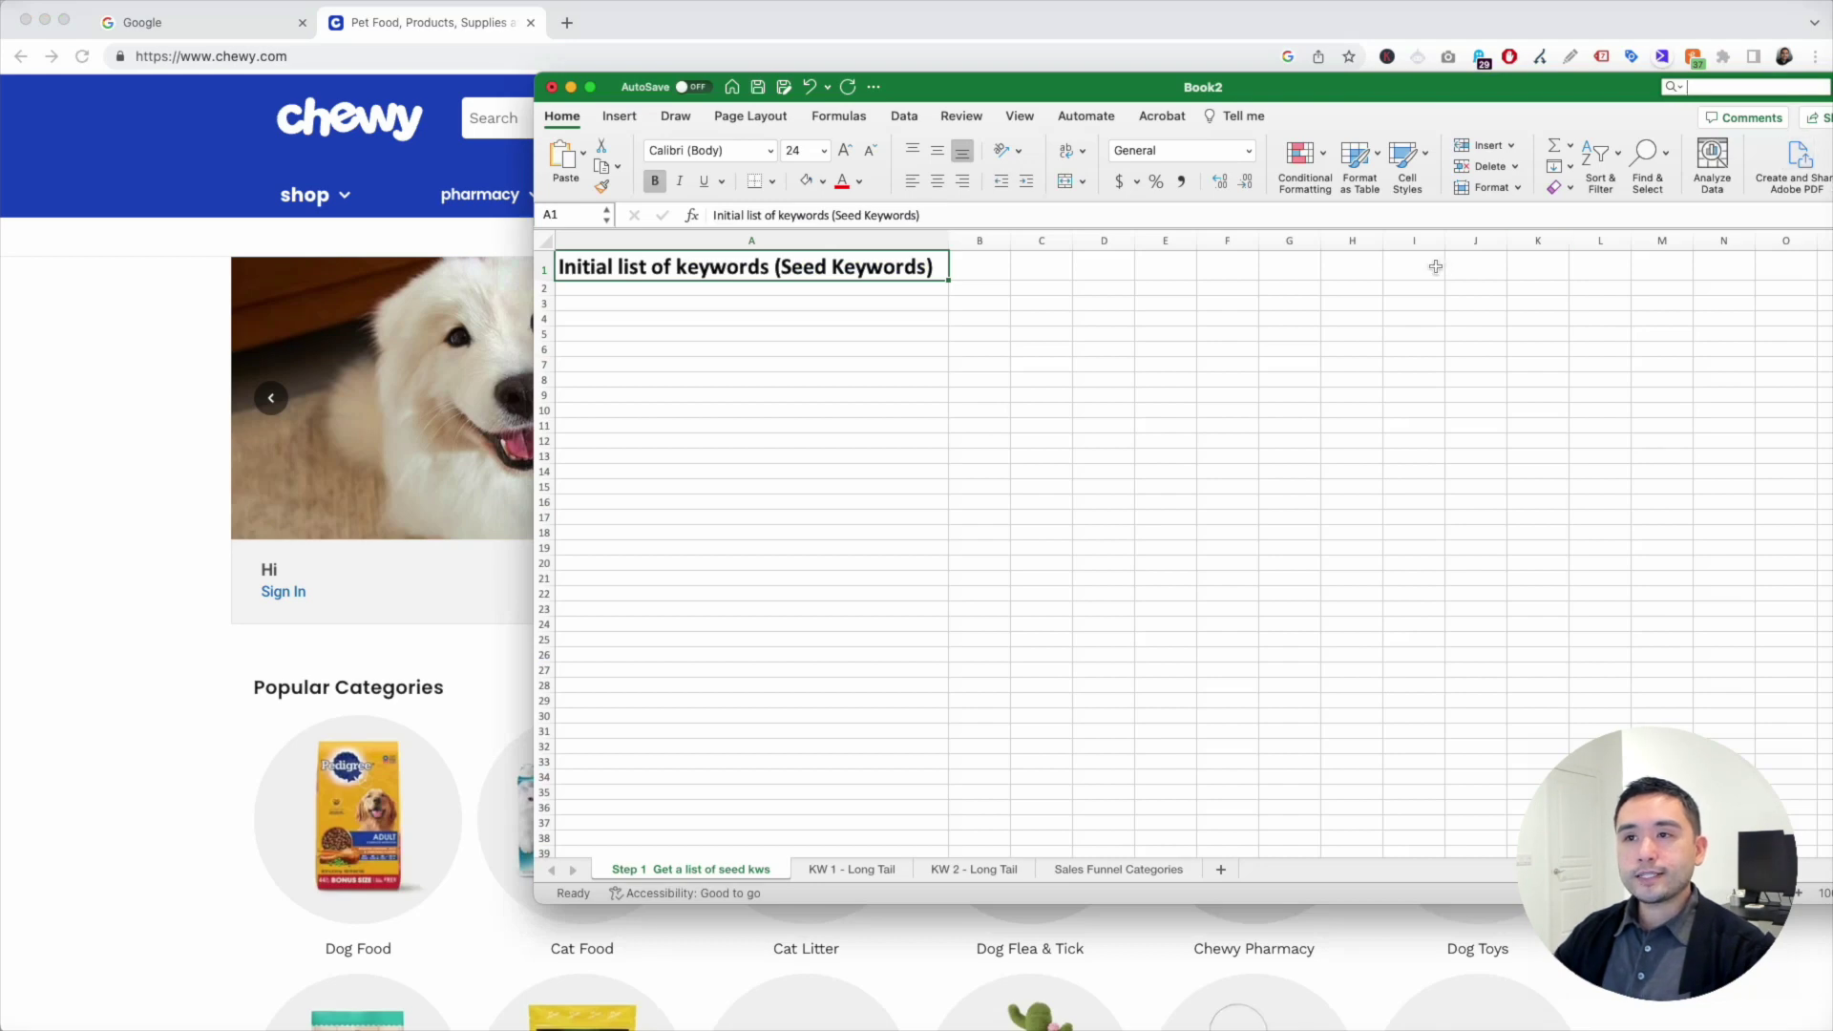
{"action": "left_click", "coordinate": [639, 293]}
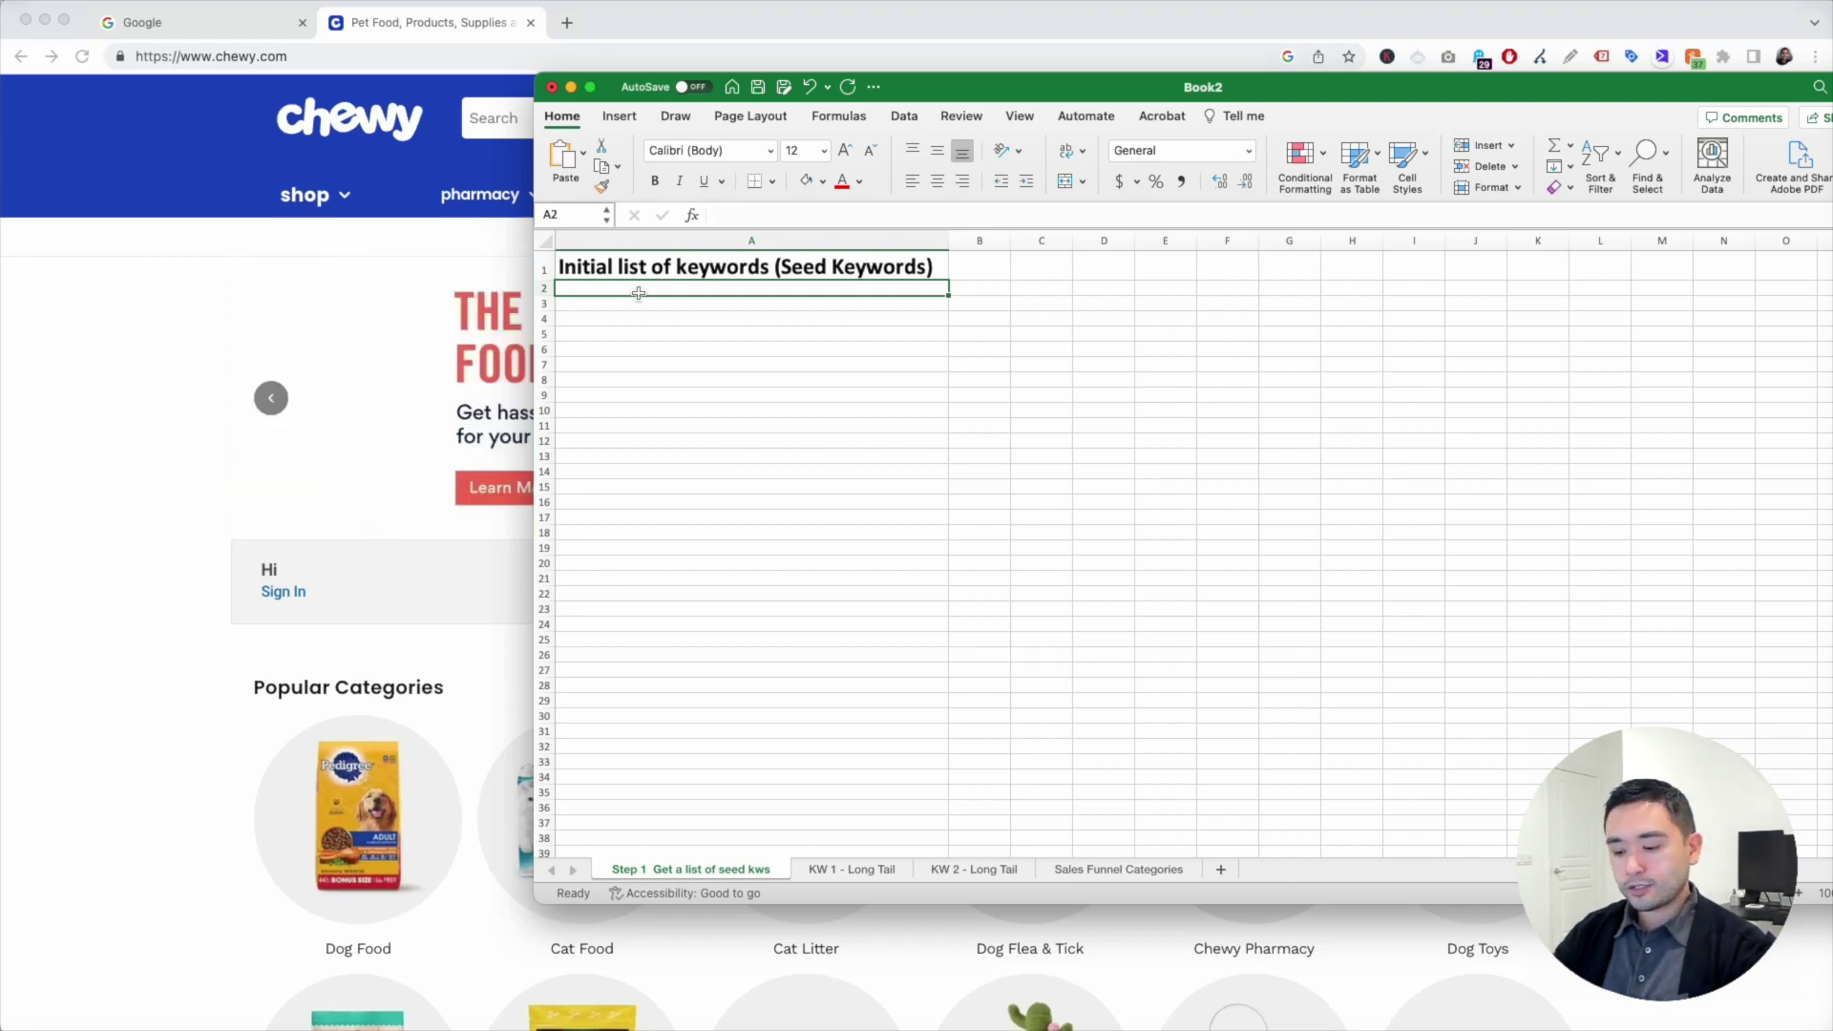
{"action": "type", "text": "dog food"}
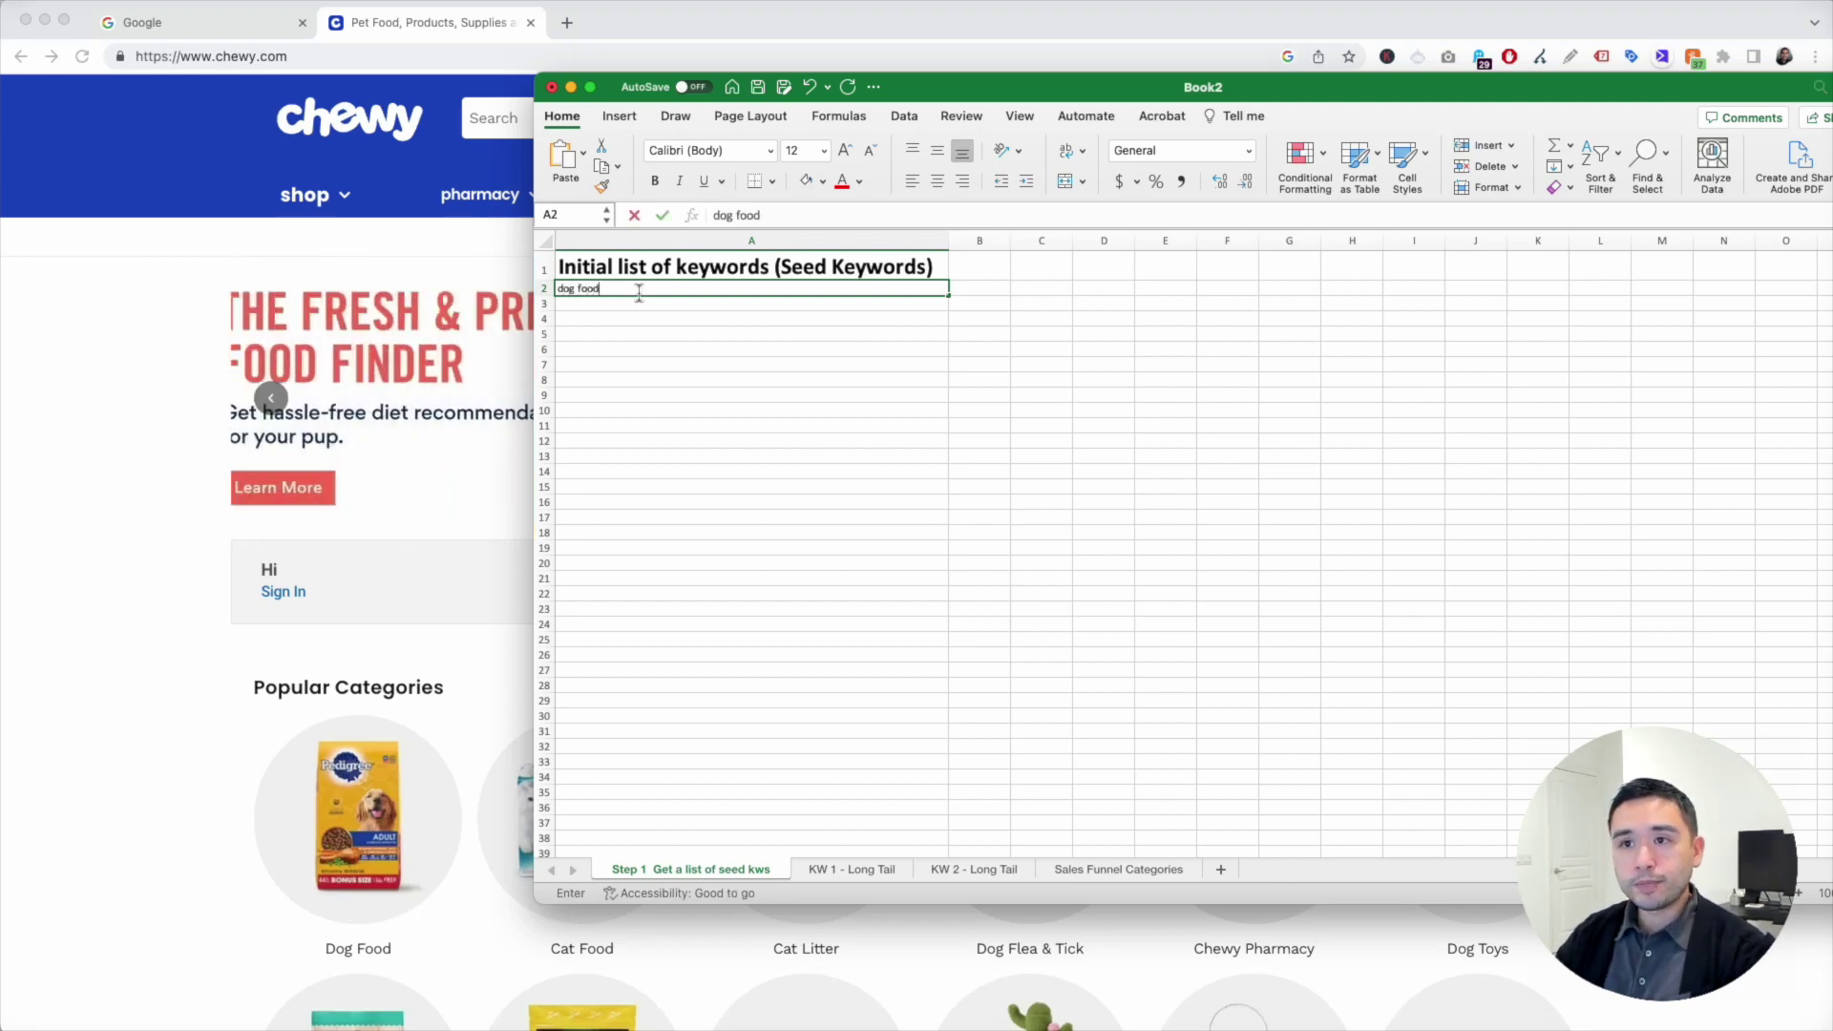
{"action": "key", "text": "Return"}
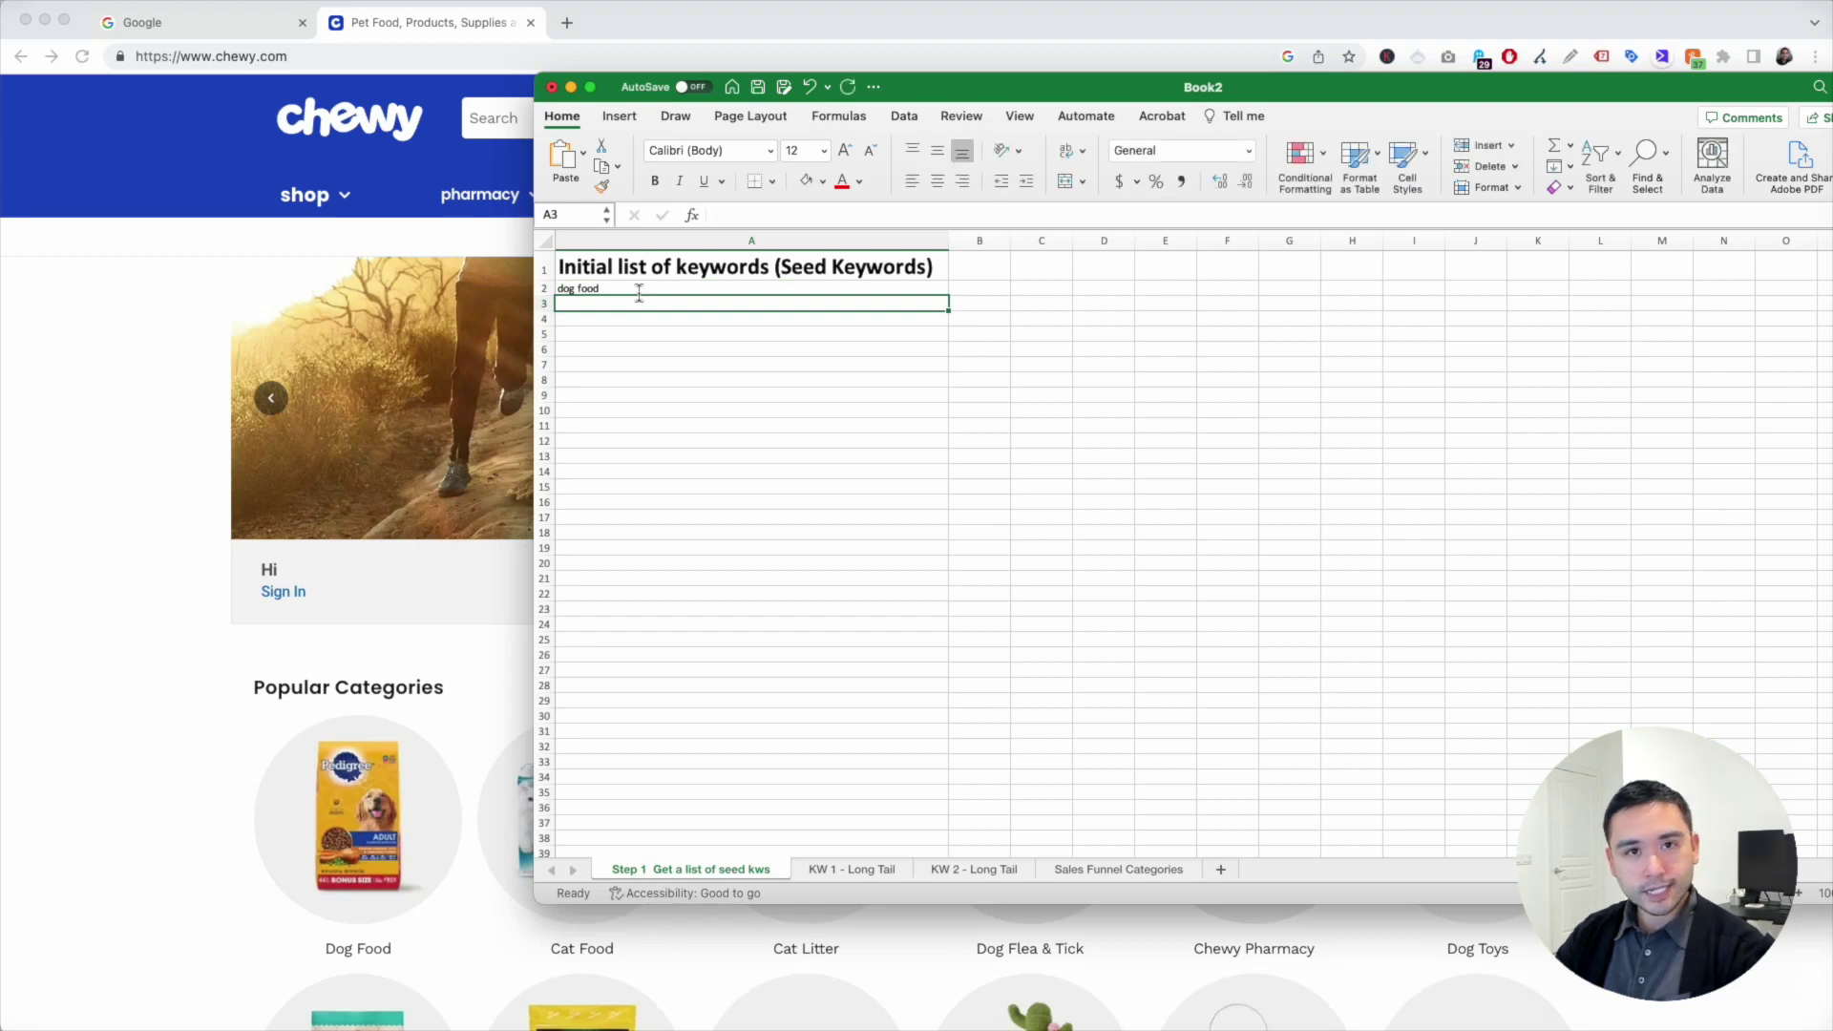
{"action": "type", "text": "puppy food"}
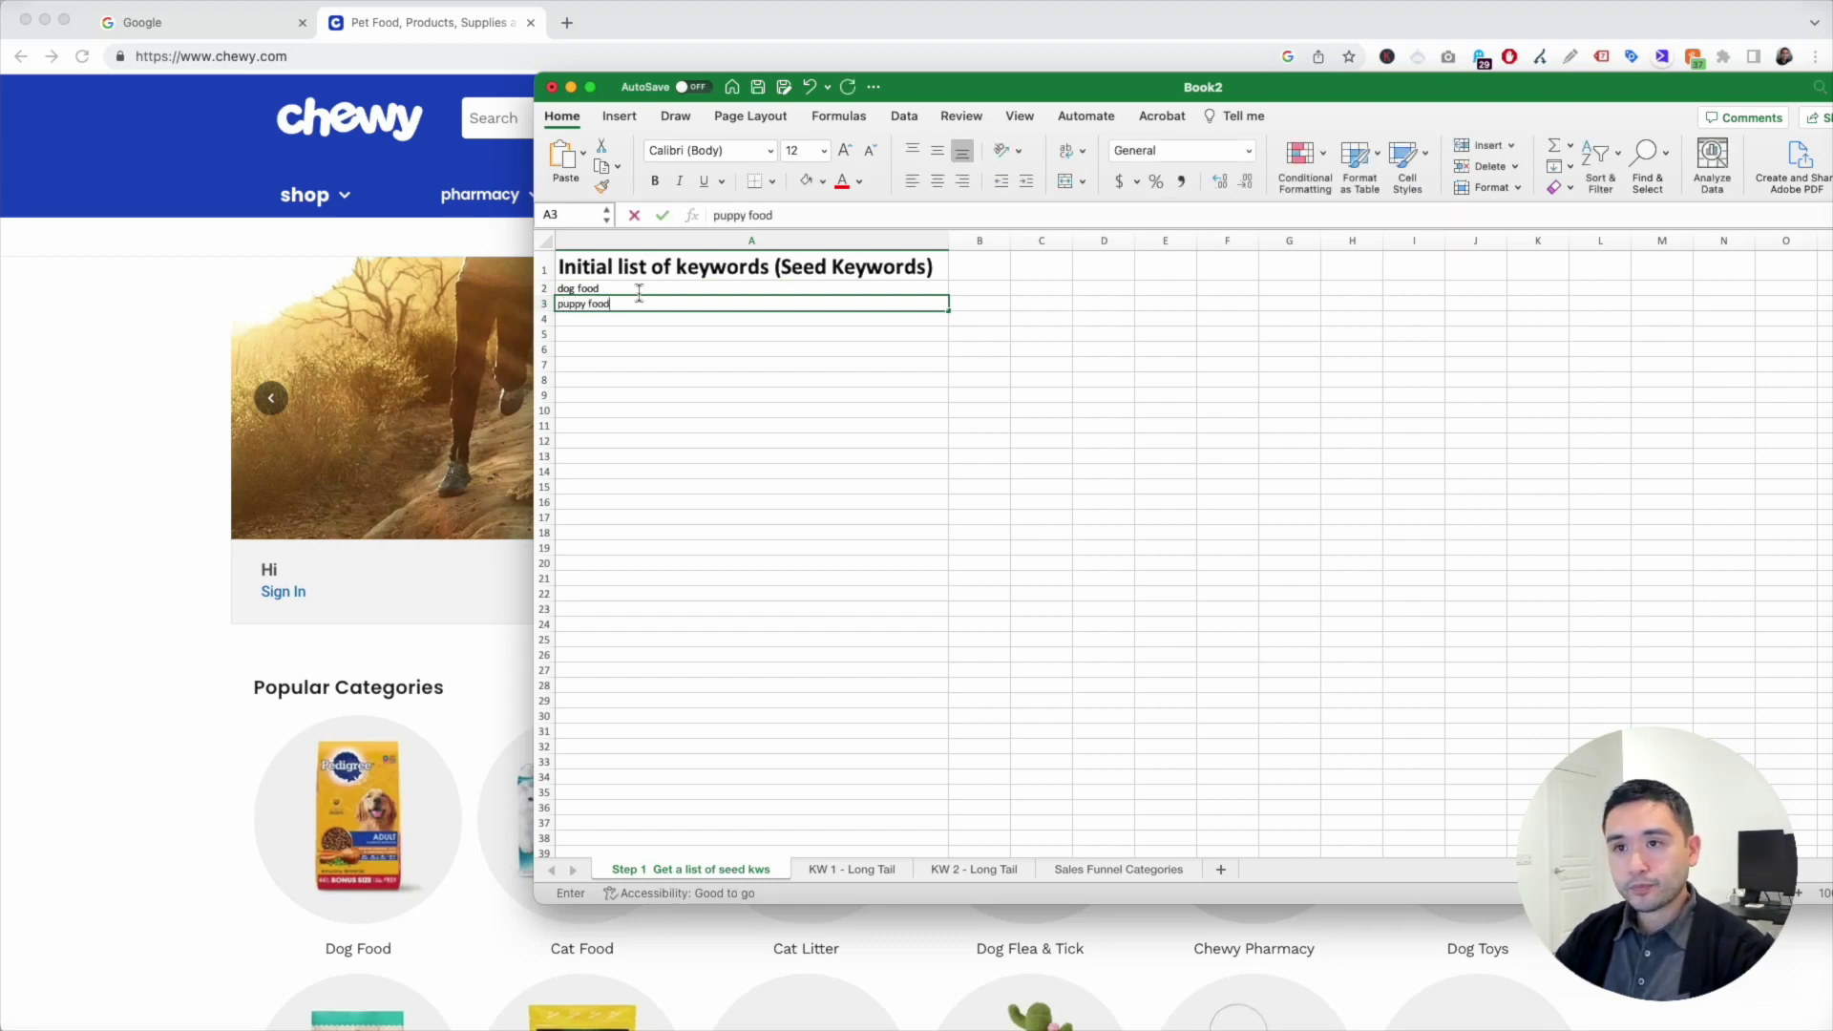
{"action": "key", "text": "Return"}
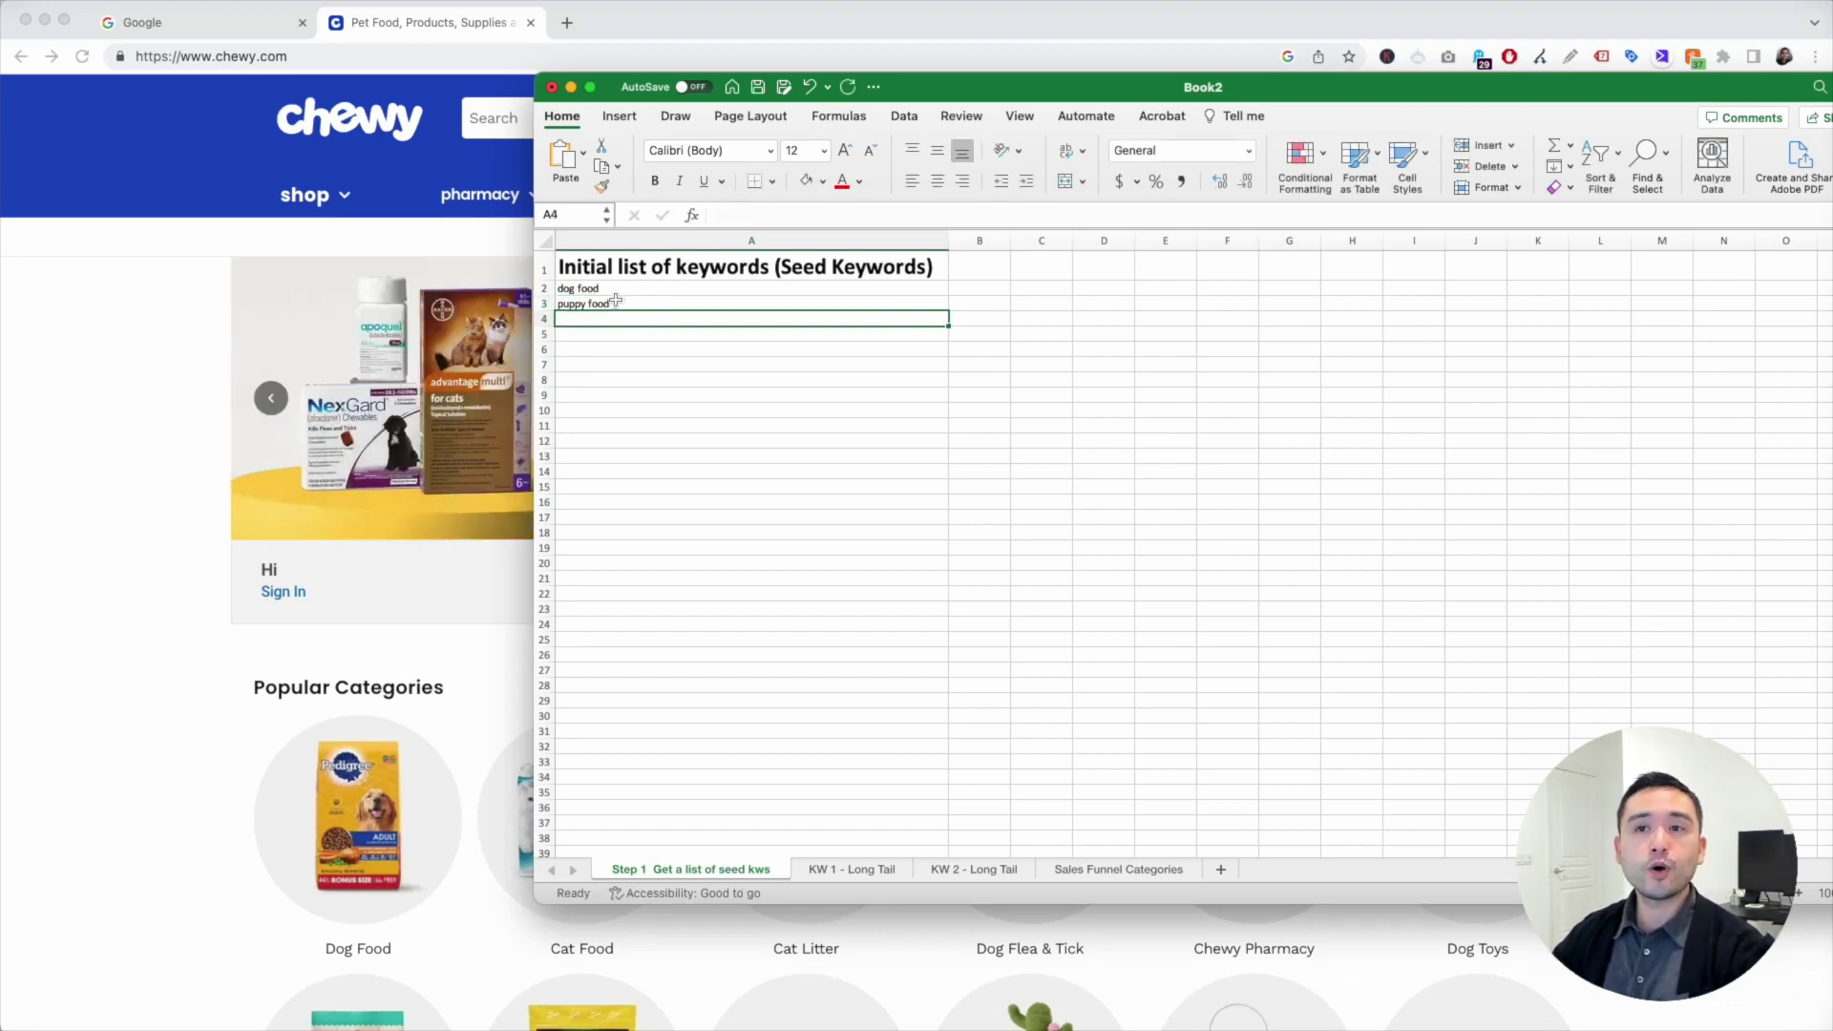
{"action": "left_click", "coordinate": [173, 236]}
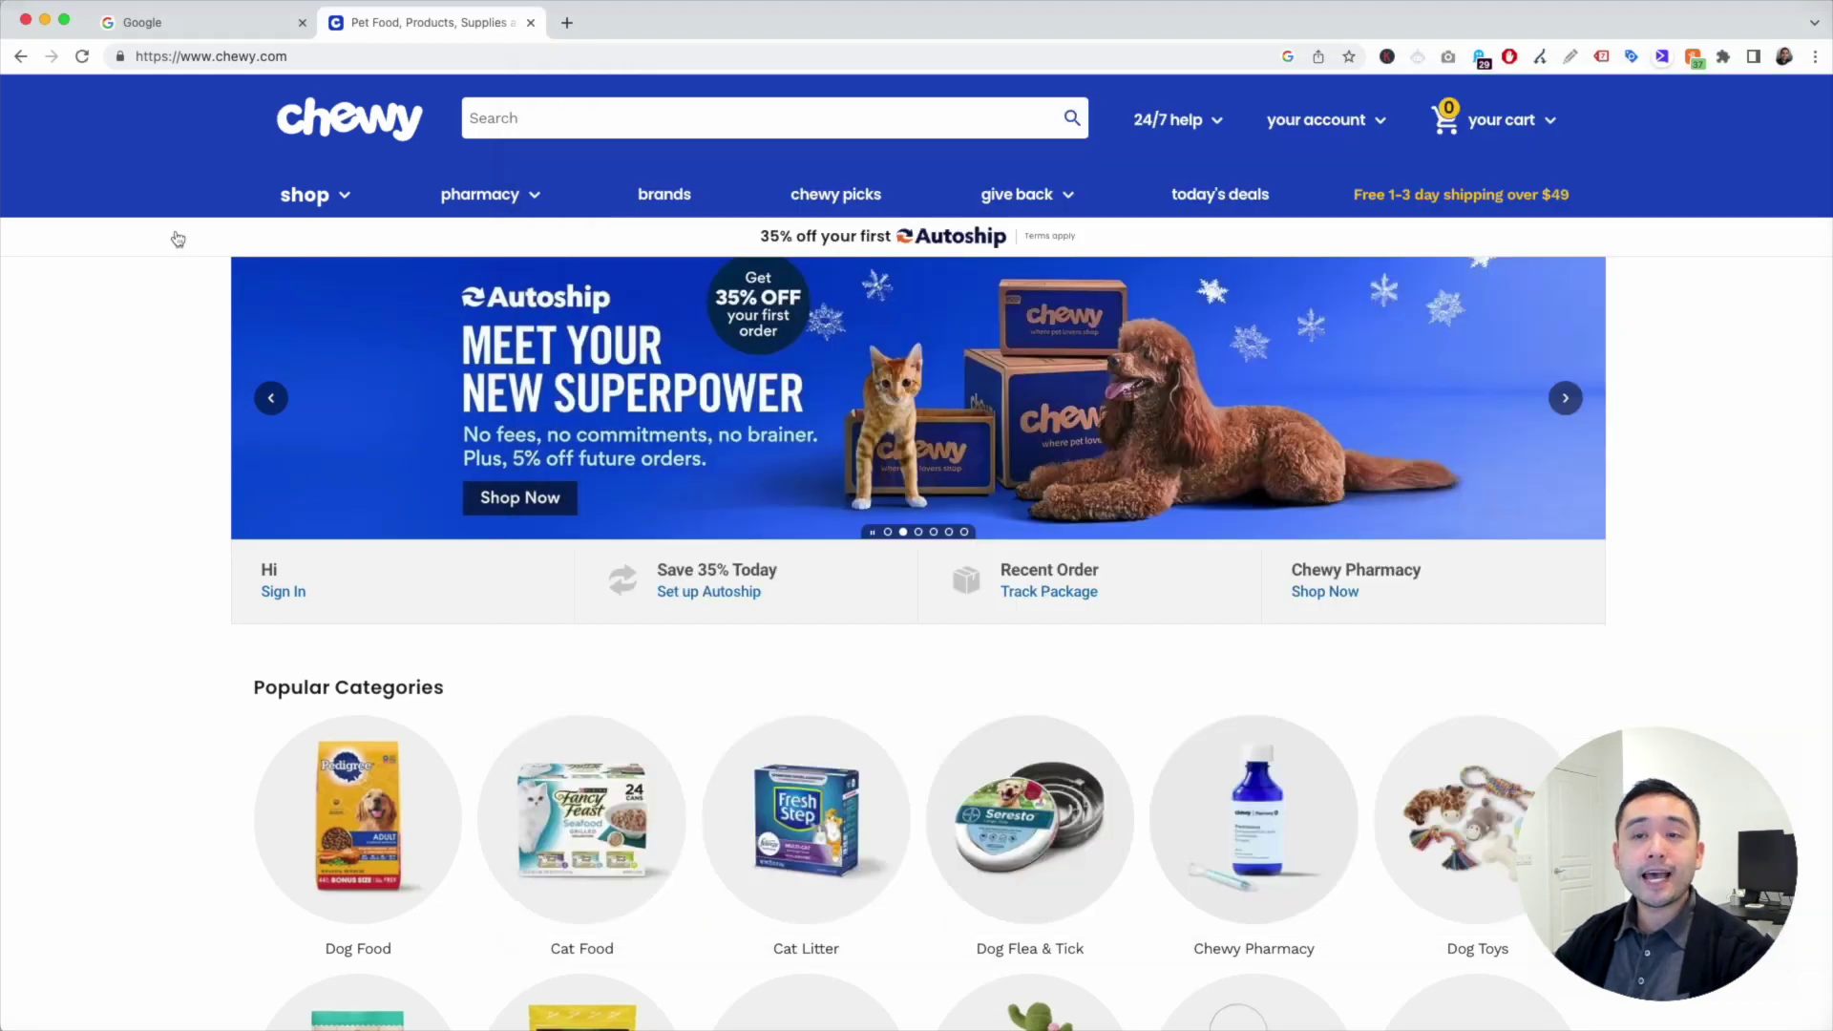
Step: Open Chewy's shop menu to reveal the dog food, treats and supplies categories
{"action": "left_click", "coordinate": [342, 202]}
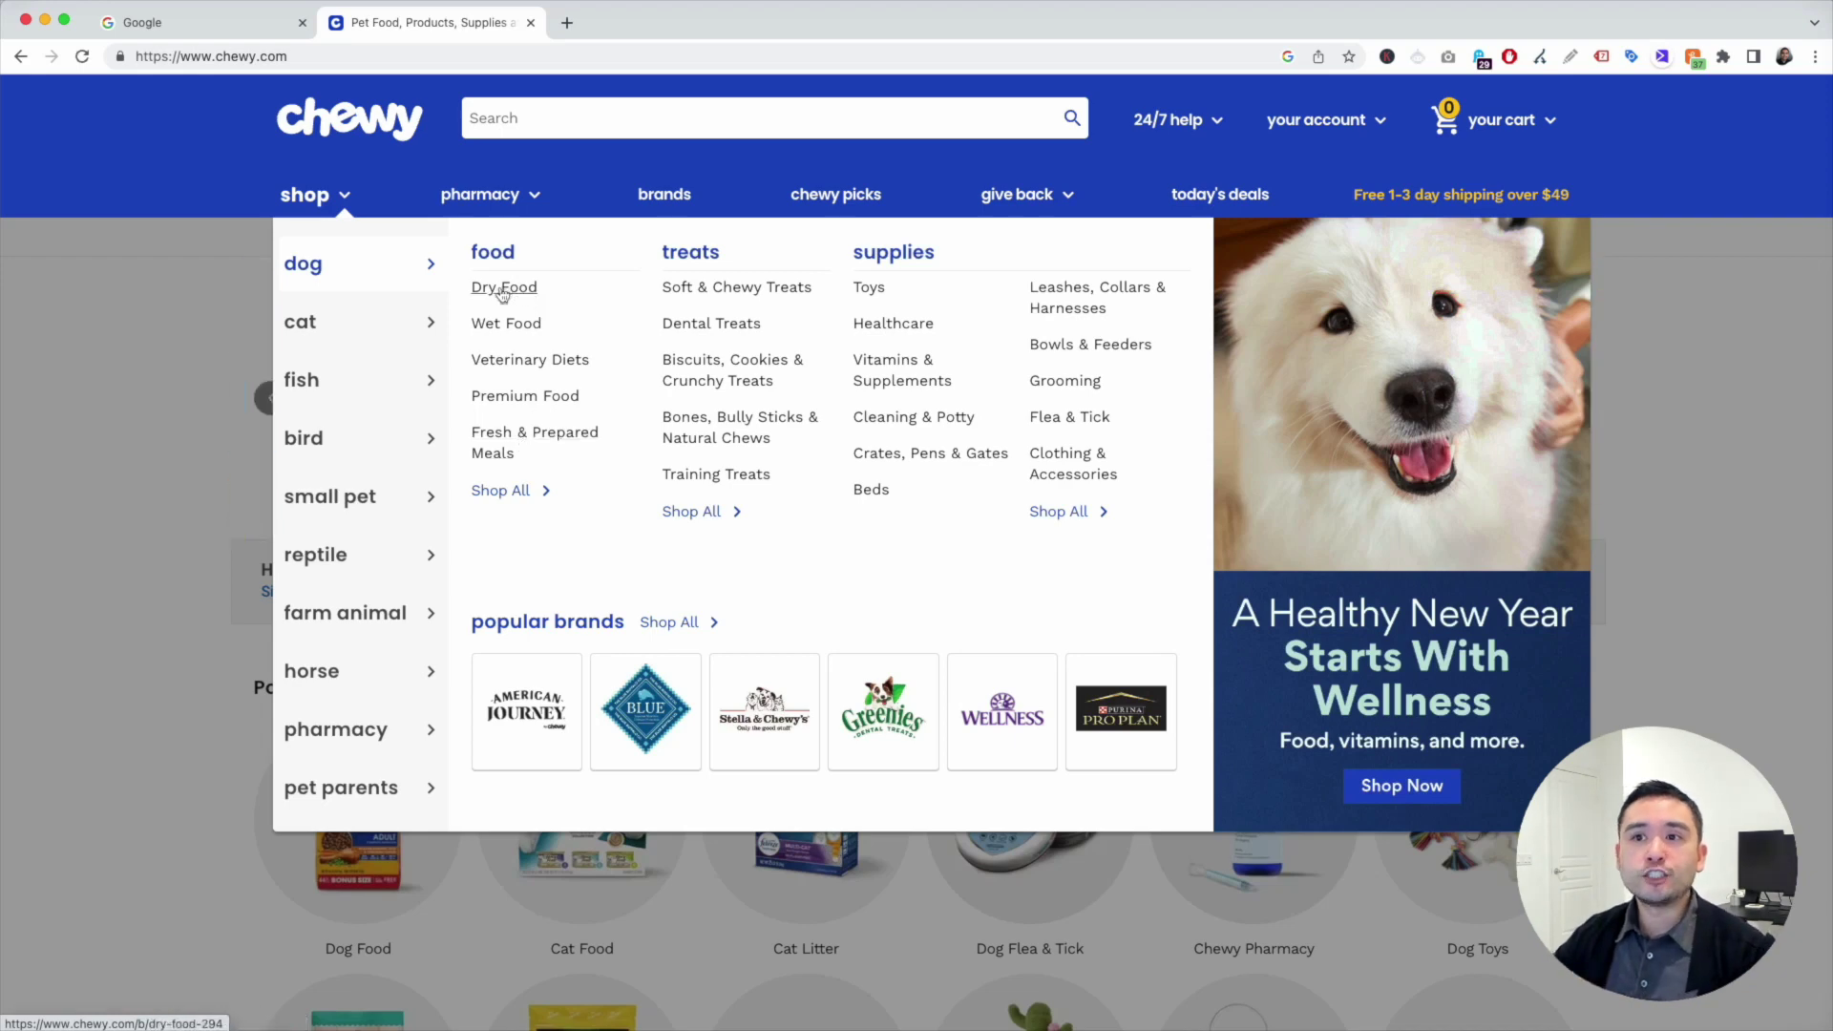
Step: Enter 'dry dog food' in cell A4 beneath puppy food
{"action": "key", "text": "super+Tab"}
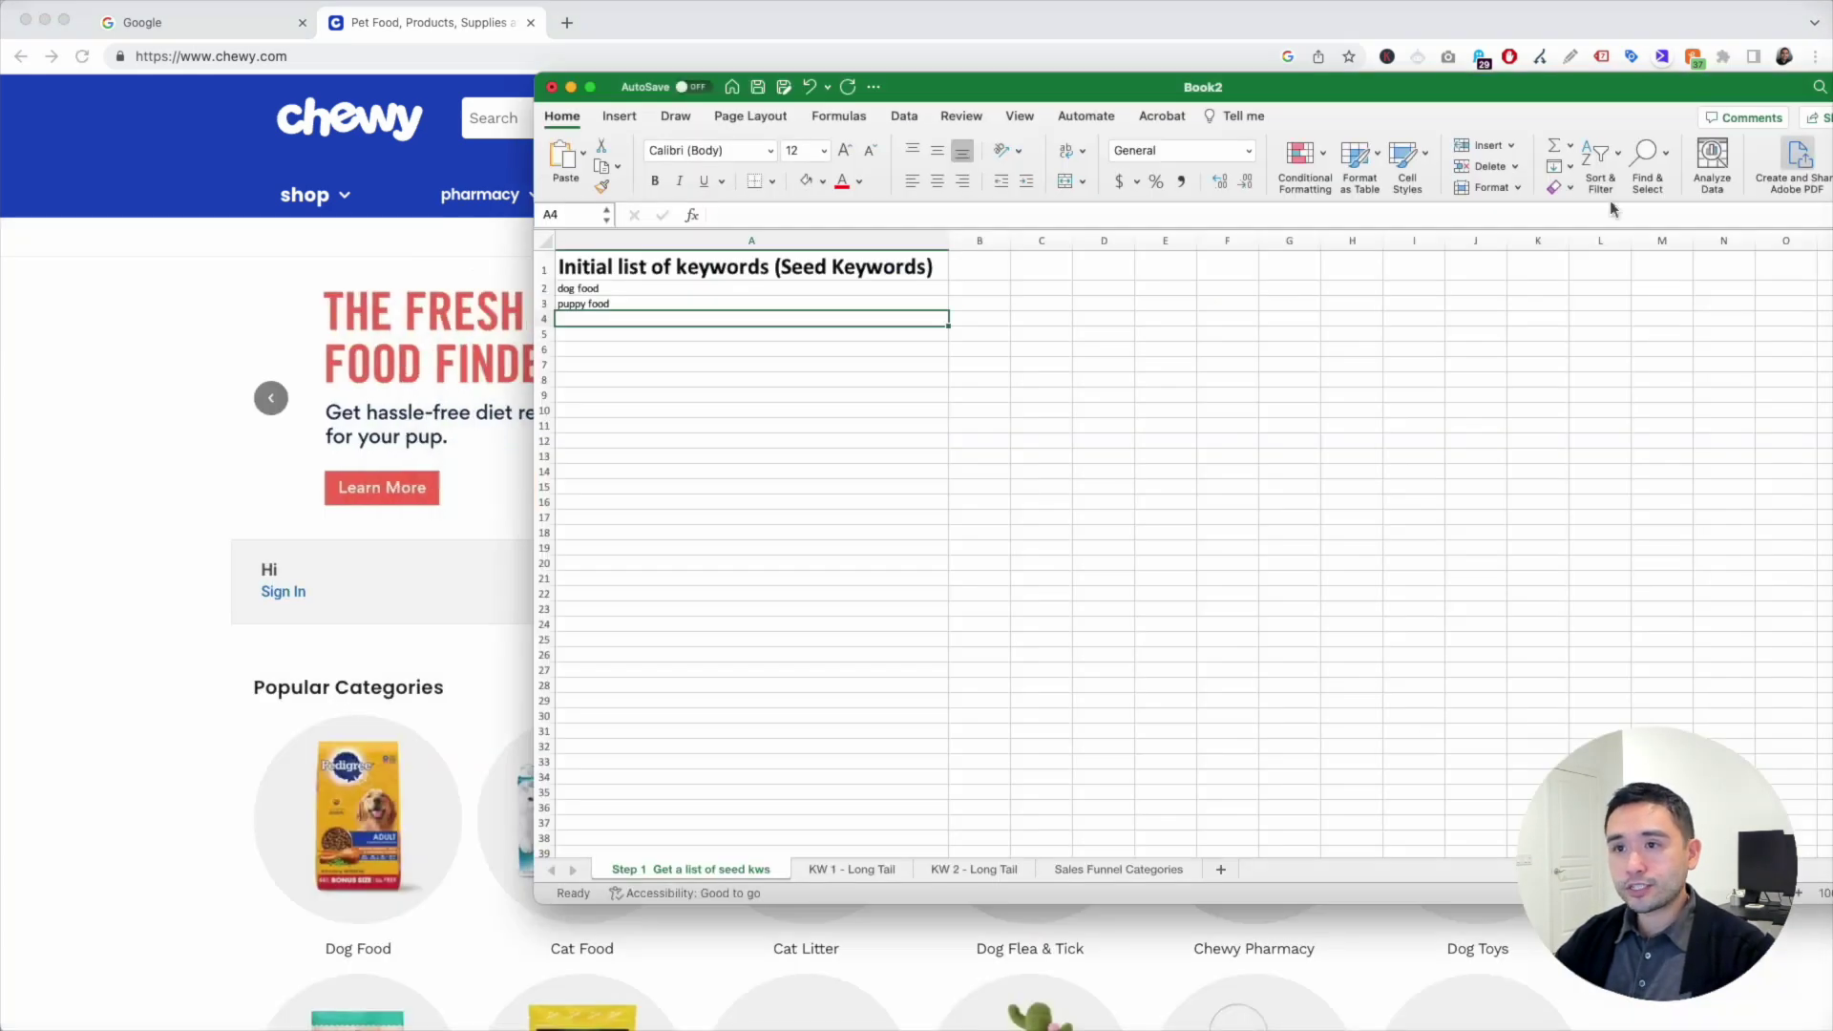
{"action": "type", "text": "dry dog food"}
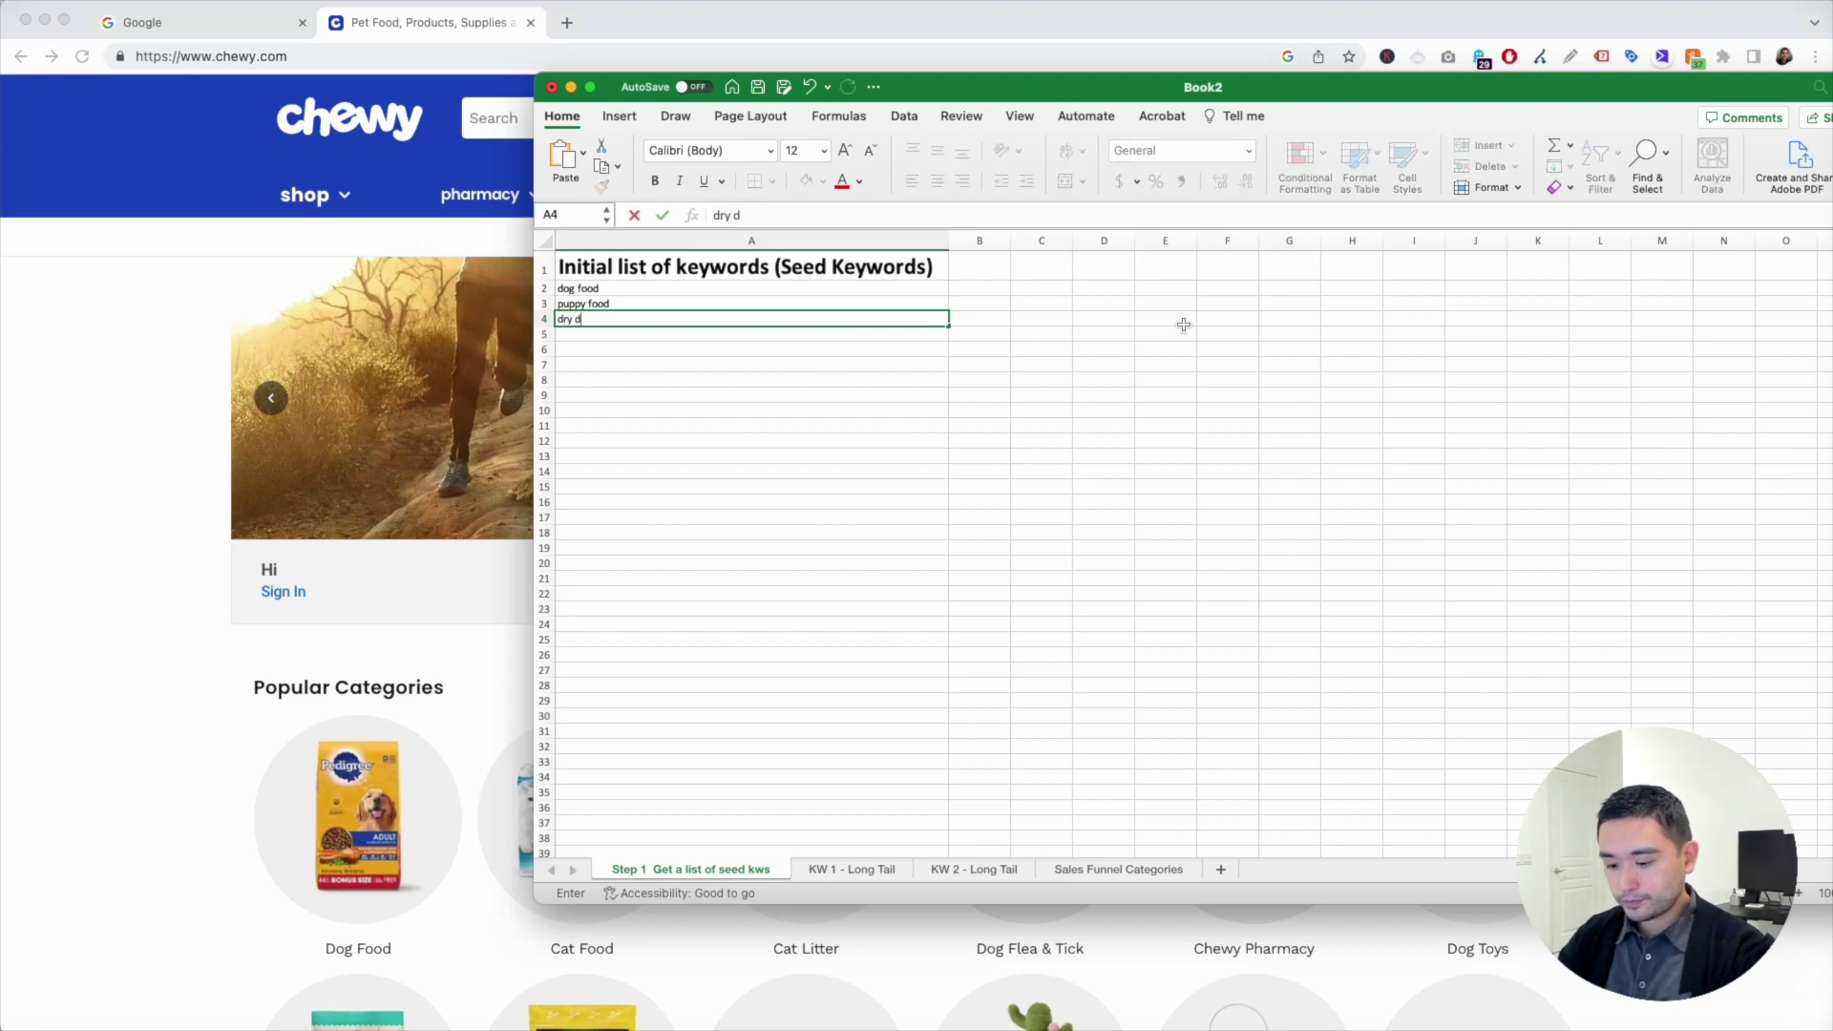
{"action": "key", "text": "Return"}
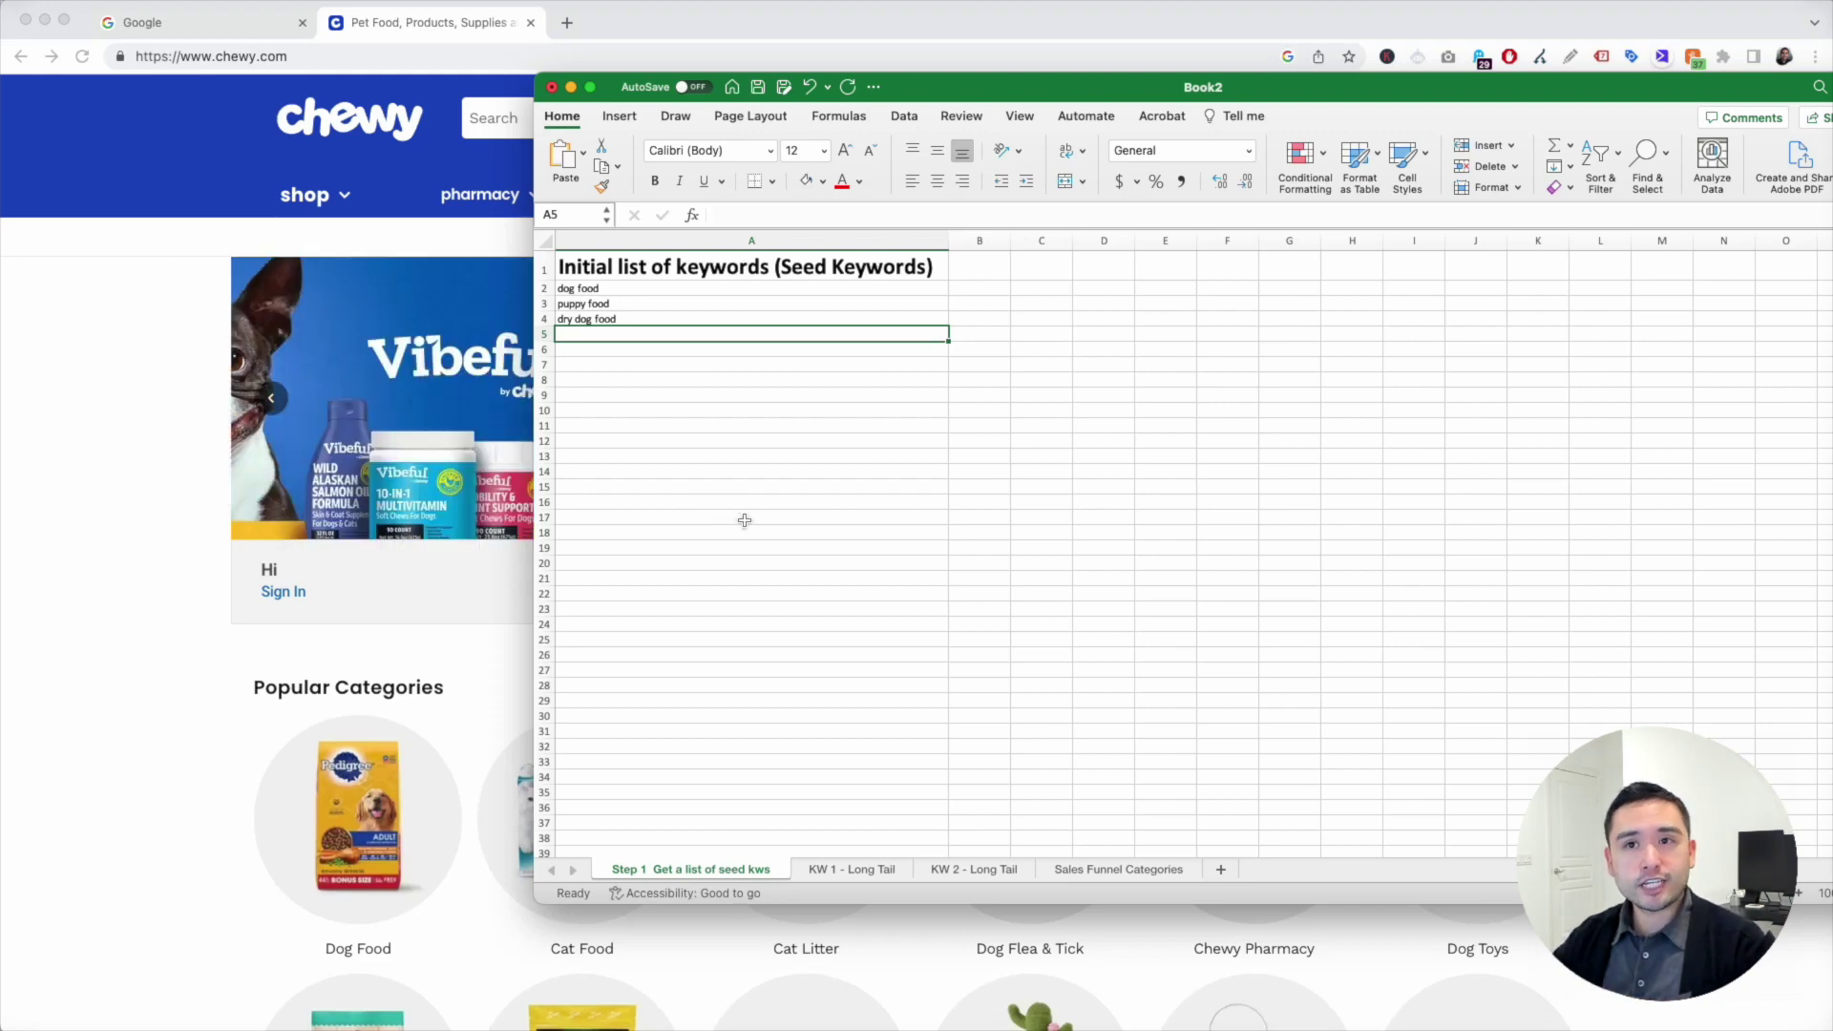
Step: Go to Chewy's Dry Food category for dogs and narrow it to Adult
{"action": "left_click", "coordinate": [183, 223]}
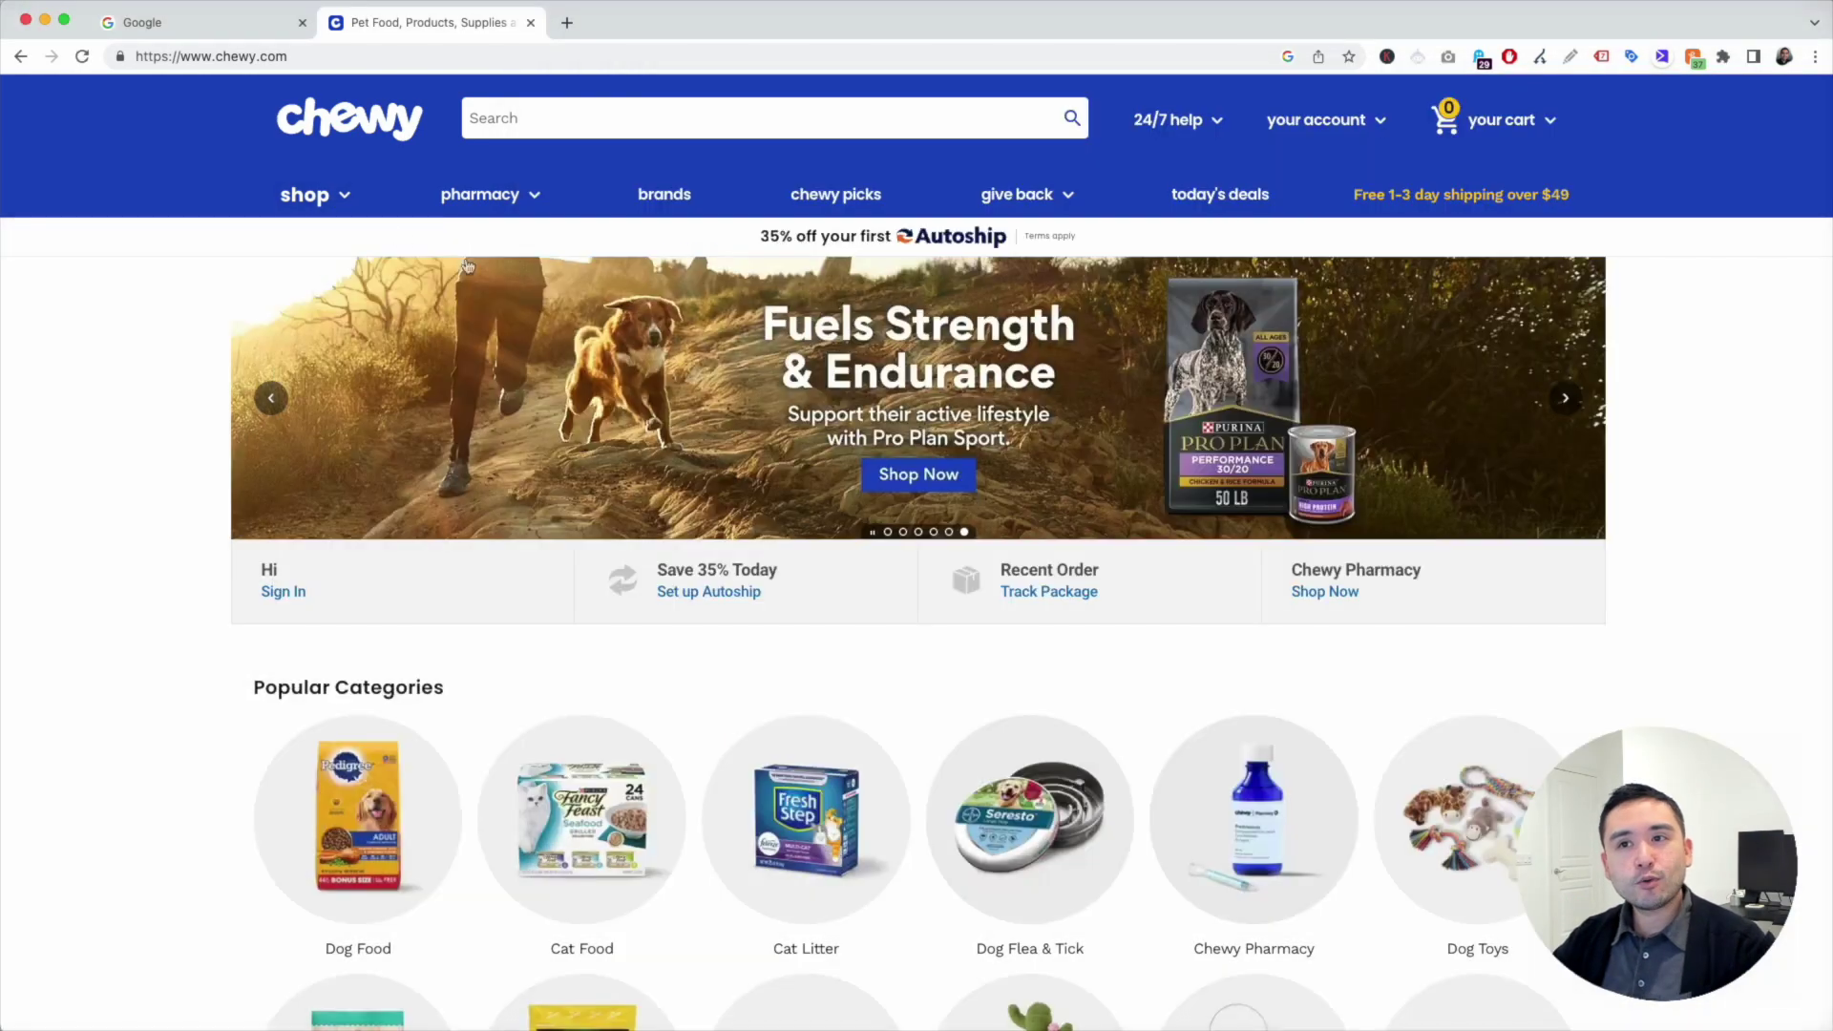
{"action": "mouse_move", "coordinate": [340, 212]}
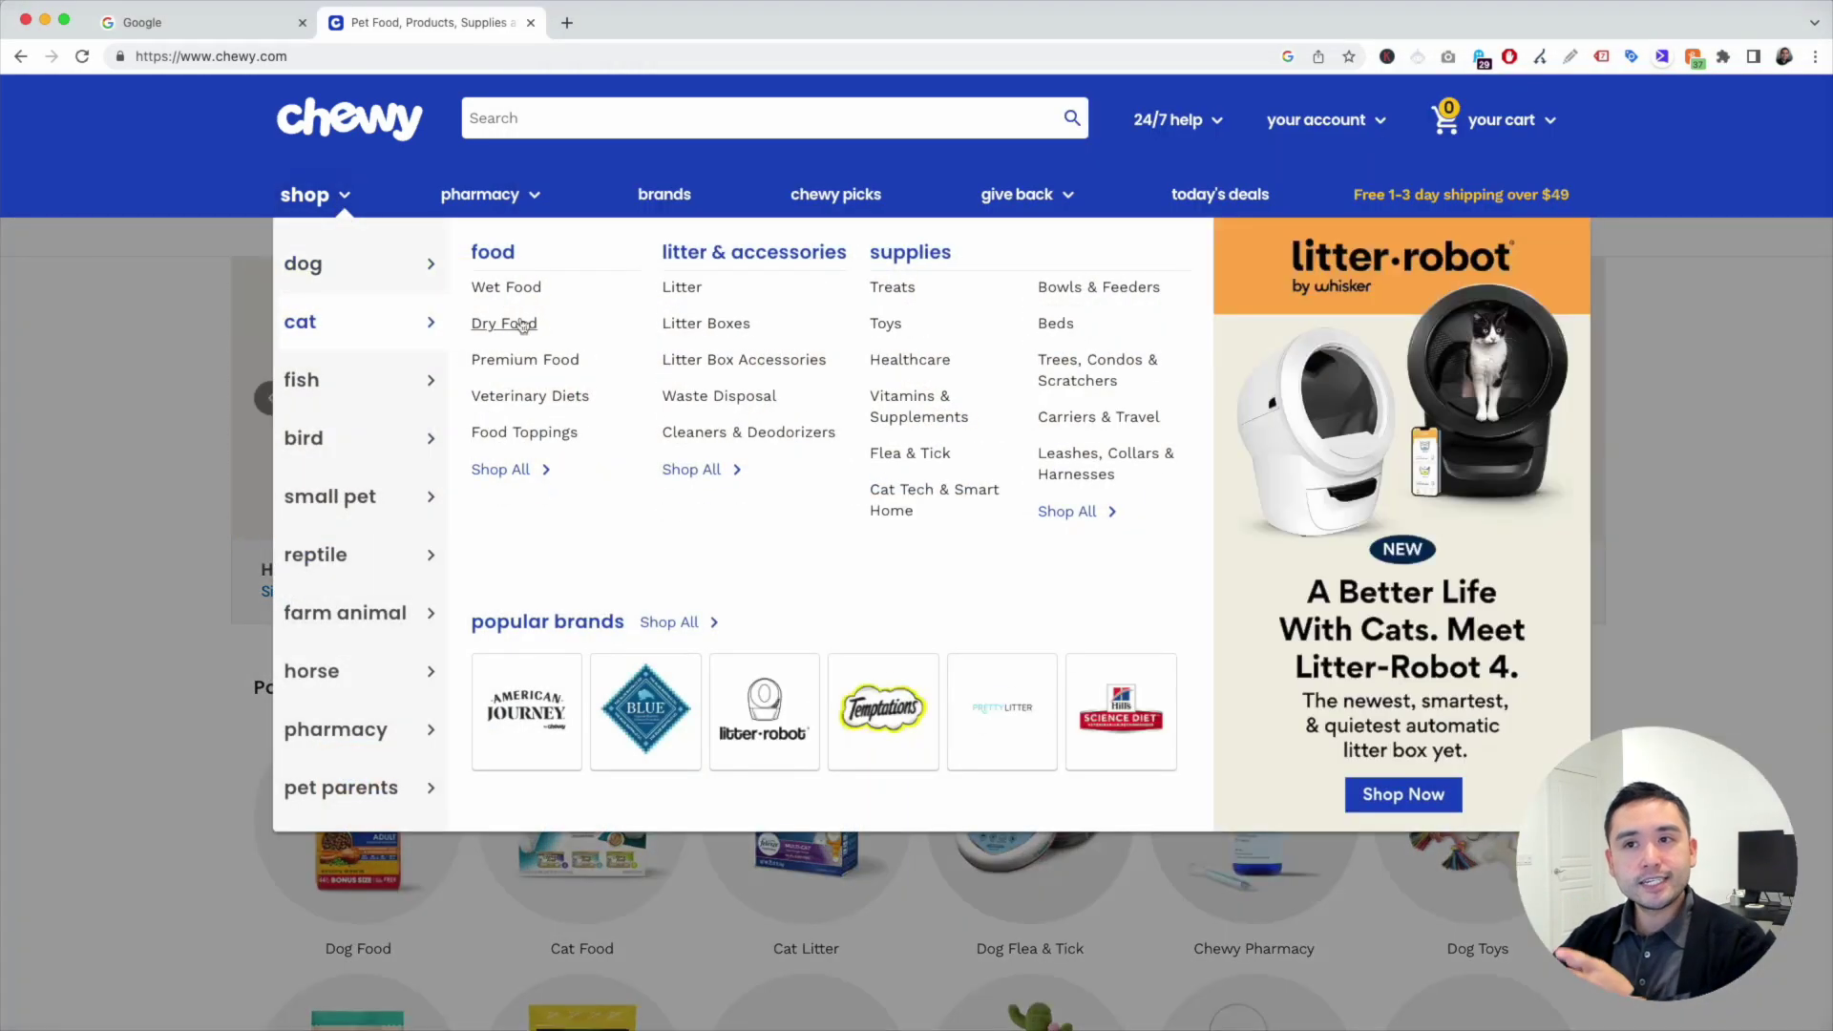
{"action": "mouse_move", "coordinate": [320, 255]}
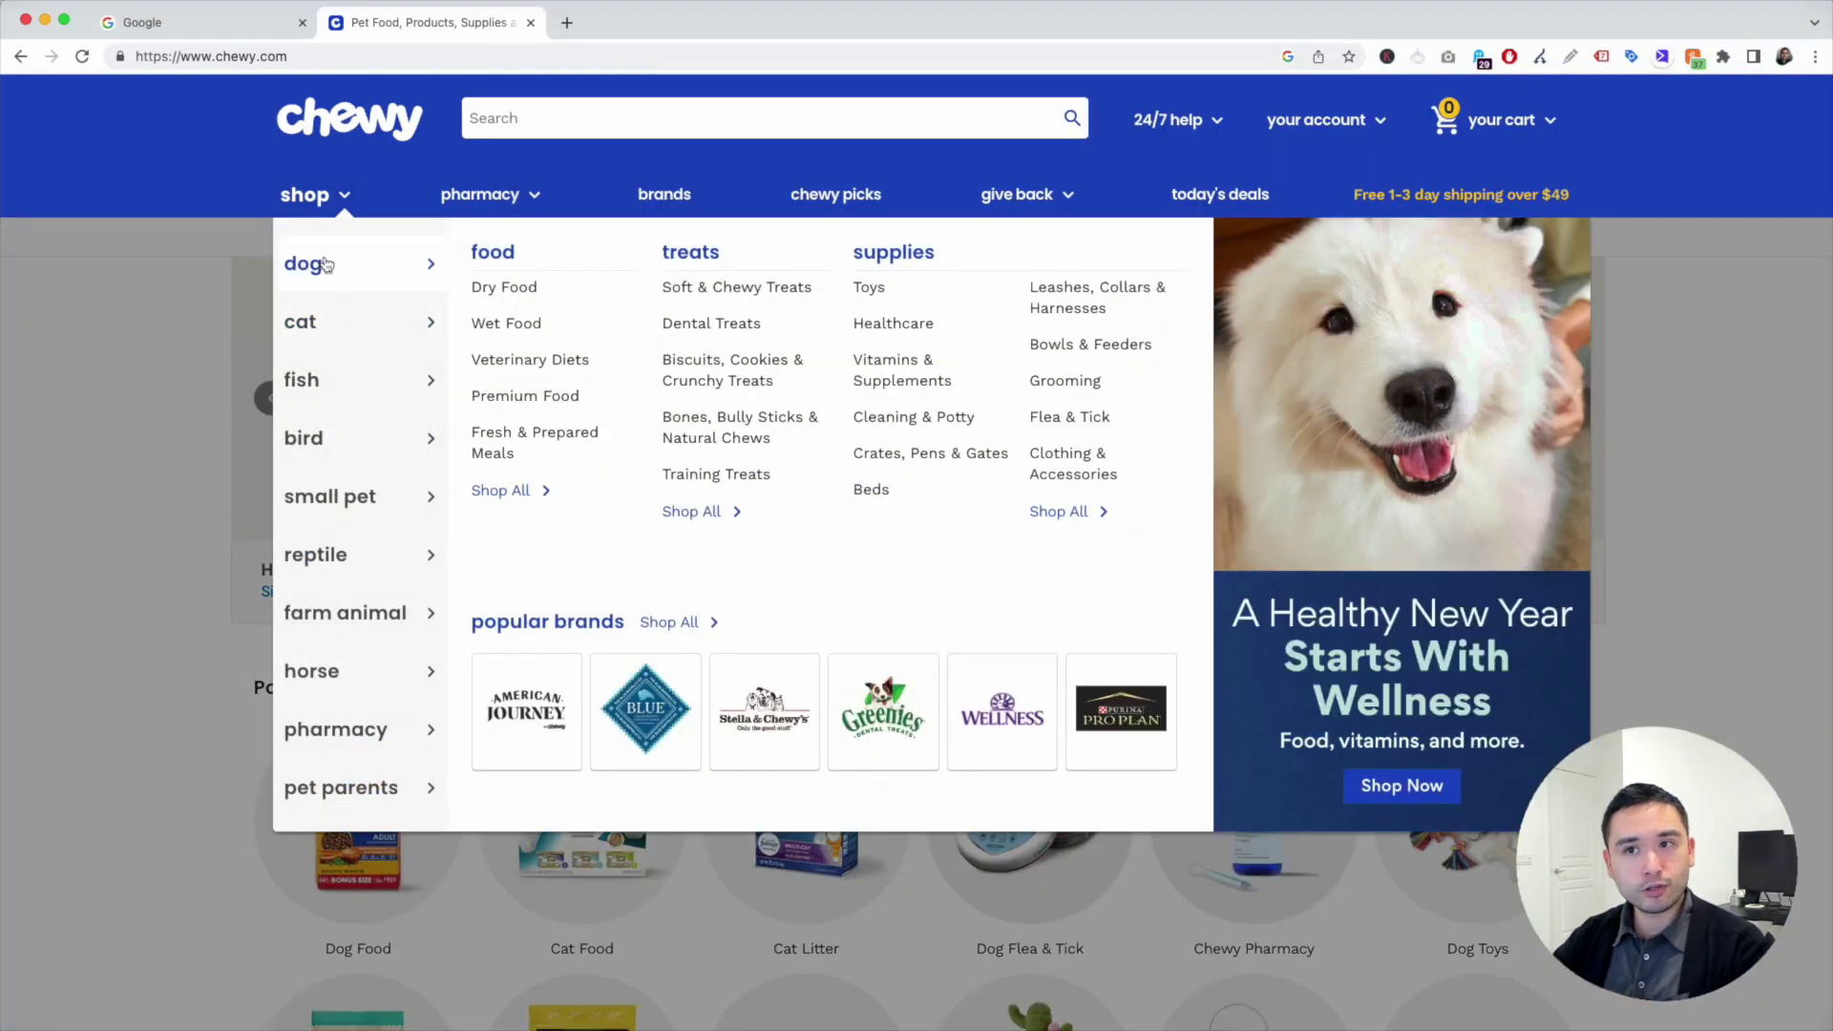
{"action": "left_click", "coordinate": [503, 289]}
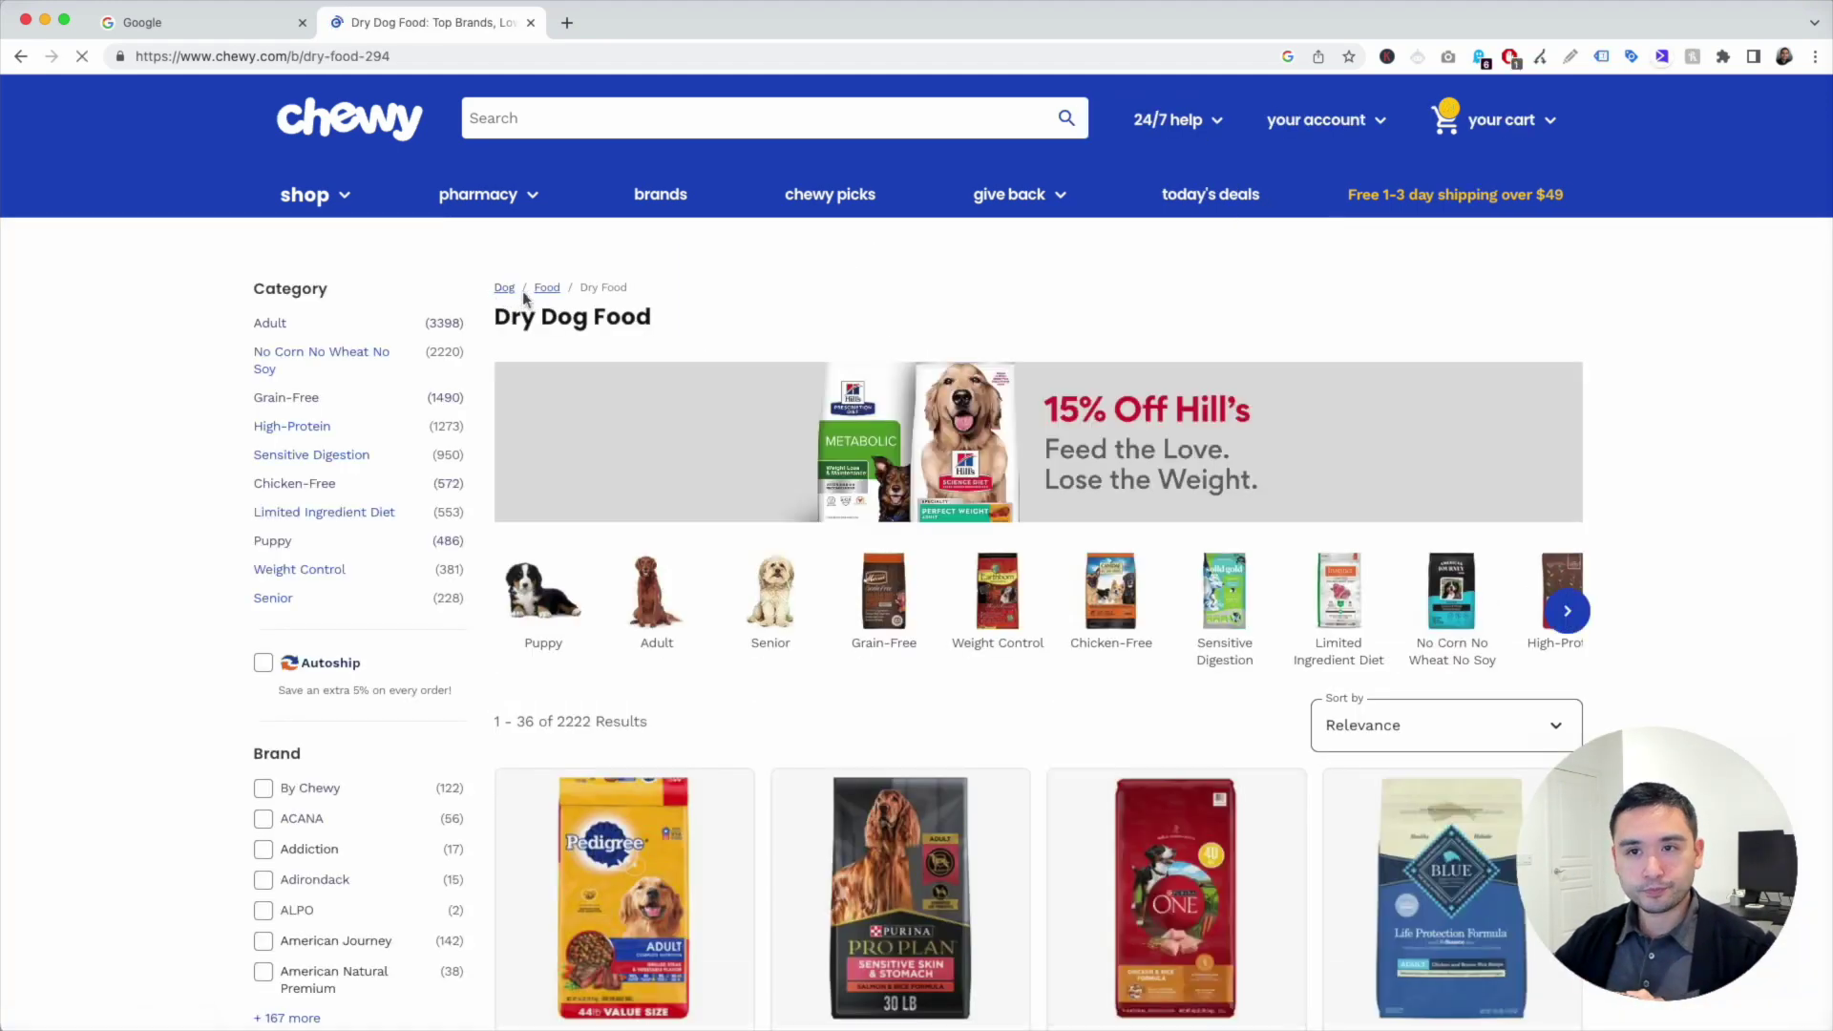
{"action": "left_click", "coordinate": [275, 327]}
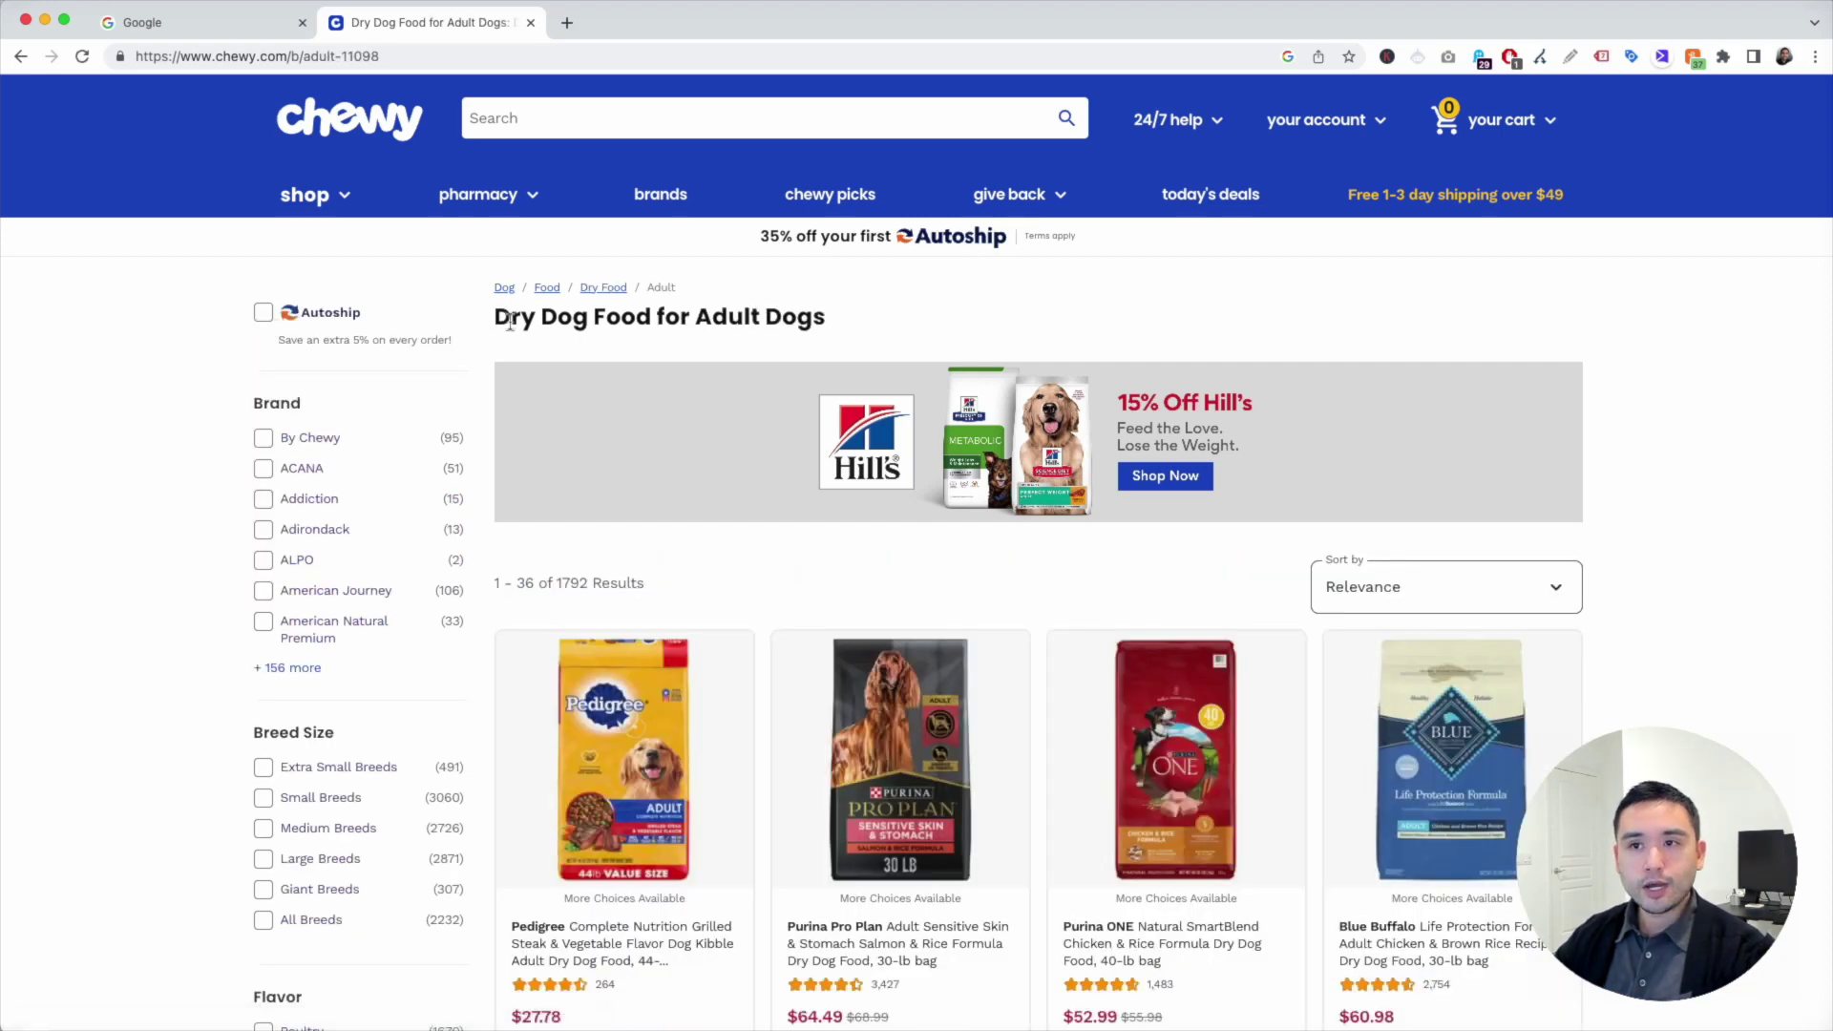
Step: Copy the page title 'Dry Dog Food for Adult Dogs' into cell A5
{"action": "left_click_drag", "start_coordinate": [497, 322], "coordinate": [657, 325]}
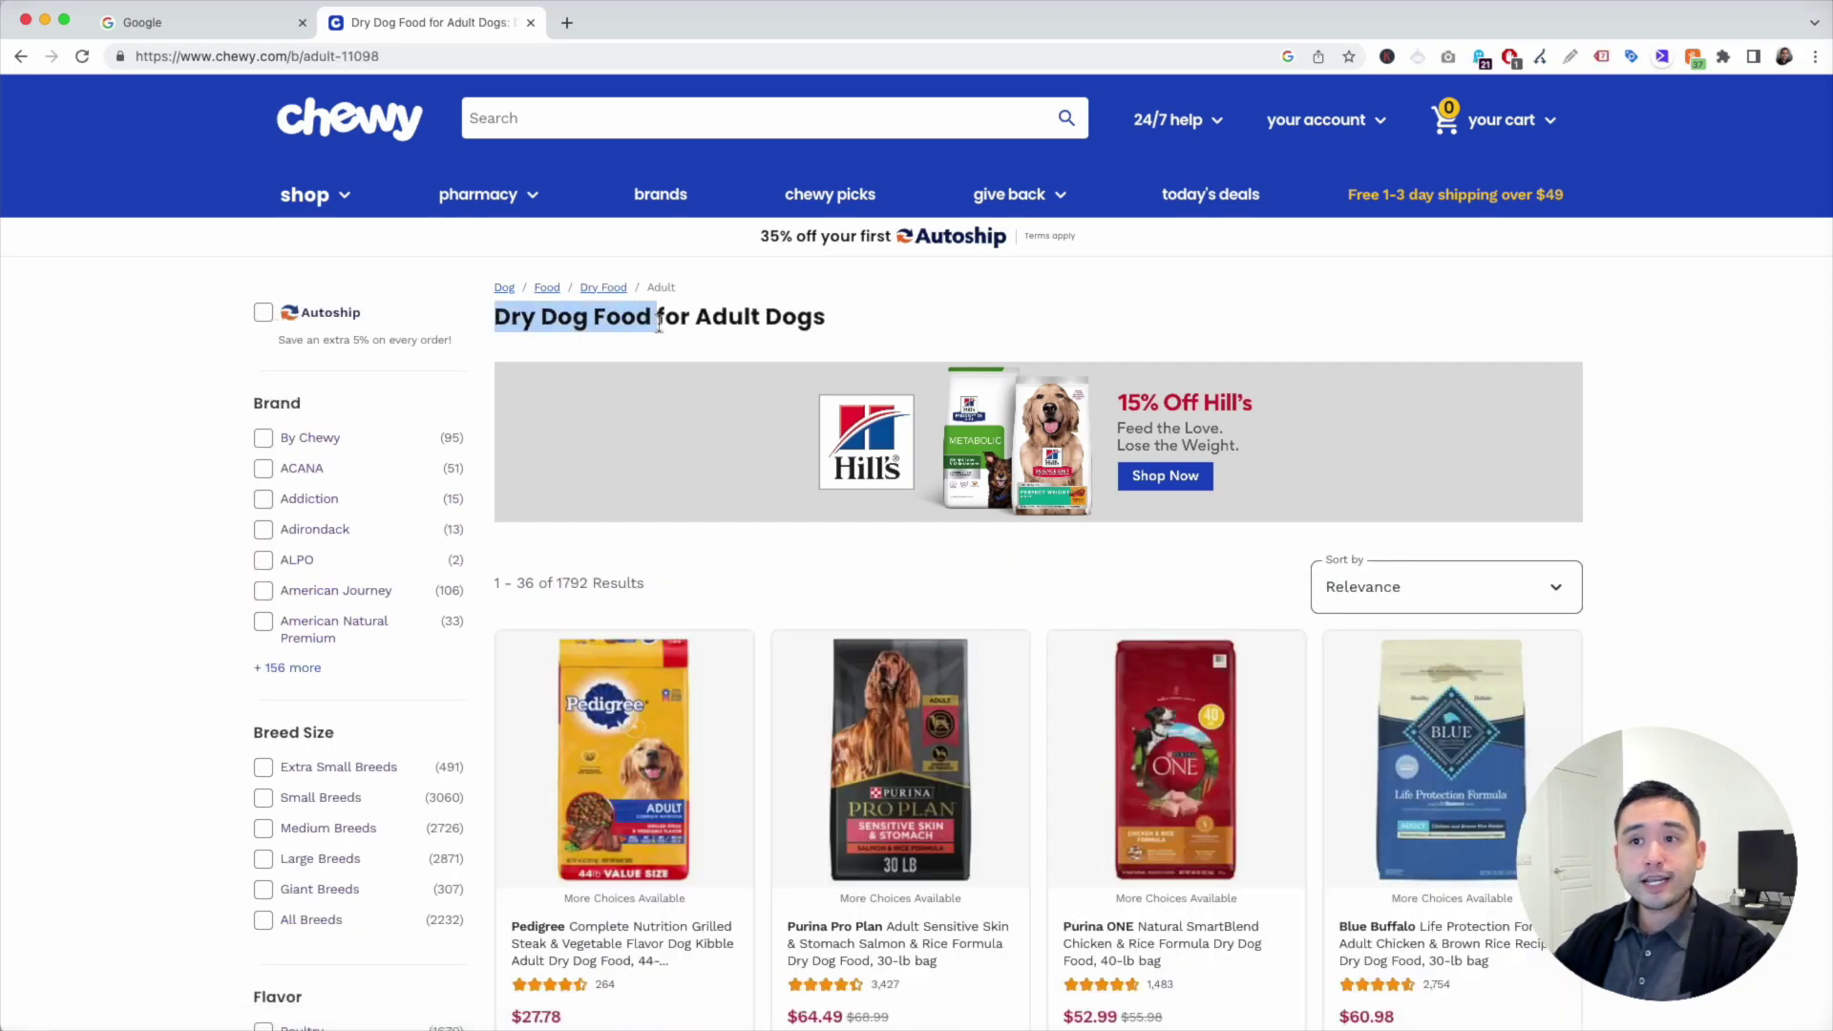
{"action": "left_click", "coordinate": [659, 322]}
{"action": "left_click_drag", "start_coordinate": [854, 317], "coordinate": [498, 315]}
{"action": "key", "text": "super+c"}
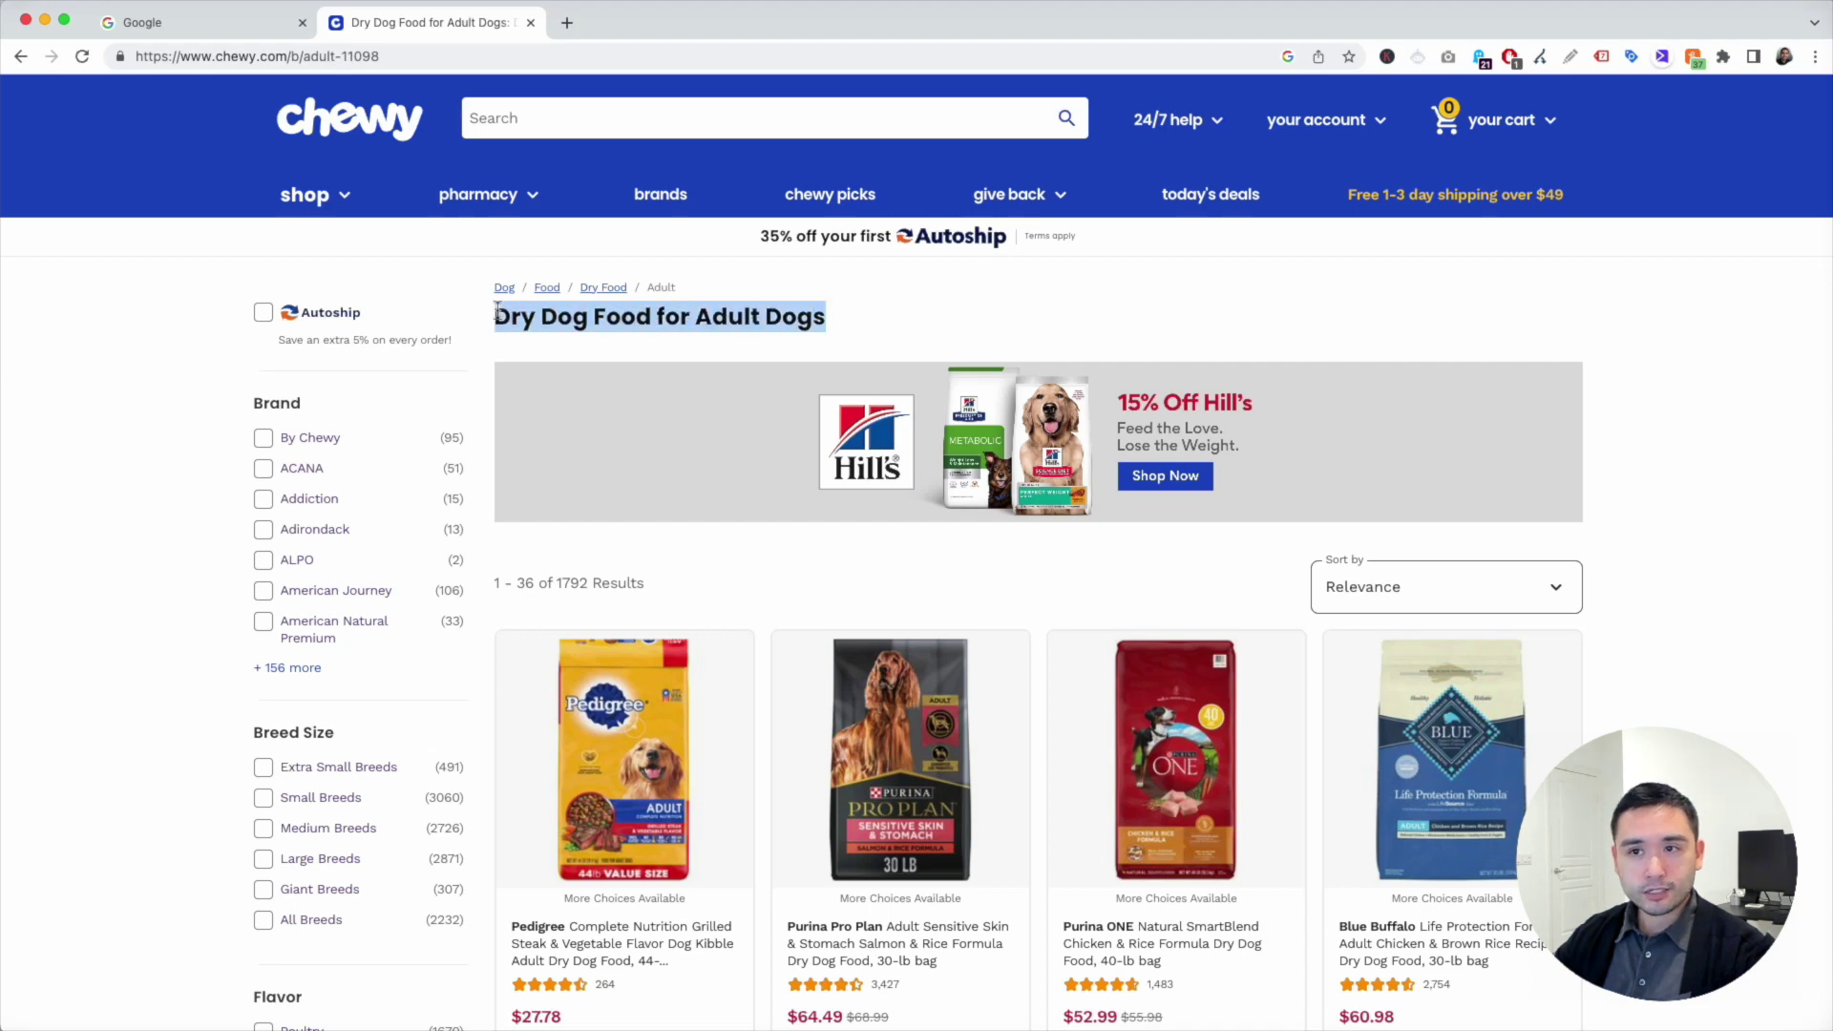
{"action": "key", "text": "super+Tab"}
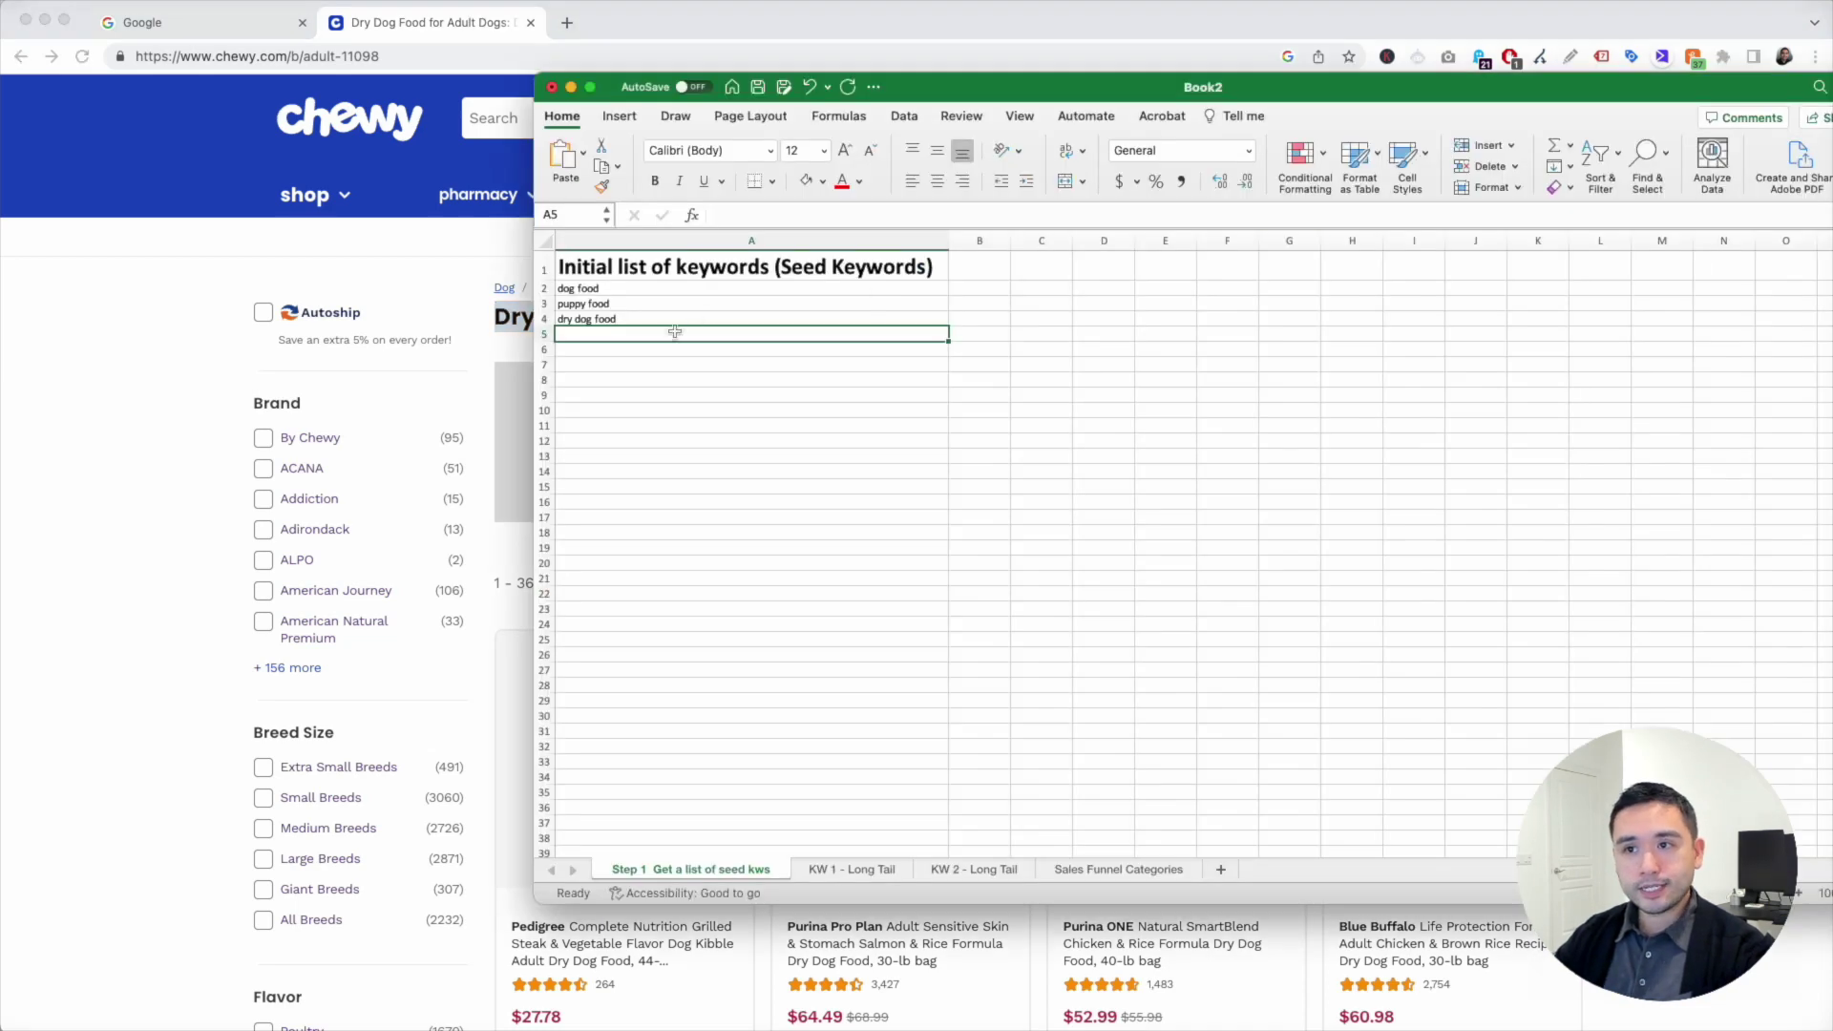
{"action": "key", "text": "super+v"}
{"action": "key", "text": "Return"}
Step: Look over the Brand filter list and the rest of the adult dry dog food page
{"action": "key", "text": "super+Tab"}
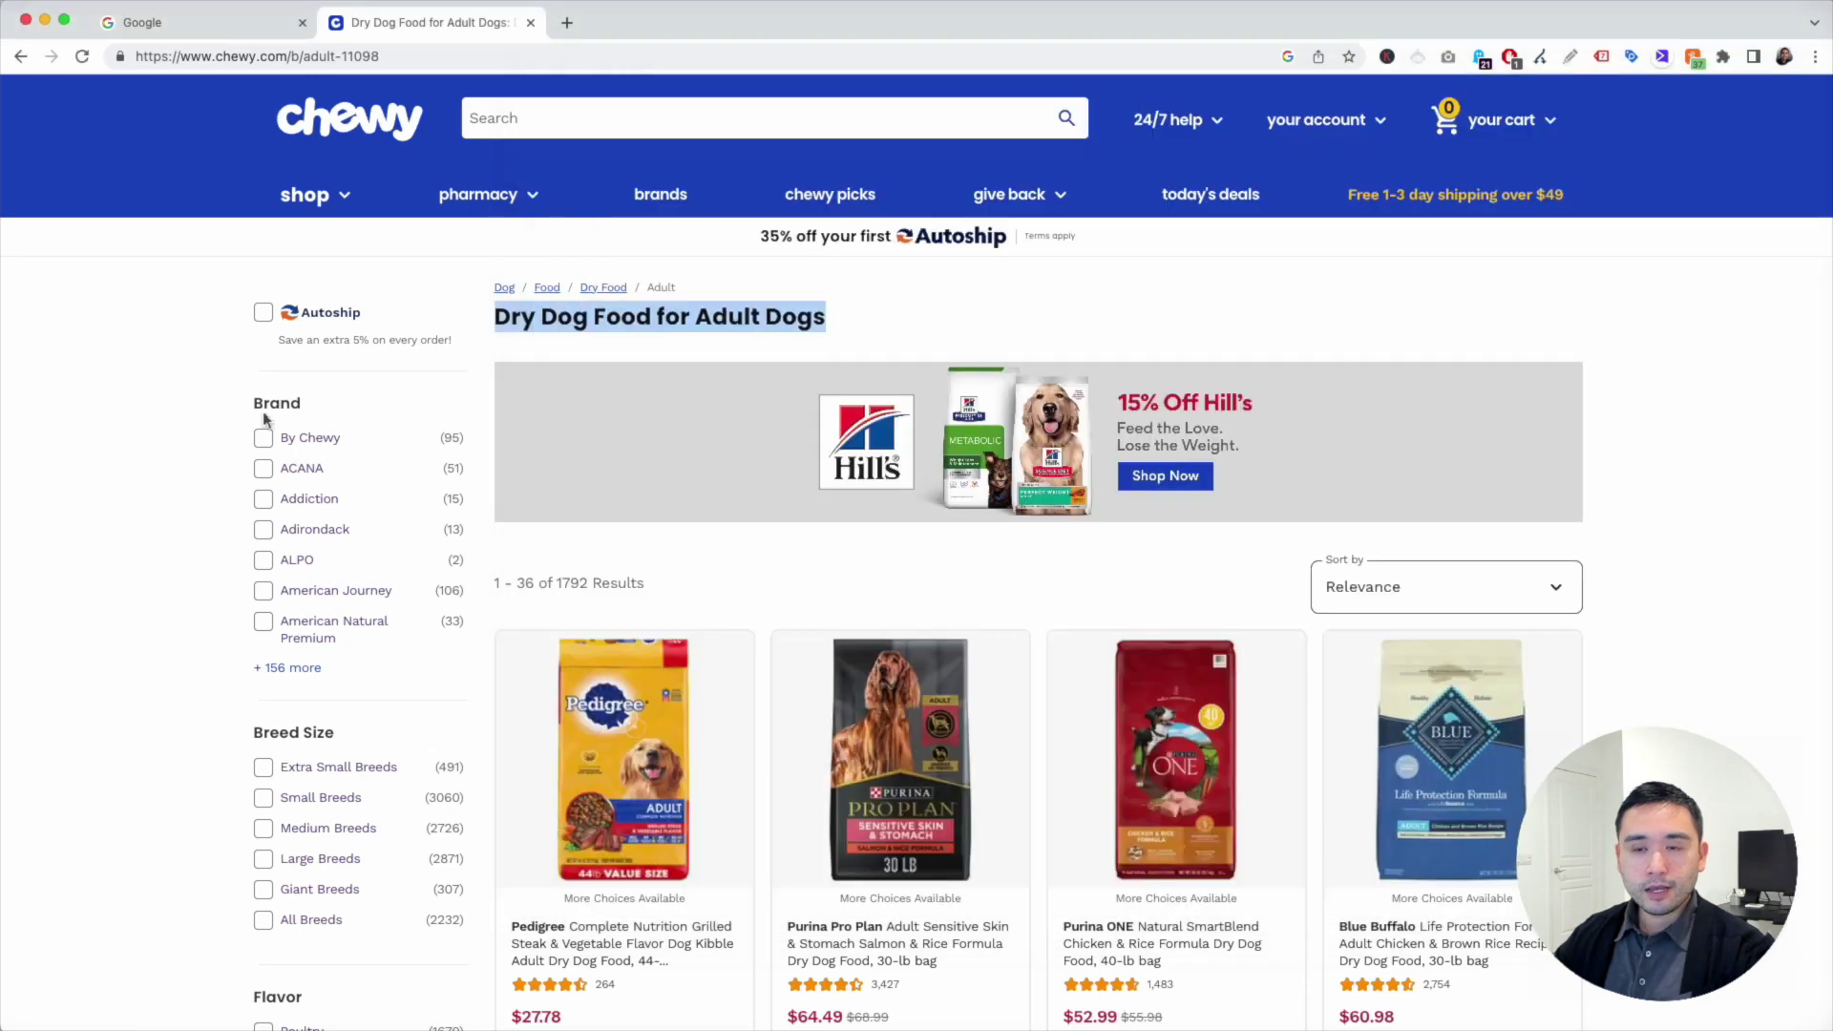
{"action": "left_click_drag", "start_coordinate": [252, 397], "coordinate": [322, 673]}
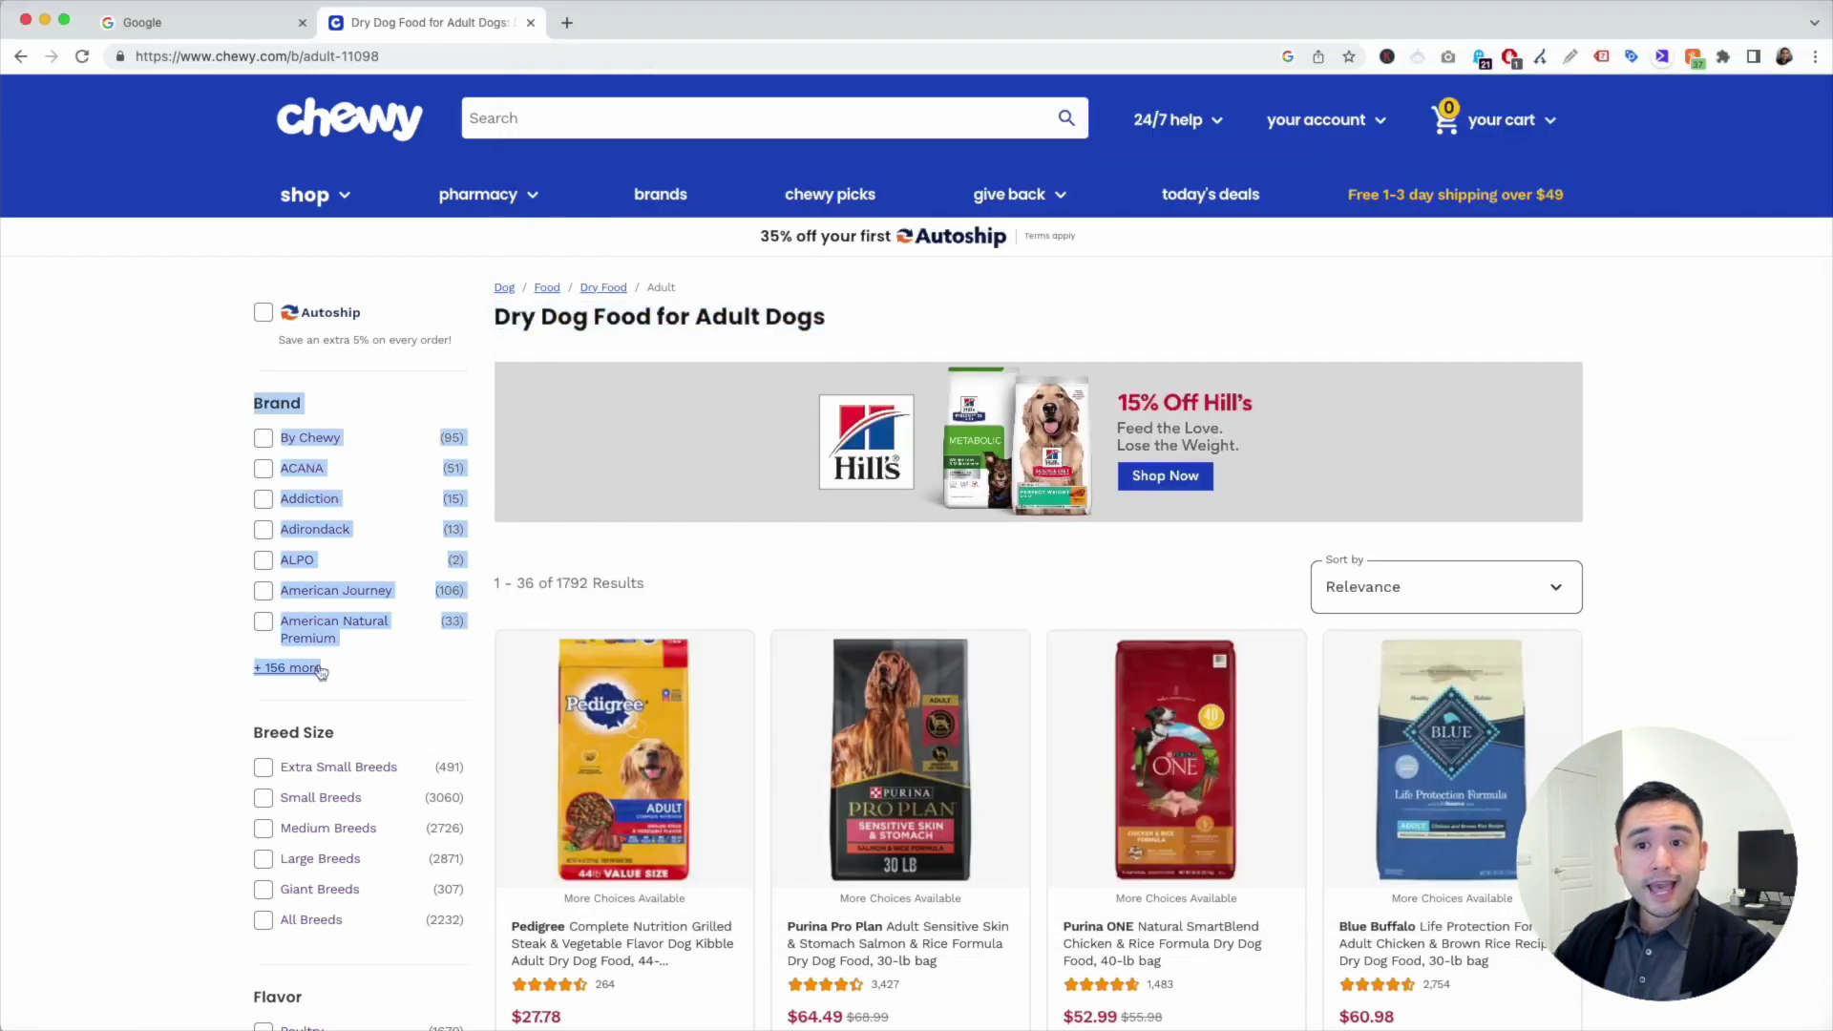
{"action": "left_click", "coordinate": [176, 594]}
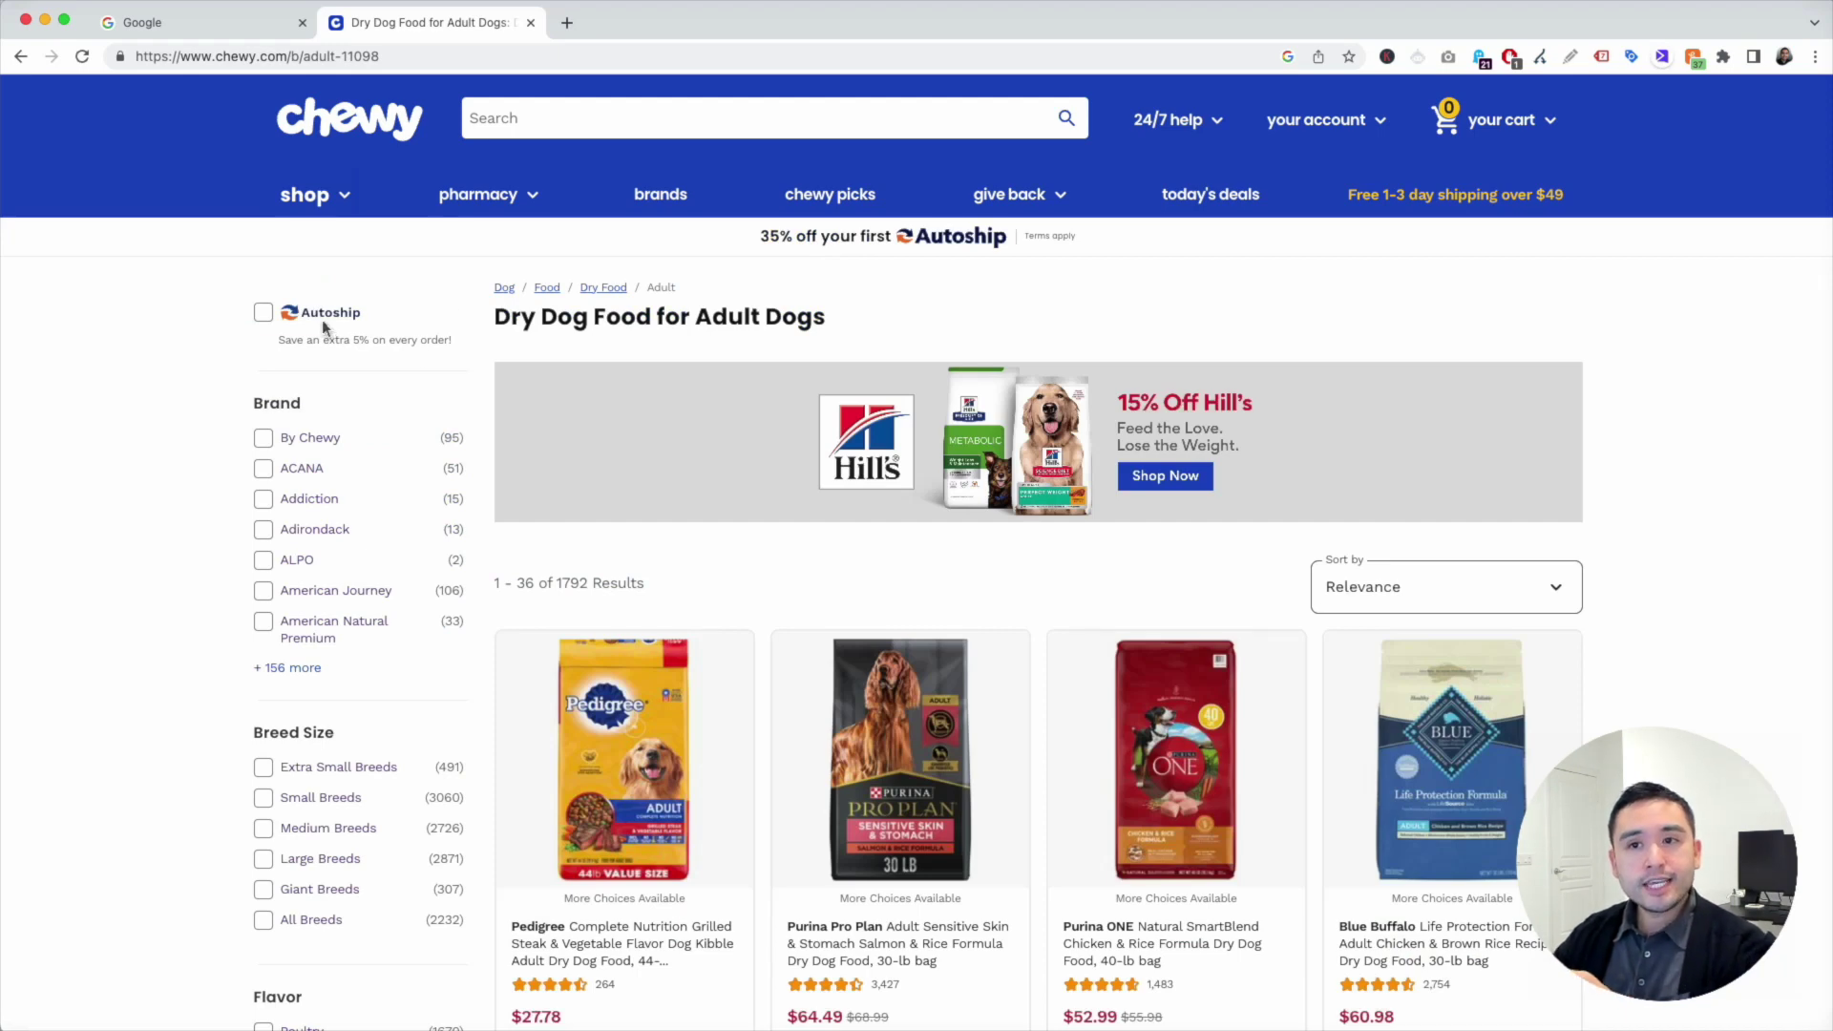
{"action": "scroll", "coordinate": [325, 324], "scroll_direction": "down", "scroll_amount": 3}
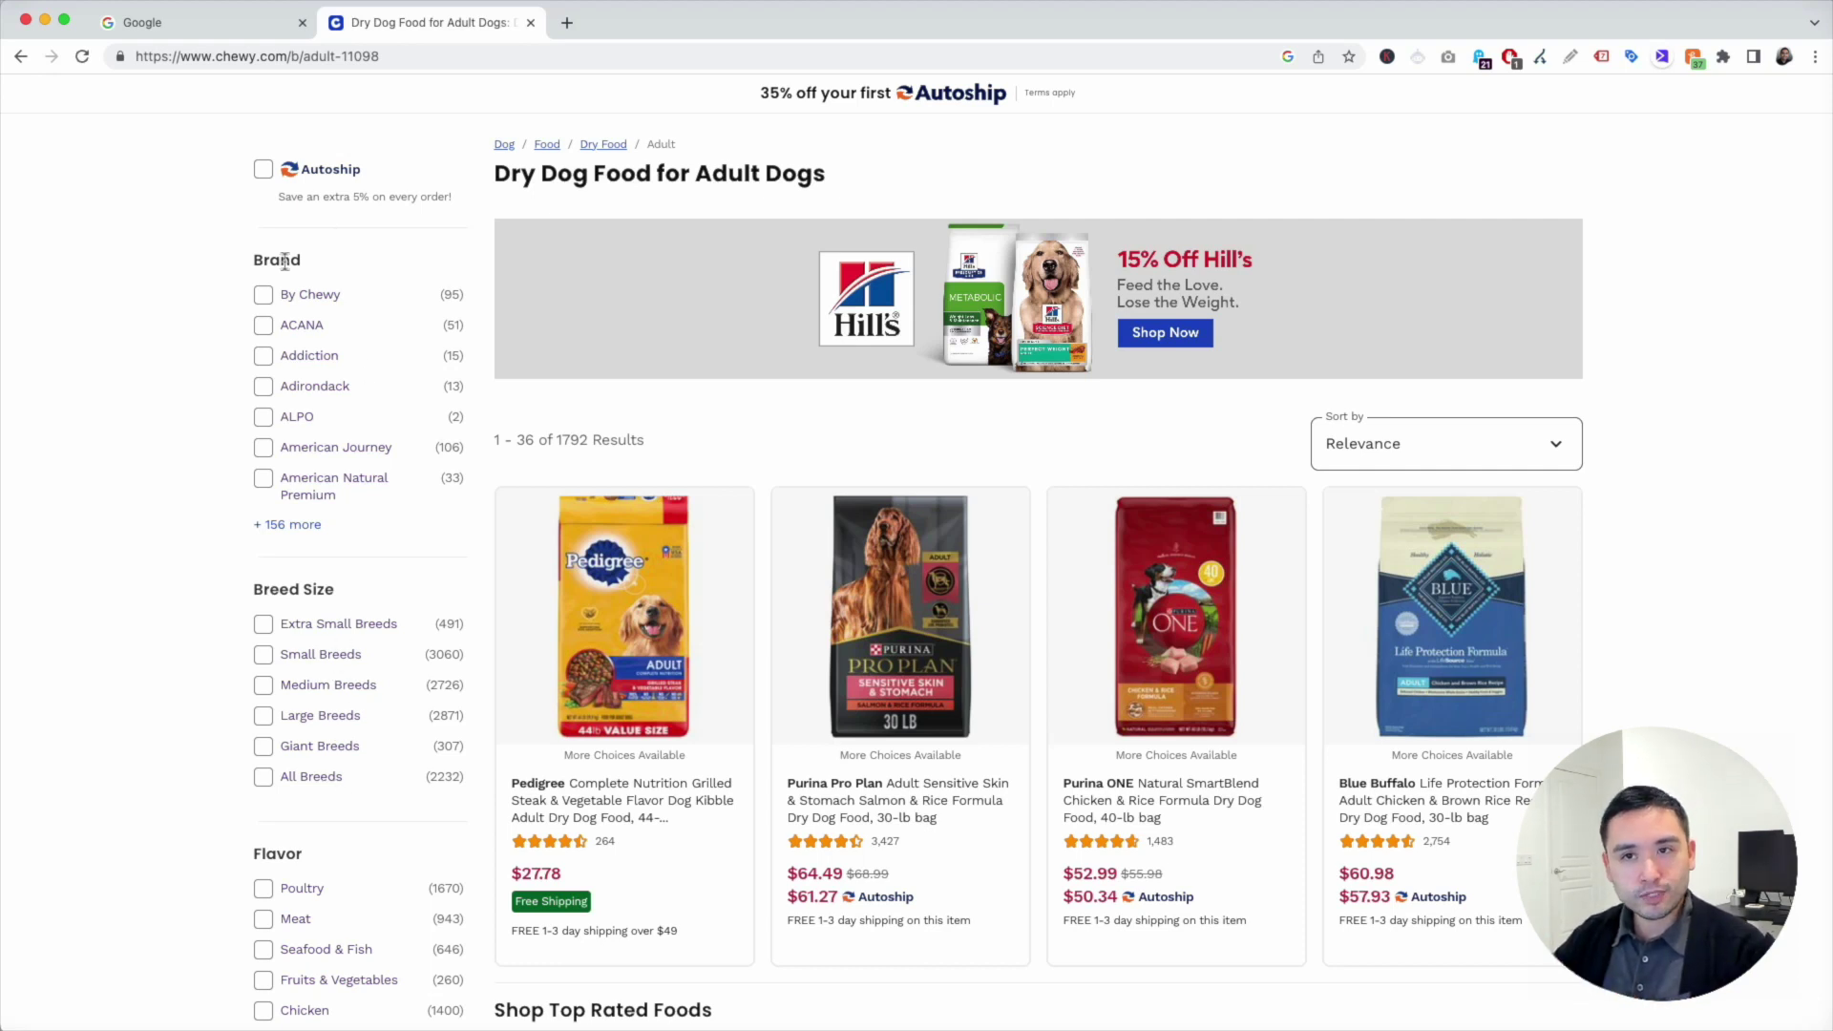
{"action": "scroll", "coordinate": [301, 329], "scroll_direction": "down", "scroll_amount": 3}
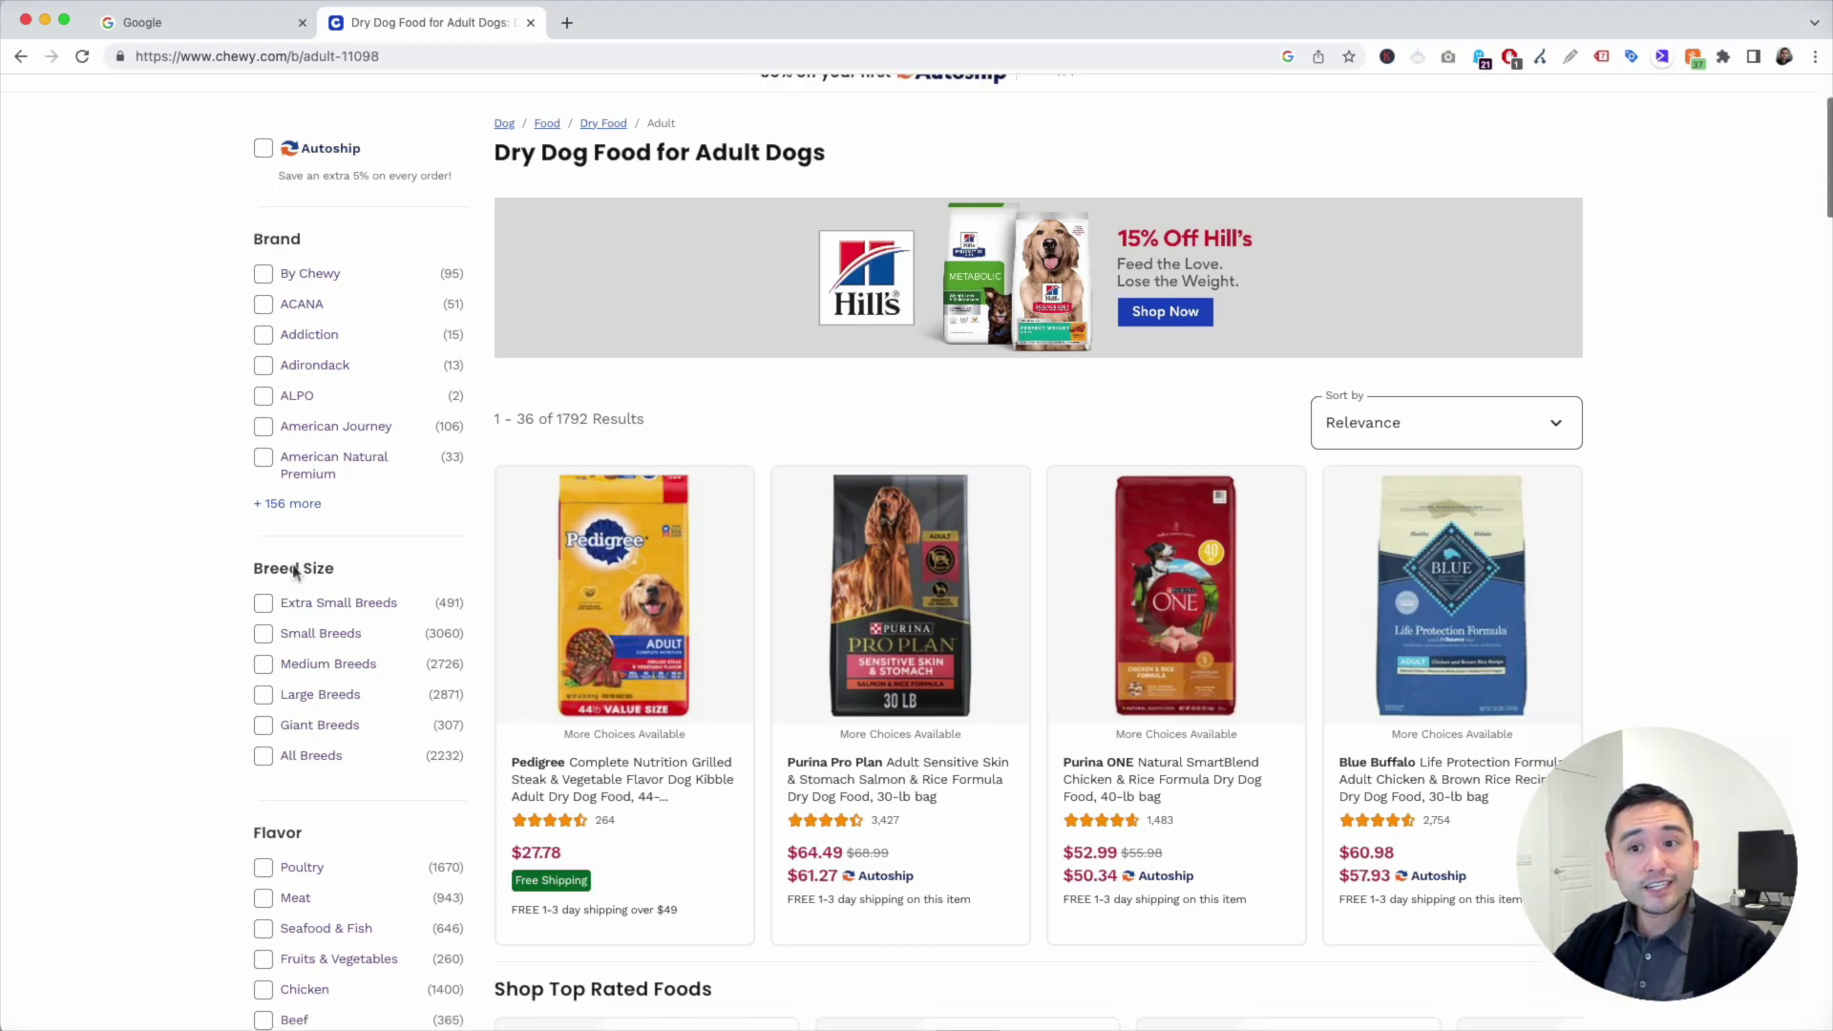
{"action": "scroll", "coordinate": [277, 651], "scroll_direction": "down", "scroll_amount": 5}
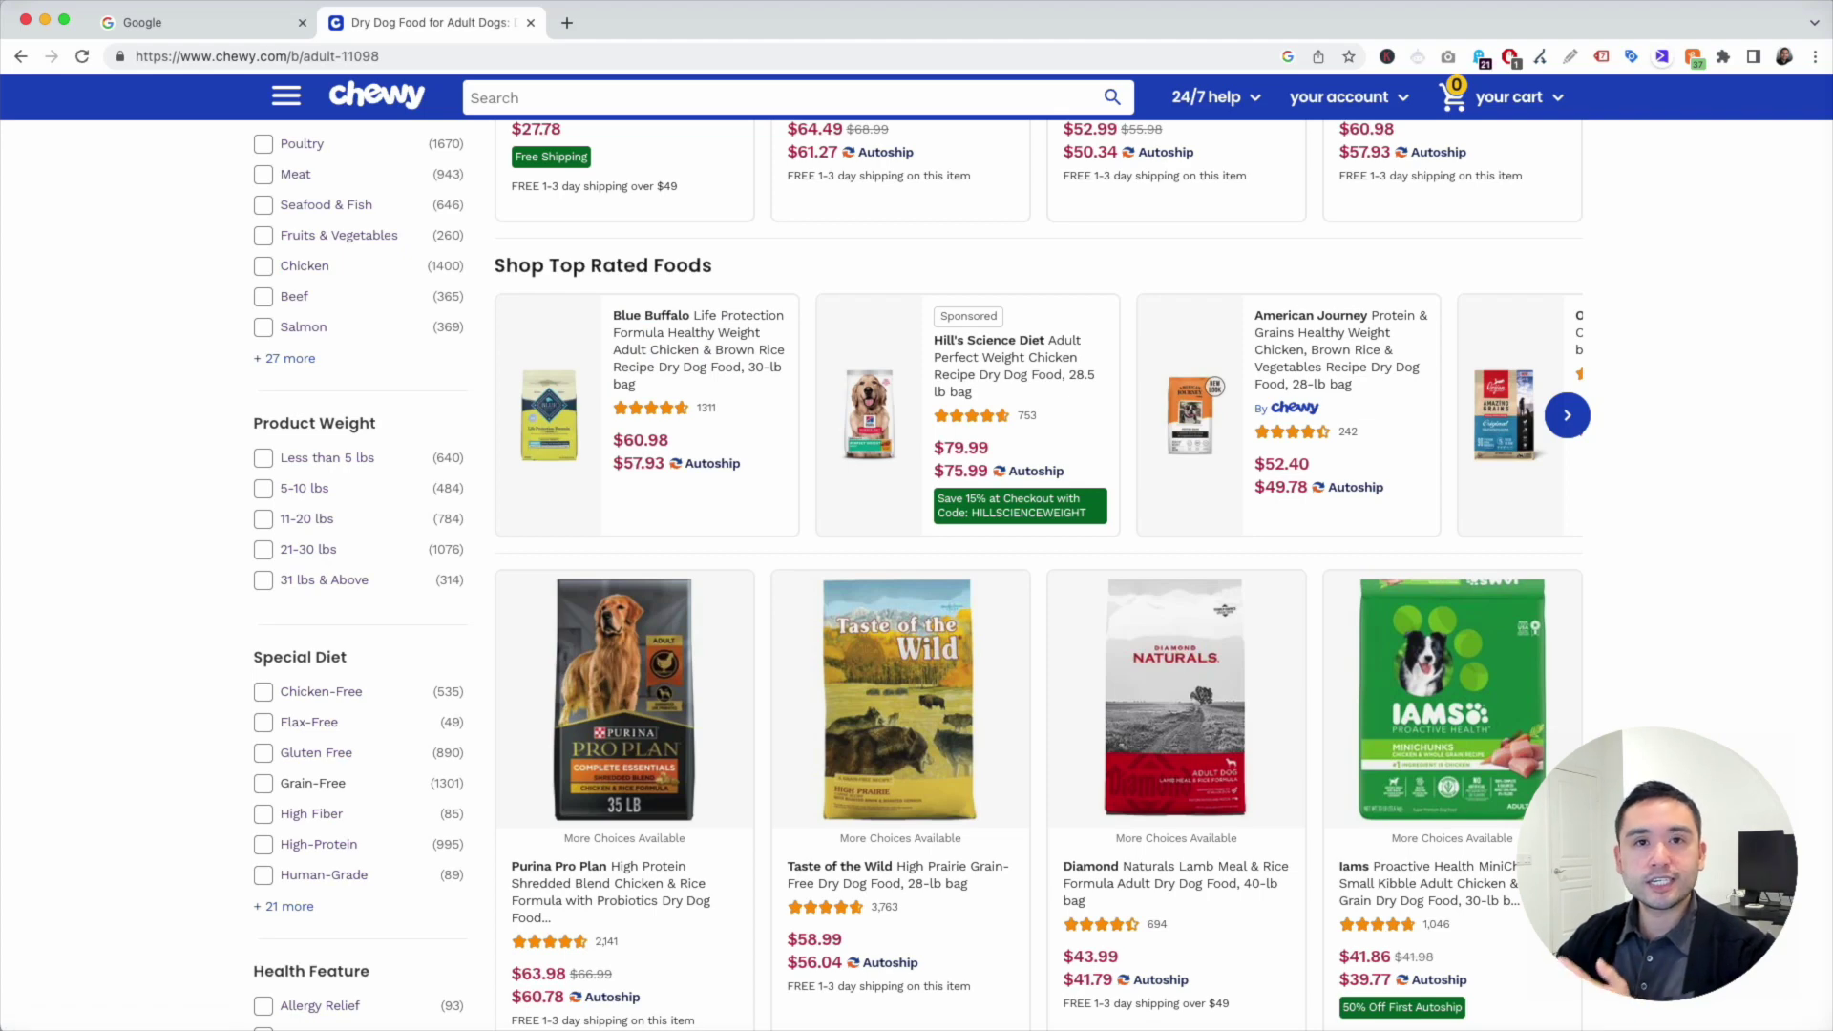
{"action": "key", "text": "super+Tab"}
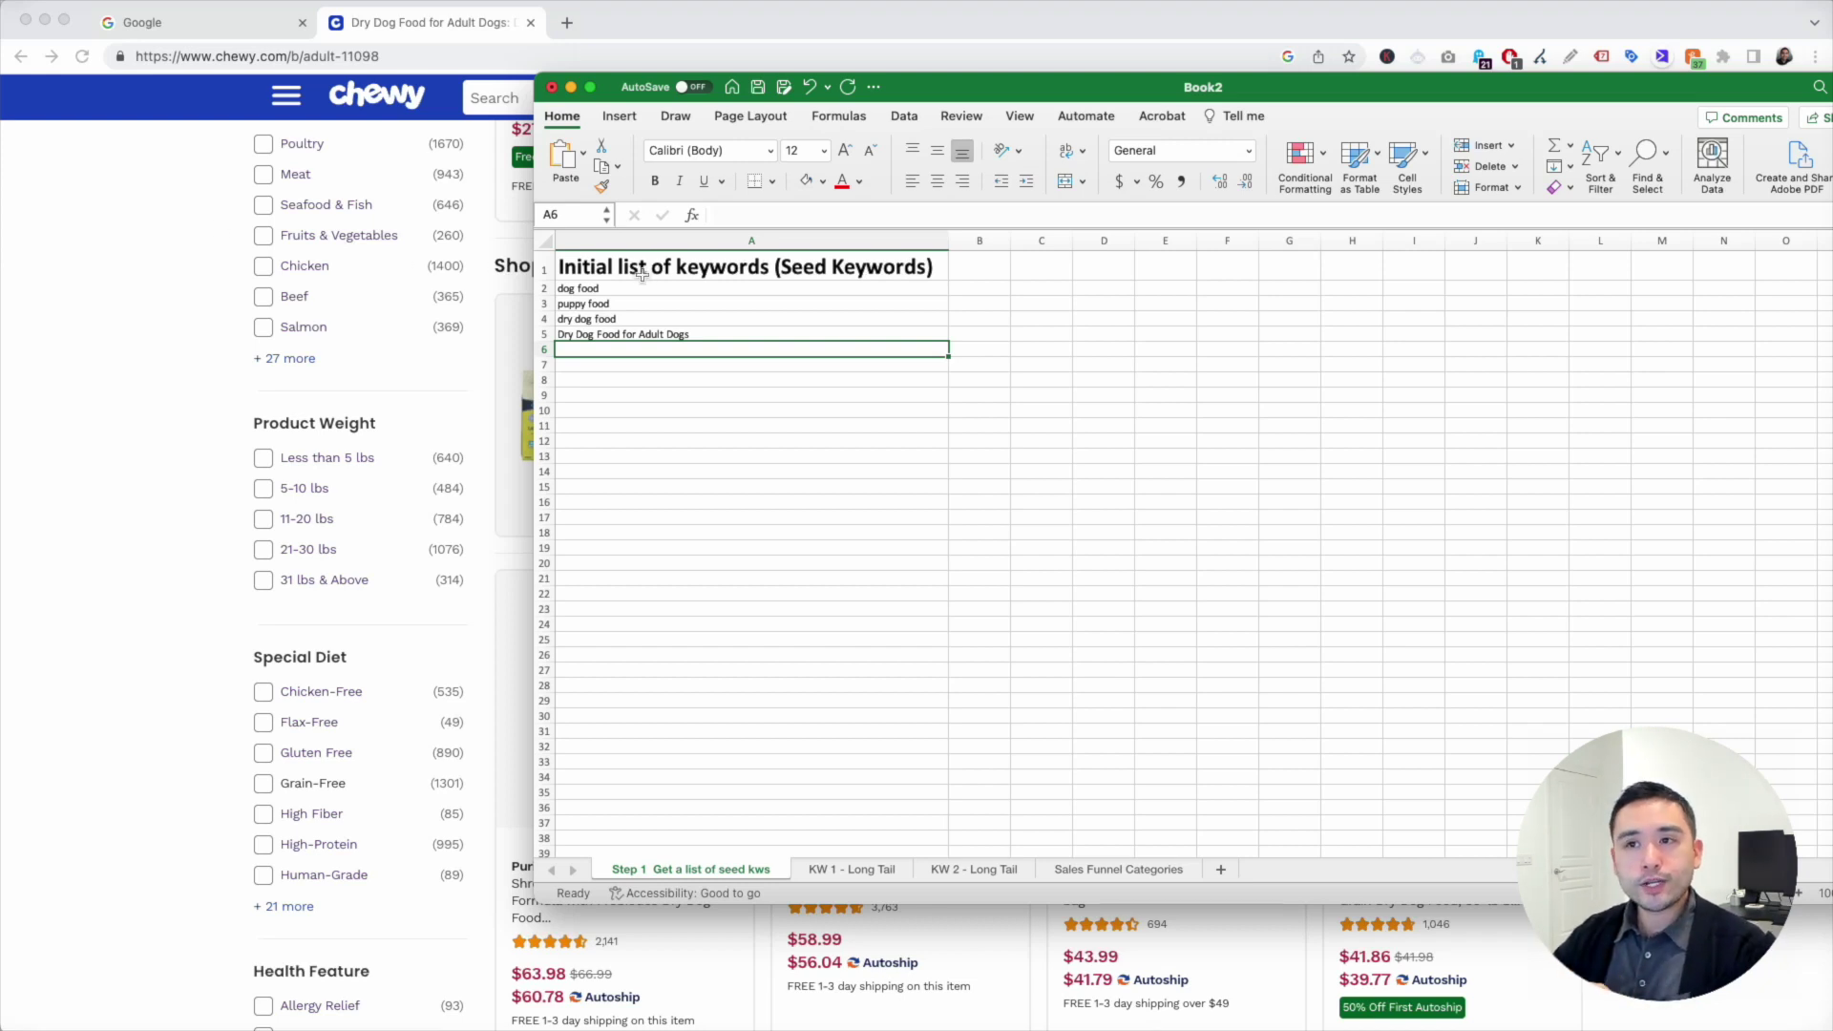
Step: Review the four seed keywords in cells A2 to A5
{"action": "left_click", "coordinate": [595, 289]}
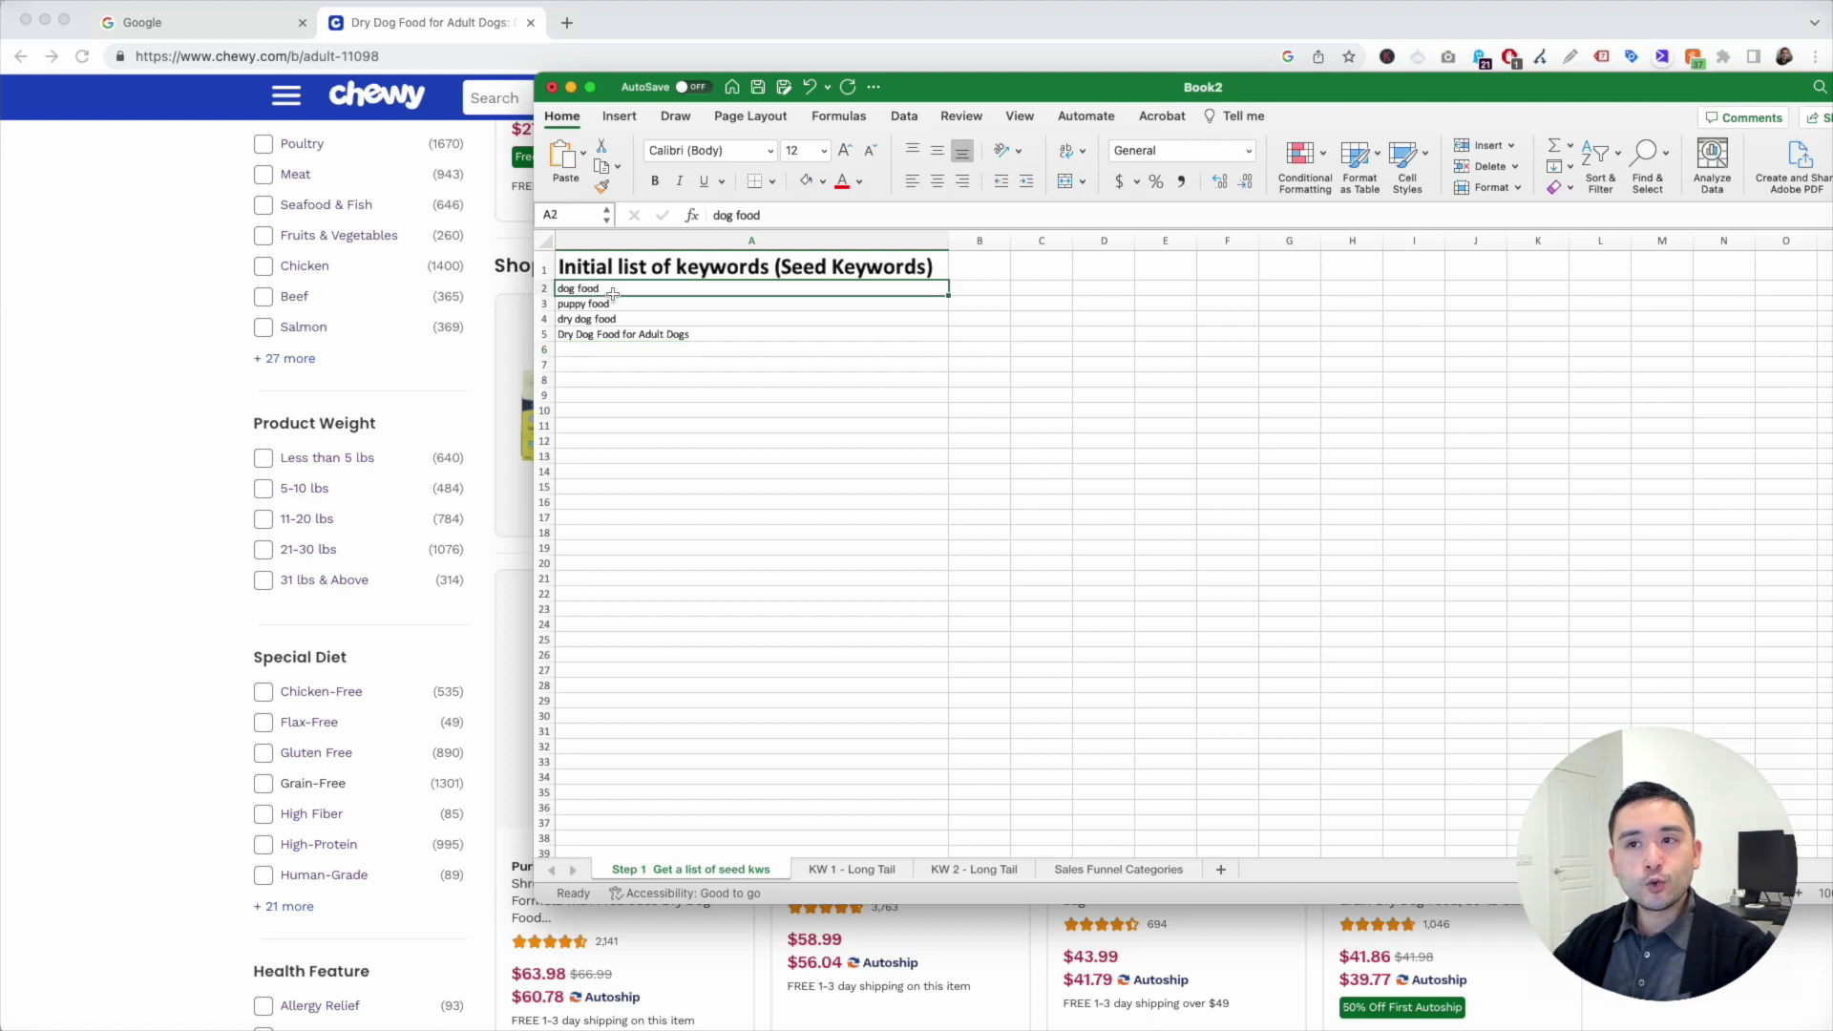
{"action": "left_click", "coordinate": [605, 304]}
{"action": "left_click", "coordinate": [613, 318]}
{"action": "left_click", "coordinate": [621, 334]}
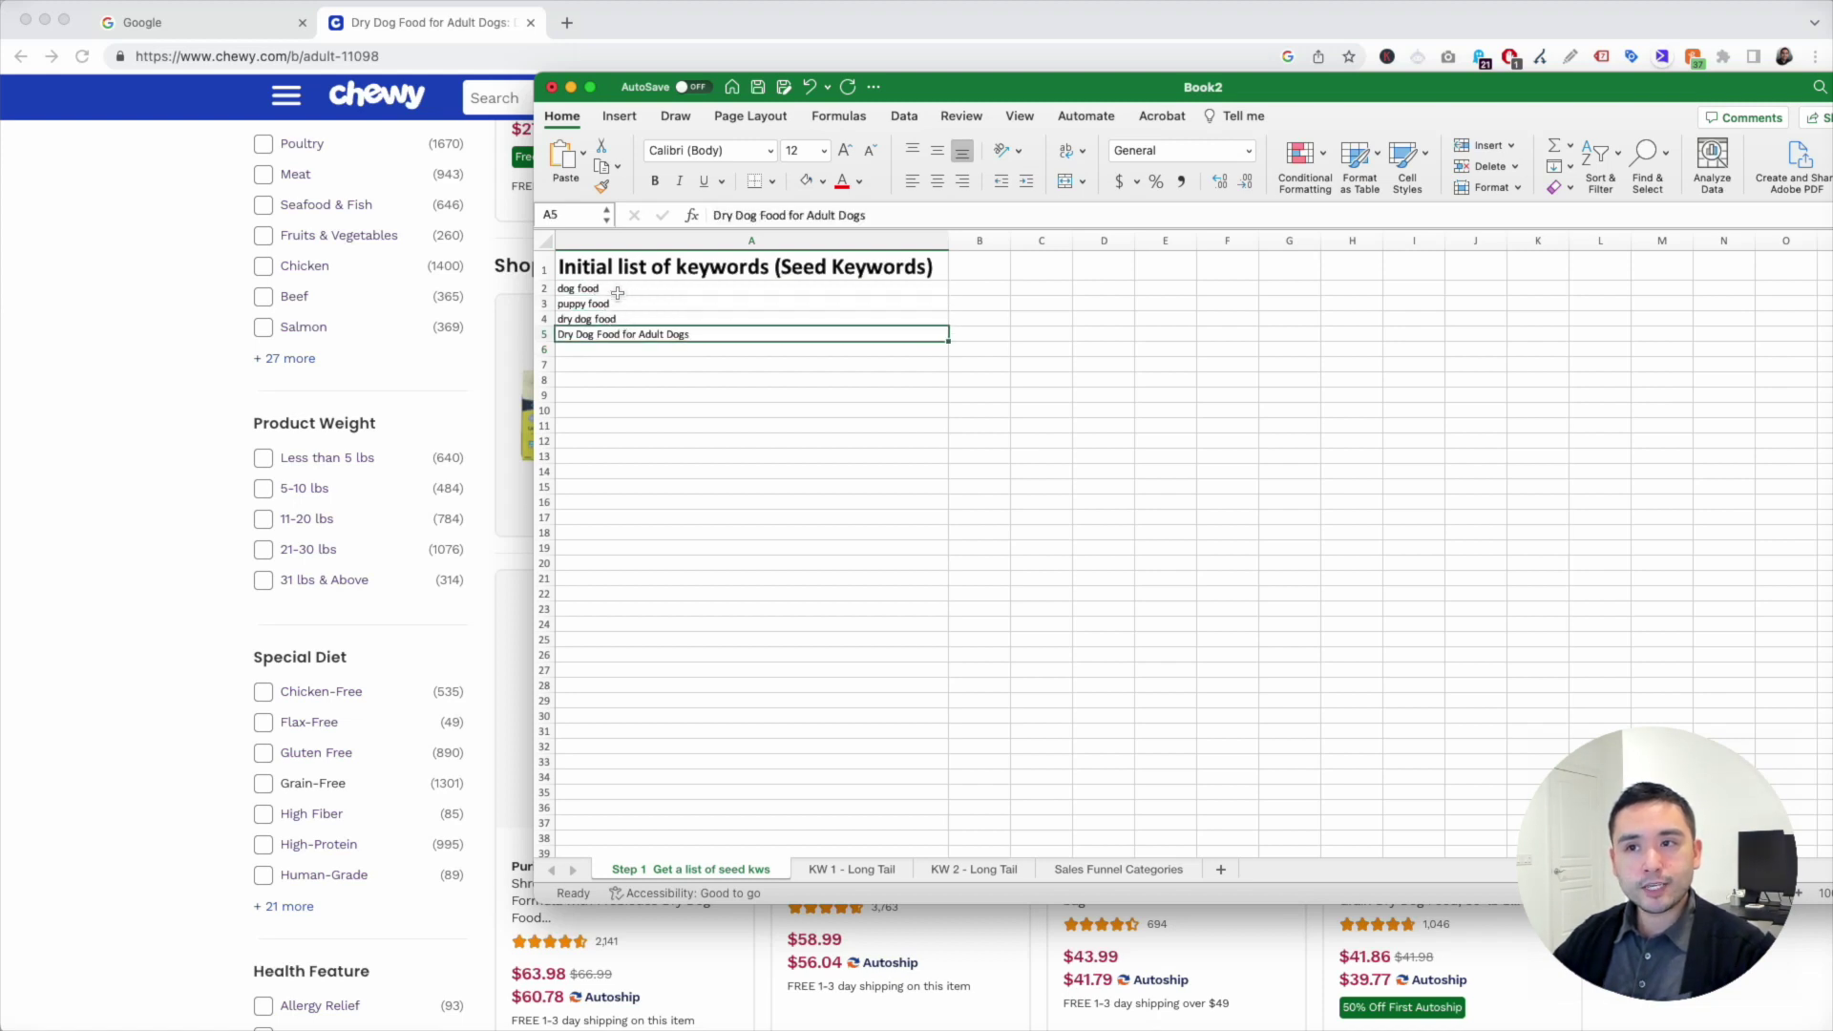
{"action": "left_click", "coordinate": [618, 289]}
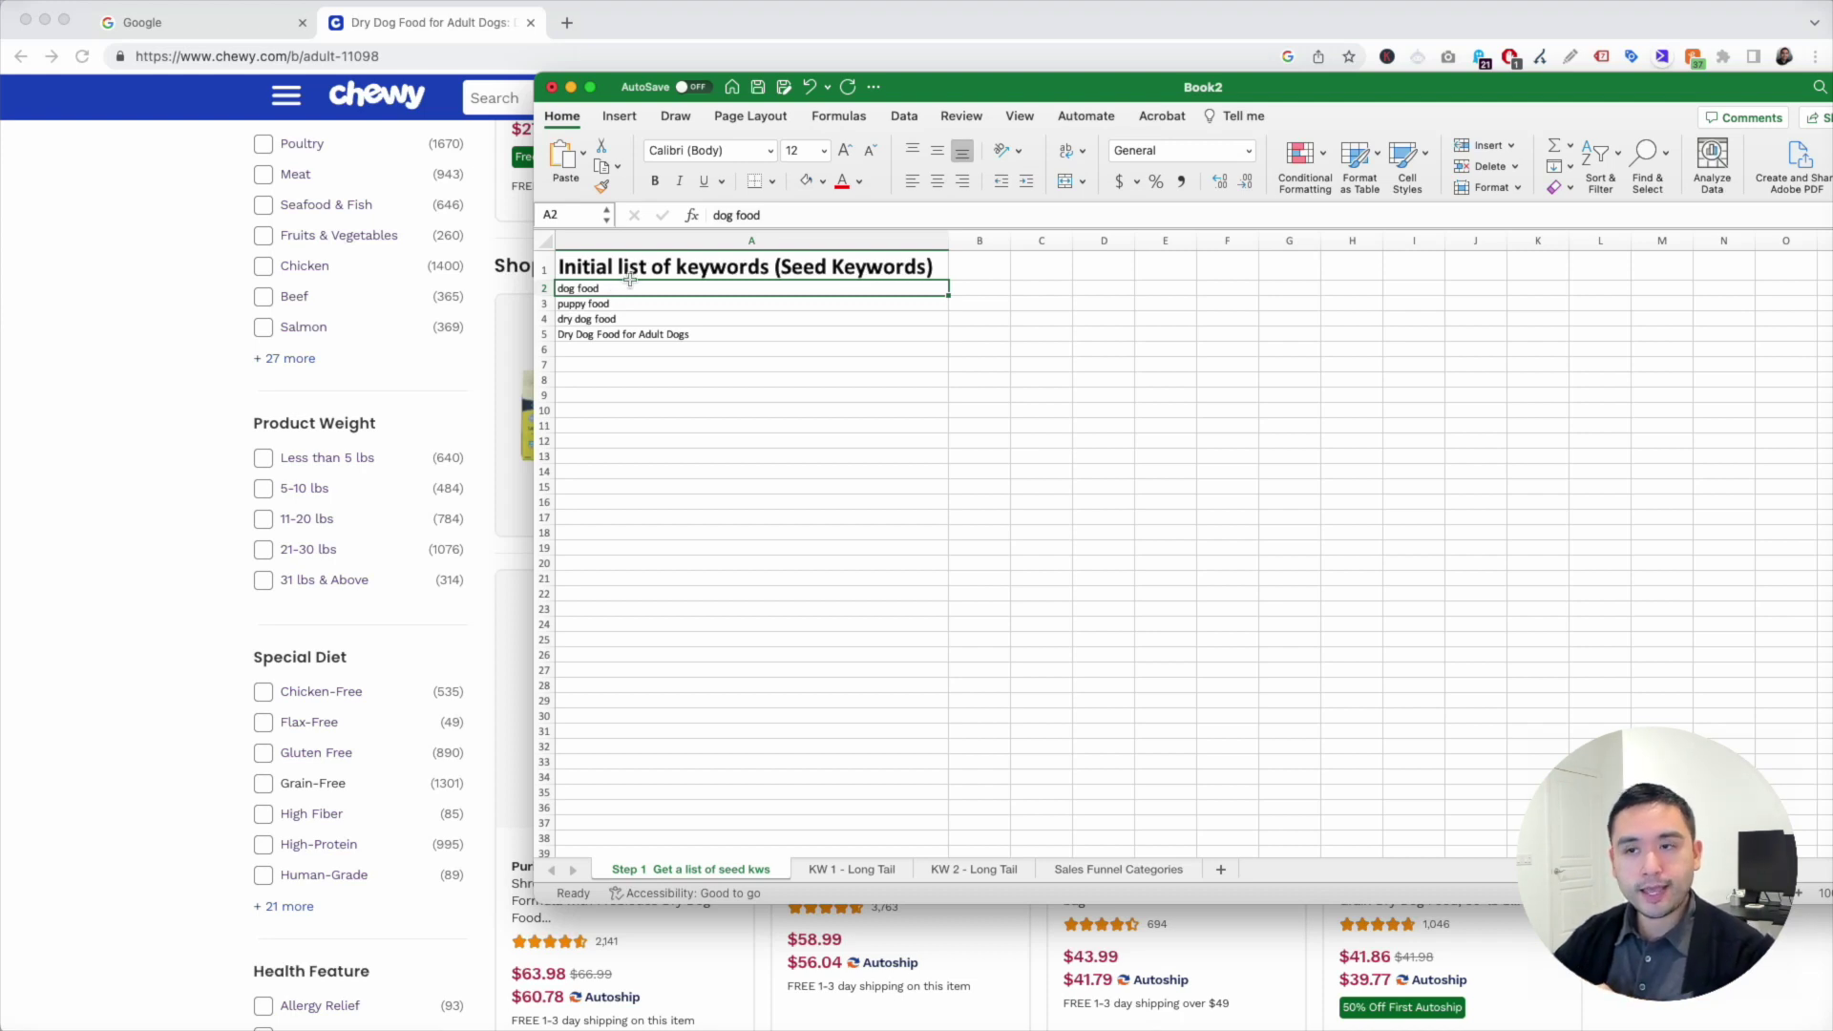
Step: Check the KW 1 - Long Tail sheet, return to the seed sheet, and bring the browser forward
{"action": "left_click", "coordinate": [850, 870]}
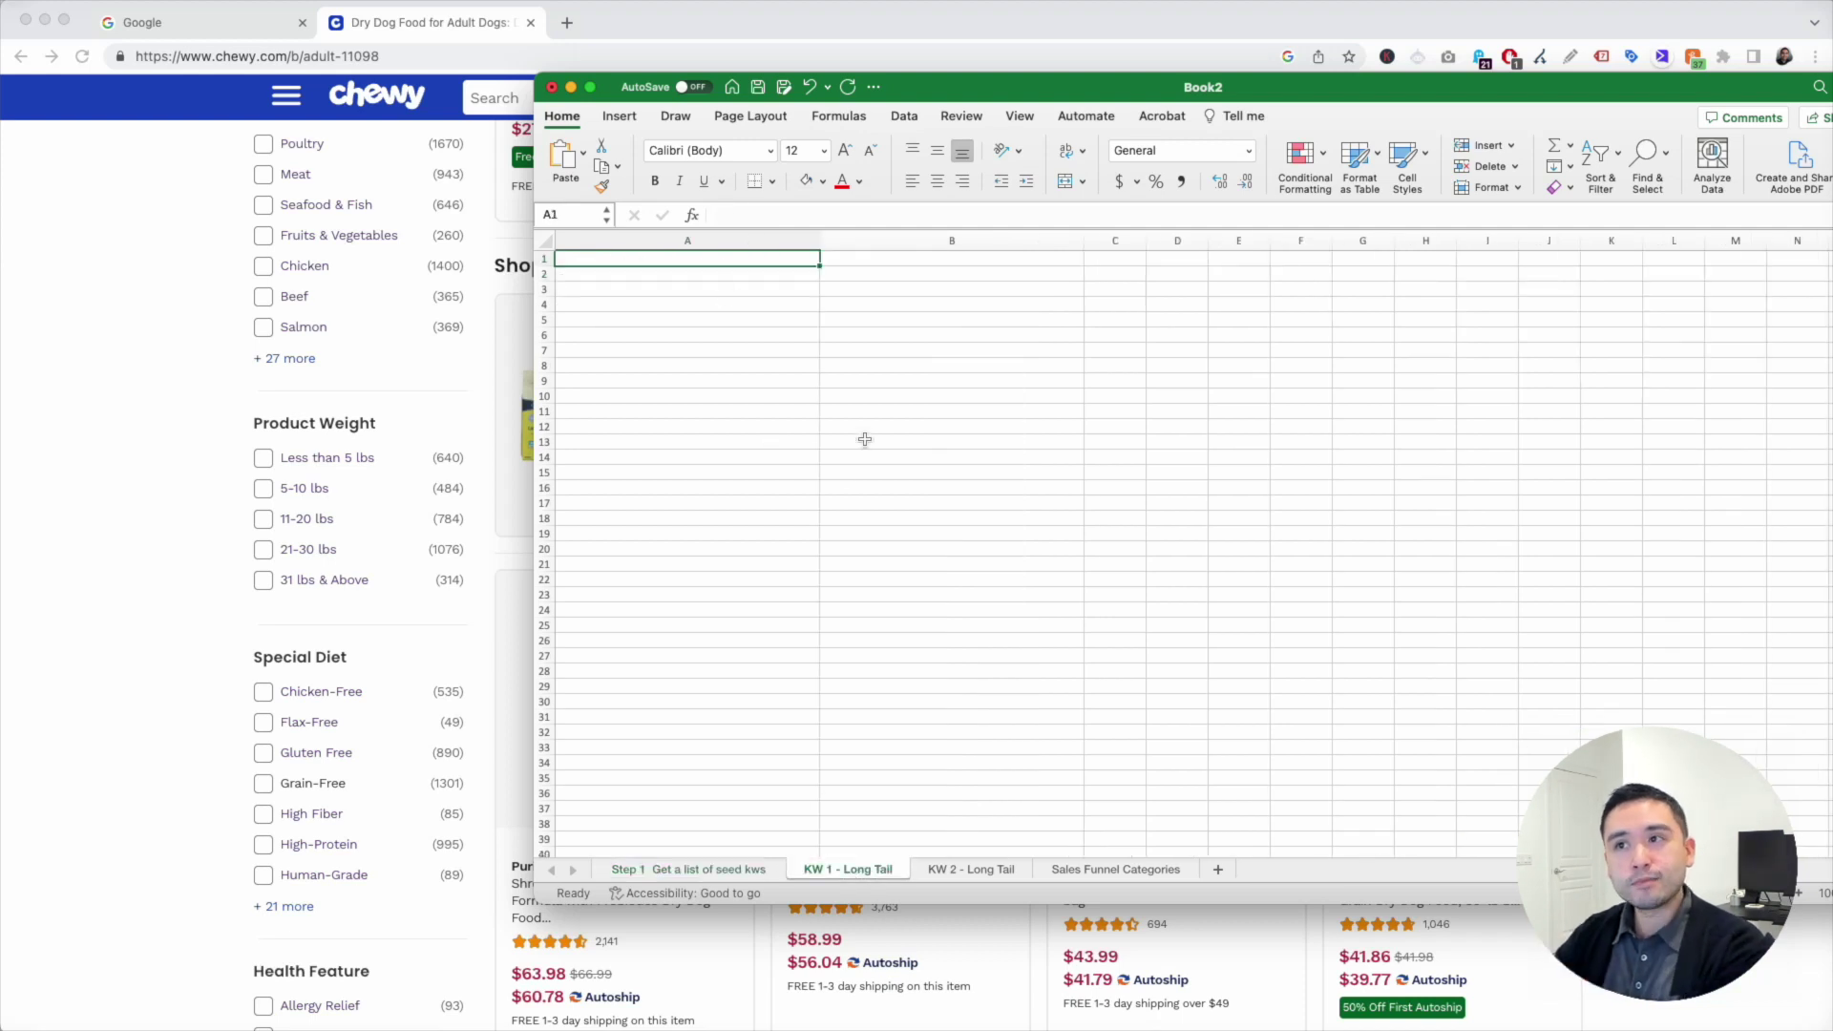
{"action": "left_click", "coordinate": [739, 868]}
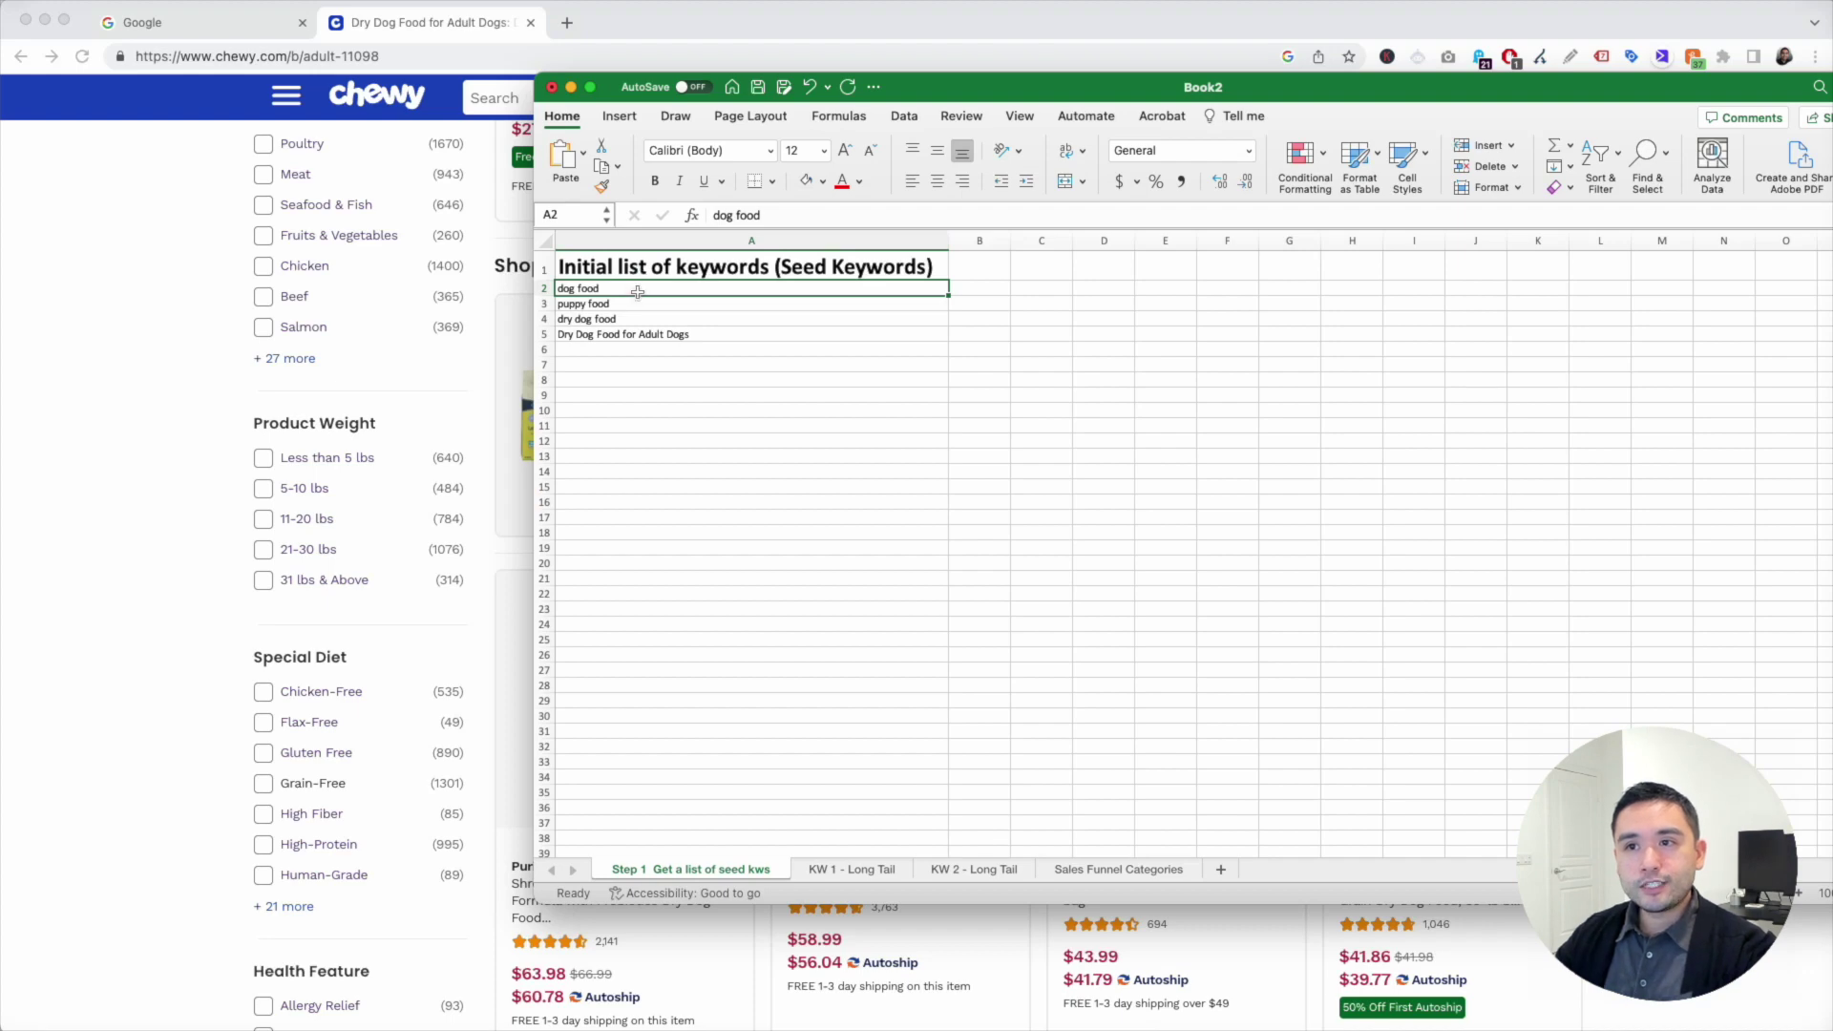
{"action": "left_click", "coordinate": [201, 206]}
Step: Search Google for 'dog food' and briefly open the Keywords Everywhere popup
{"action": "left_click", "coordinate": [219, 21]}
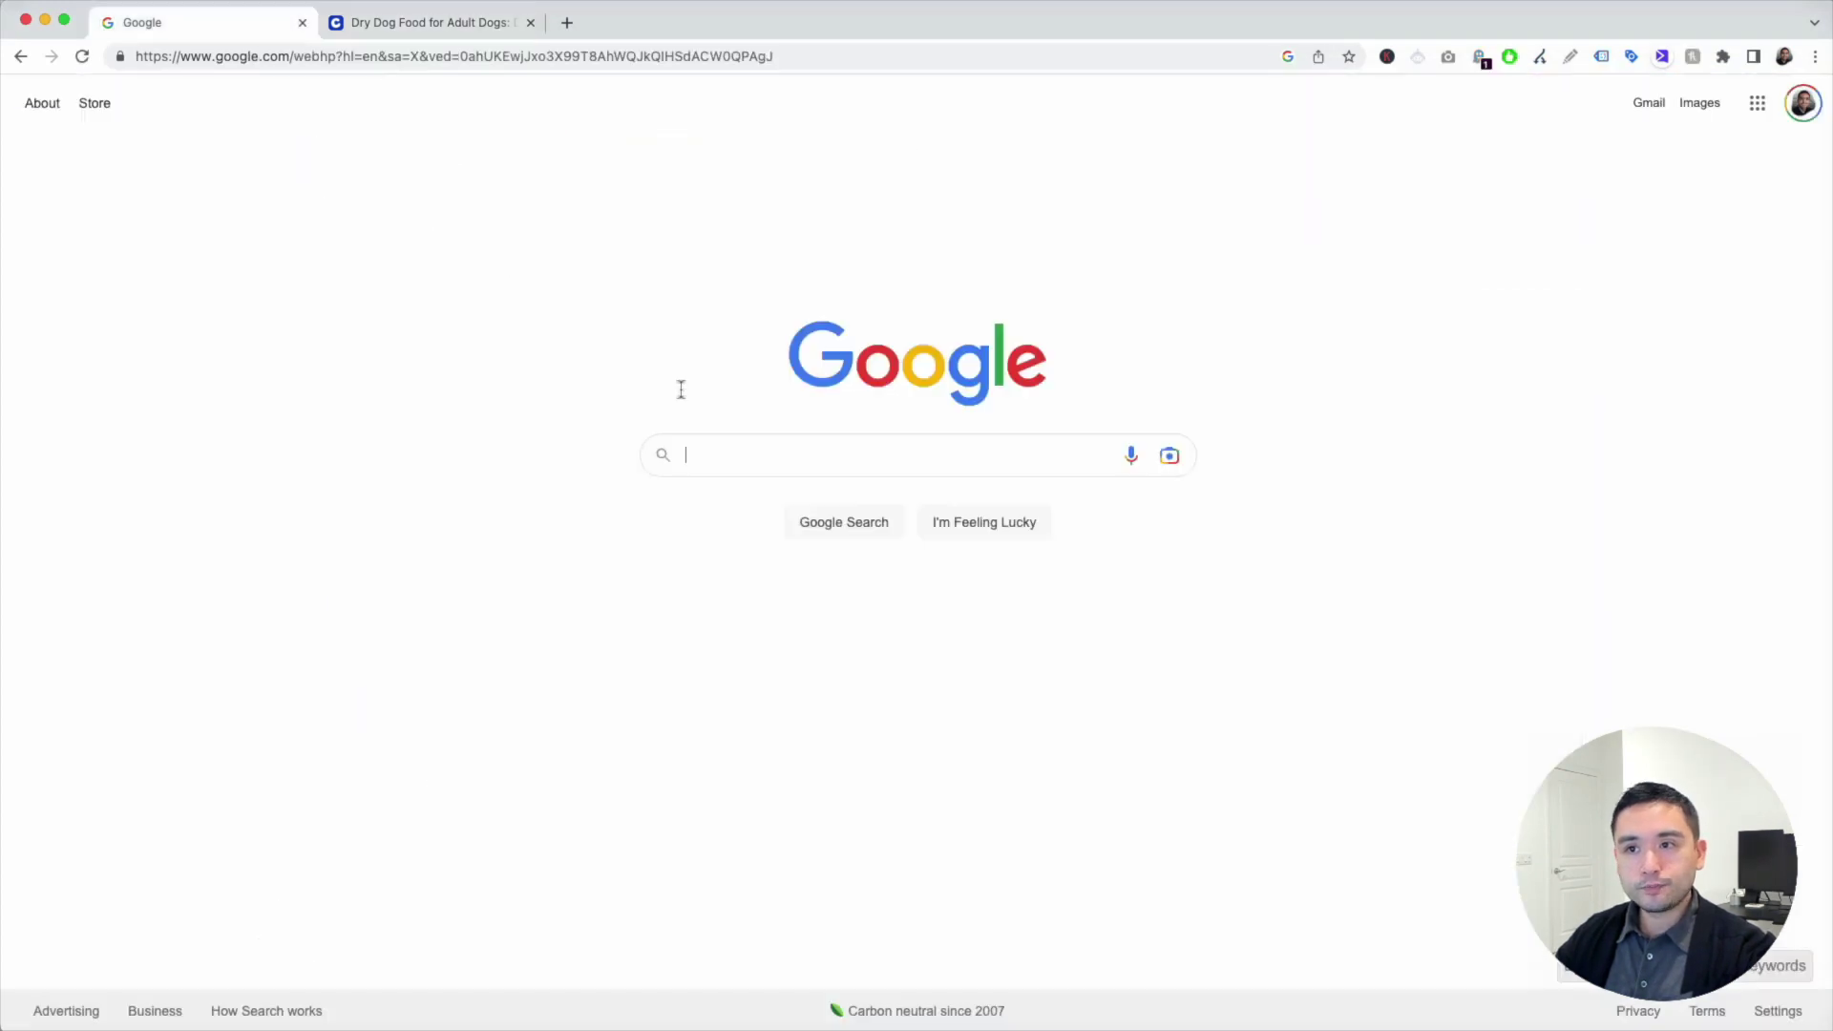
{"action": "type", "text": "dog food"}
{"action": "key", "text": "Return"}
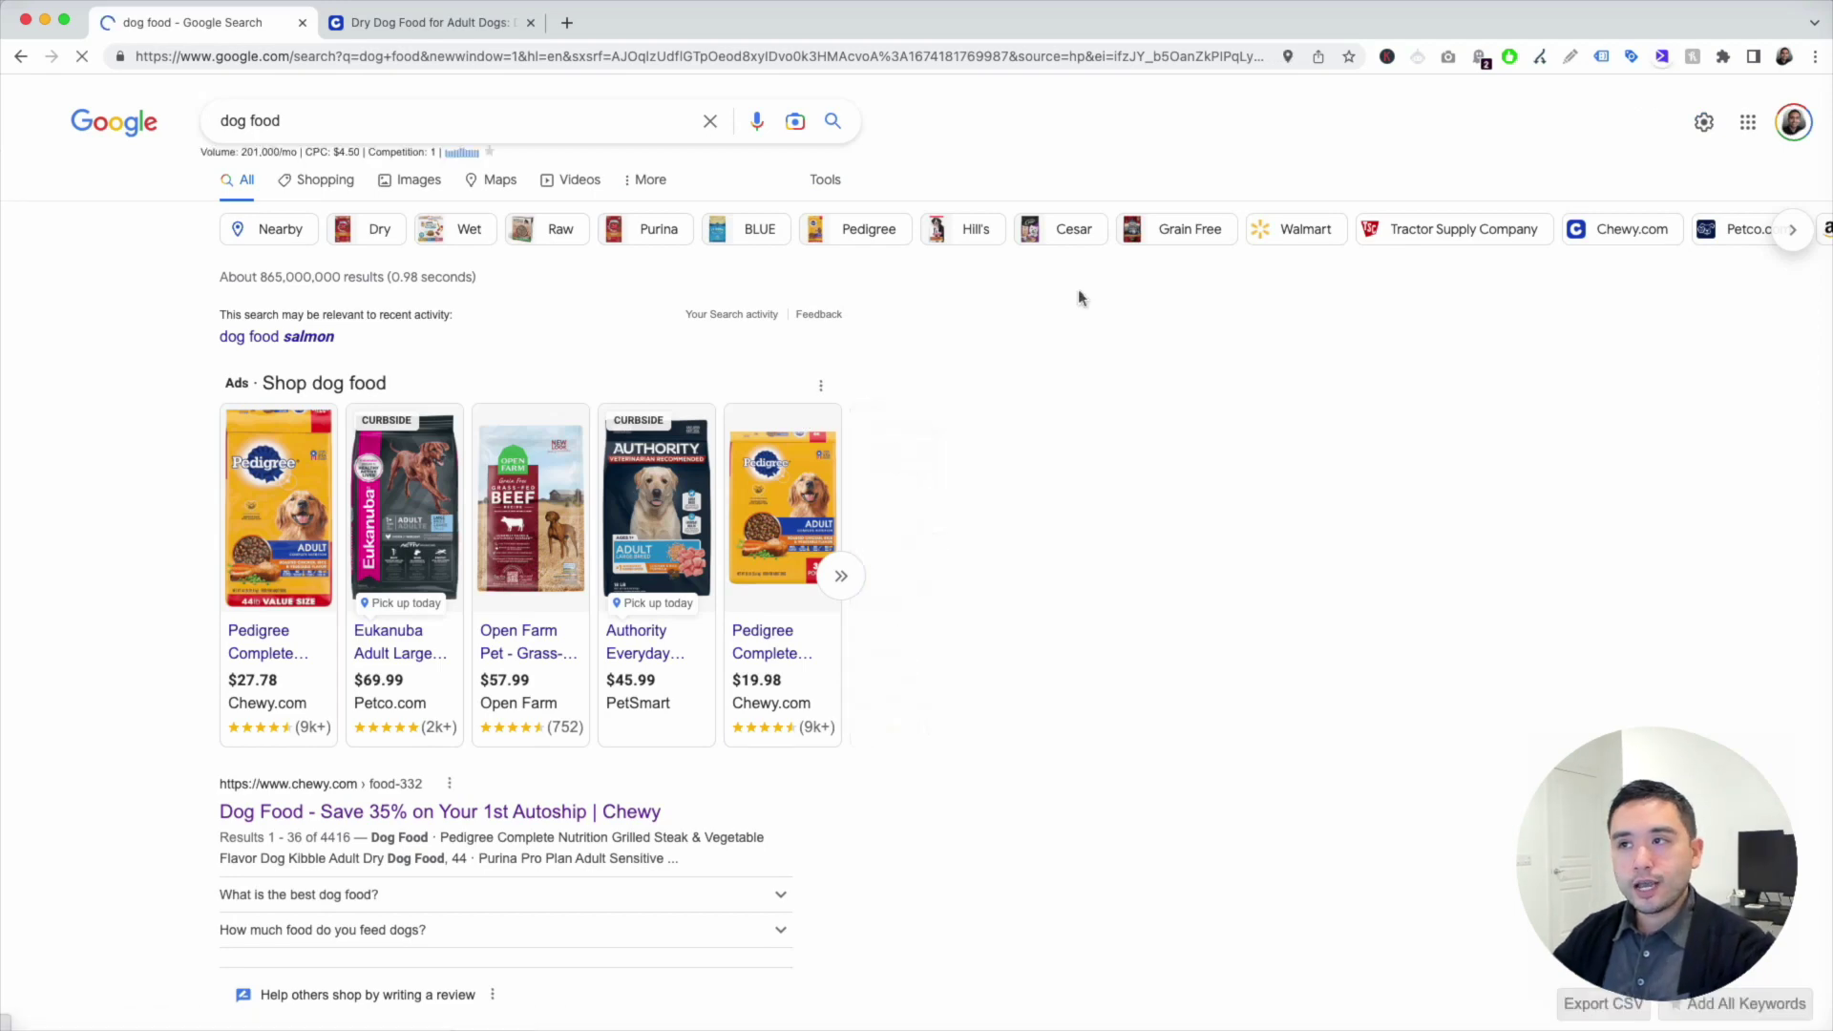
{"action": "left_click", "coordinate": [1386, 59]}
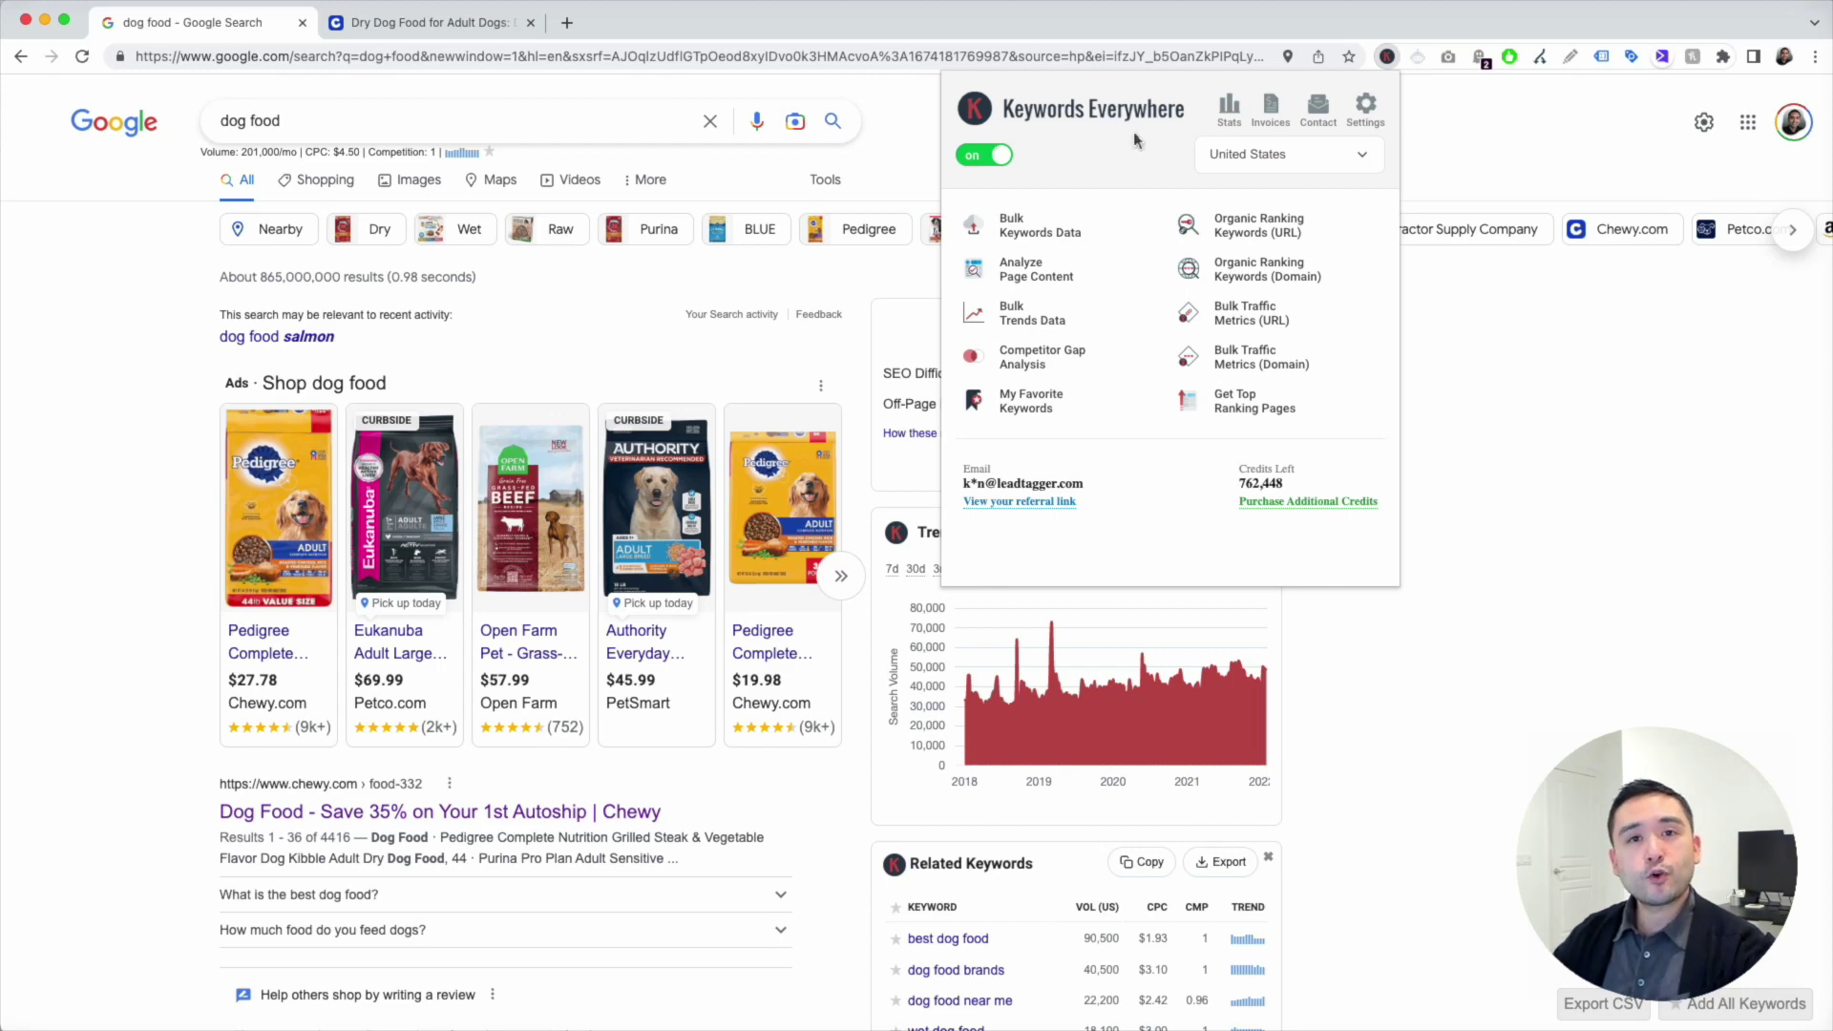
{"action": "left_click", "coordinate": [1113, 22]}
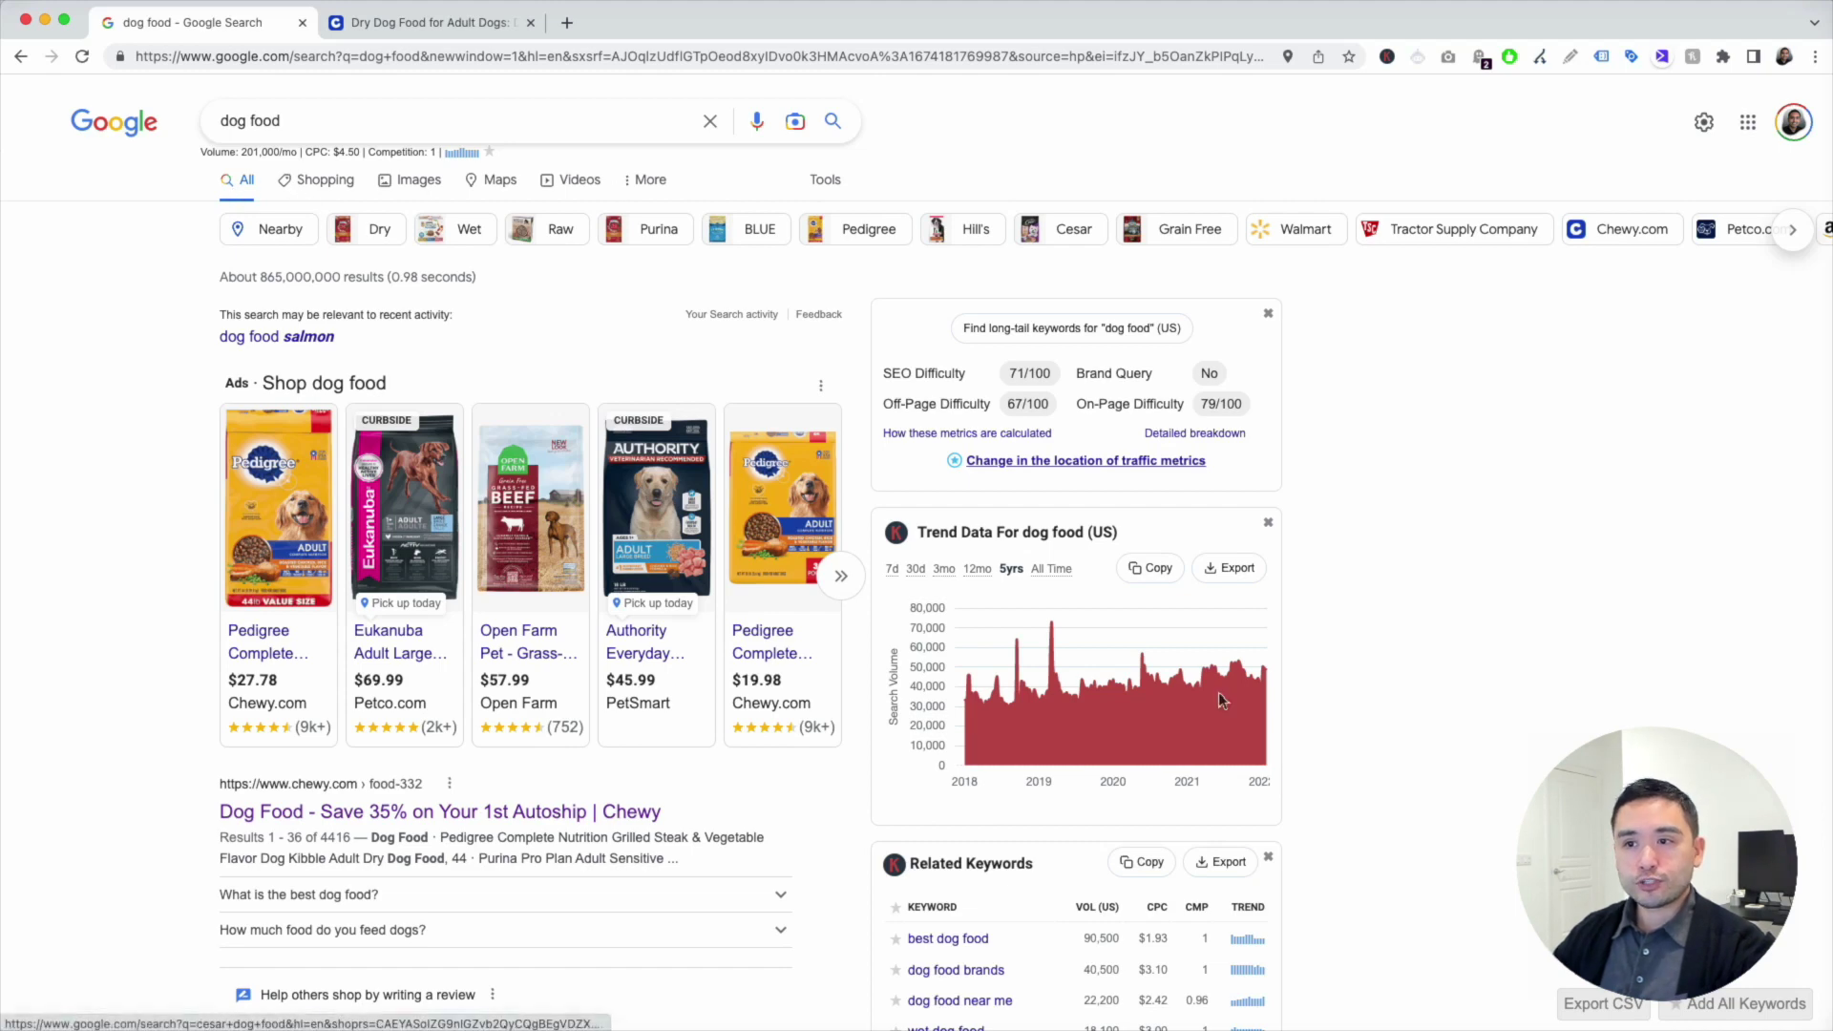
Step: Star the related keywords 'dog food brands', 'dry dog food' and 'healthy dog food'
{"action": "scroll", "coordinate": [1110, 208], "scroll_direction": "down", "scroll_amount": 2}
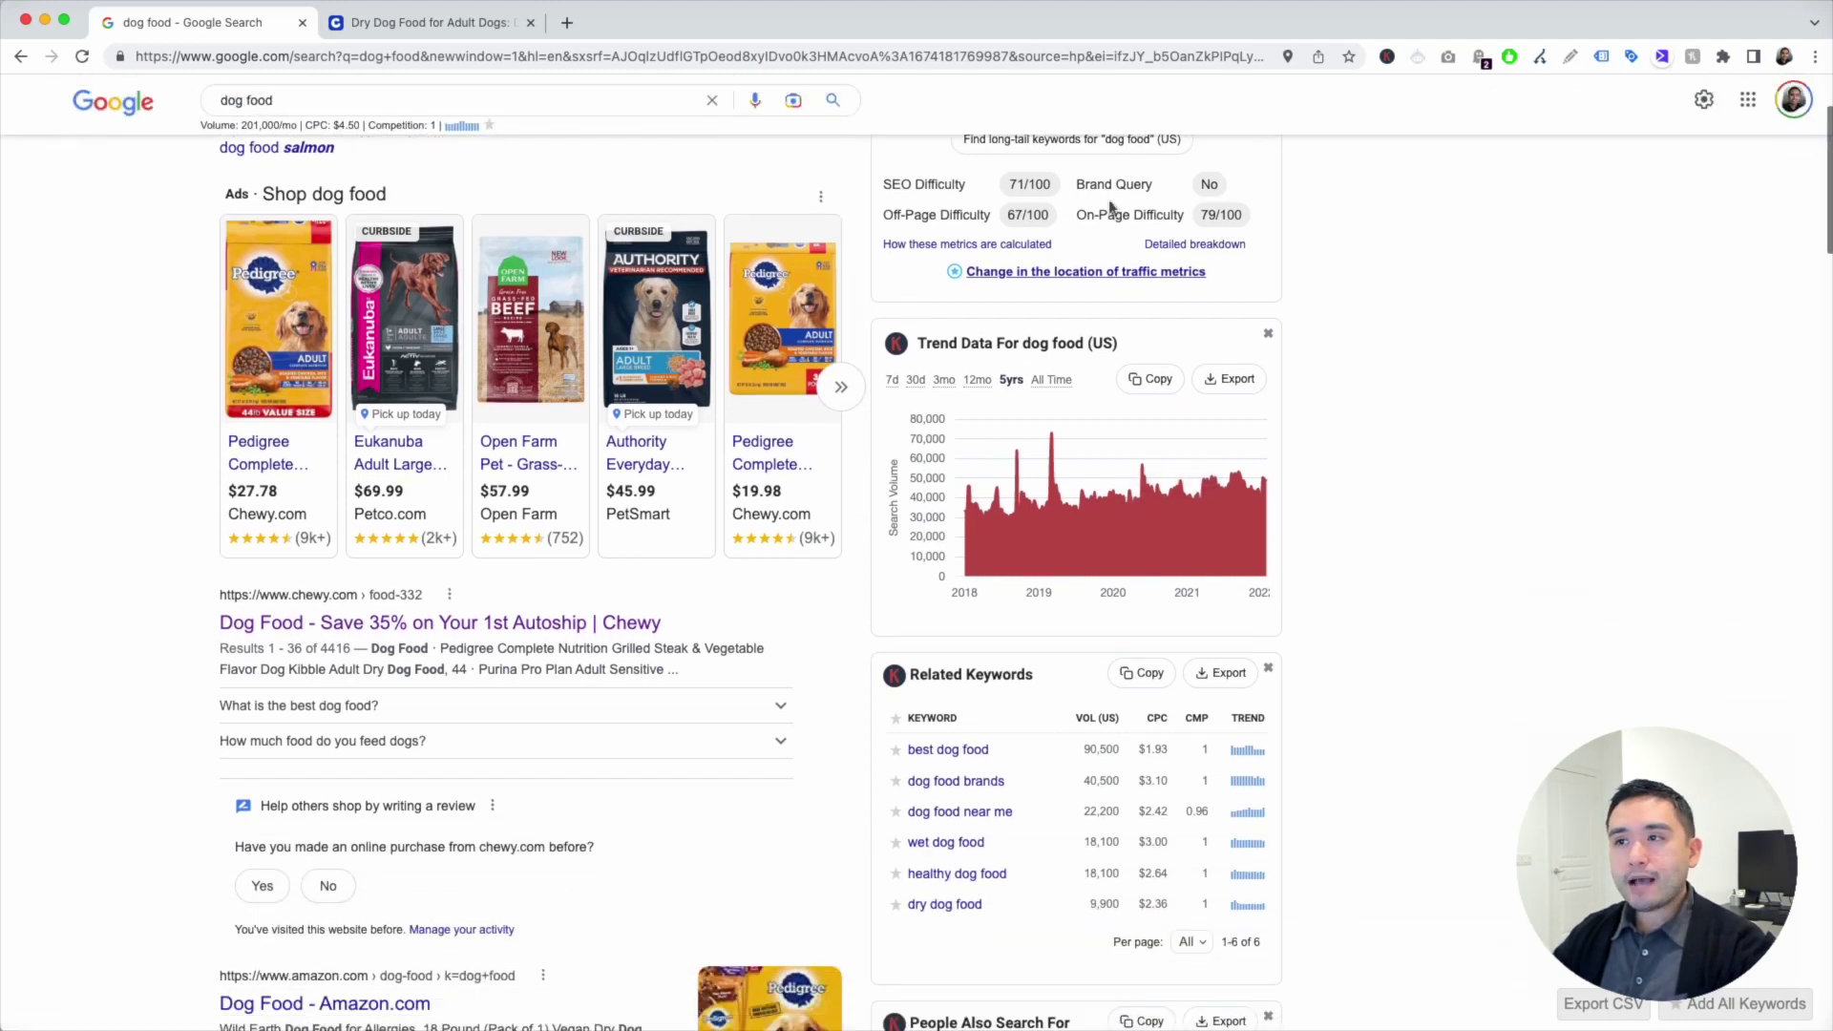
{"action": "scroll", "coordinate": [1110, 207], "scroll_direction": "down", "scroll_amount": 1}
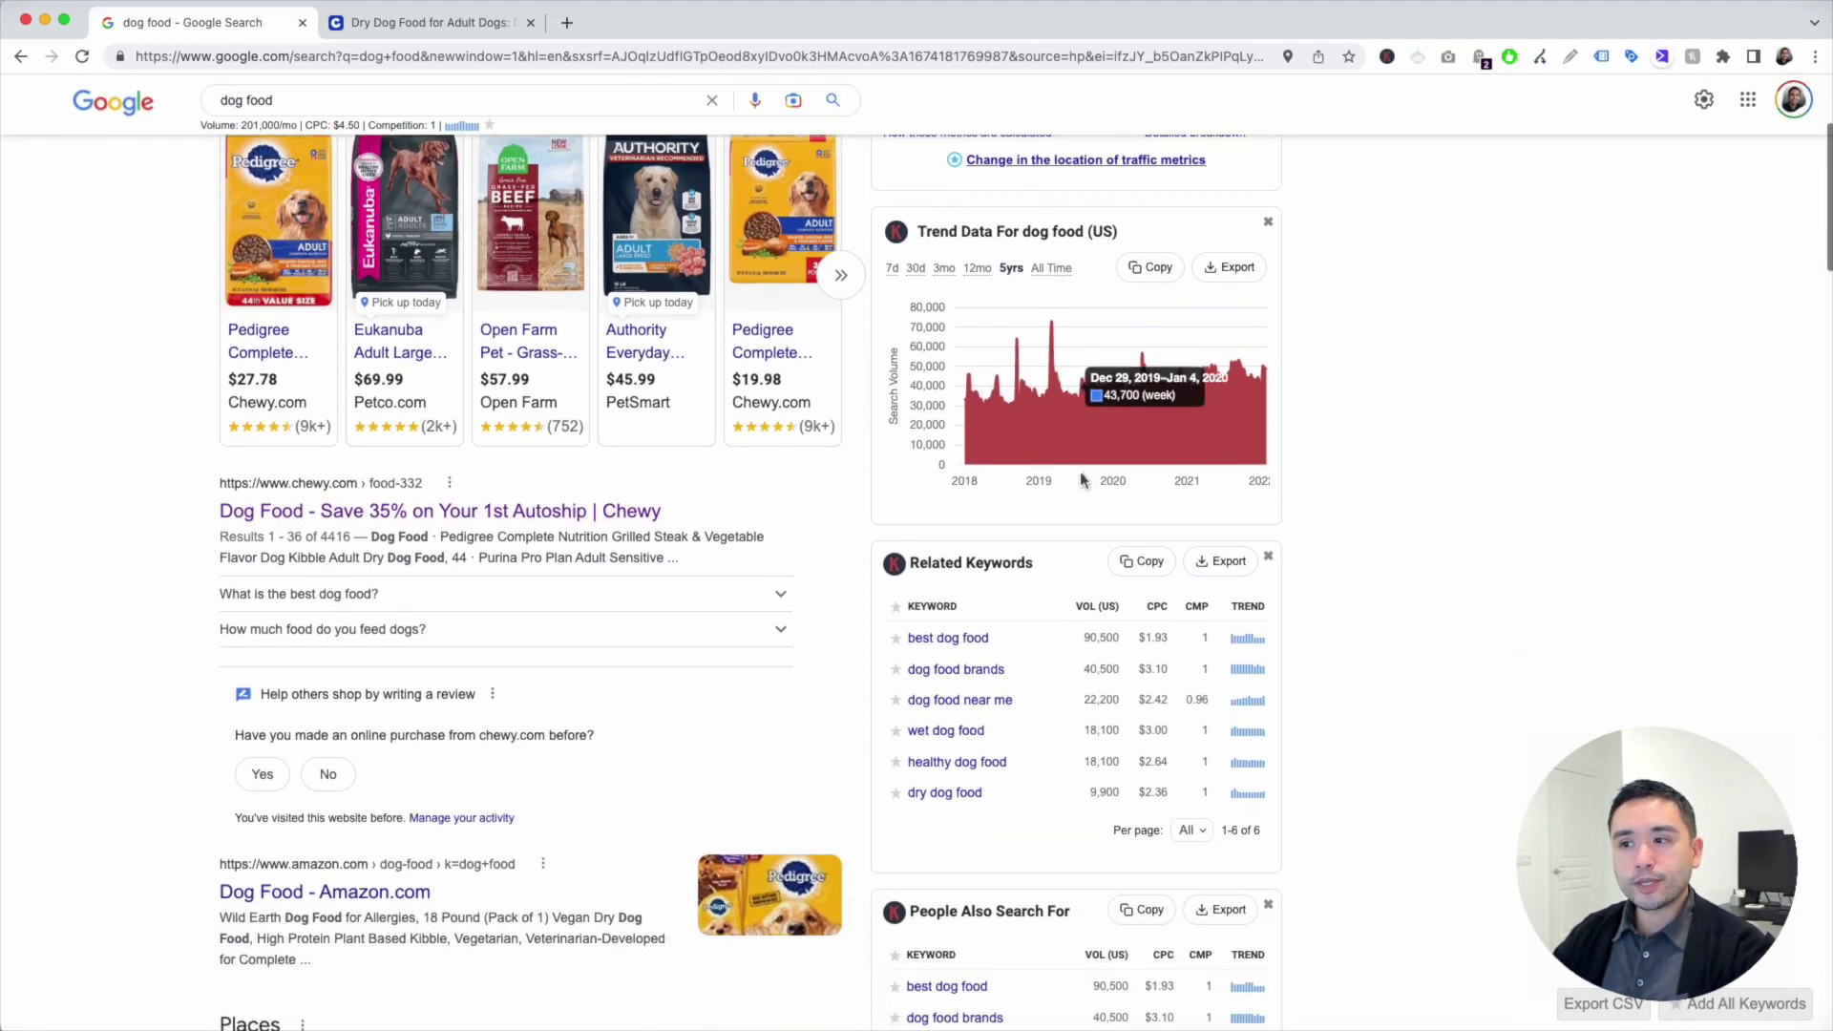
{"action": "scroll", "coordinate": [1080, 471], "scroll_direction": "down", "scroll_amount": 4}
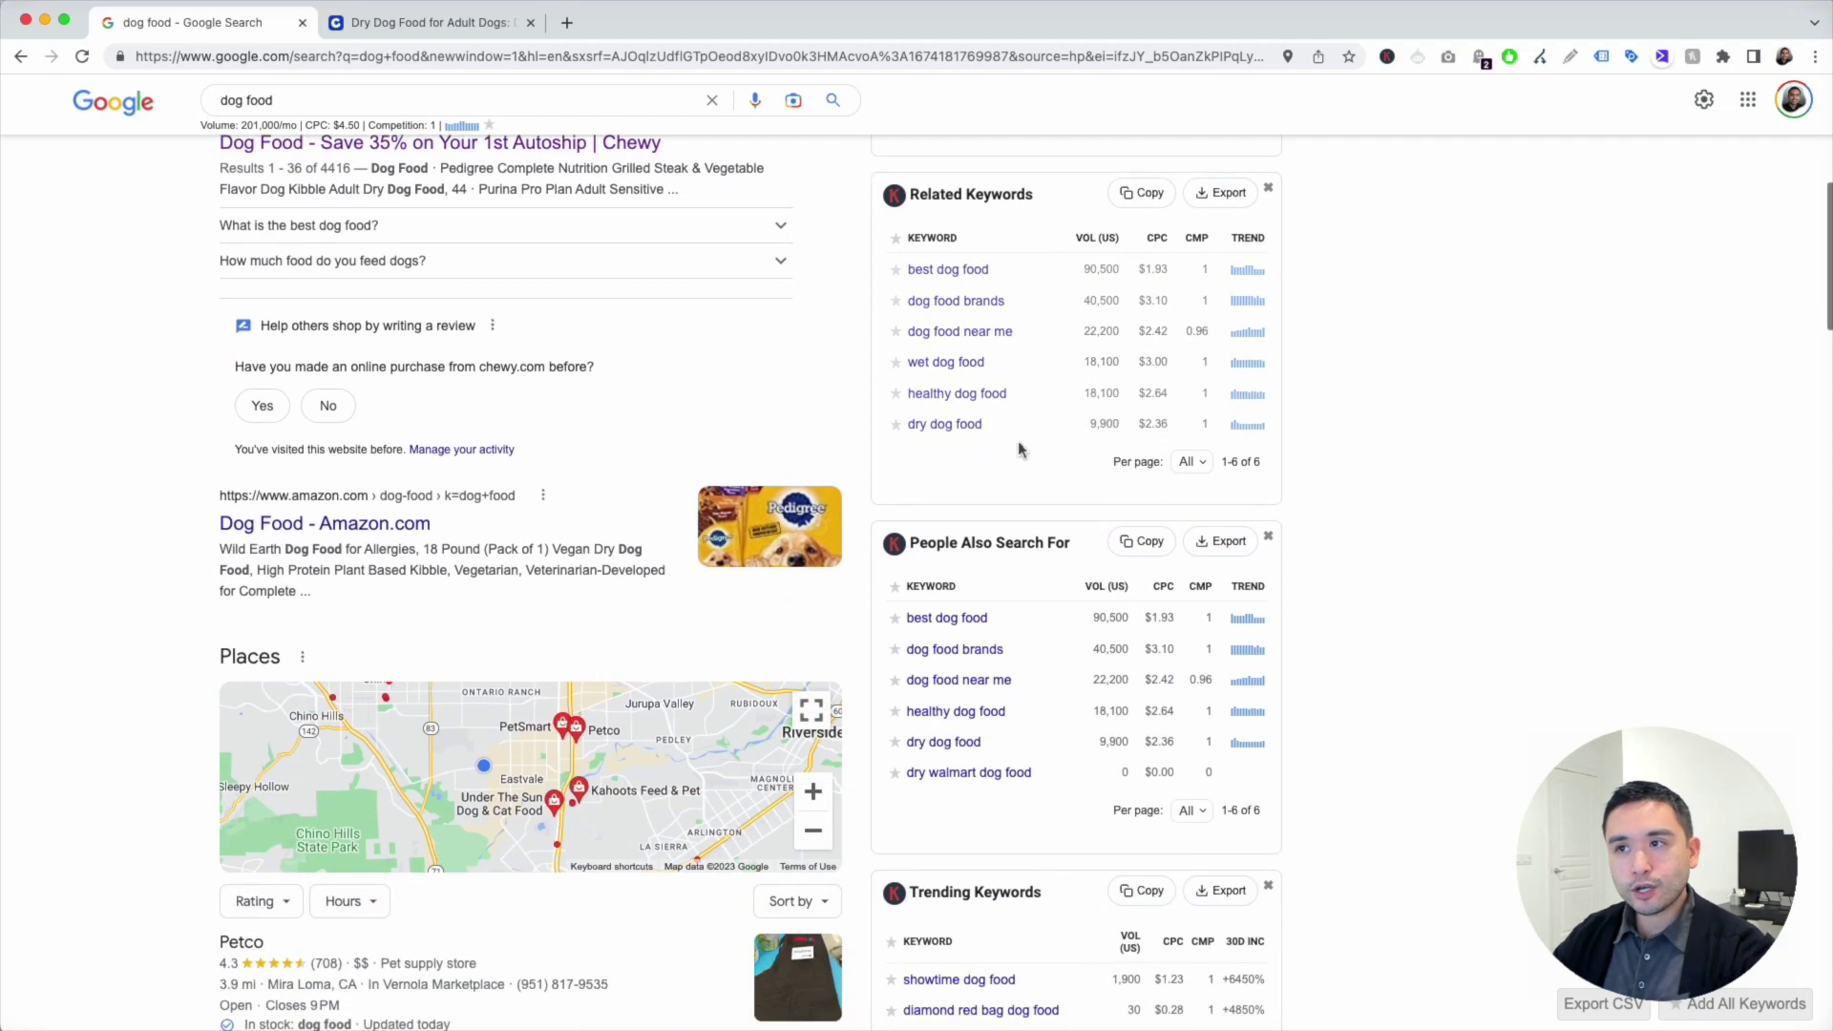
{"action": "scroll", "coordinate": [989, 306], "scroll_direction": "up", "scroll_amount": 3}
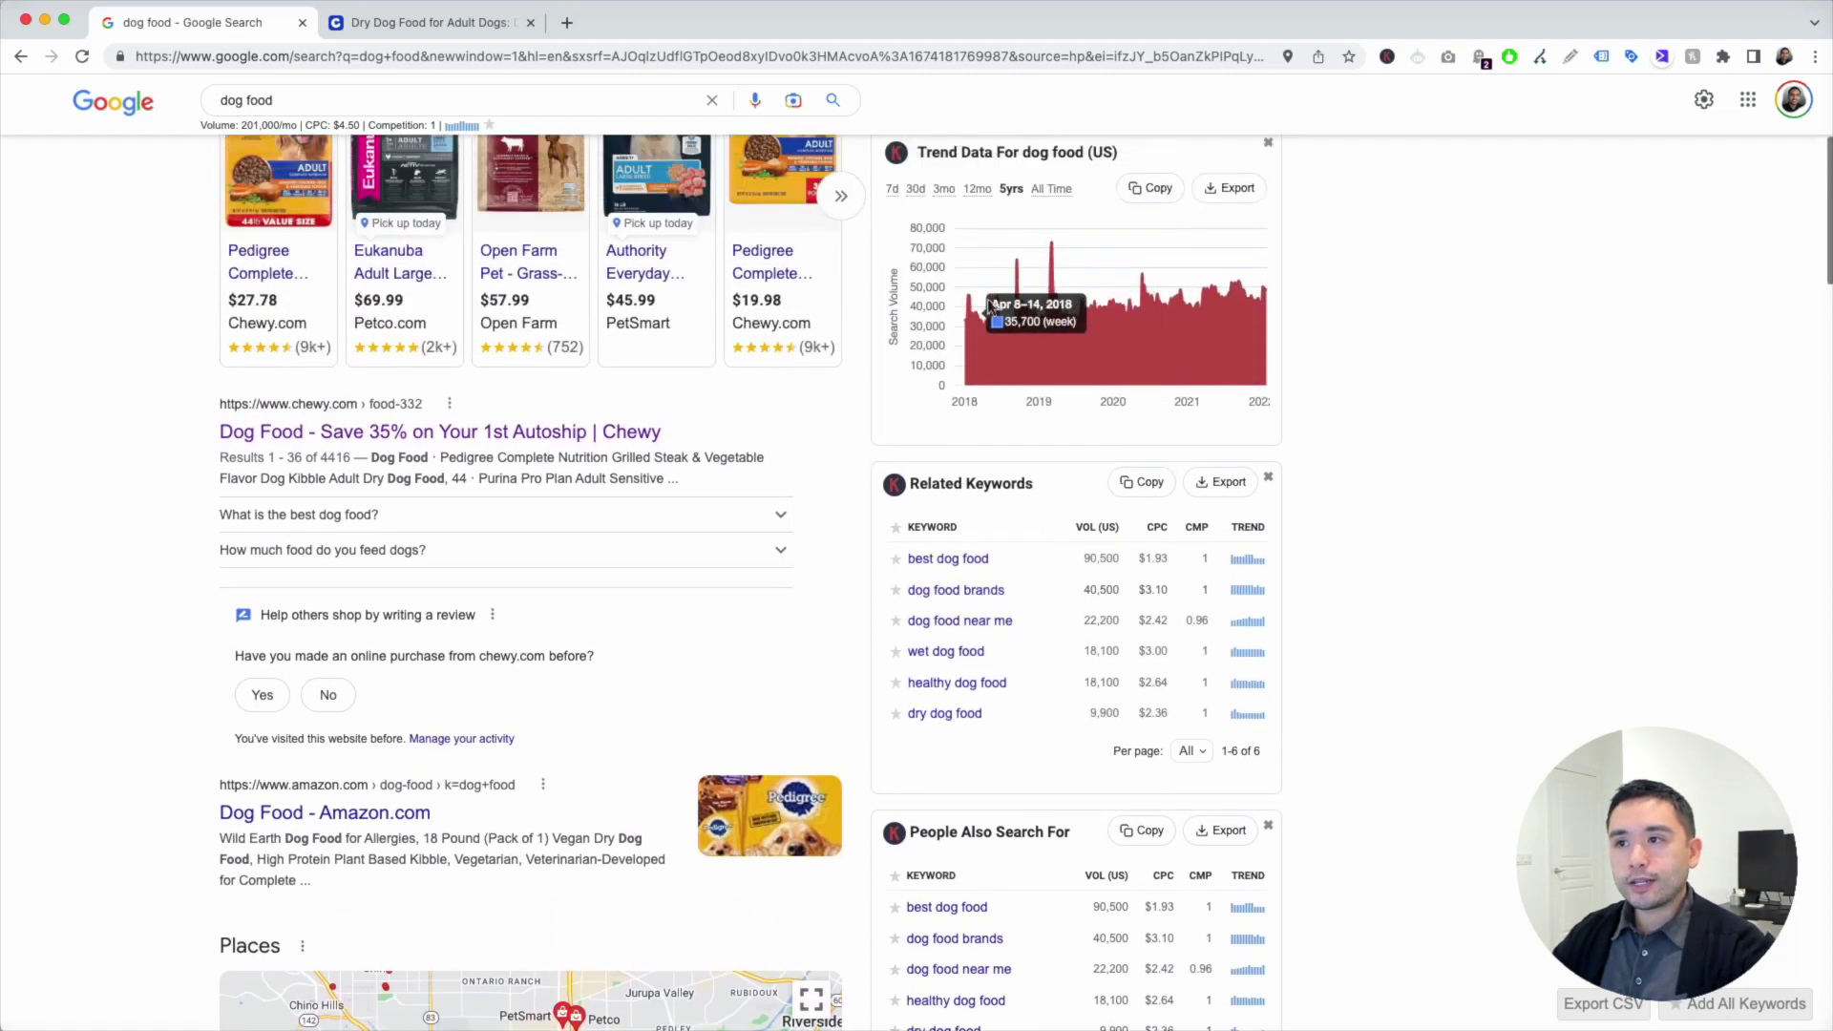
{"action": "scroll", "coordinate": [989, 307], "scroll_direction": "up", "scroll_amount": 2}
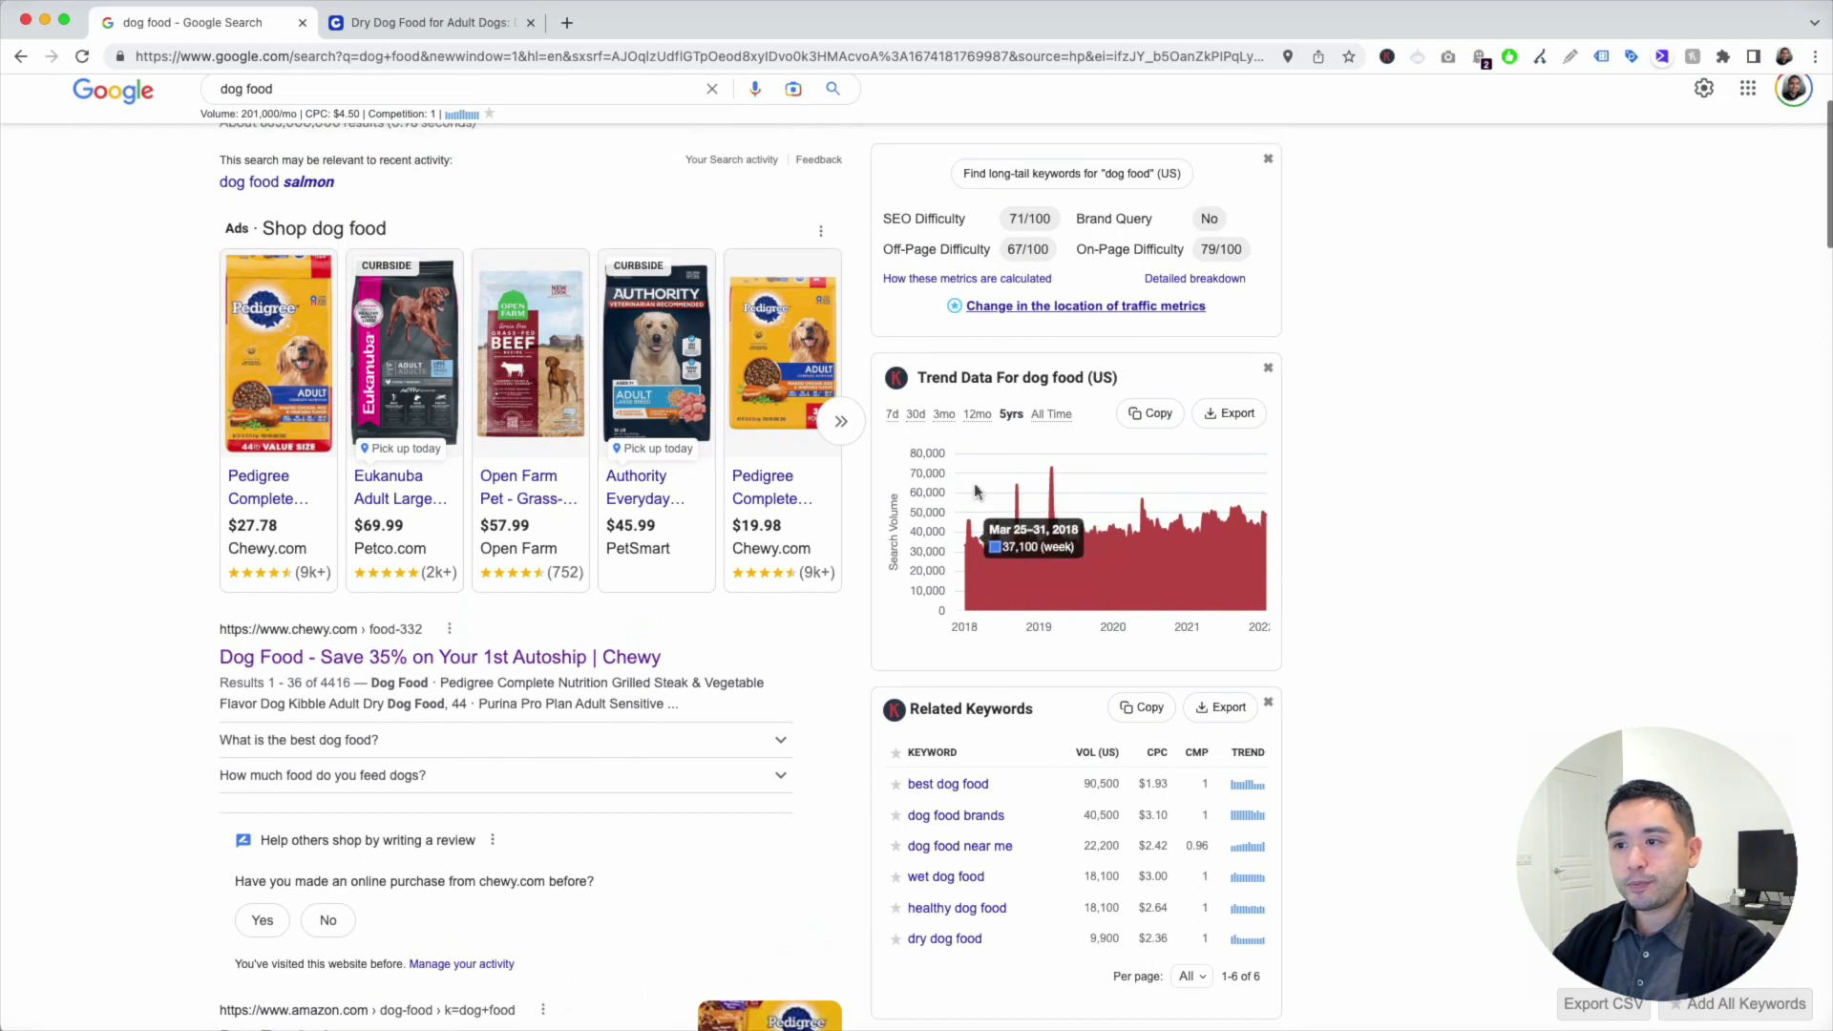
{"action": "scroll", "coordinate": [974, 491], "scroll_direction": "down", "scroll_amount": 4}
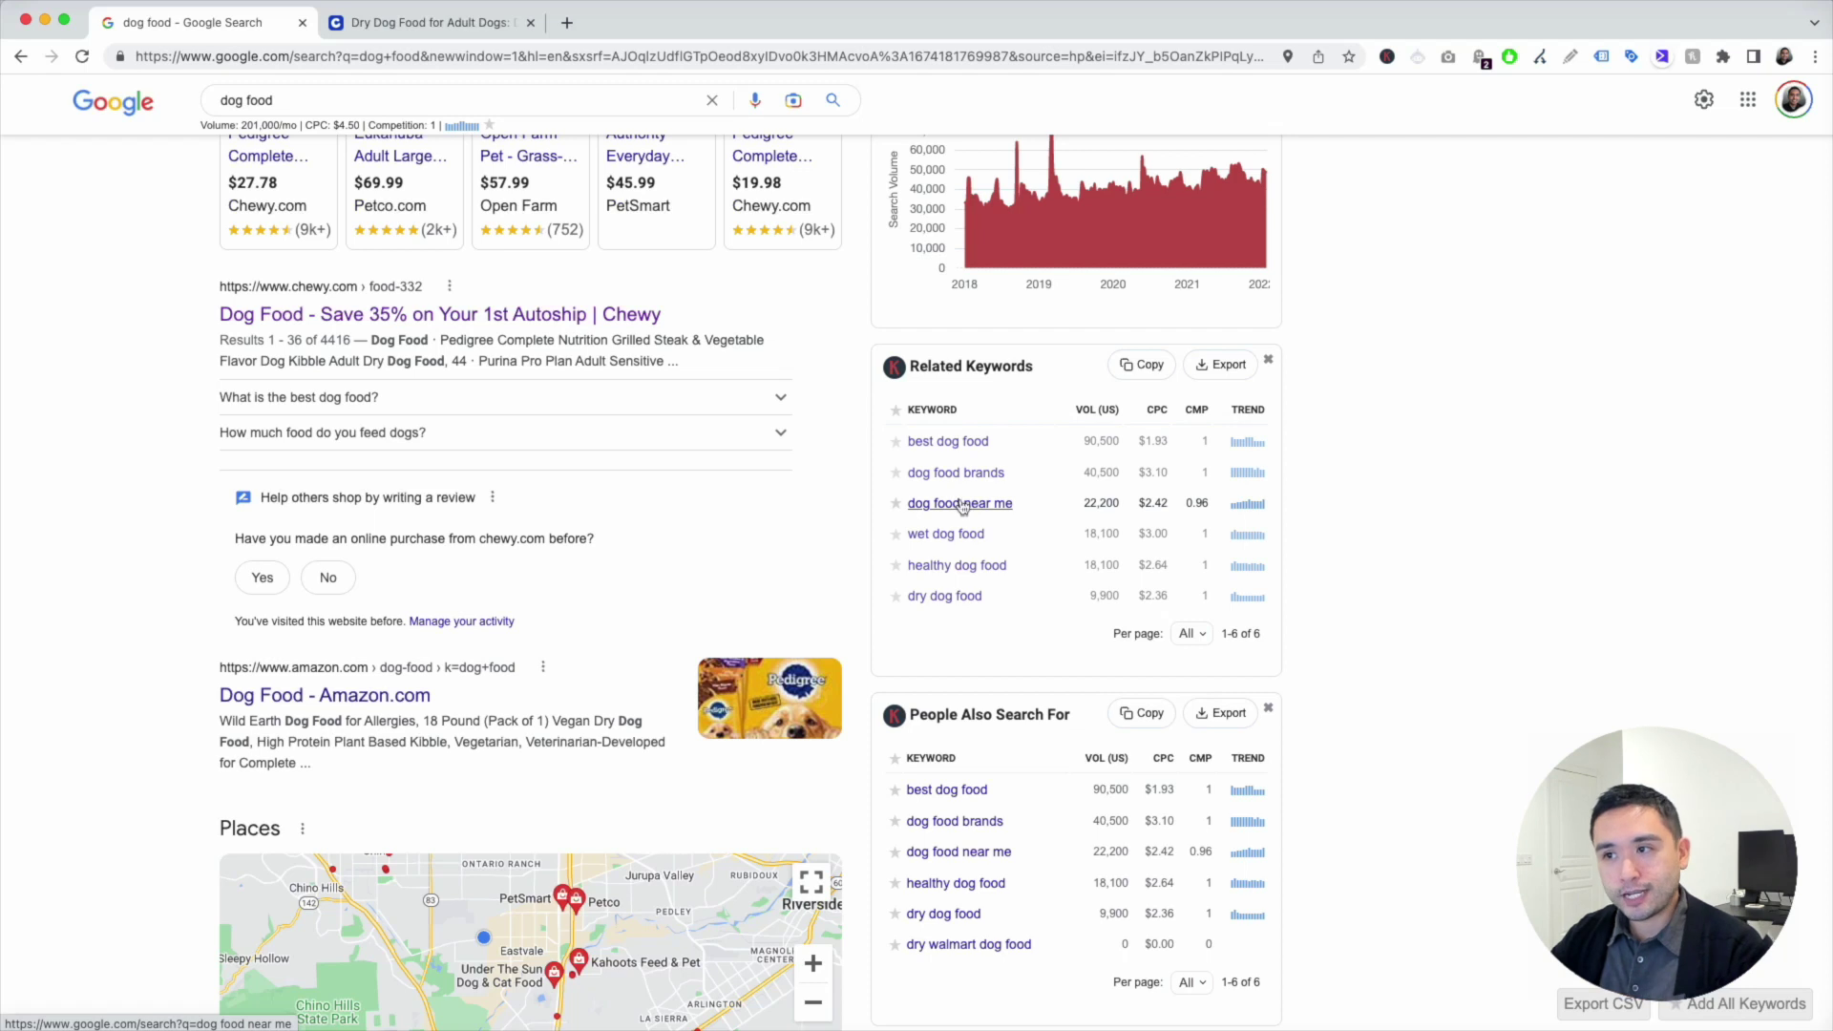
{"action": "left_click", "coordinate": [895, 474]}
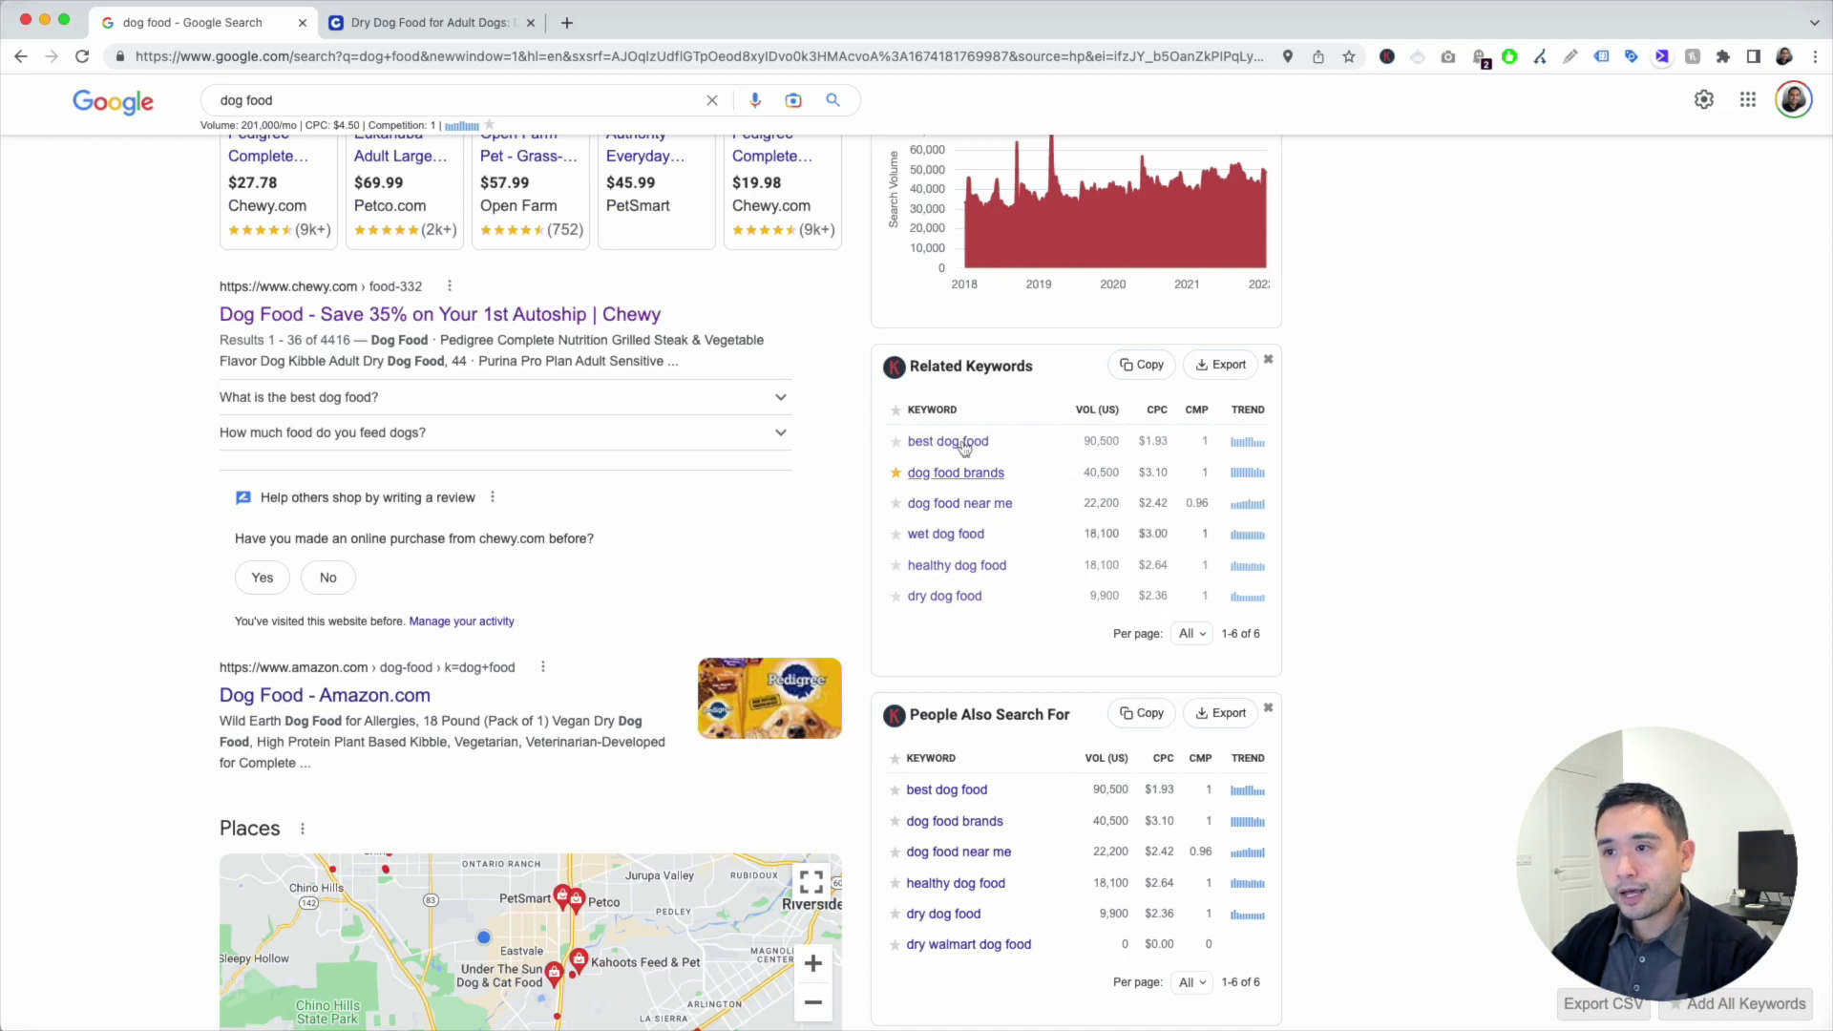
{"action": "scroll", "coordinate": [1033, 583], "scroll_direction": "down", "scroll_amount": 5}
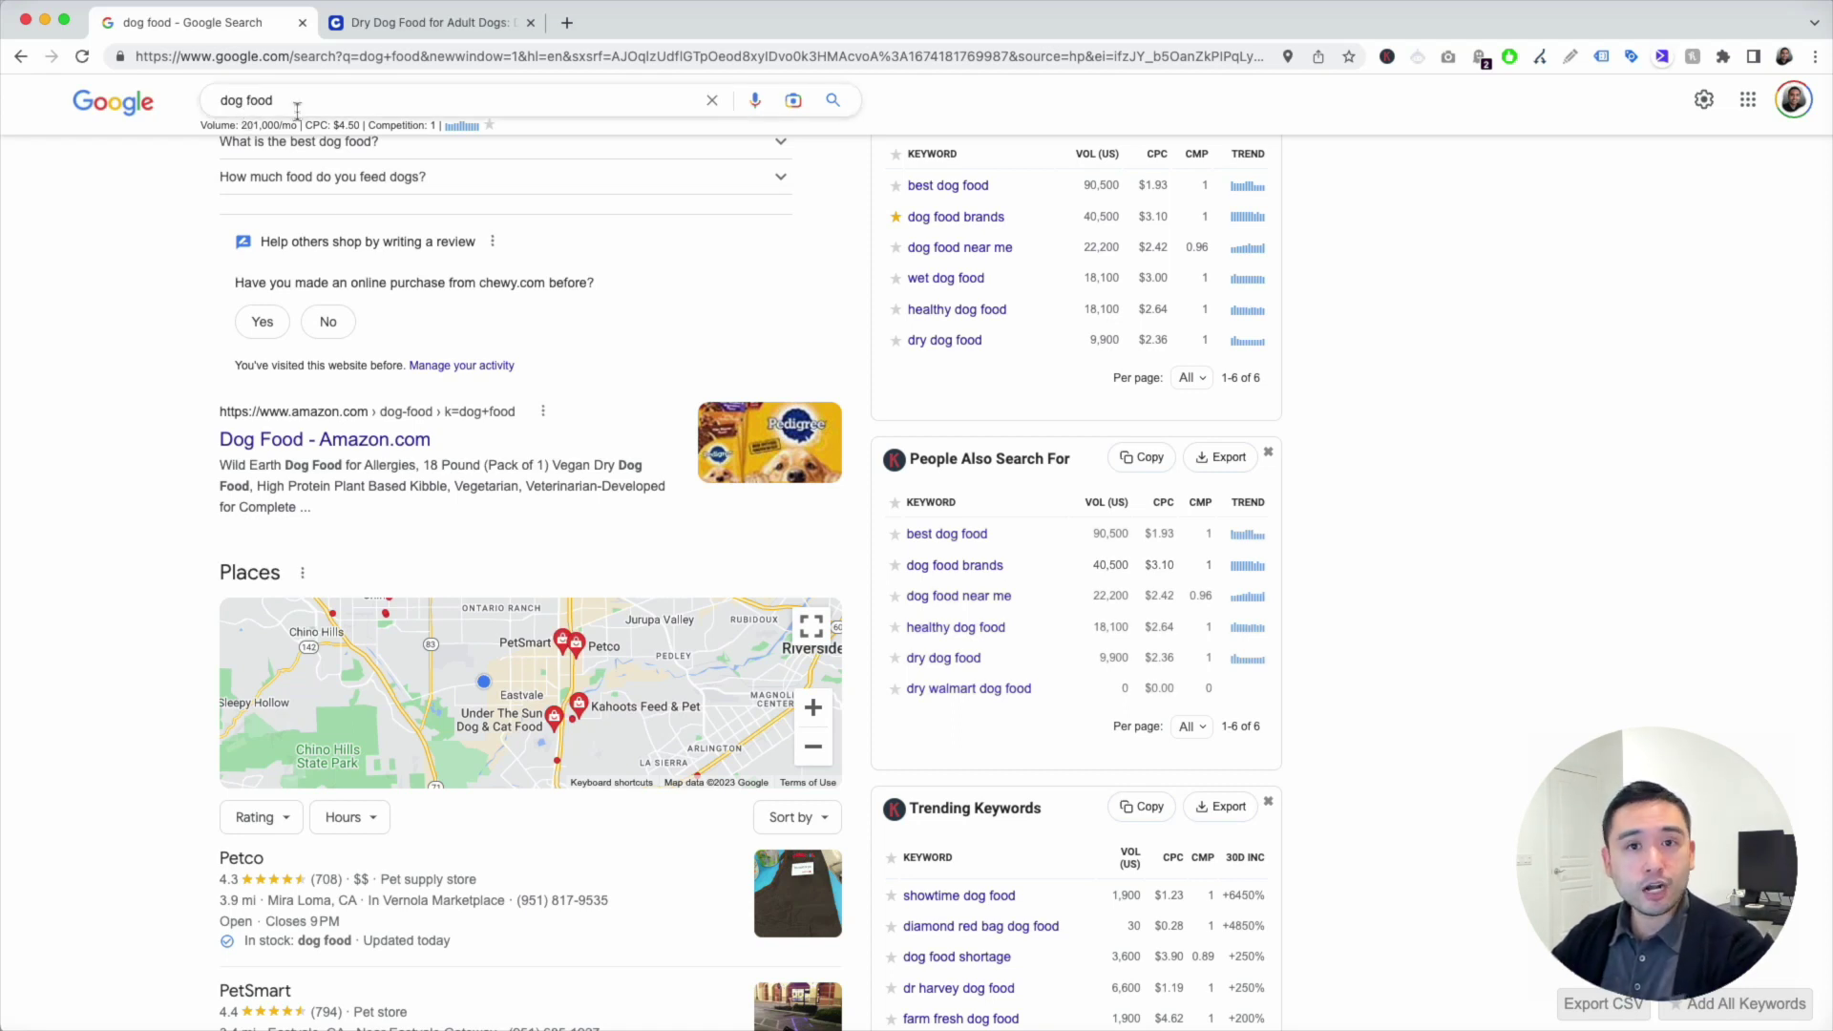
{"action": "scroll", "coordinate": [993, 565], "scroll_direction": "down", "scroll_amount": 1}
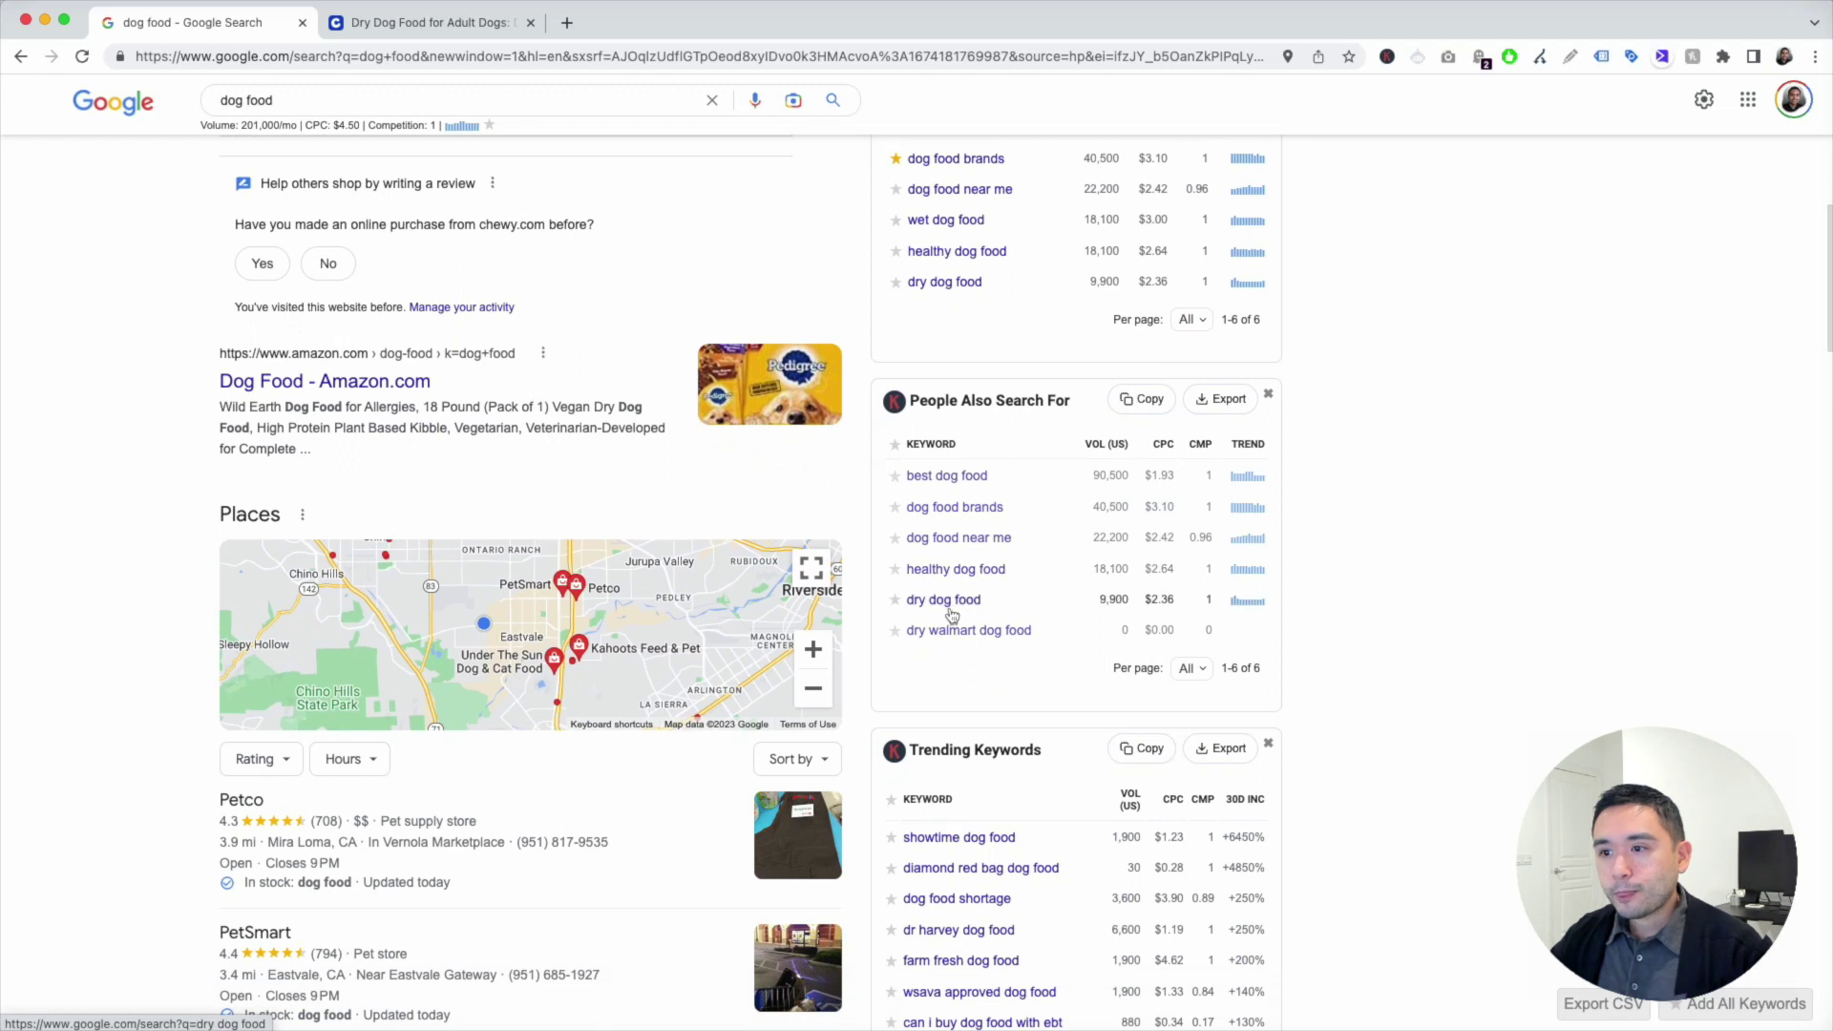
{"action": "left_click", "coordinate": [894, 600]}
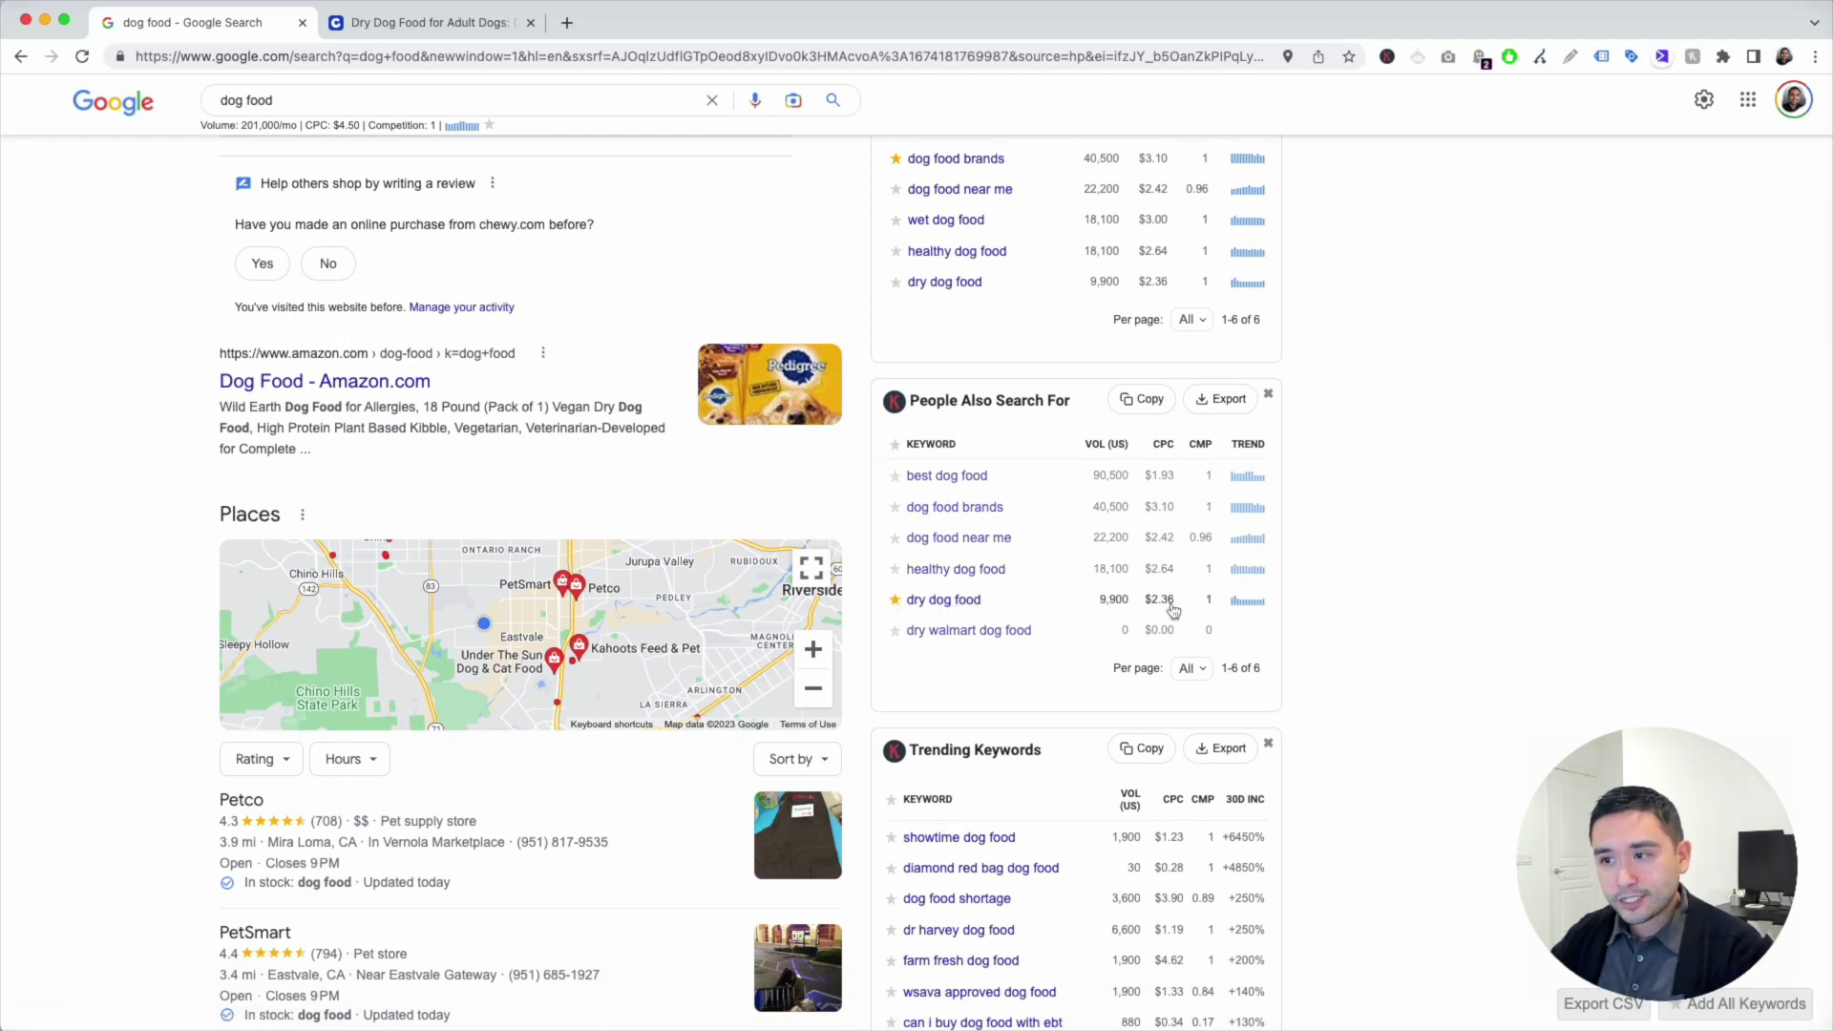
{"action": "left_click", "coordinate": [896, 571]}
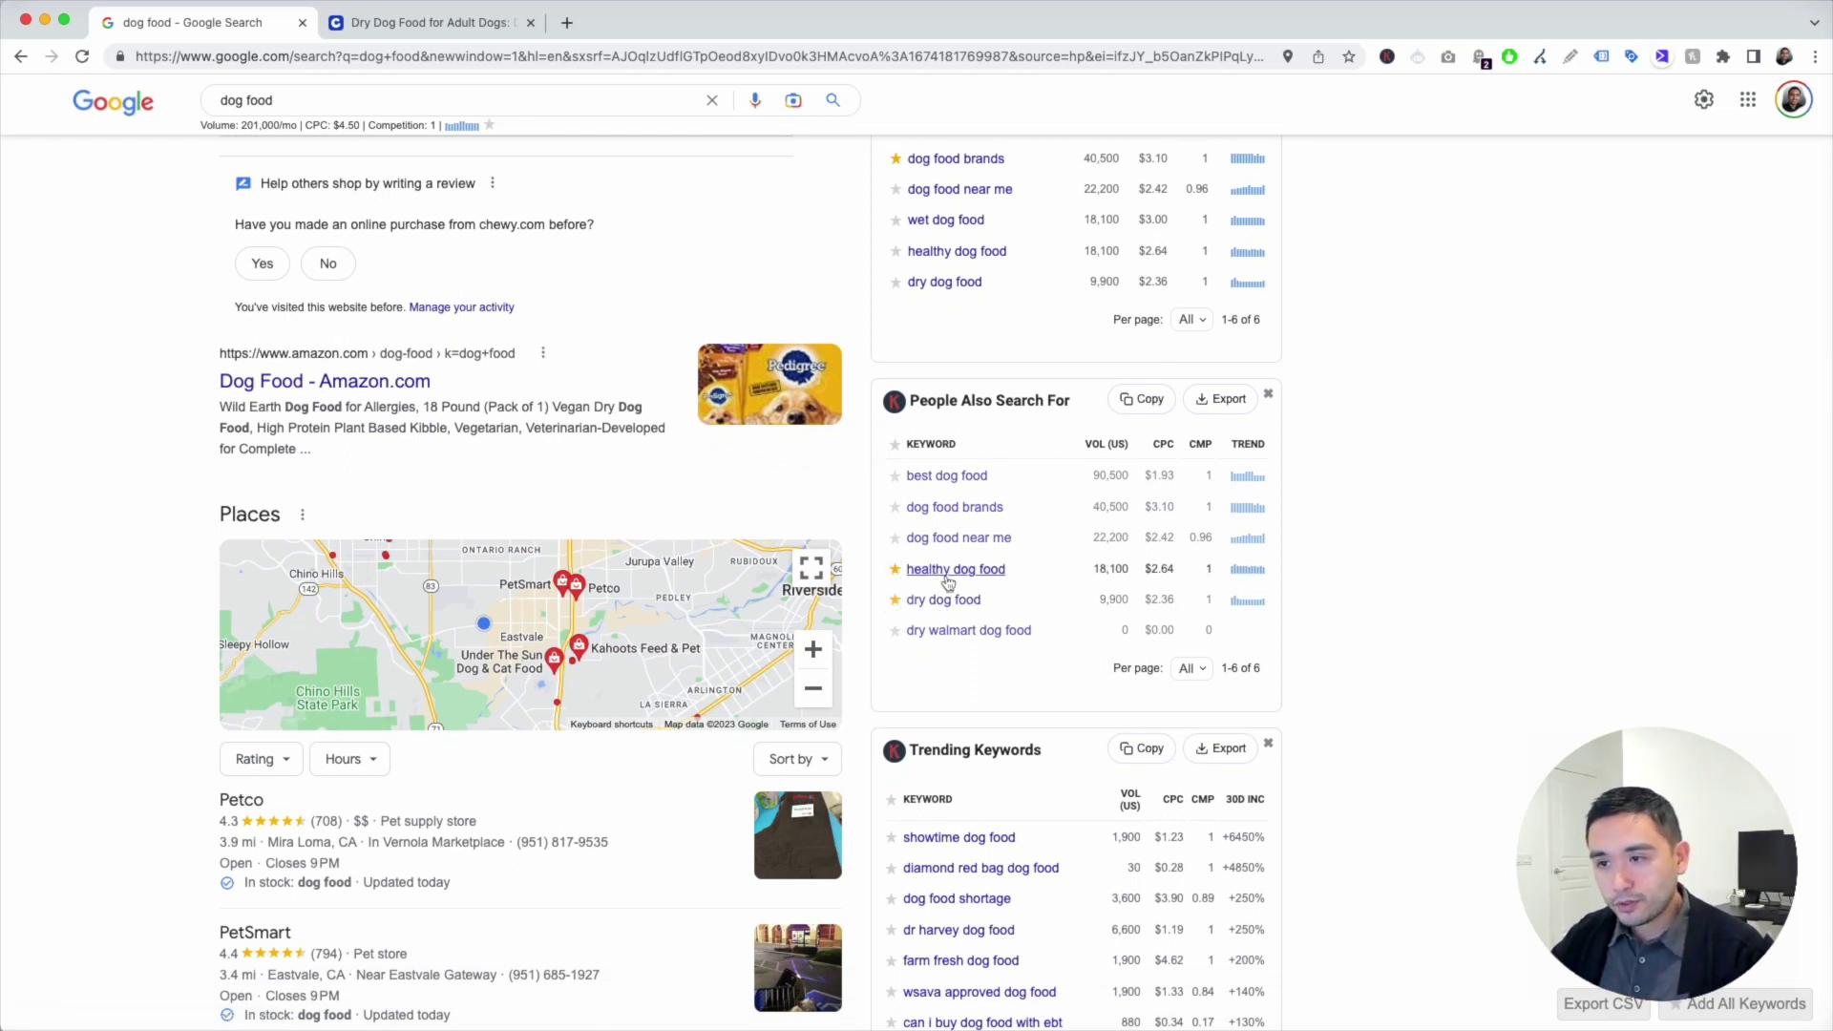
Step: Star 'dr harvey dog food', 'pure harmony dog food', 'best dog food' and 'blue buffalo dog food'
{"action": "scroll", "coordinate": [945, 577], "scroll_direction": "down", "scroll_amount": 4}
{"action": "scroll", "coordinate": [950, 581], "scroll_direction": "down", "scroll_amount": 4}
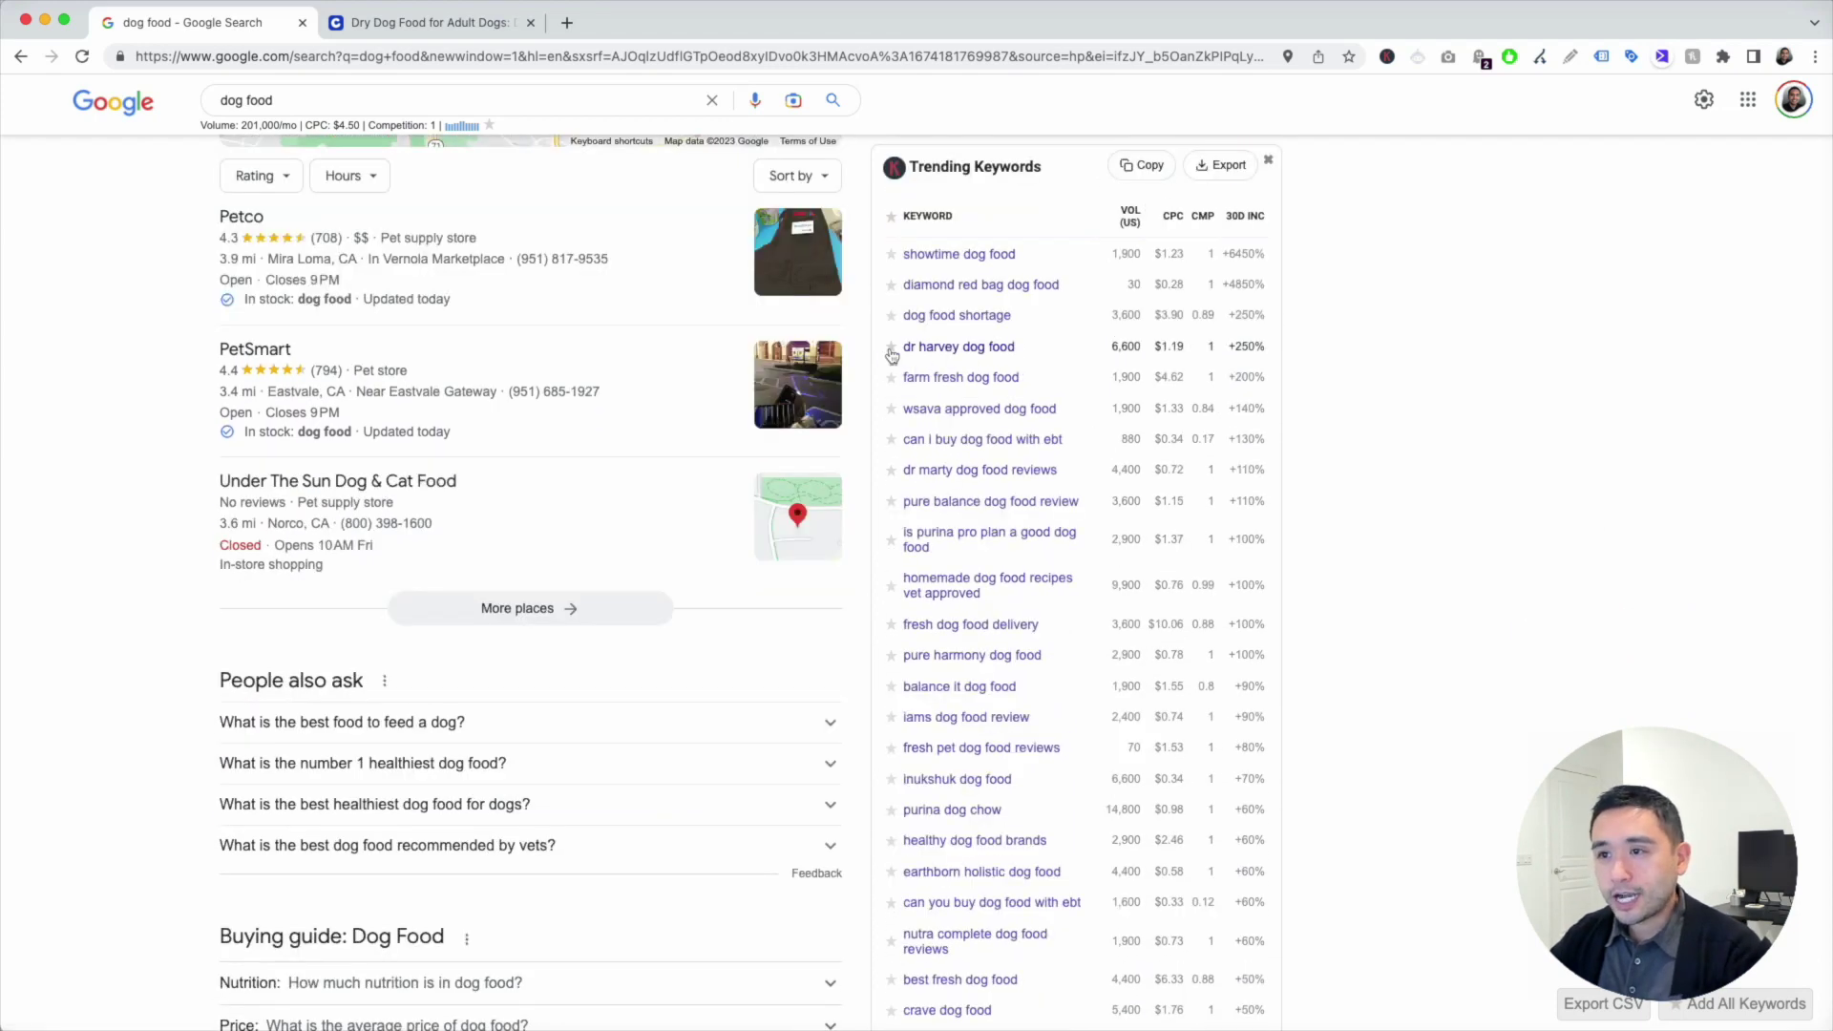
{"action": "left_click", "coordinate": [893, 349]}
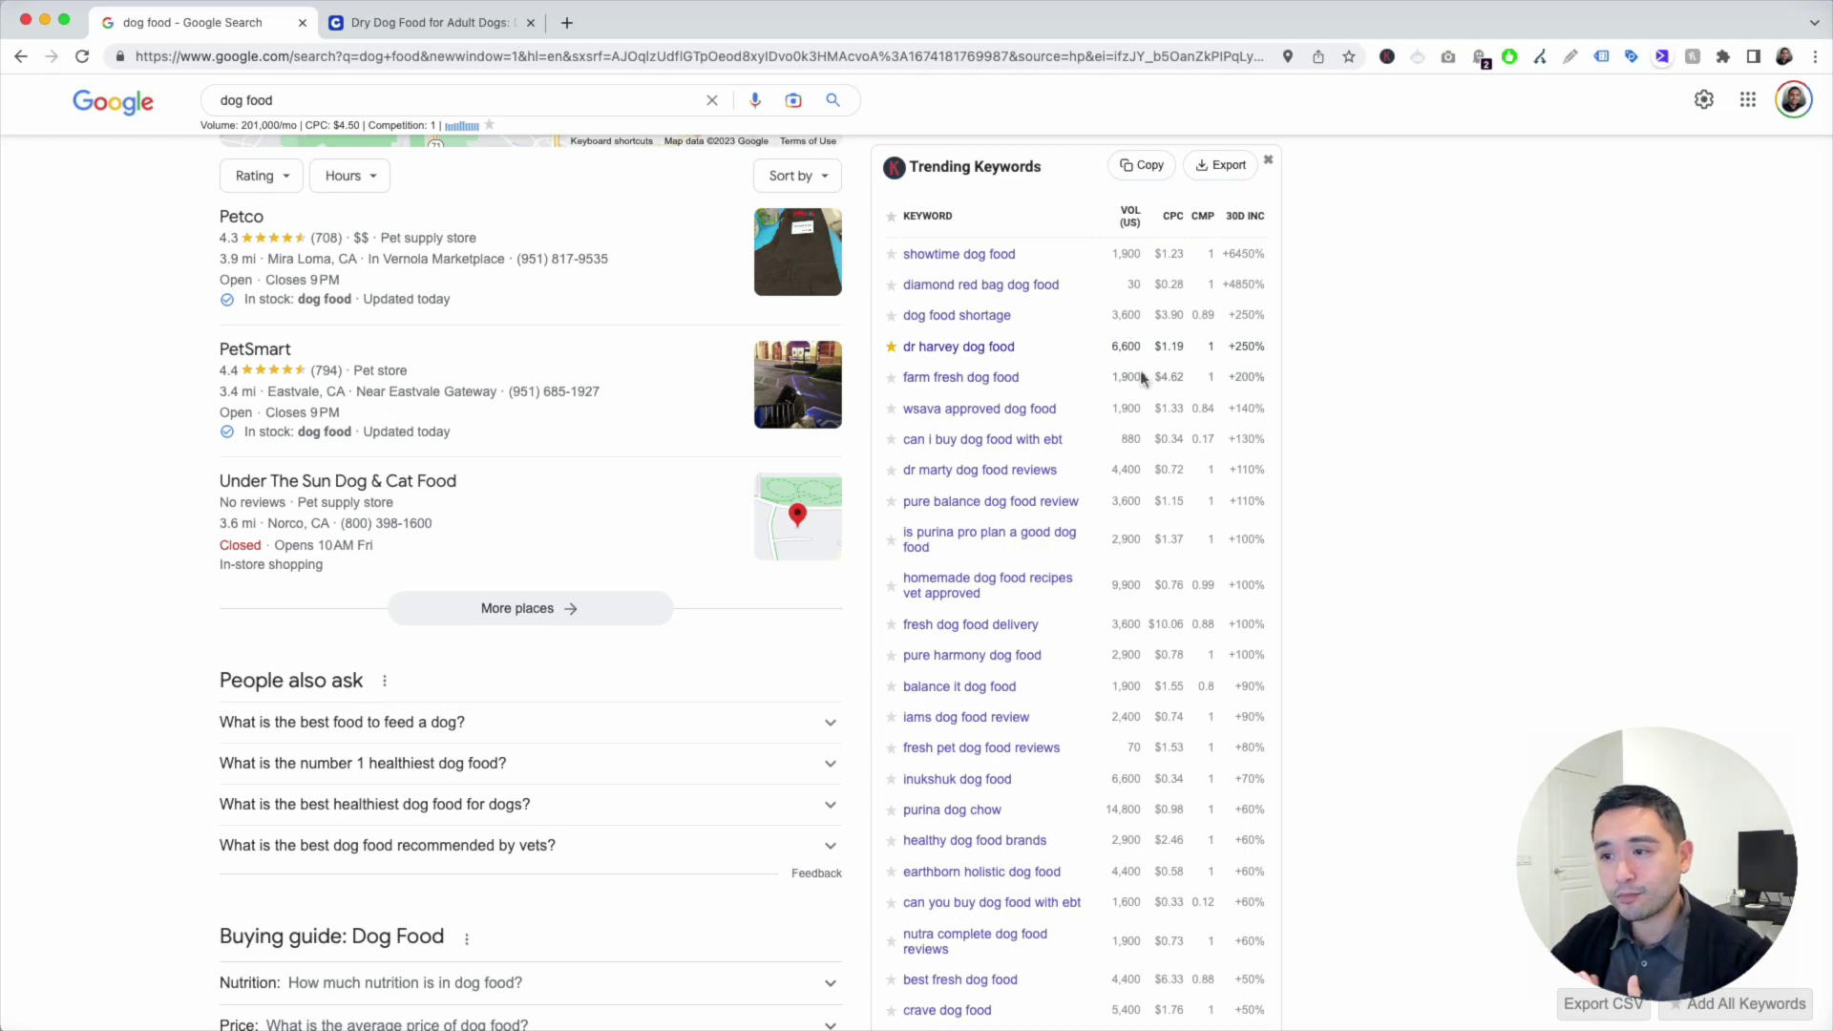
{"action": "scroll", "coordinate": [1136, 382], "scroll_direction": "down", "scroll_amount": 1}
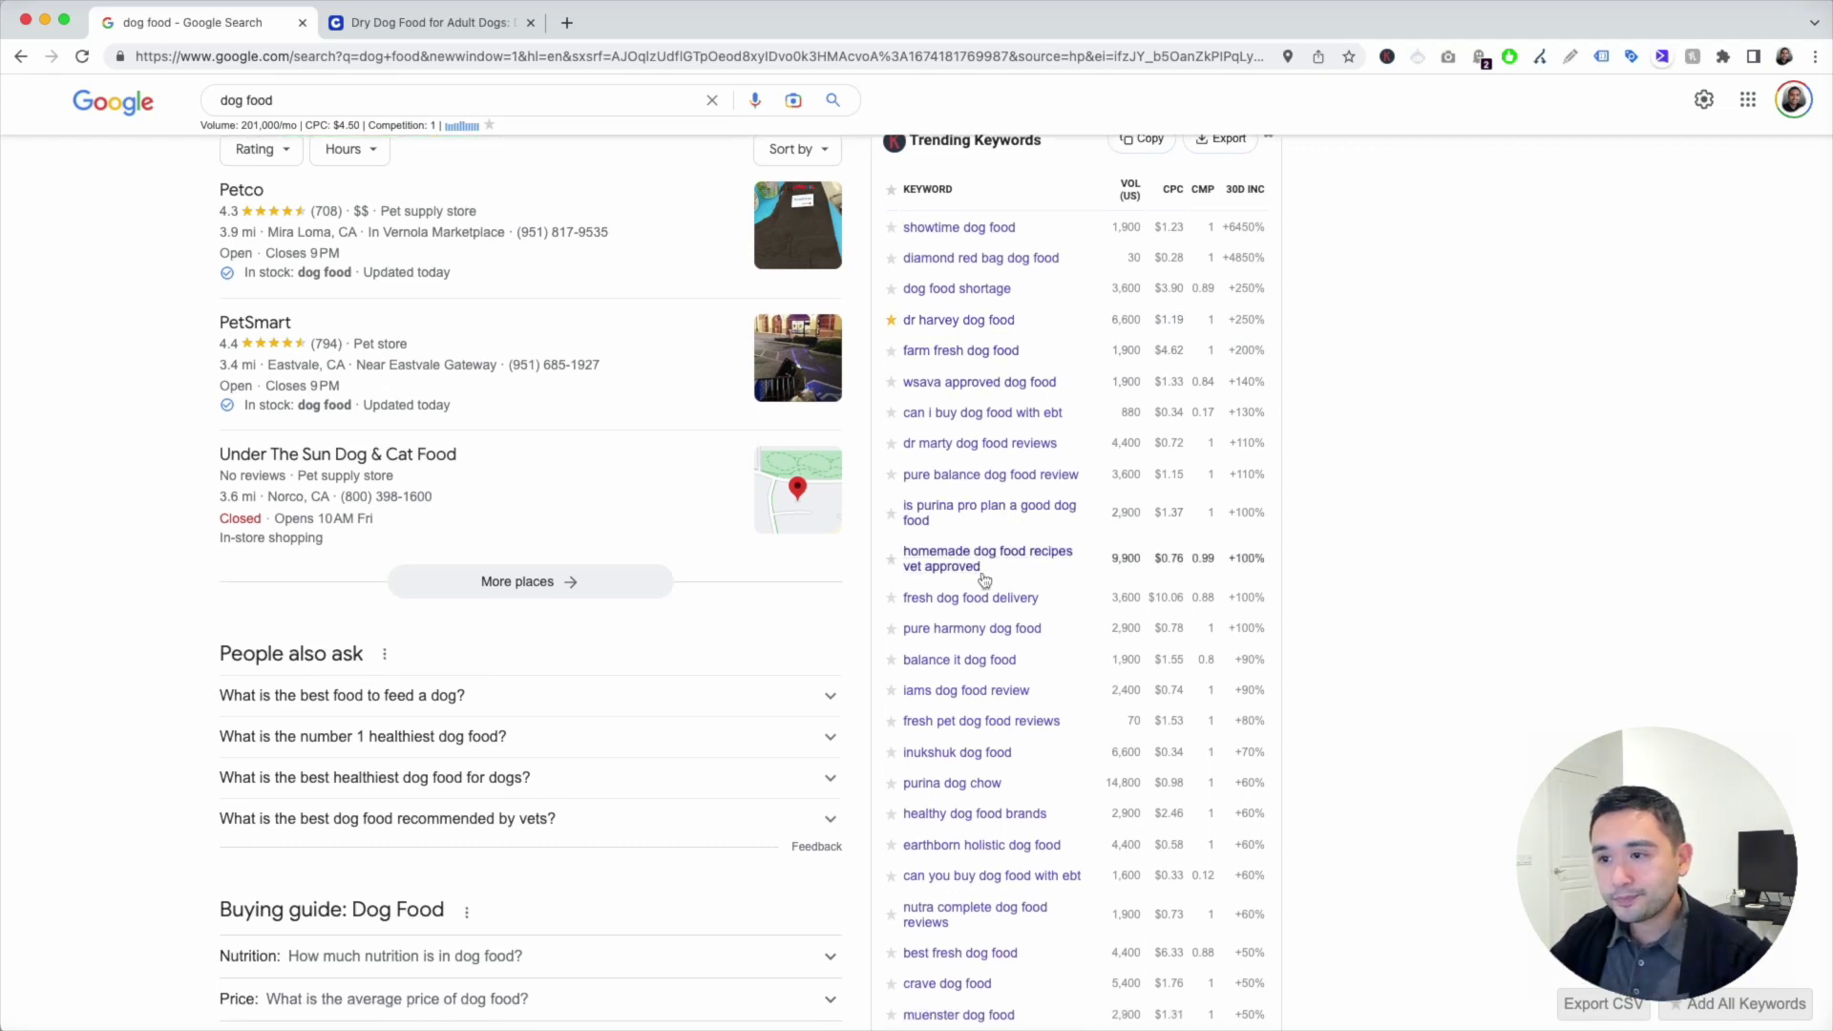
{"action": "scroll", "coordinate": [984, 580], "scroll_direction": "down", "scroll_amount": 1}
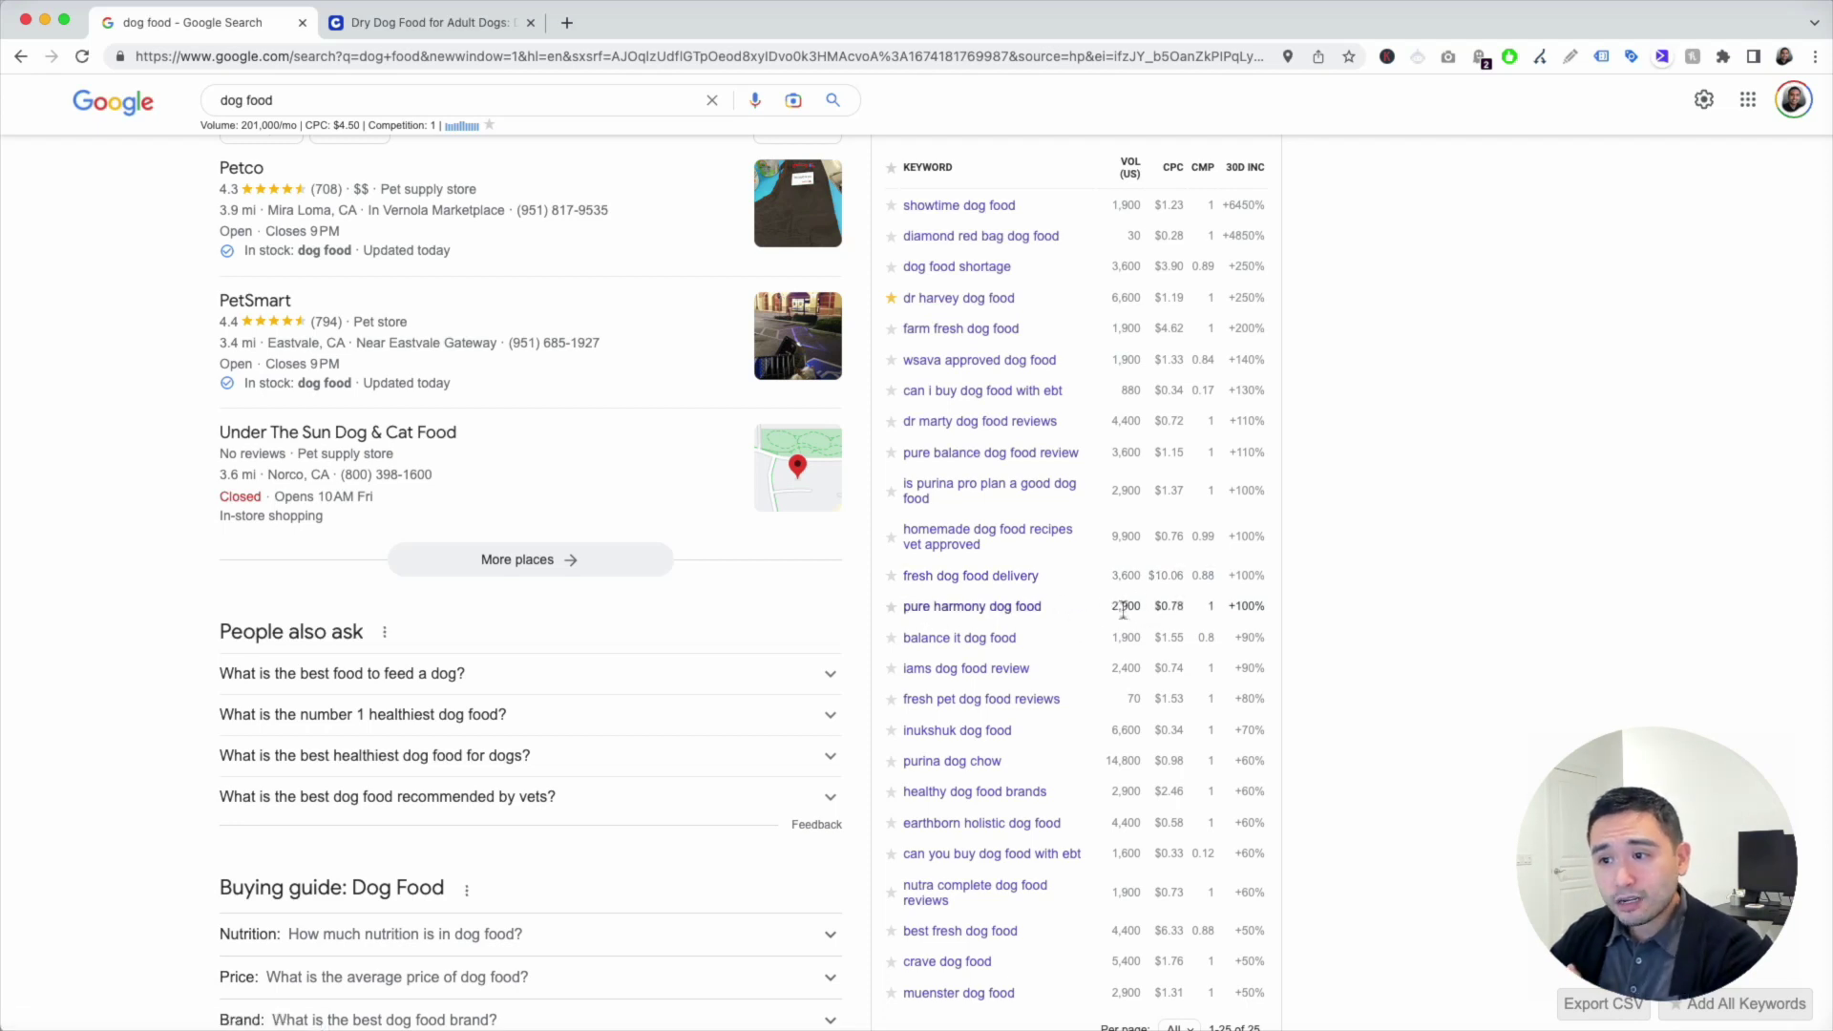
{"action": "left_click", "coordinate": [890, 608]}
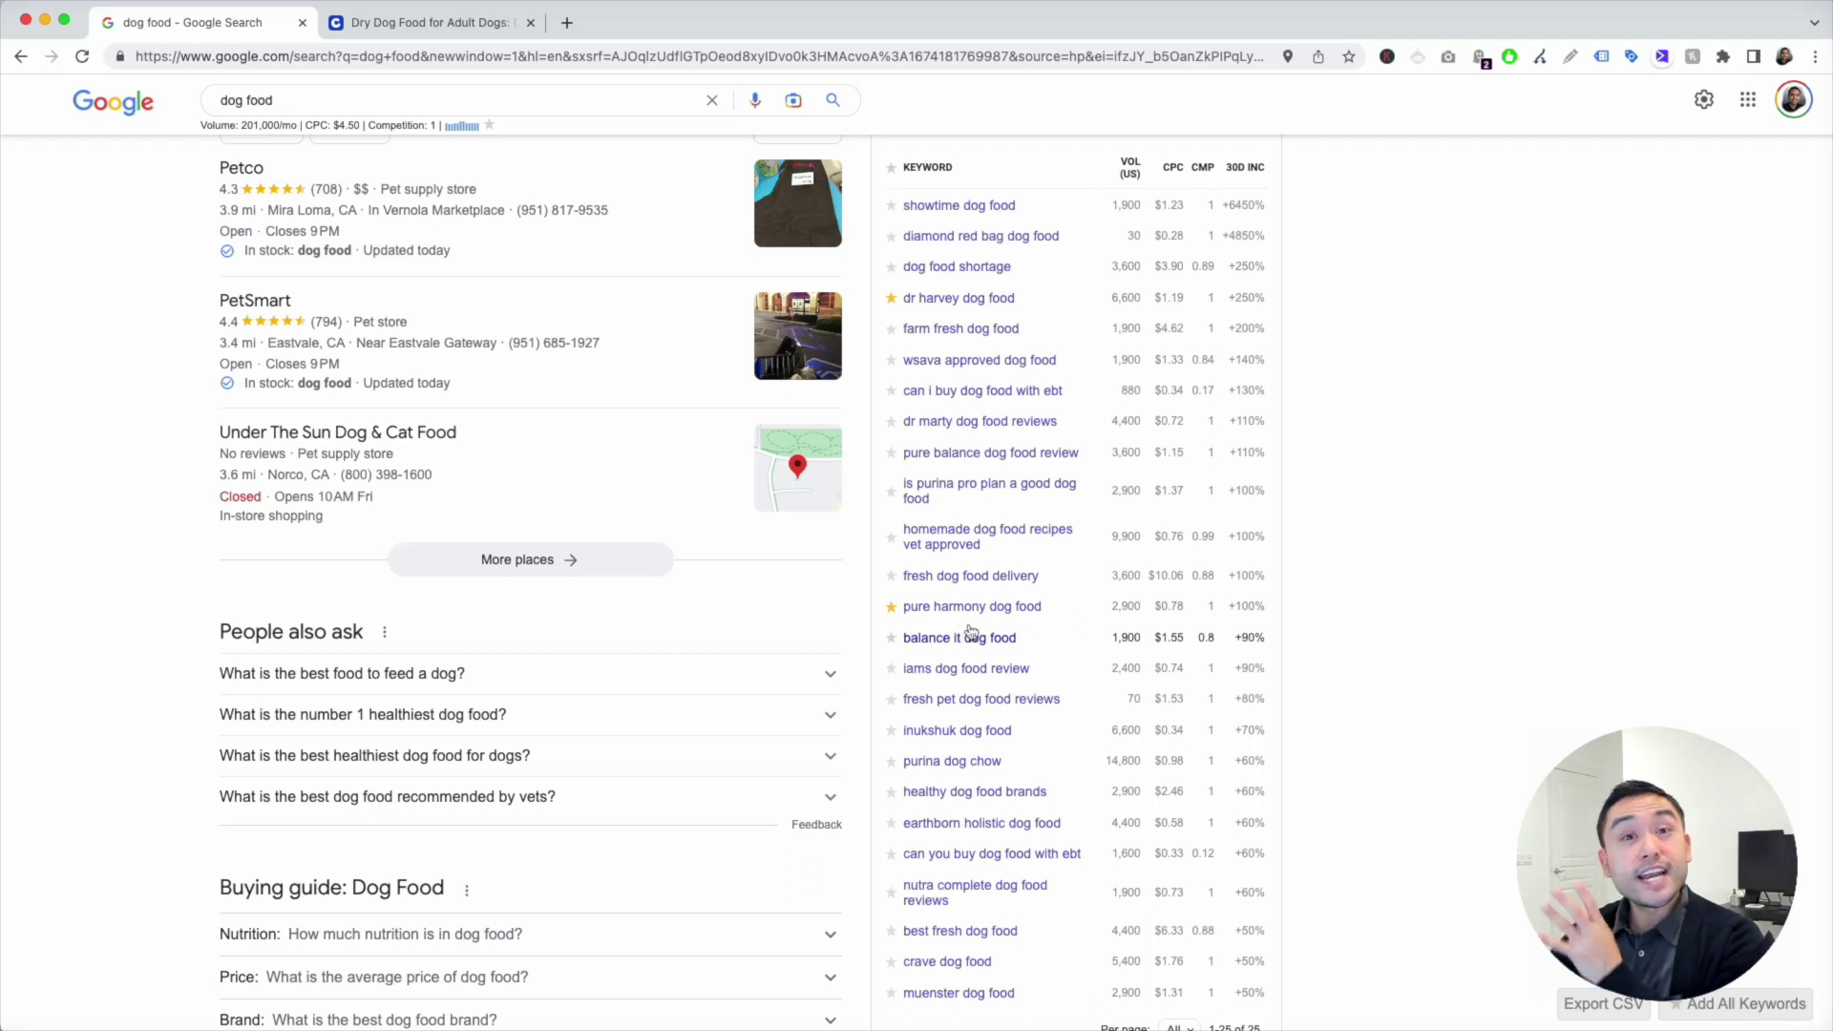
{"action": "scroll", "coordinate": [969, 633], "scroll_direction": "down", "scroll_amount": 10}
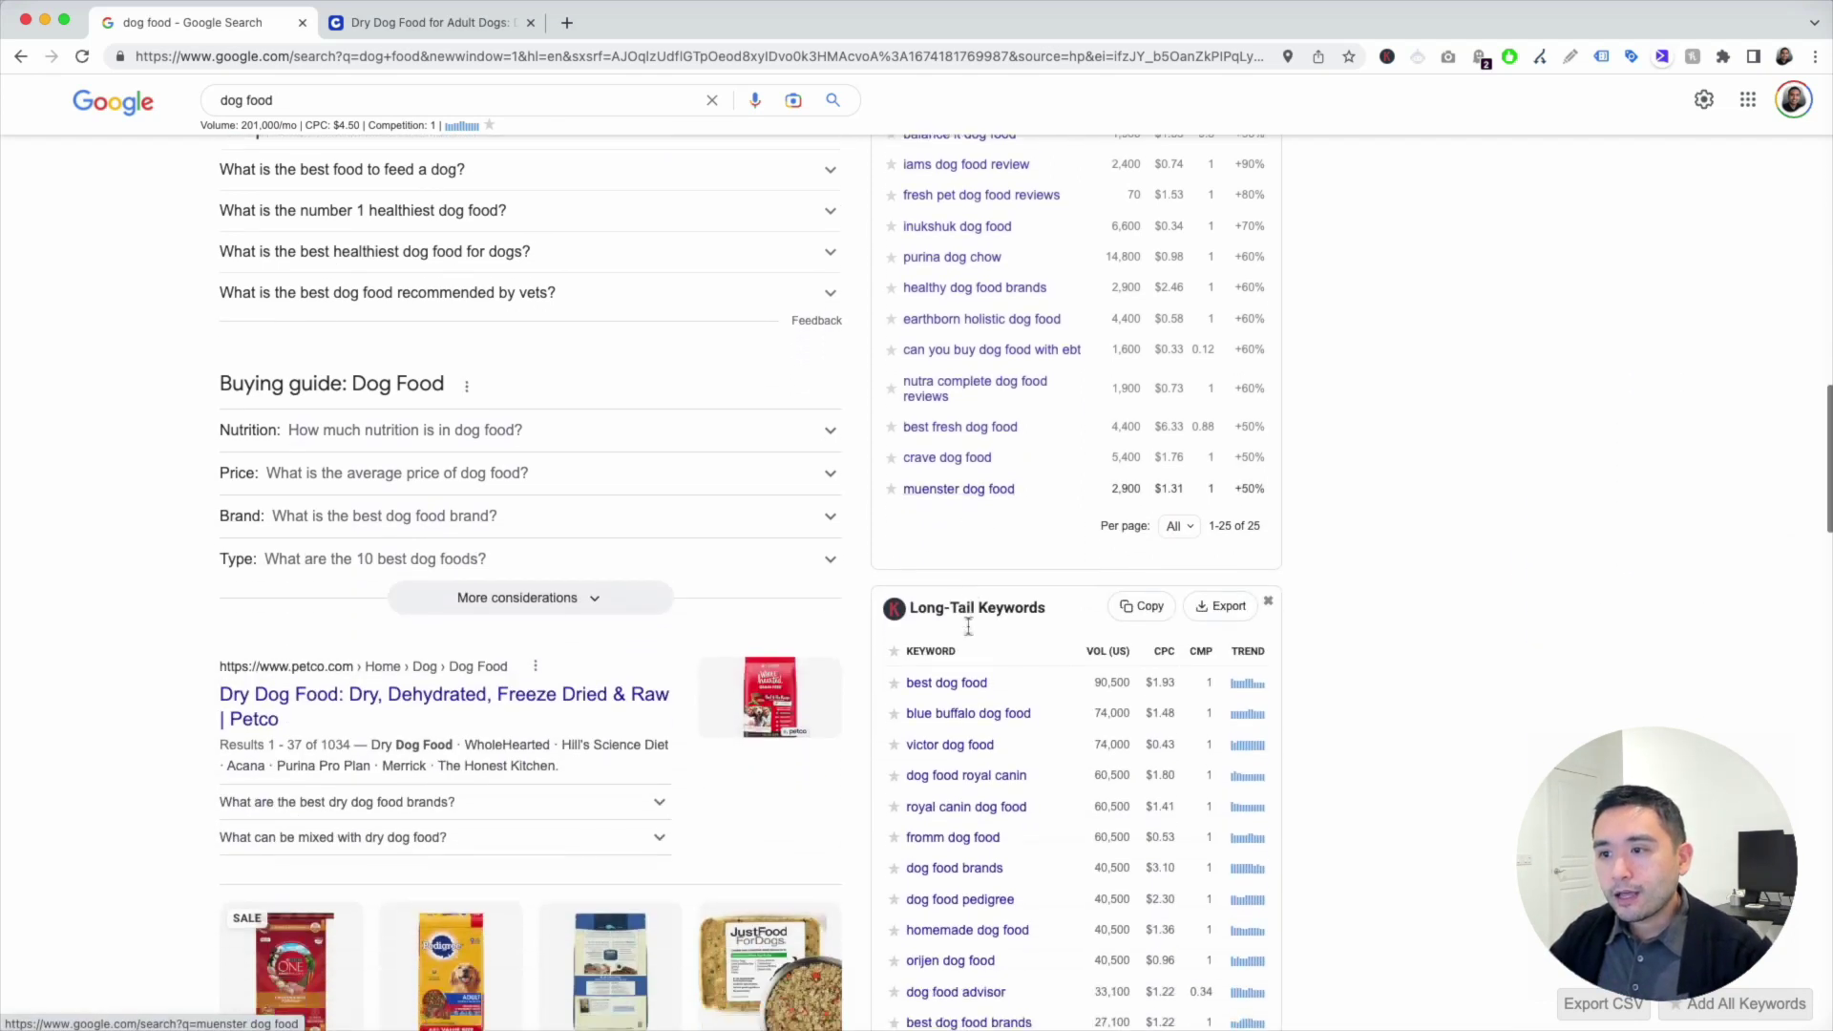
{"action": "scroll", "coordinate": [1180, 611], "scroll_direction": "down", "scroll_amount": 3}
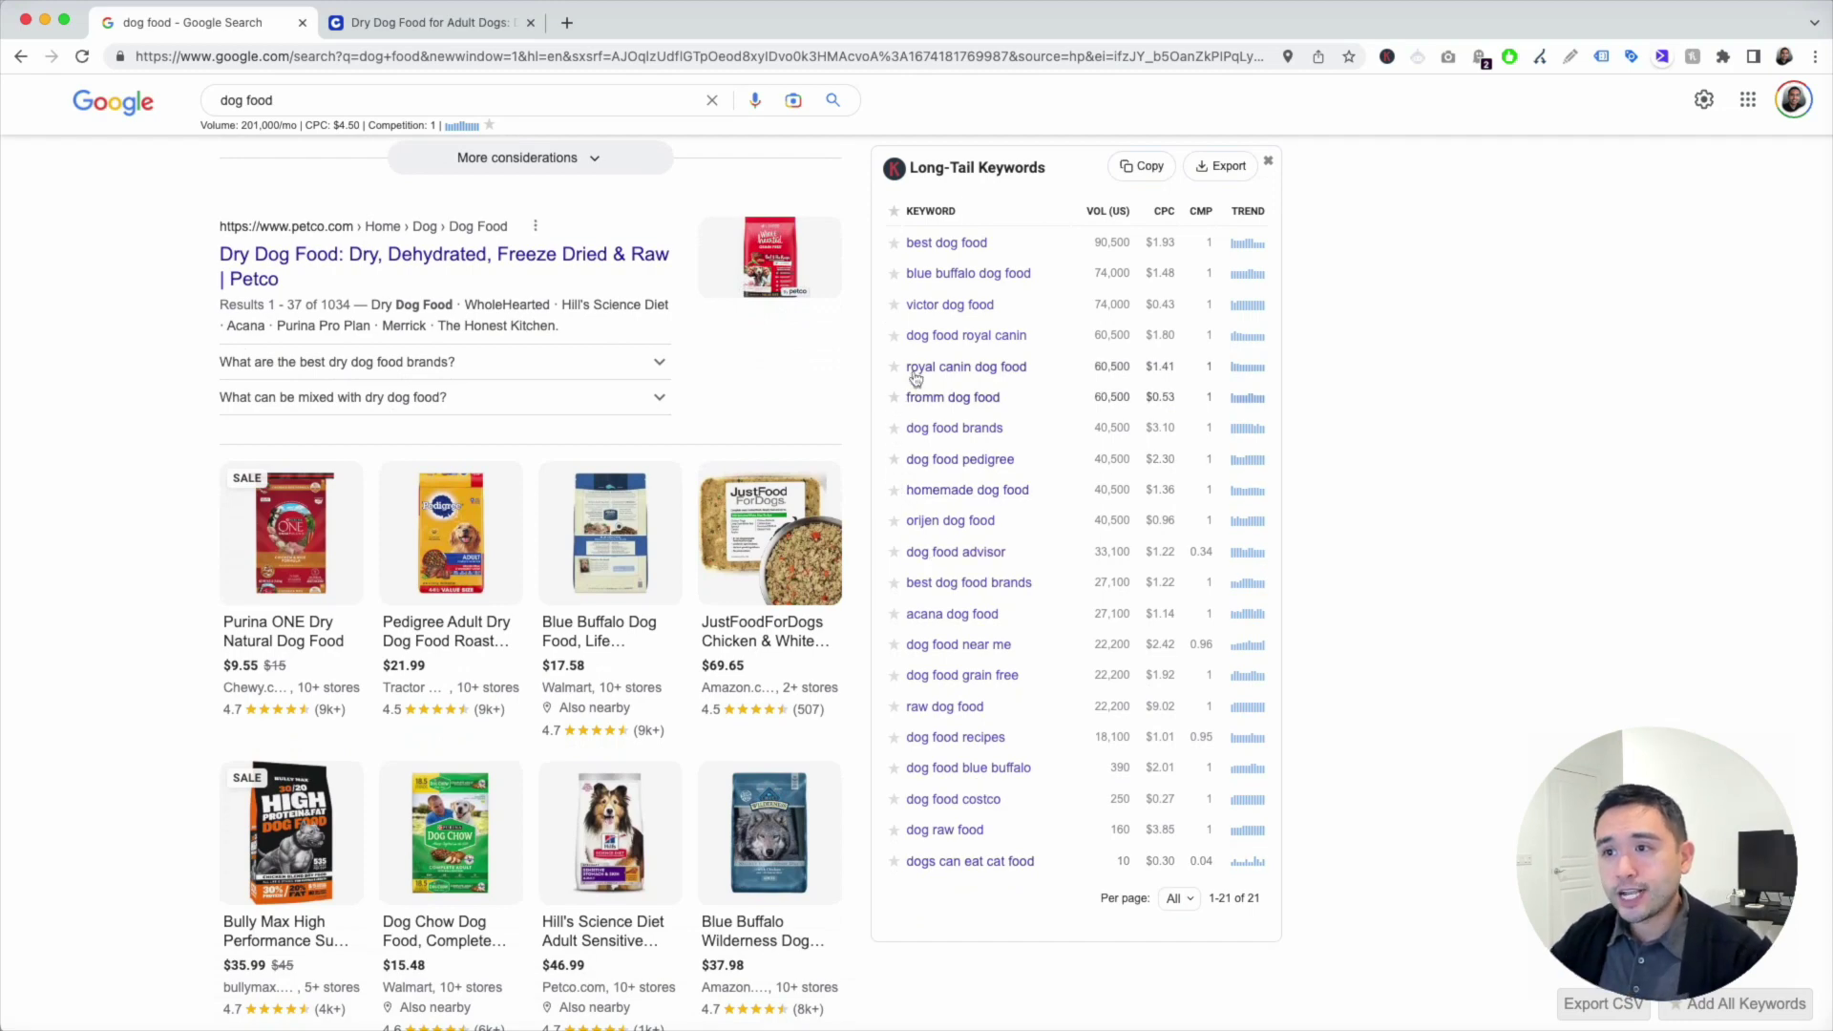
{"action": "left_click", "coordinate": [894, 274]}
{"action": "left_click", "coordinate": [894, 242]}
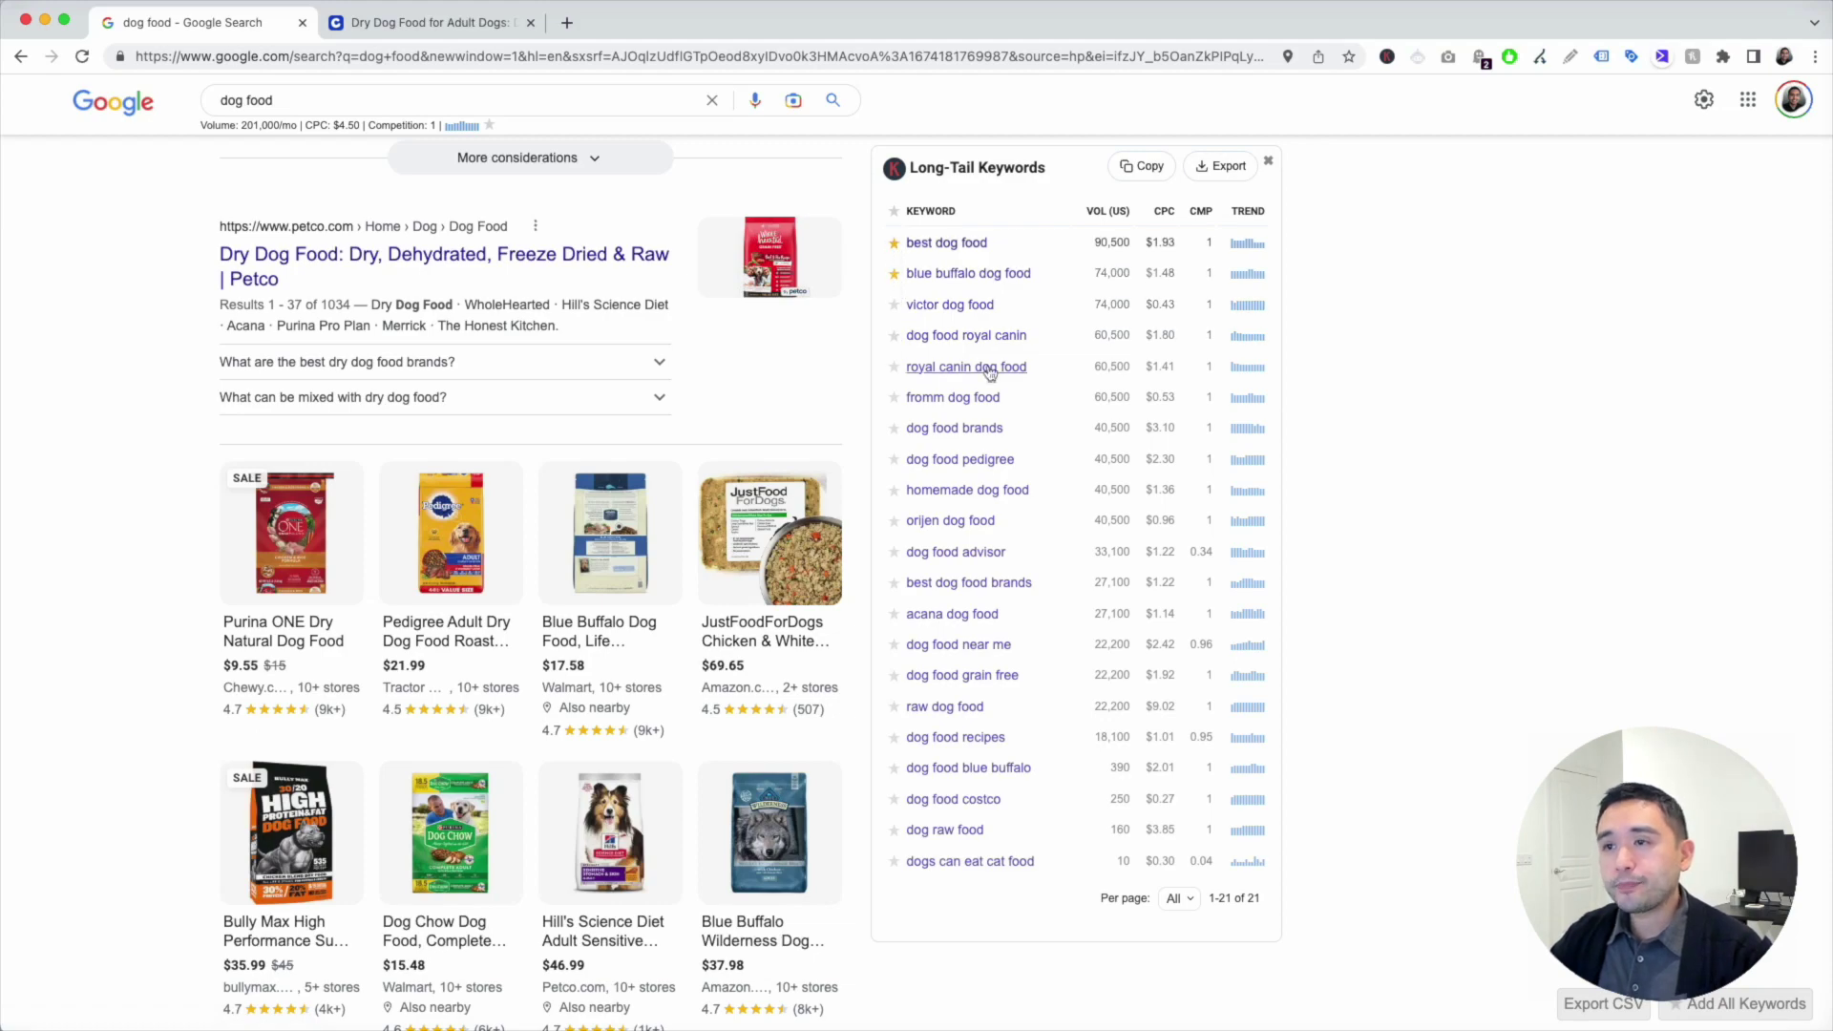
{"action": "scroll", "coordinate": [983, 372], "scroll_direction": "up", "scroll_amount": 8}
{"action": "scroll", "coordinate": [989, 372], "scroll_direction": "up", "scroll_amount": 20}
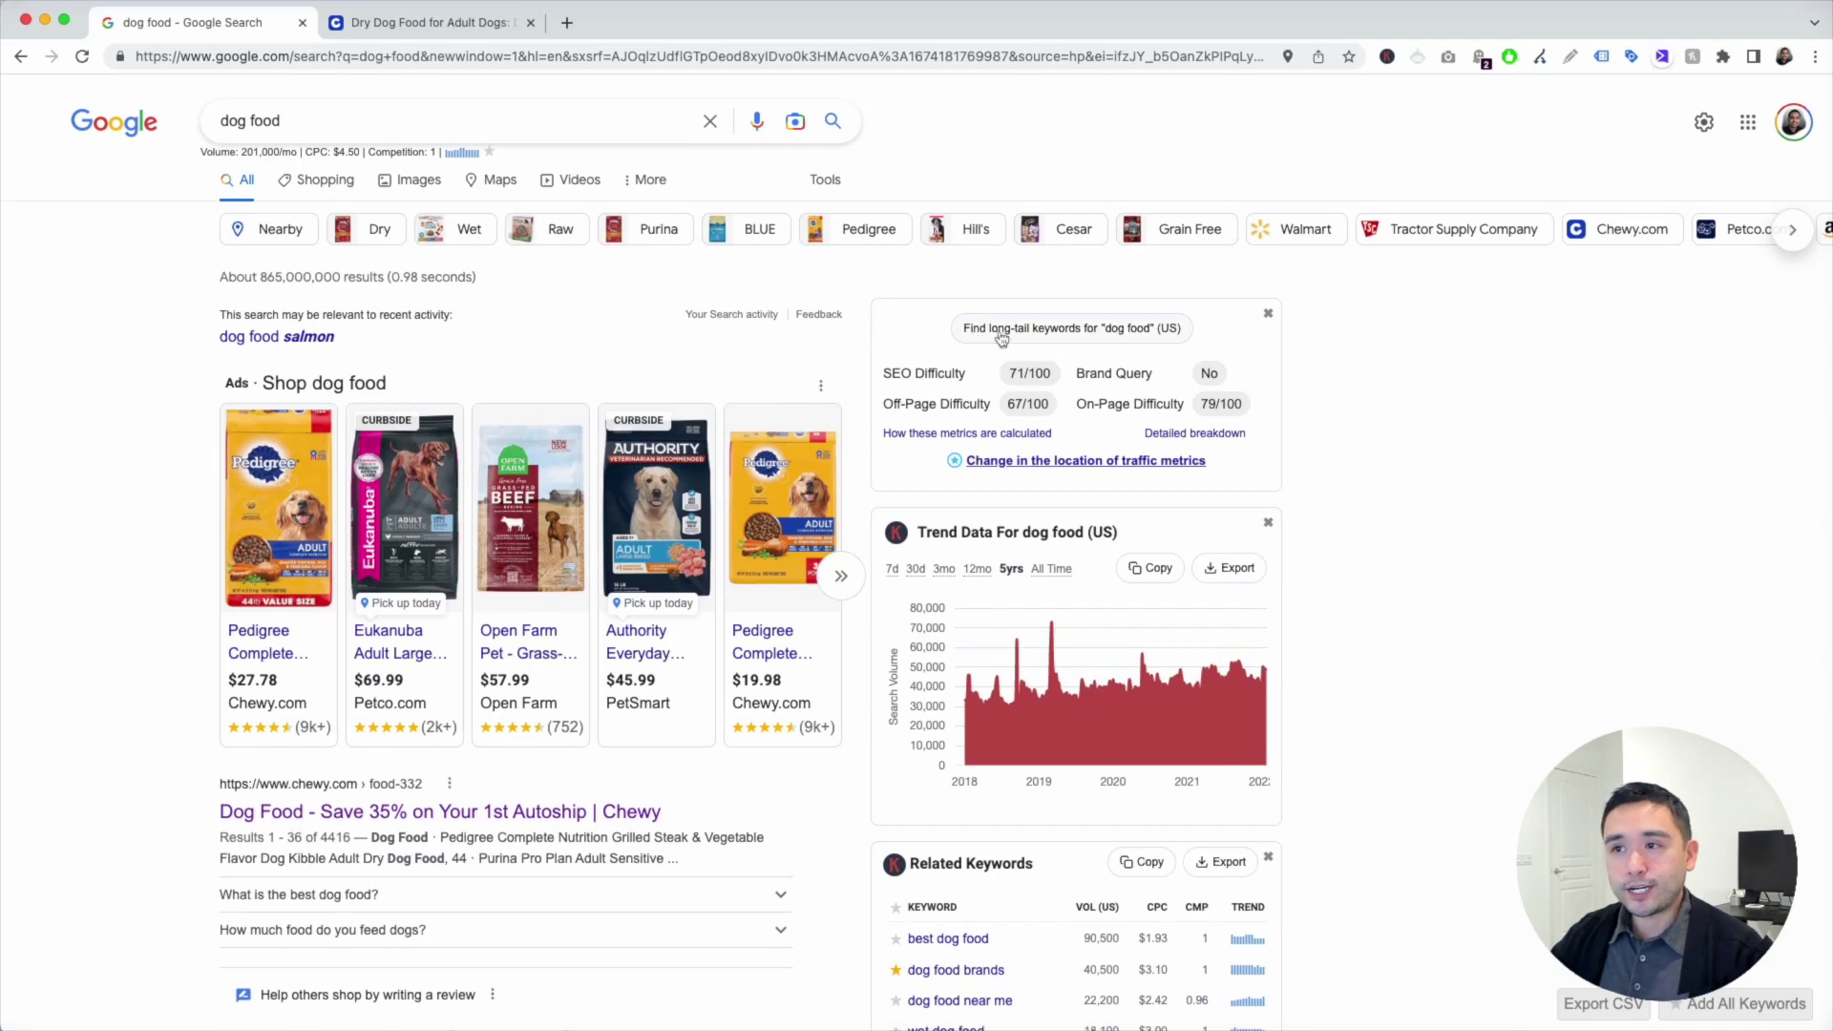
Step: Open the list of 1438 long-tail keywords for dog food
{"action": "left_click", "coordinate": [1094, 330]}
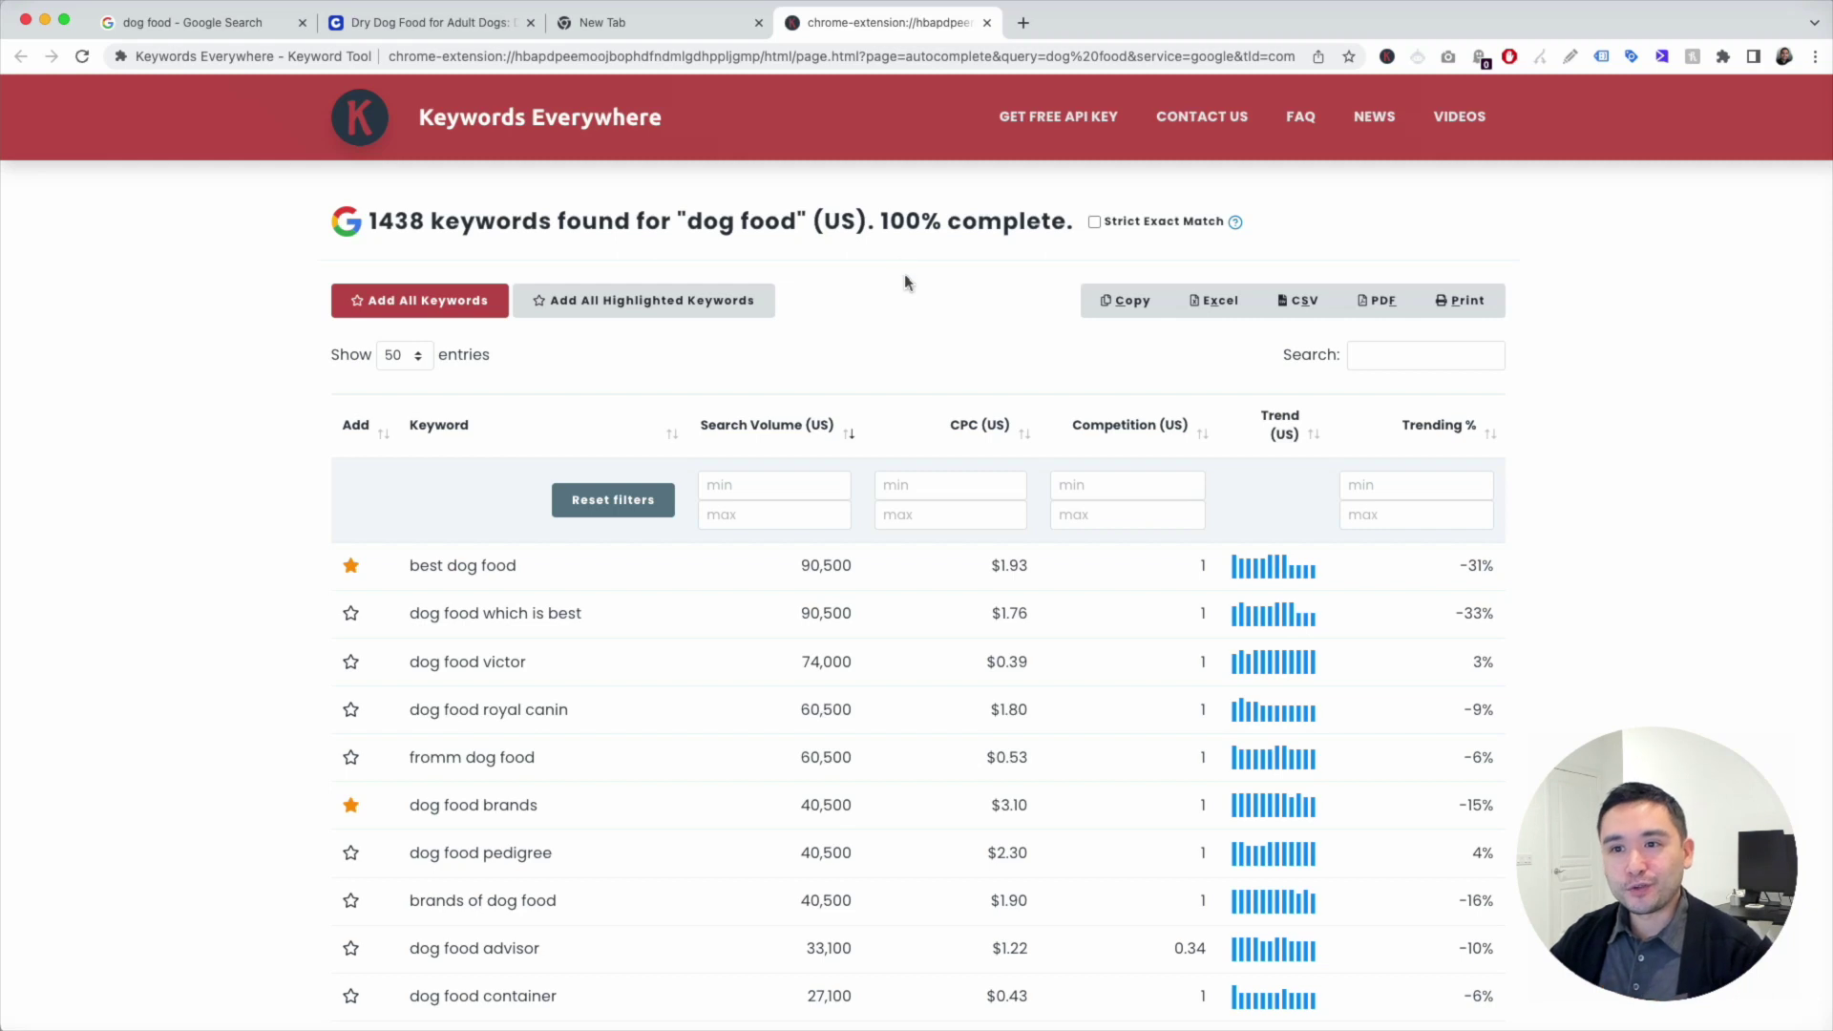
{"action": "scroll", "coordinate": [905, 282], "scroll_direction": "down", "scroll_amount": 1}
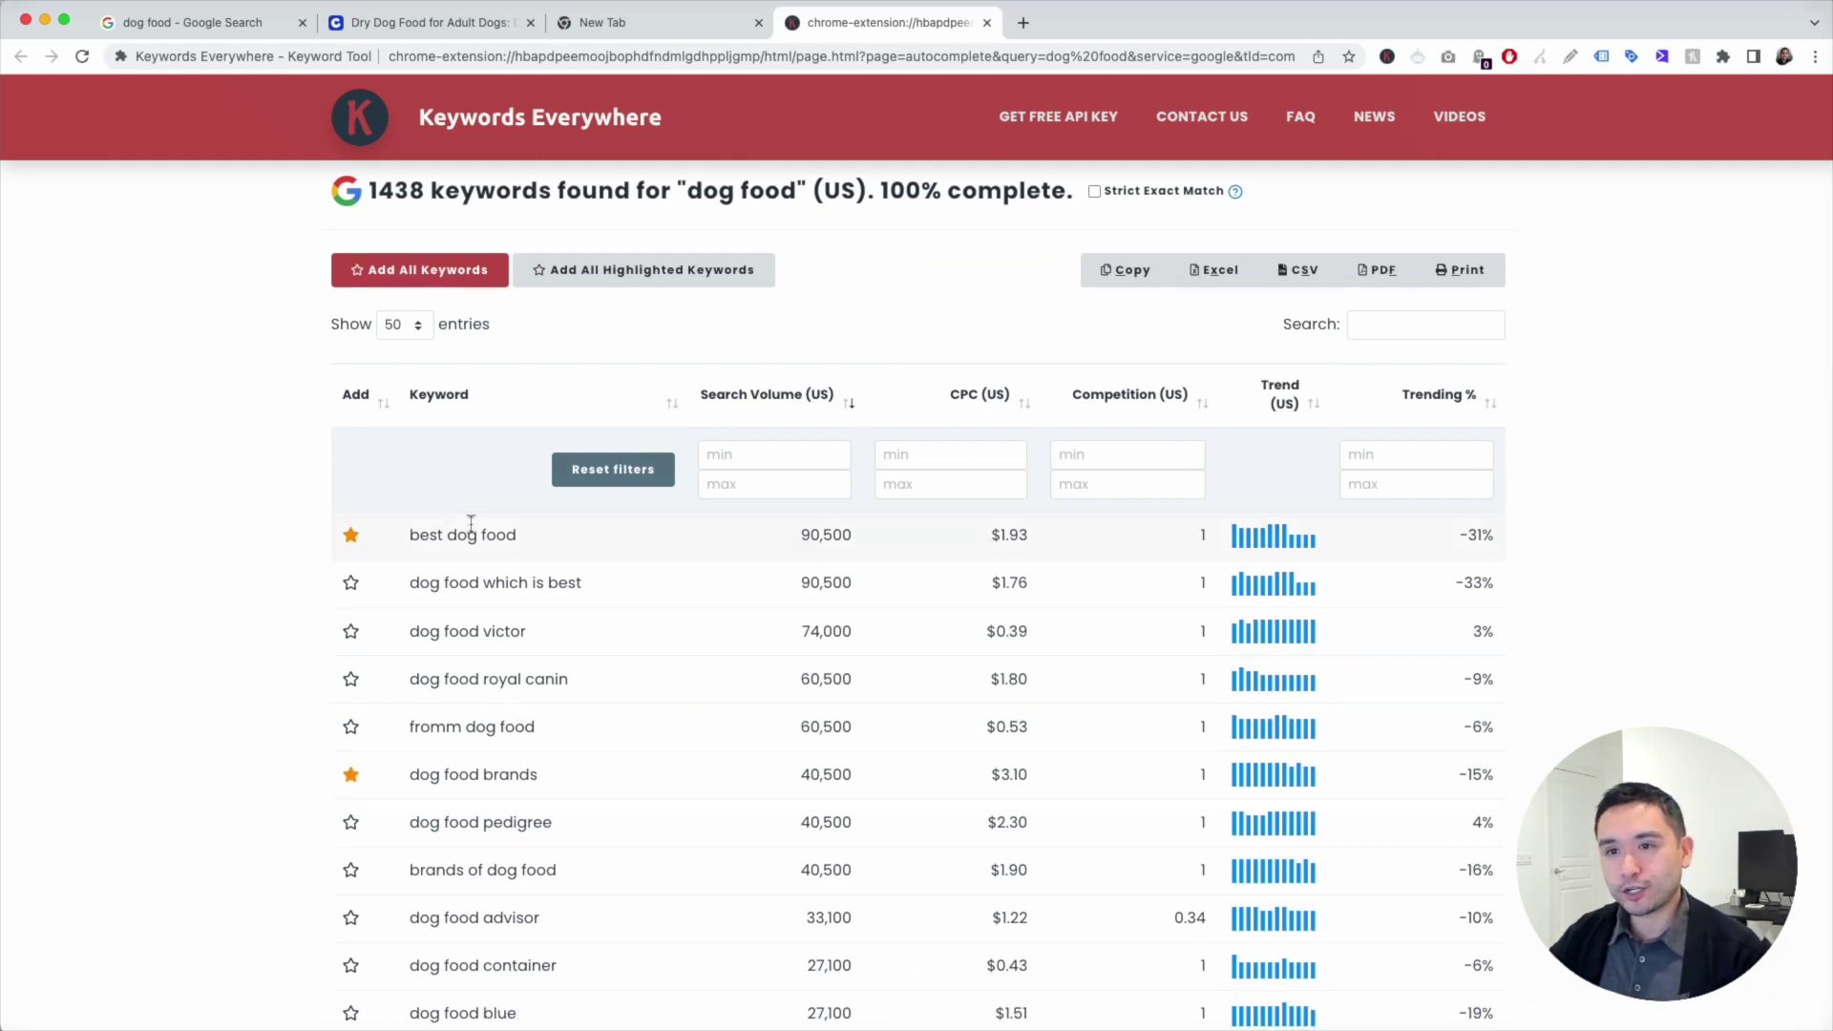
{"action": "scroll", "coordinate": [499, 449], "scroll_direction": "down", "scroll_amount": 3}
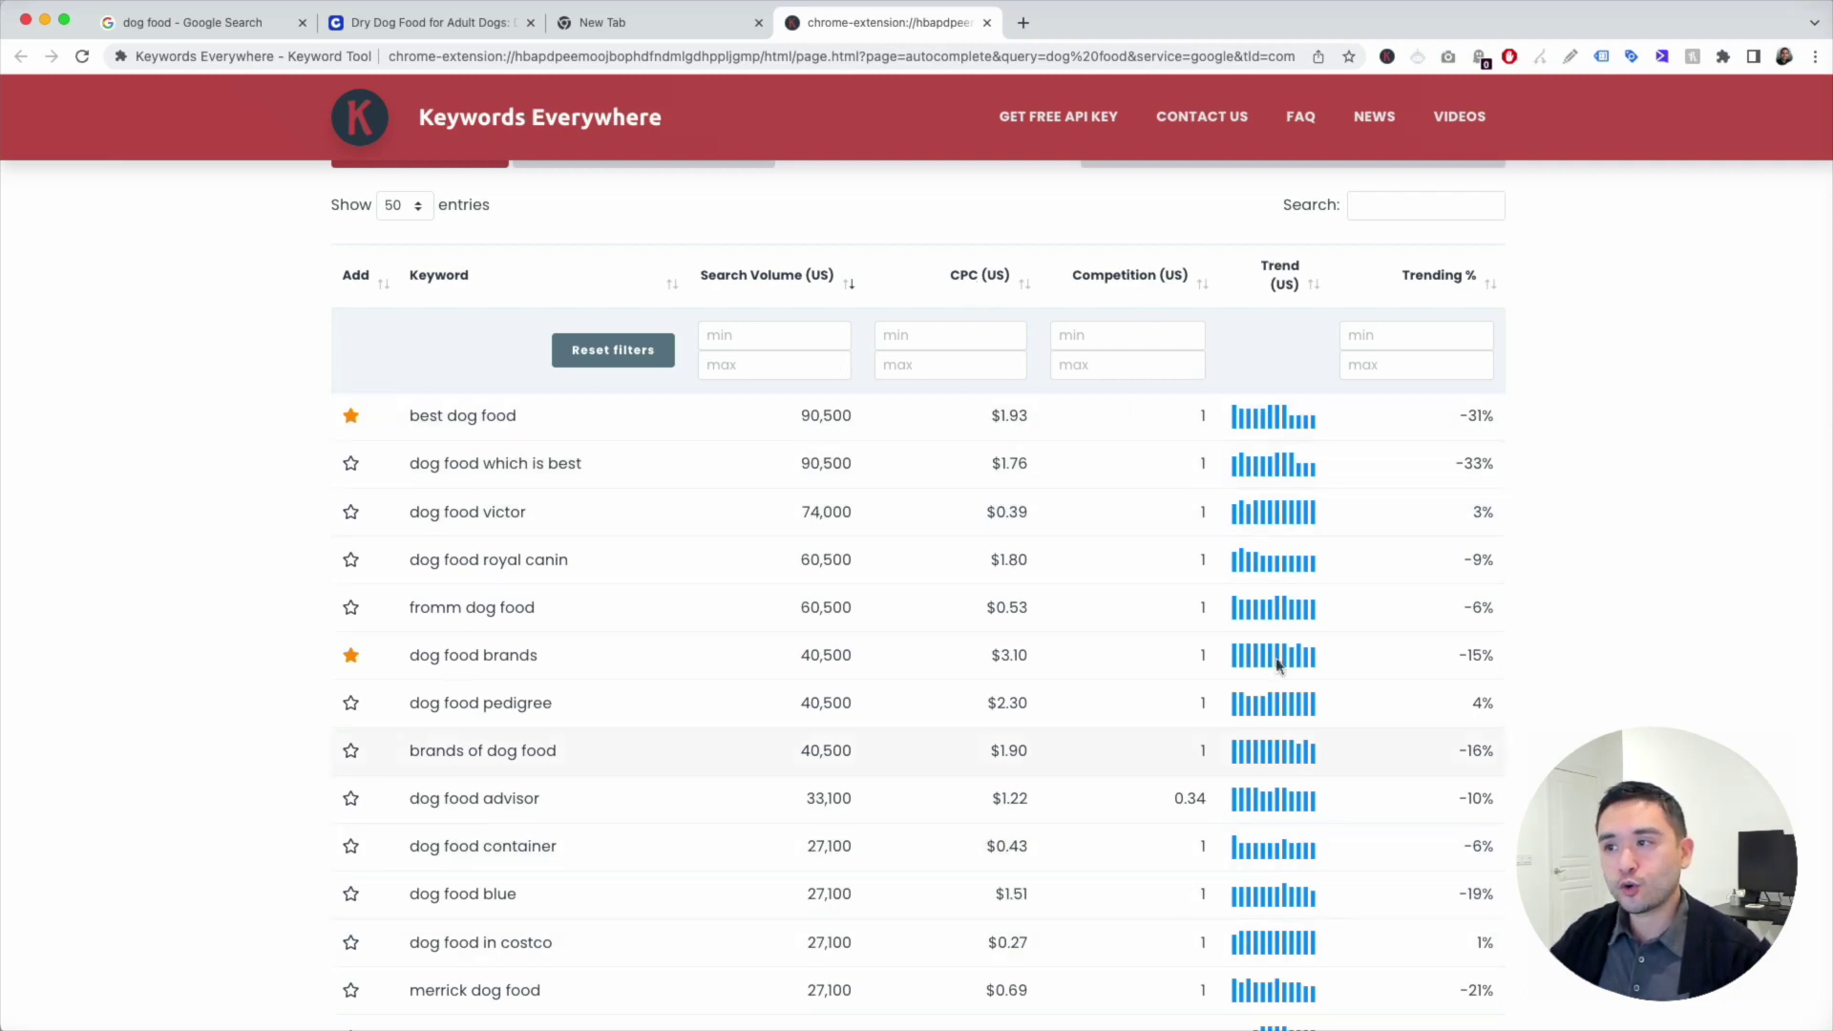
{"action": "mouse_move", "coordinate": [1291, 430]}
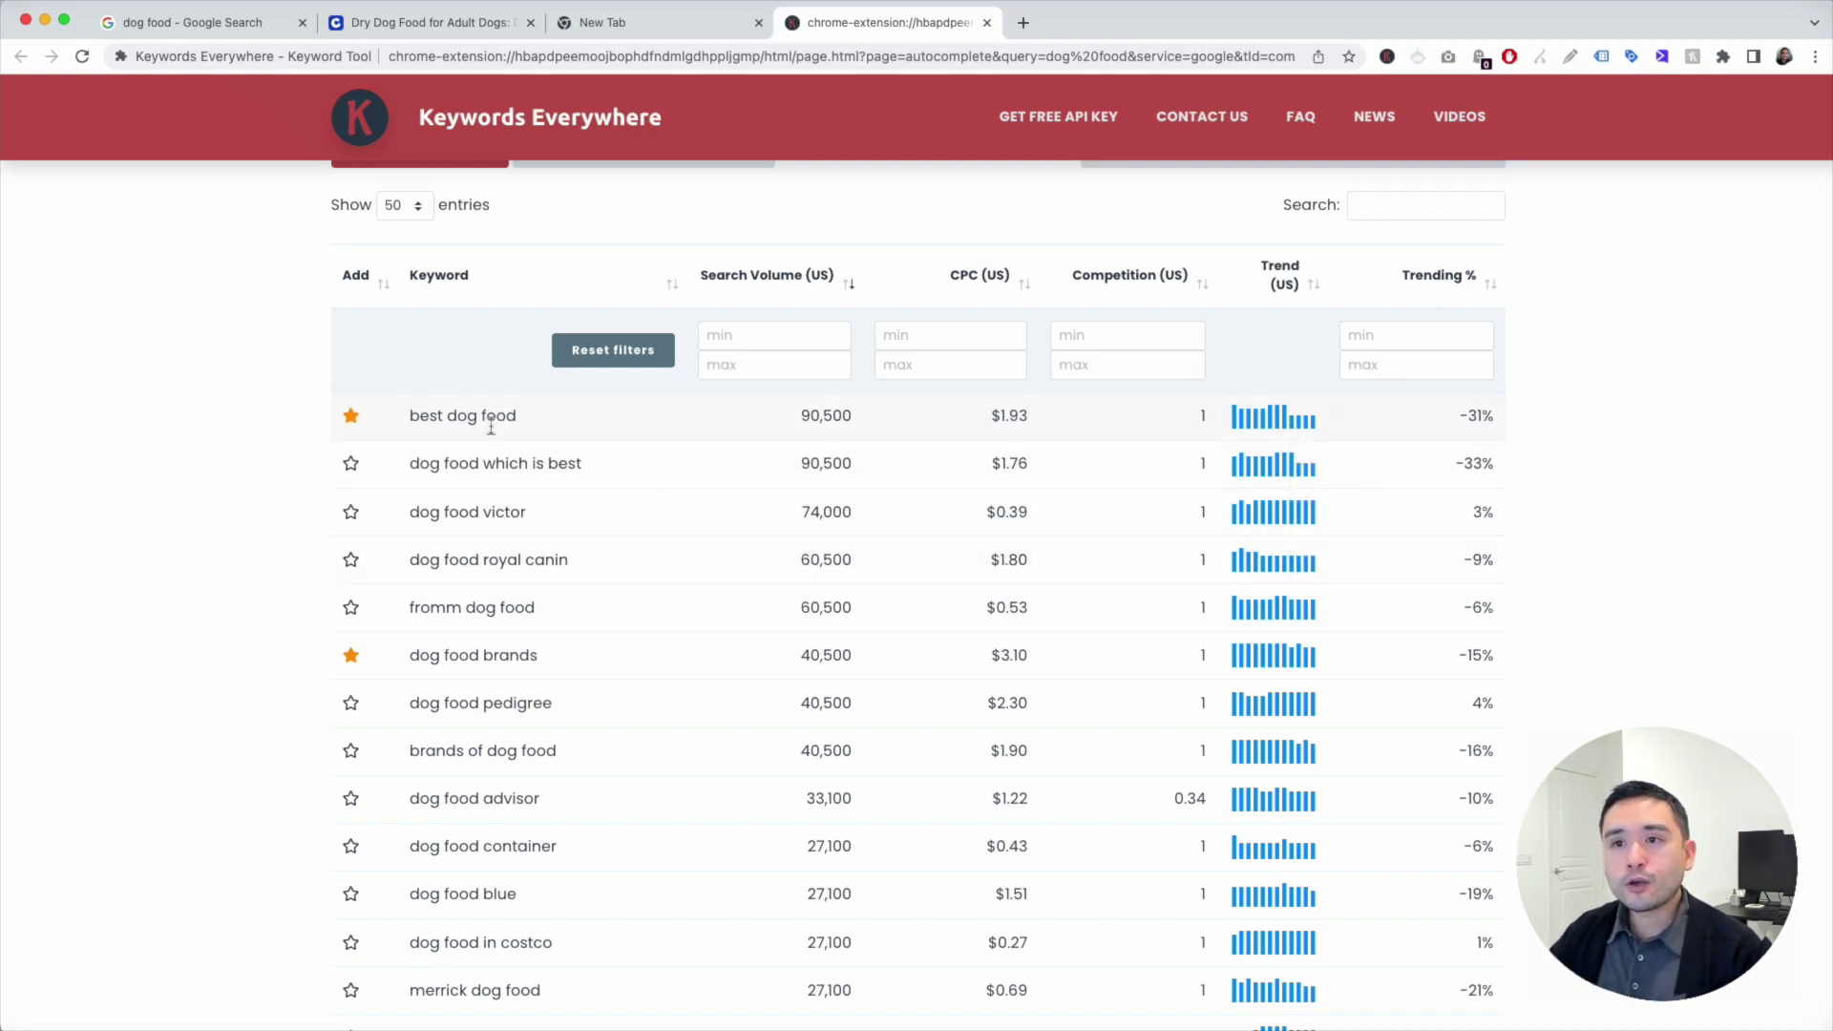
Step: Add 'dog food grain free' and 'dog food beneful' to favourite keywords
{"action": "scroll", "coordinate": [492, 437], "scroll_direction": "down", "scroll_amount": 3}
{"action": "scroll", "coordinate": [492, 437], "scroll_direction": "down", "scroll_amount": 2}
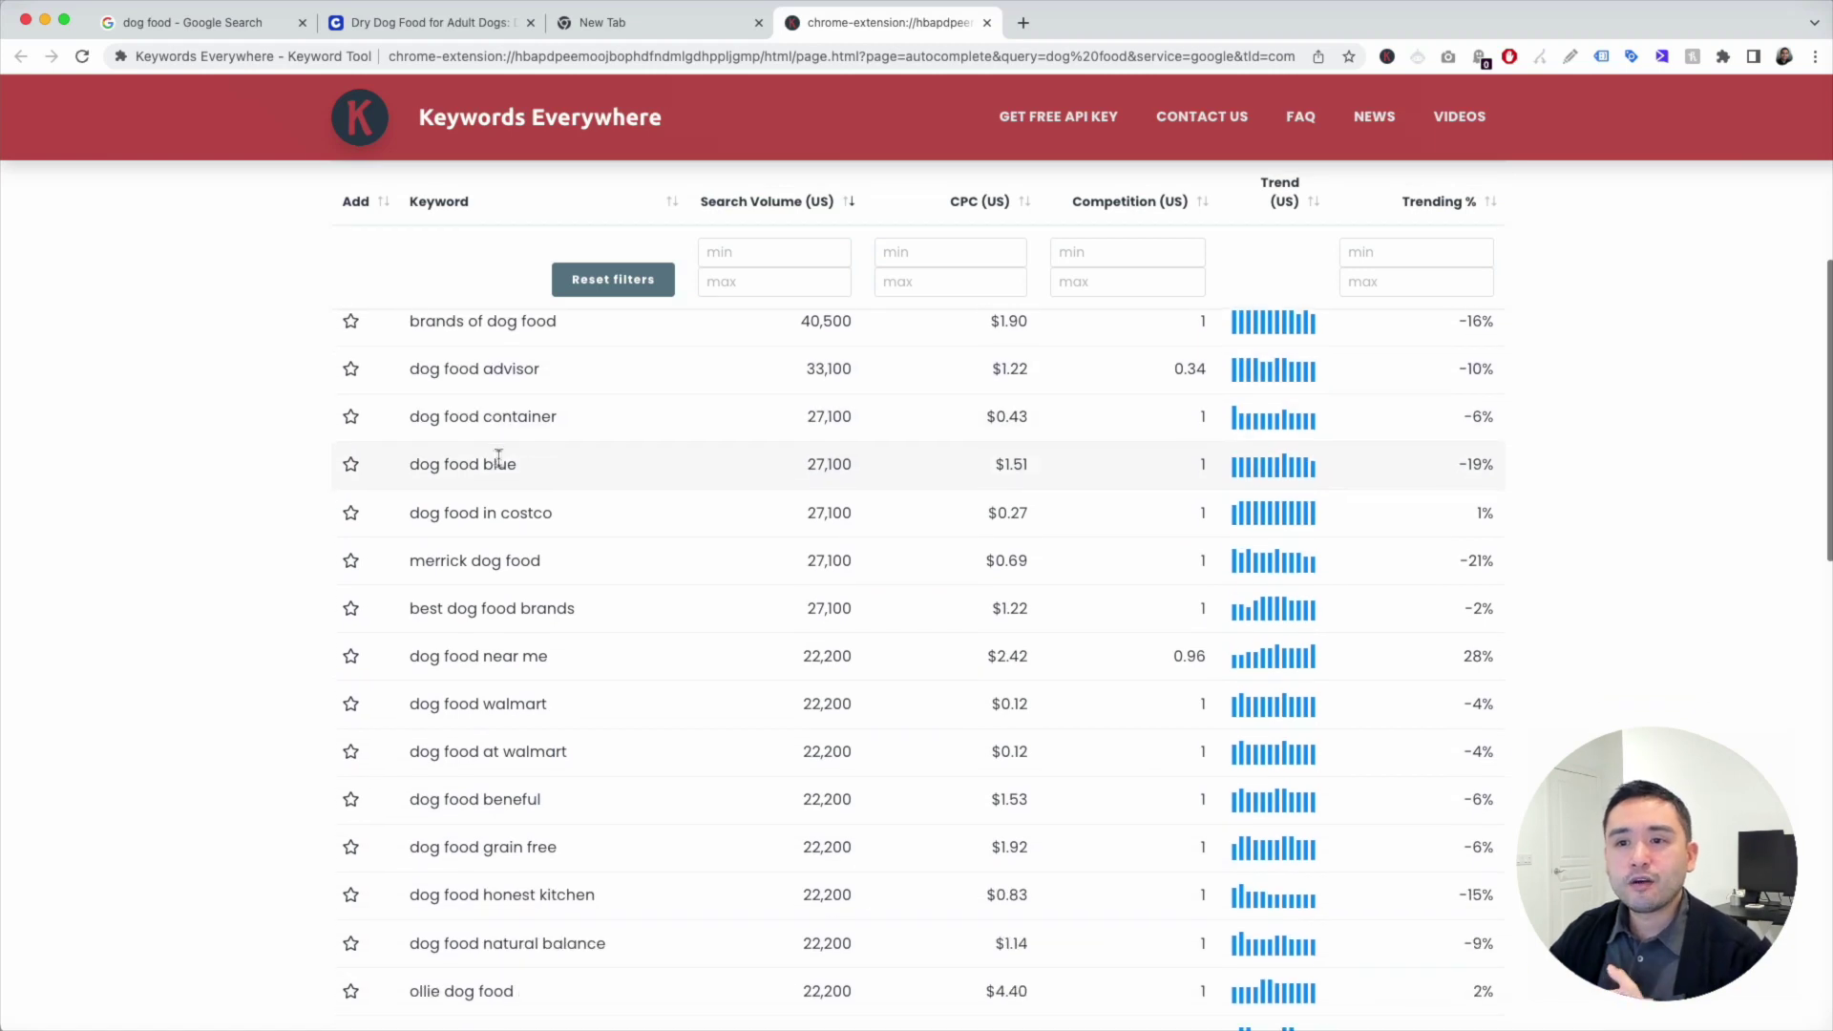
{"action": "scroll", "coordinate": [480, 695], "scroll_direction": "down", "scroll_amount": 2}
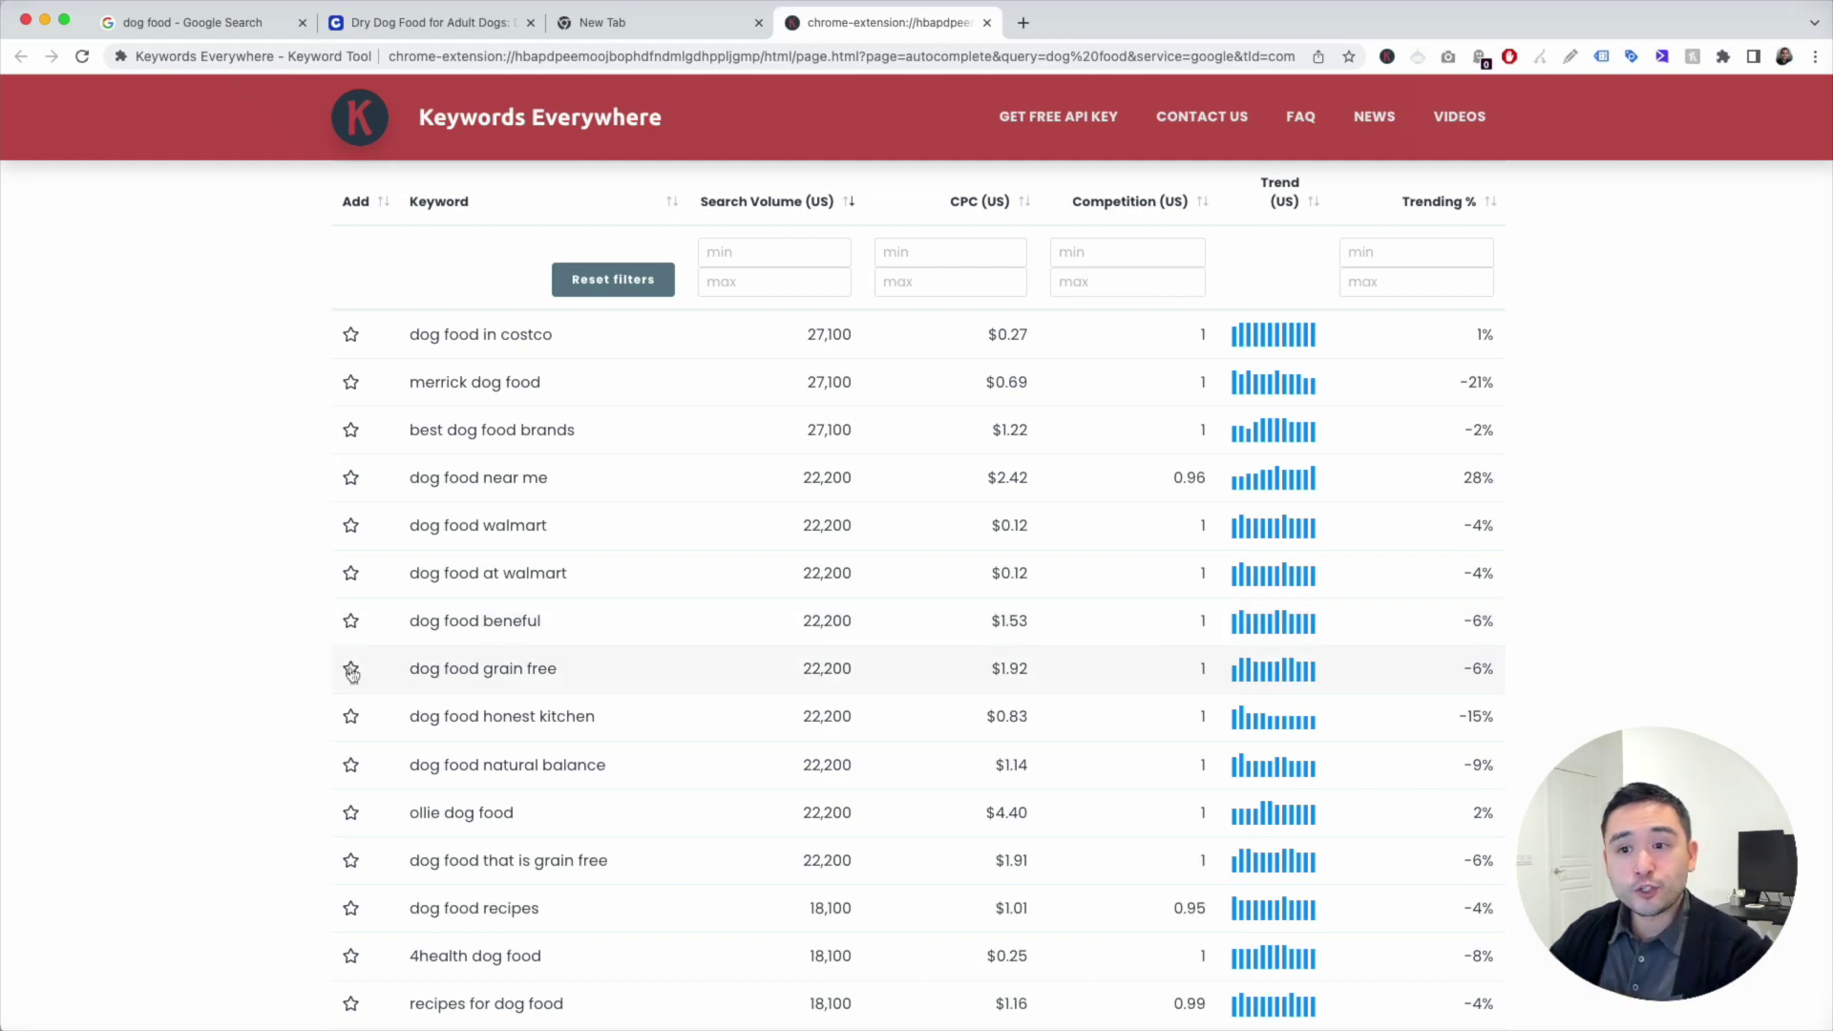
{"action": "left_click", "coordinate": [351, 670]}
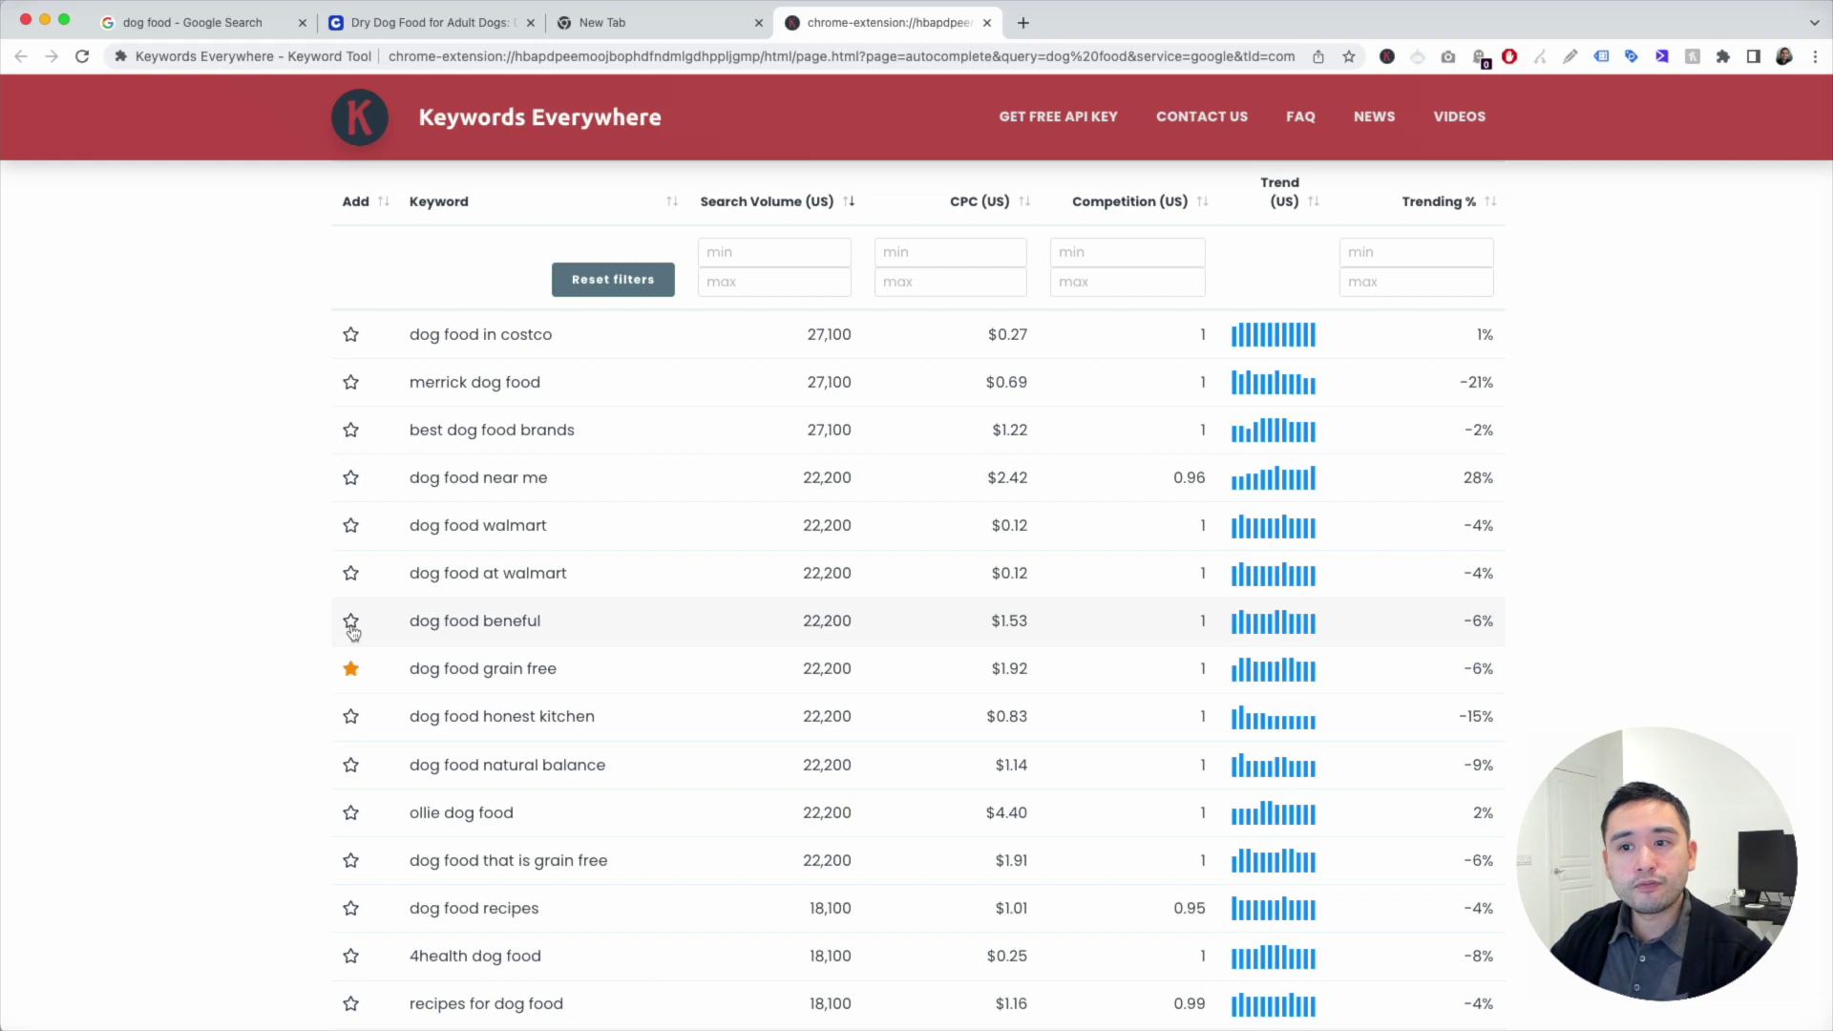
{"action": "left_click", "coordinate": [351, 622]}
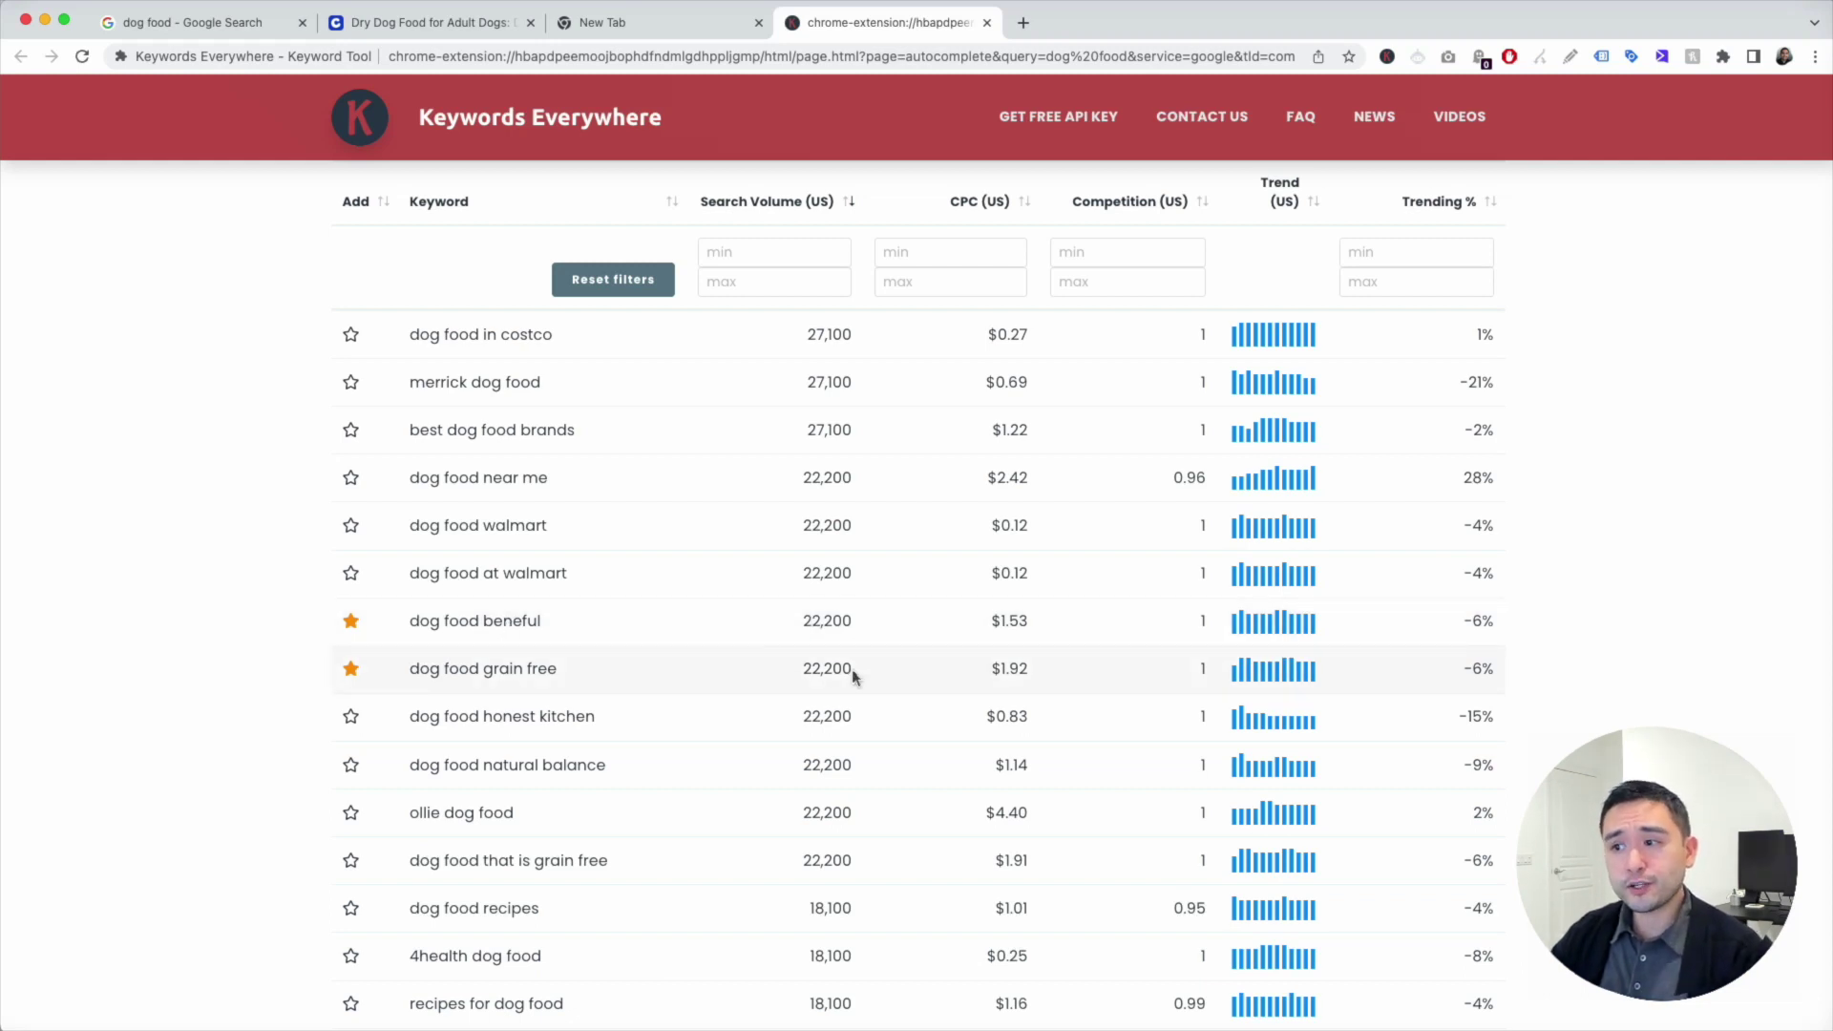
{"action": "scroll", "coordinate": [360, 981], "scroll_direction": "up", "scroll_amount": 5}
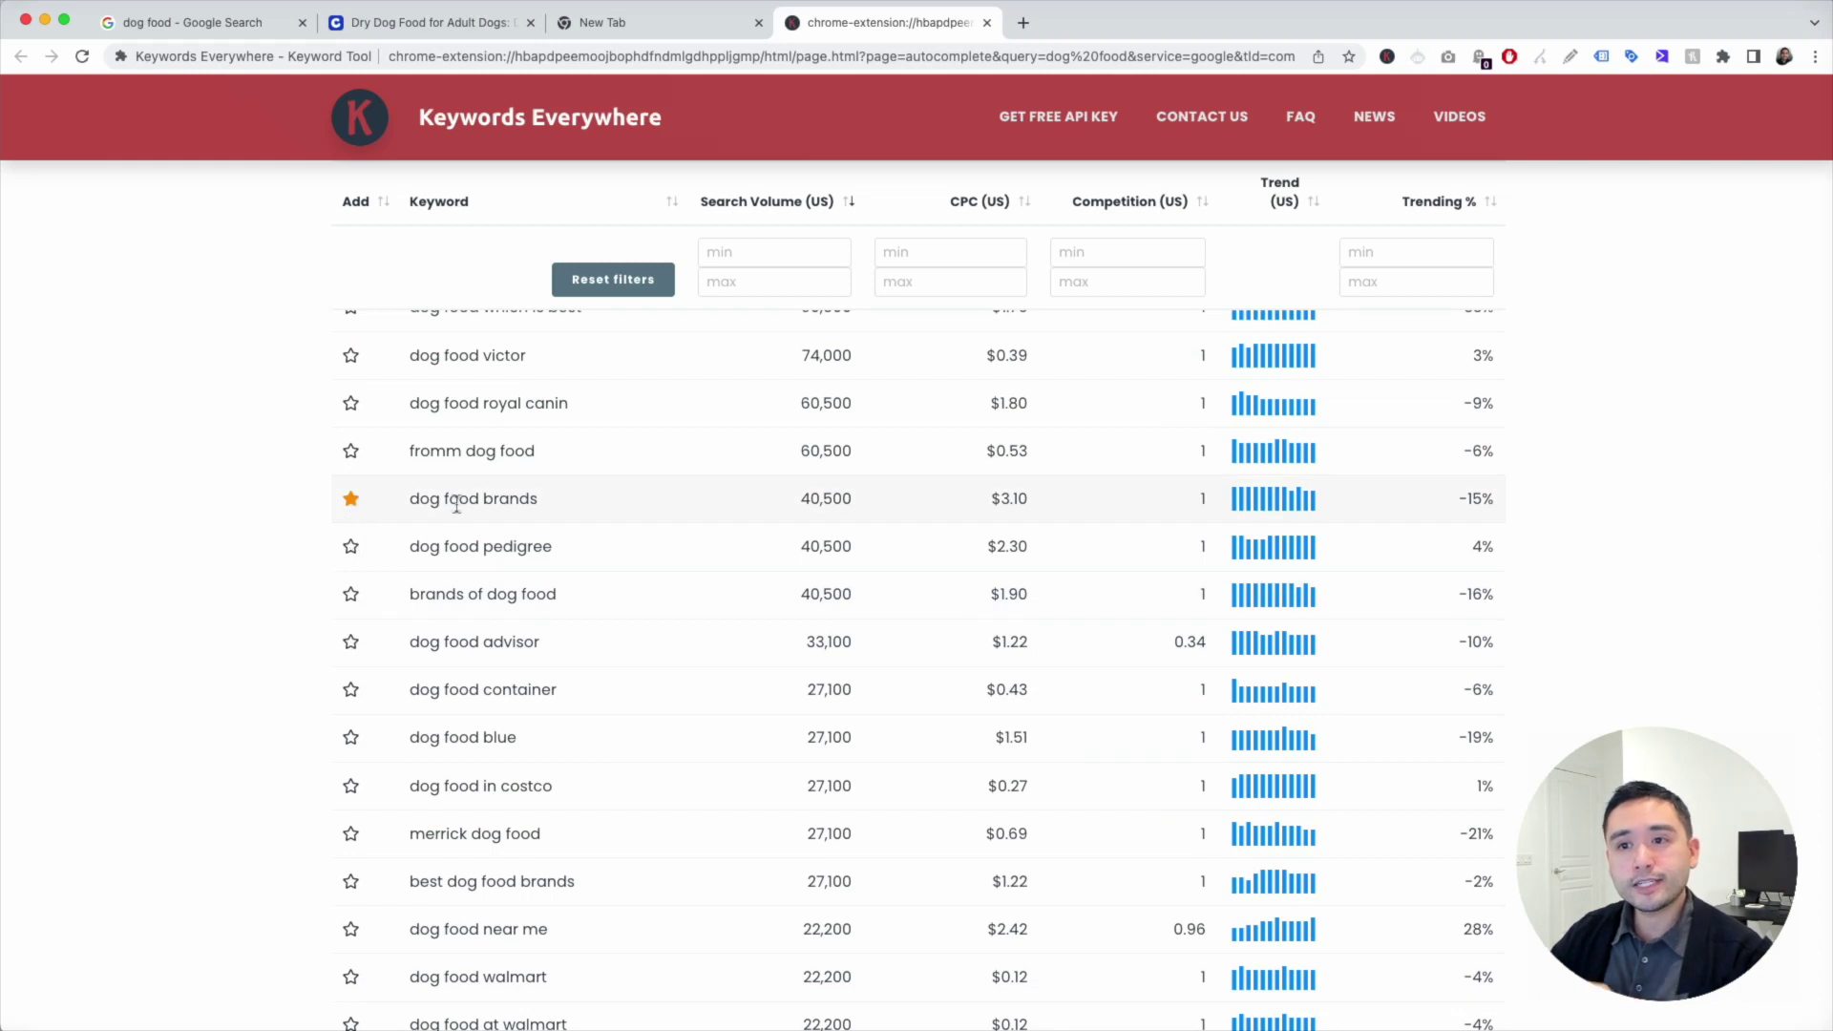
Step: Check the nine favourite keywords, then copy all 1438 dog food keyword rows
{"action": "left_click", "coordinate": [1384, 59]}
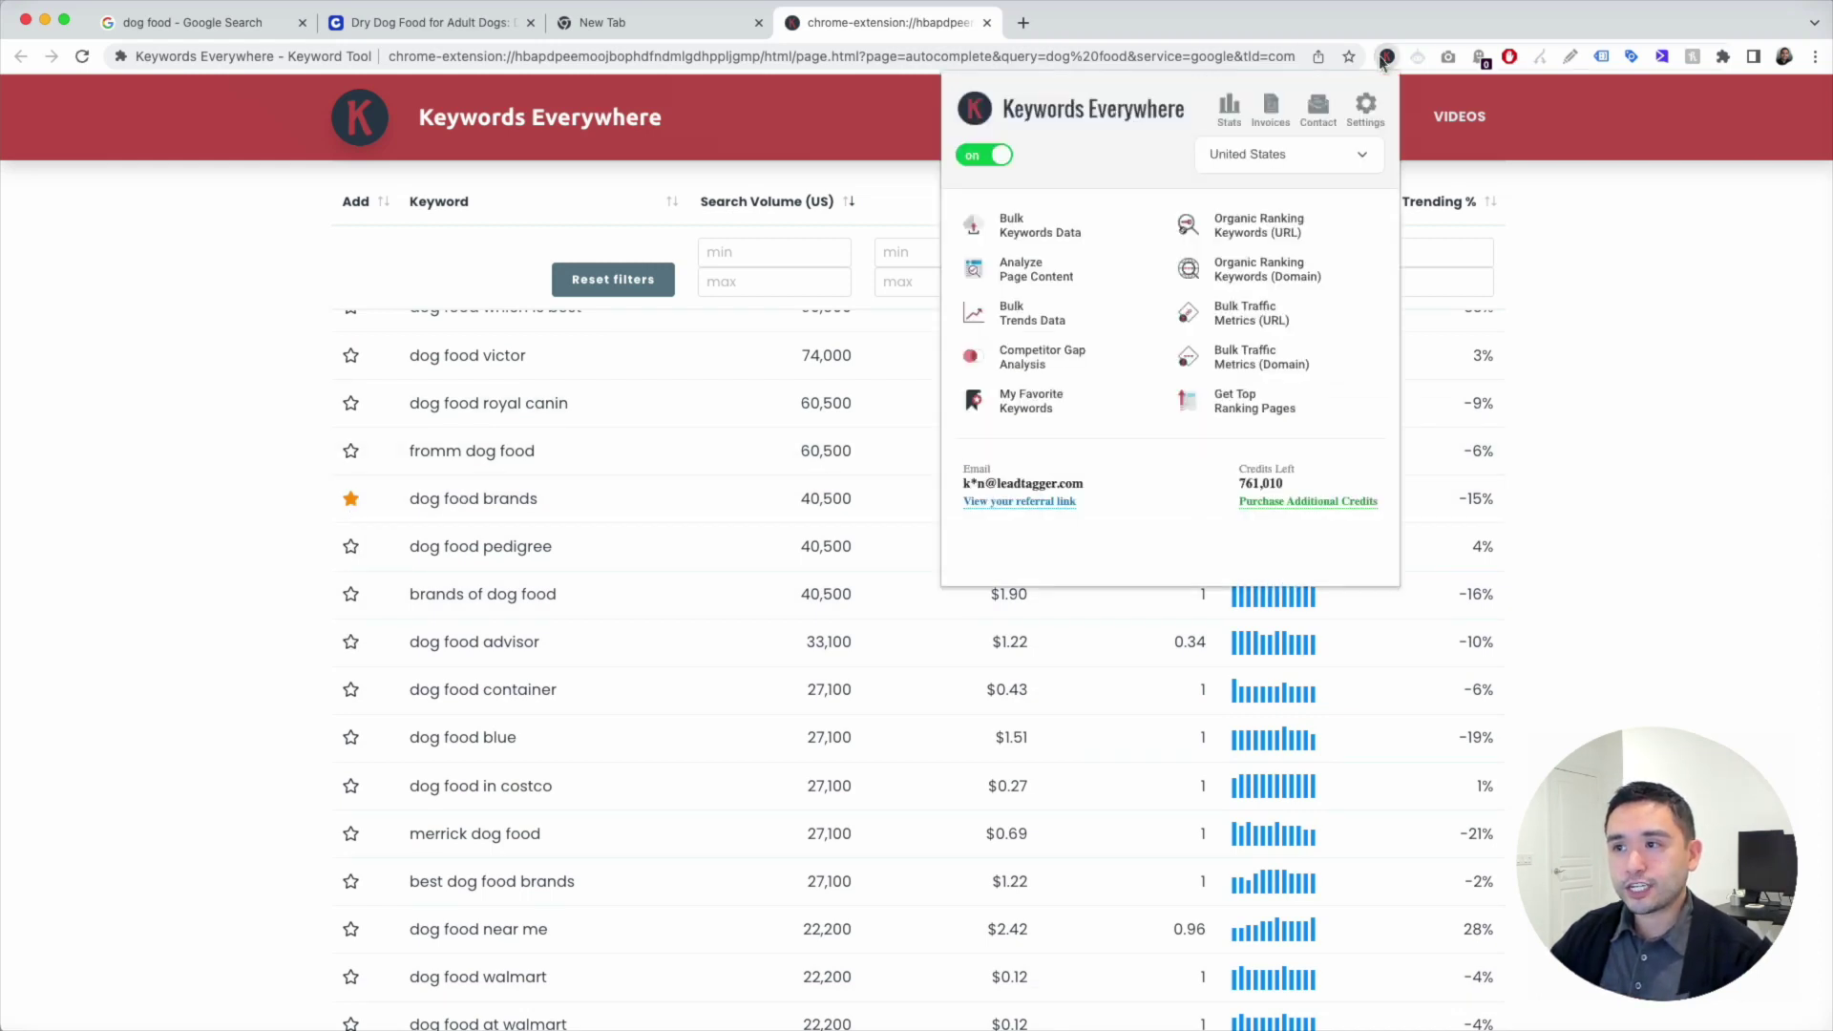
{"action": "left_click", "coordinate": [1043, 402]}
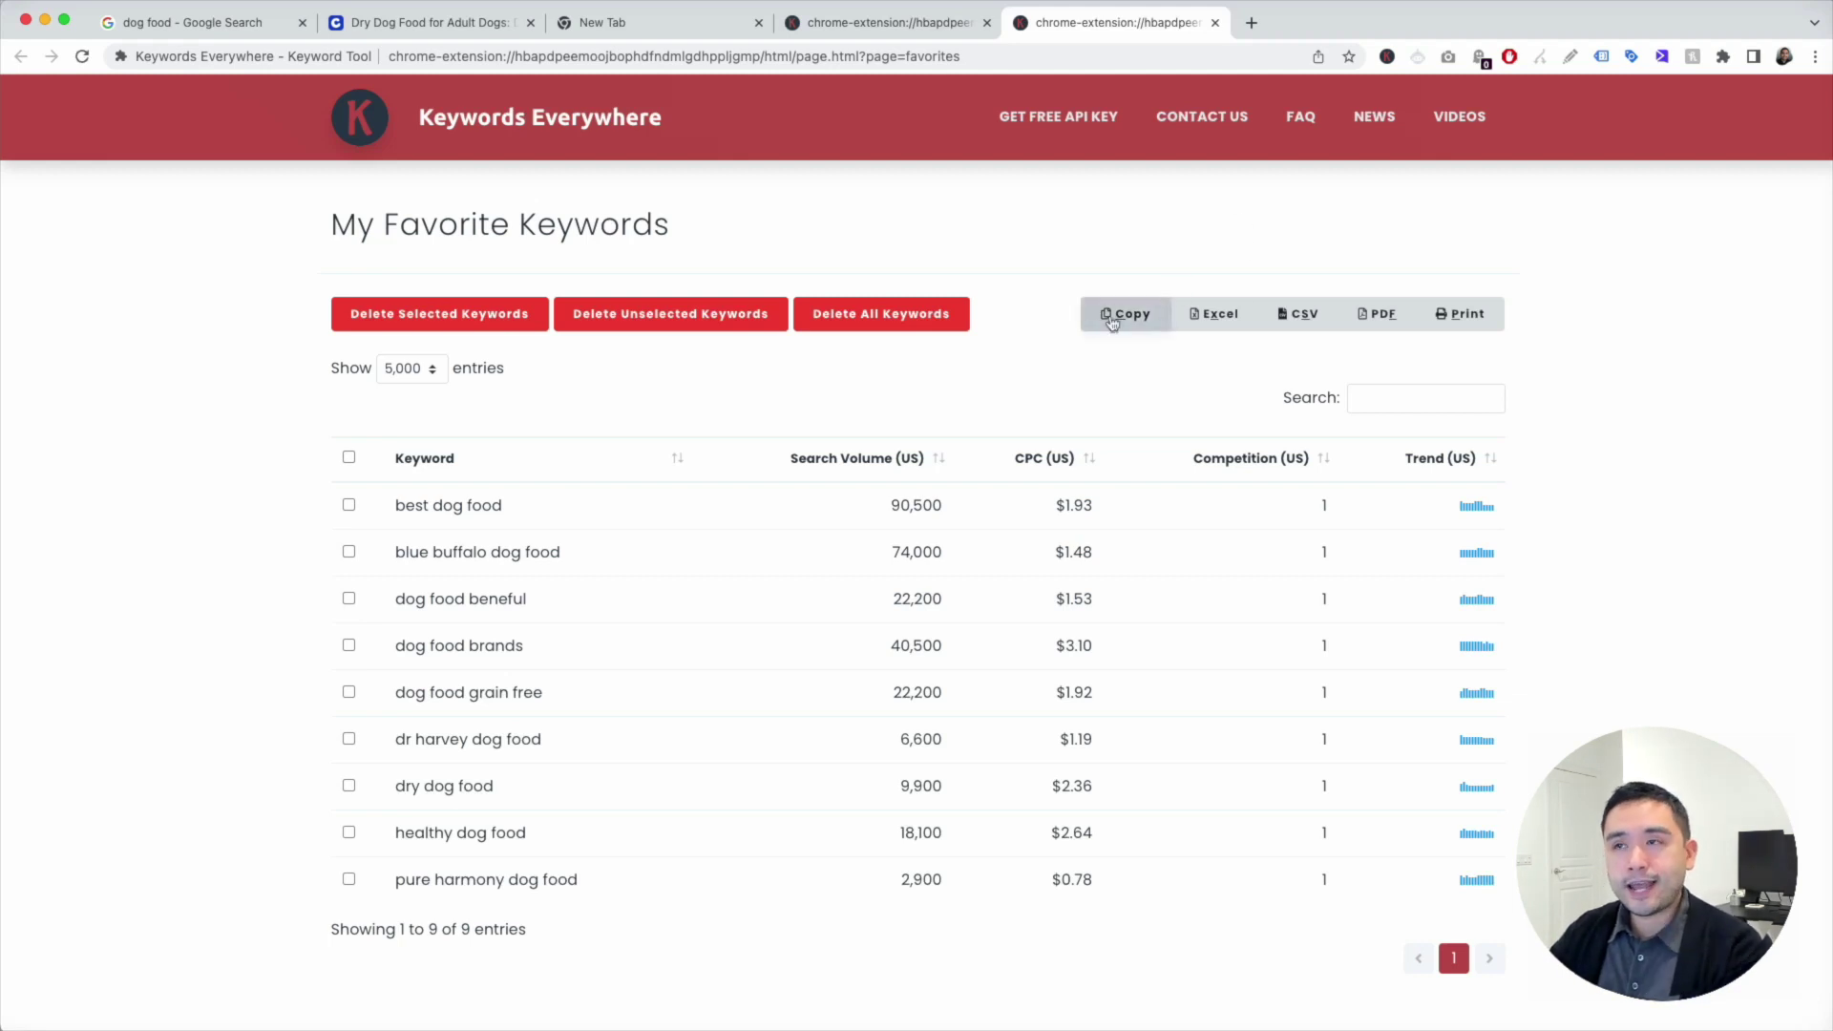
{"action": "left_click", "coordinate": [949, 27]}
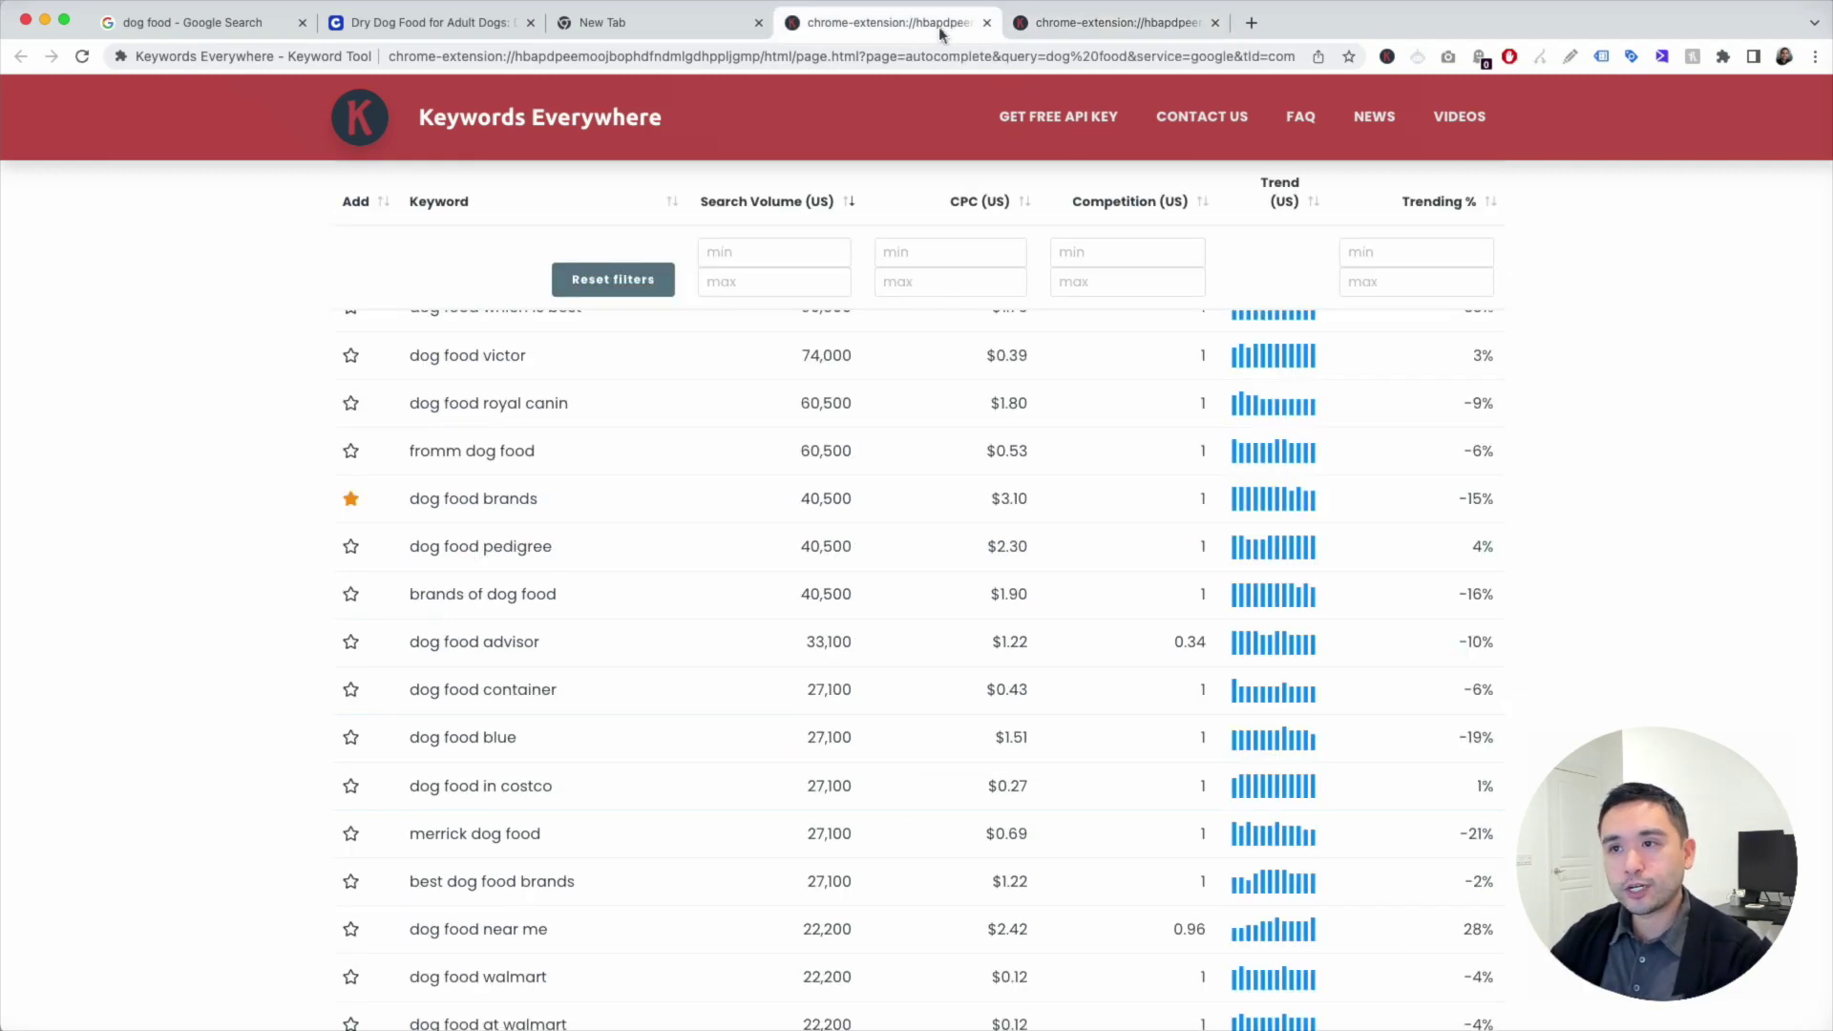
{"action": "scroll", "coordinate": [1006, 456], "scroll_direction": "up", "scroll_amount": 3}
{"action": "scroll", "coordinate": [1006, 456], "scroll_direction": "up", "scroll_amount": 2}
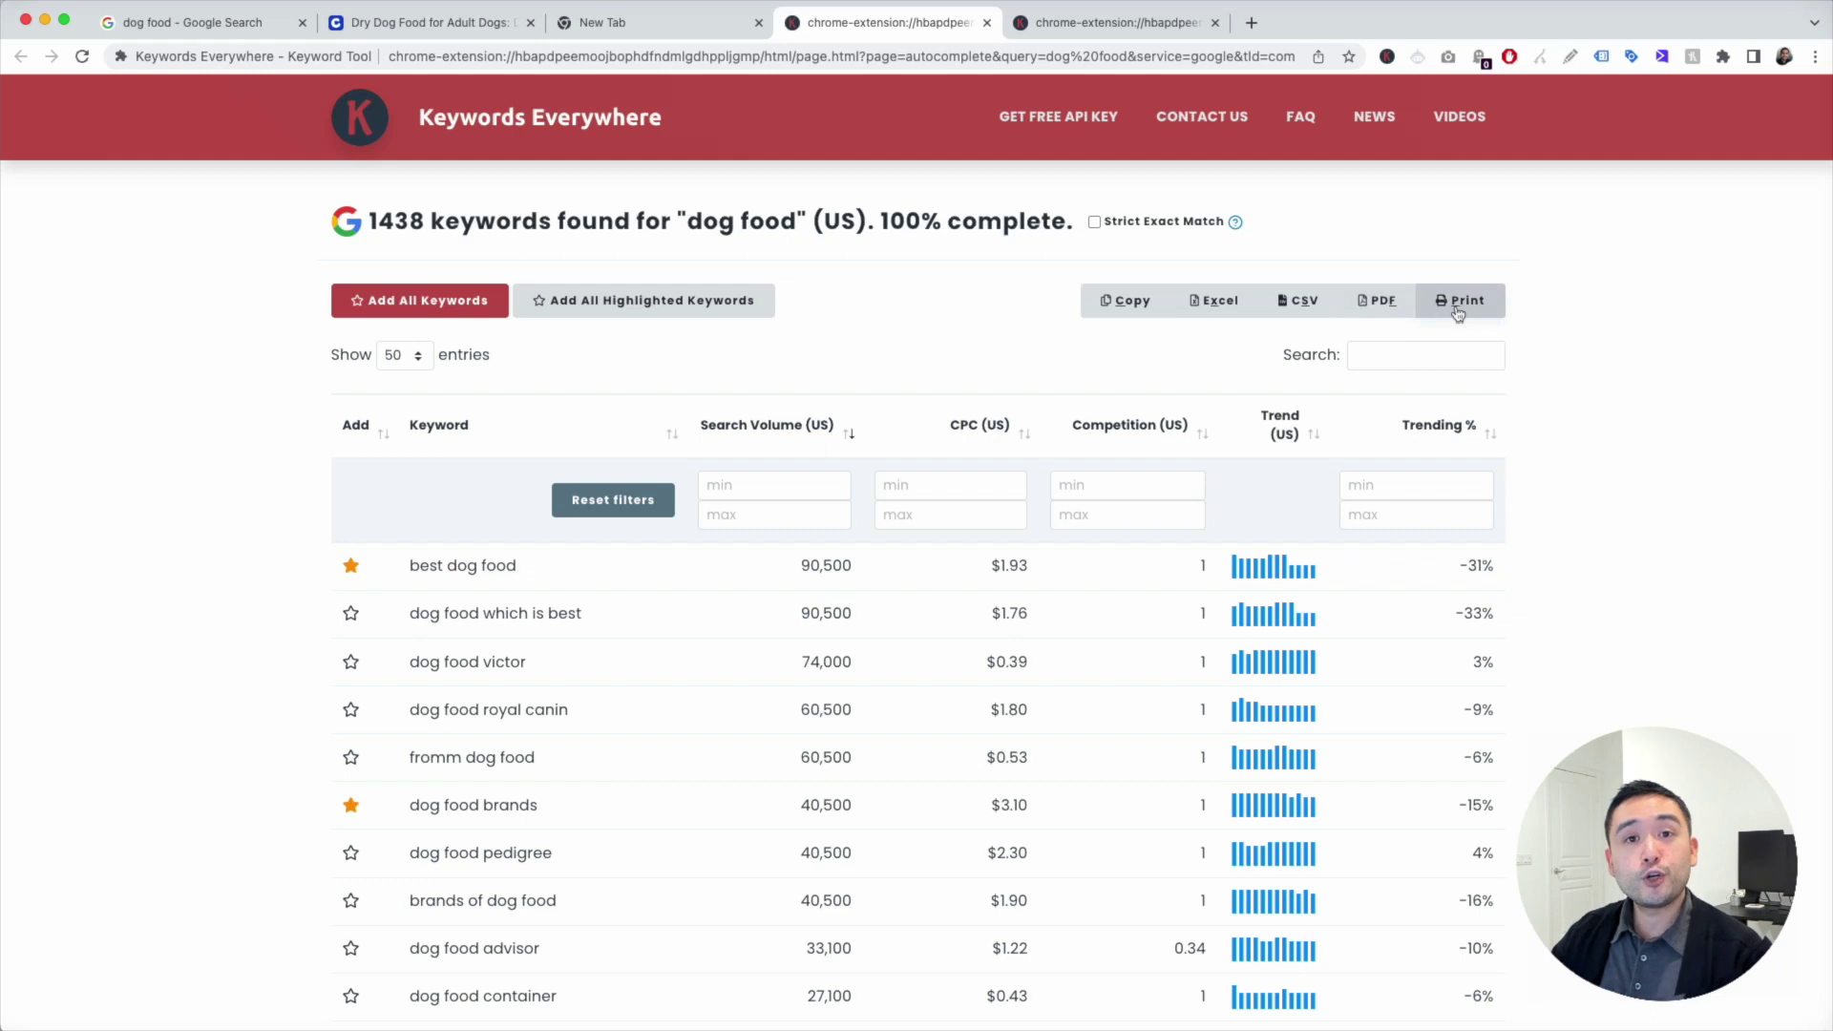
{"action": "left_click", "coordinate": [1123, 300]}
Step: Paste the dog food keyword table into A1 of KW 1 - Long Tail and select the best dog food row
{"action": "key", "text": "super+Tab"}
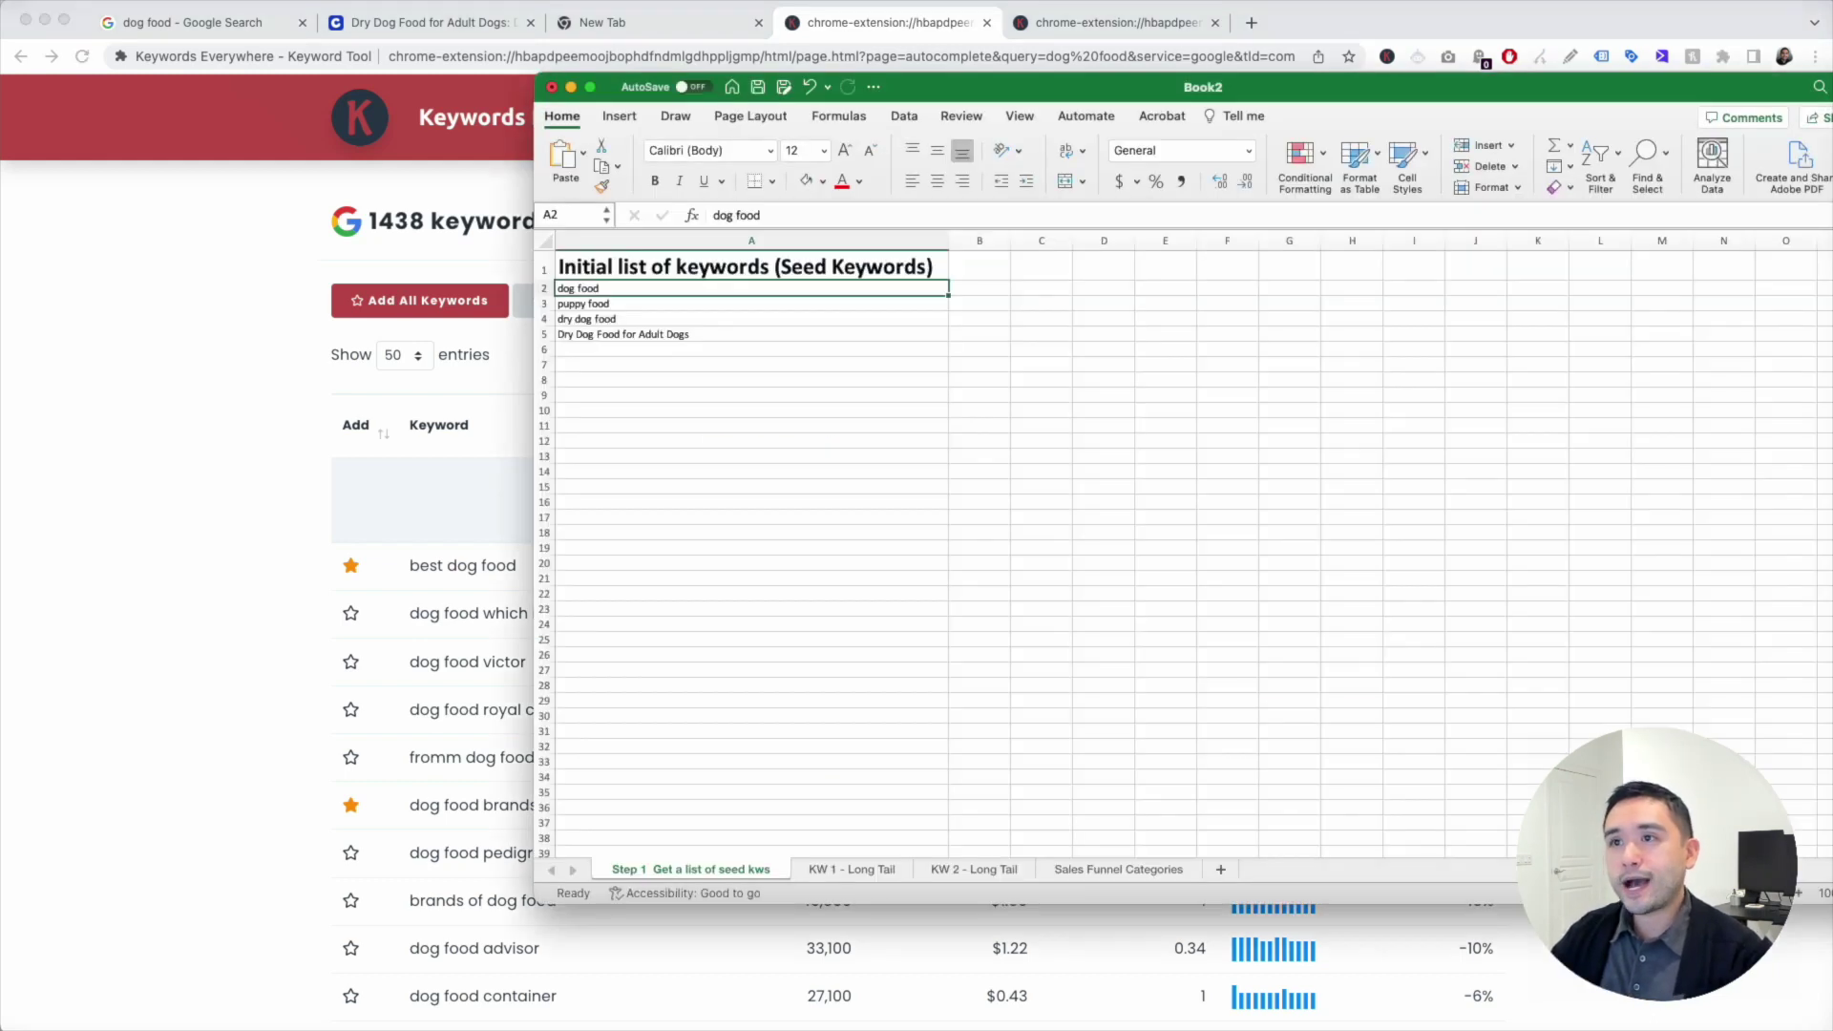
{"action": "left_click", "coordinate": [845, 869]}
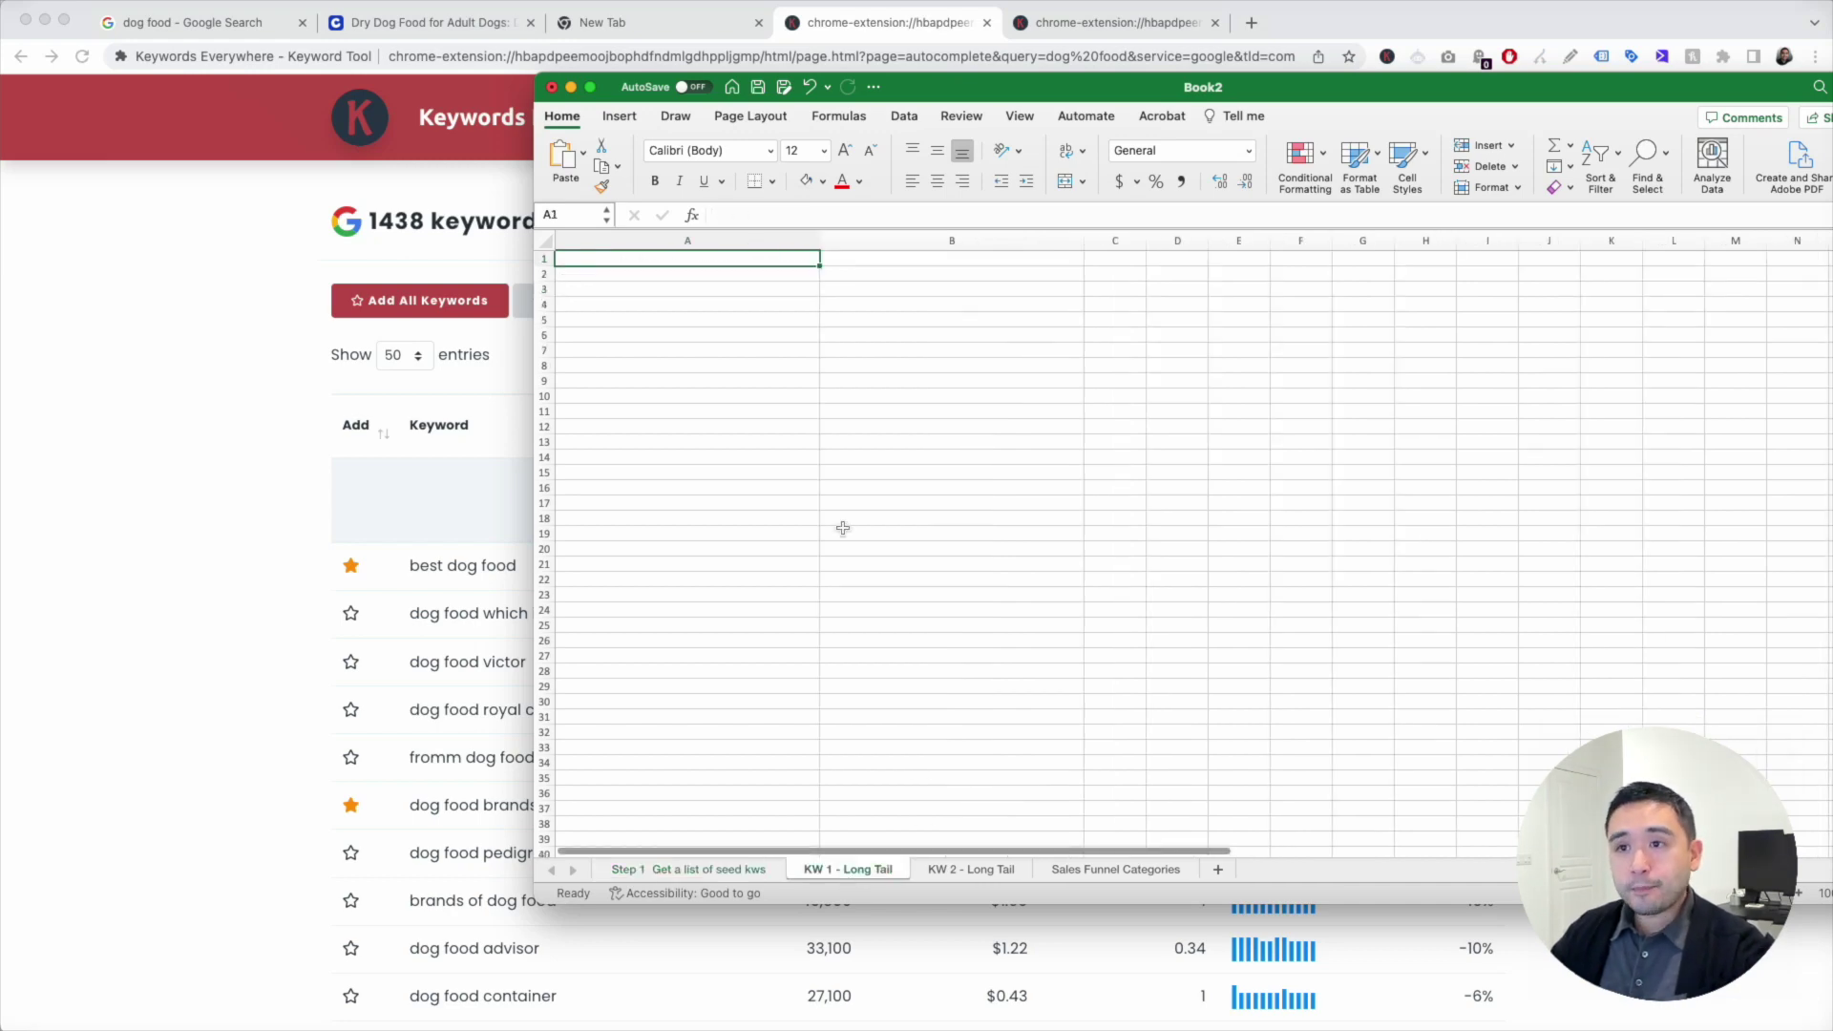
{"action": "key", "text": "super+v"}
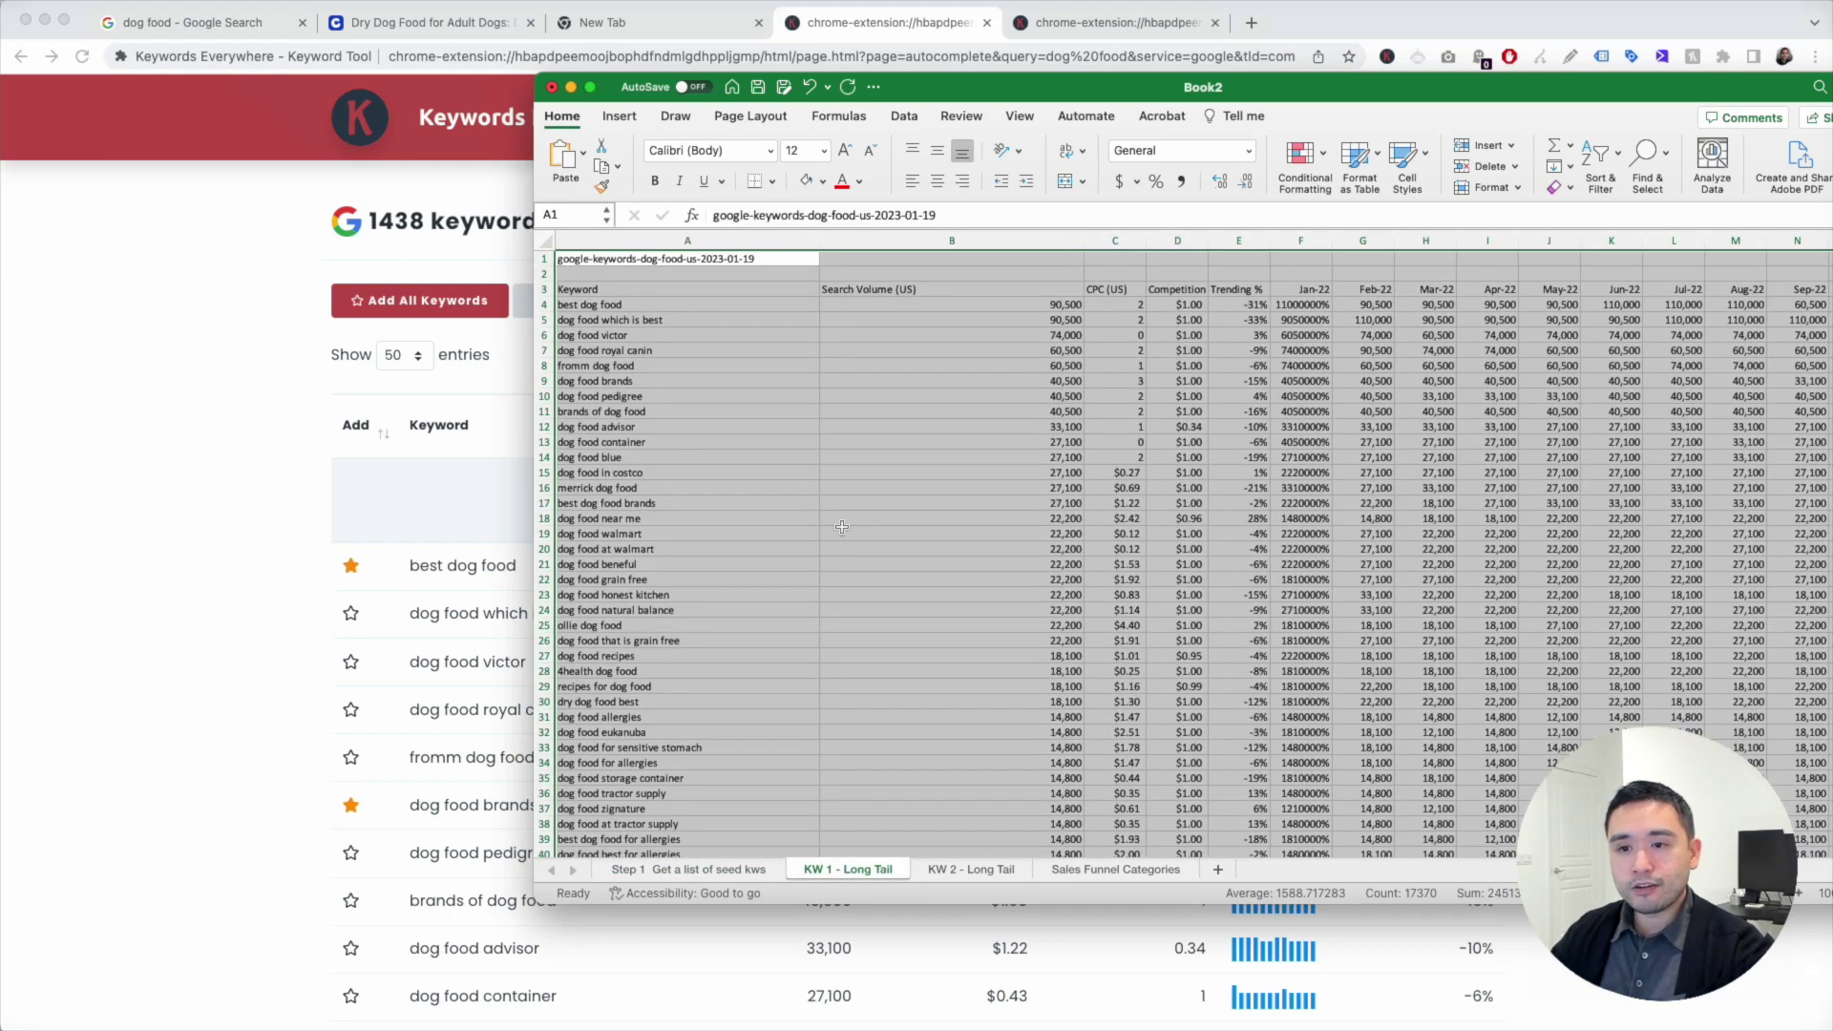
{"action": "left_click", "coordinate": [773, 299]}
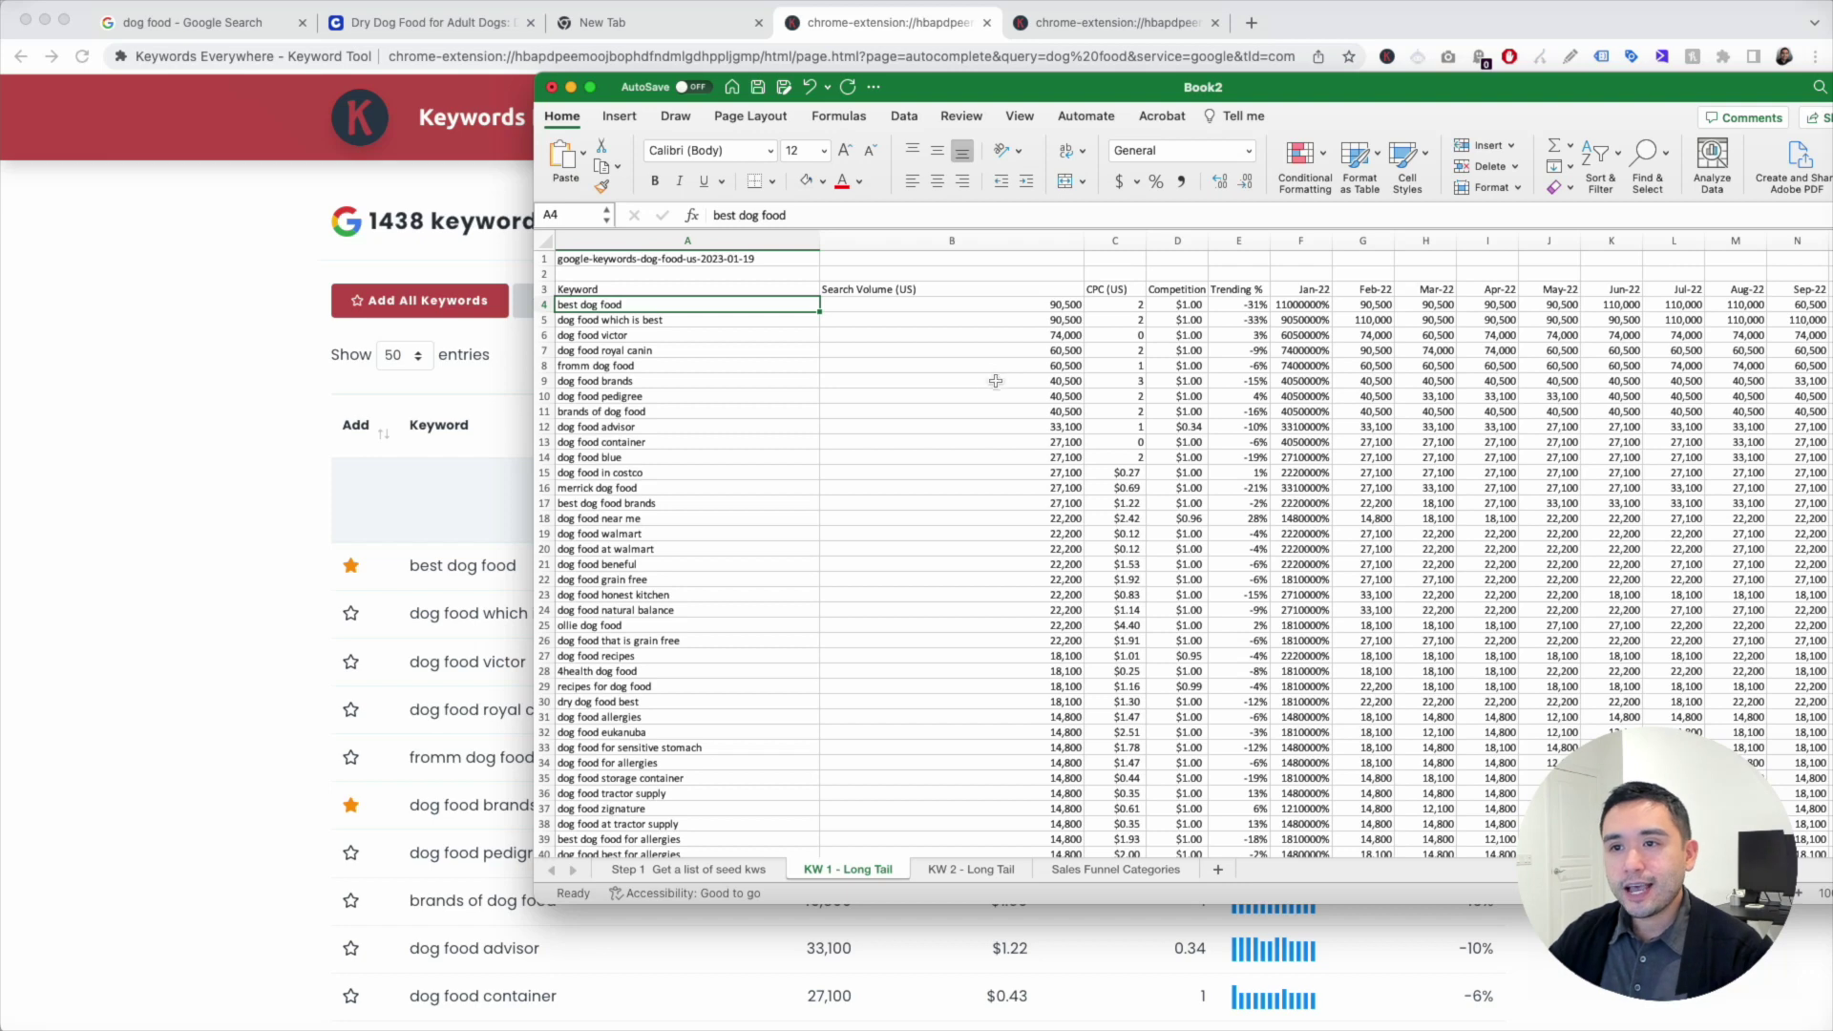
{"action": "left_click", "coordinate": [546, 304]}
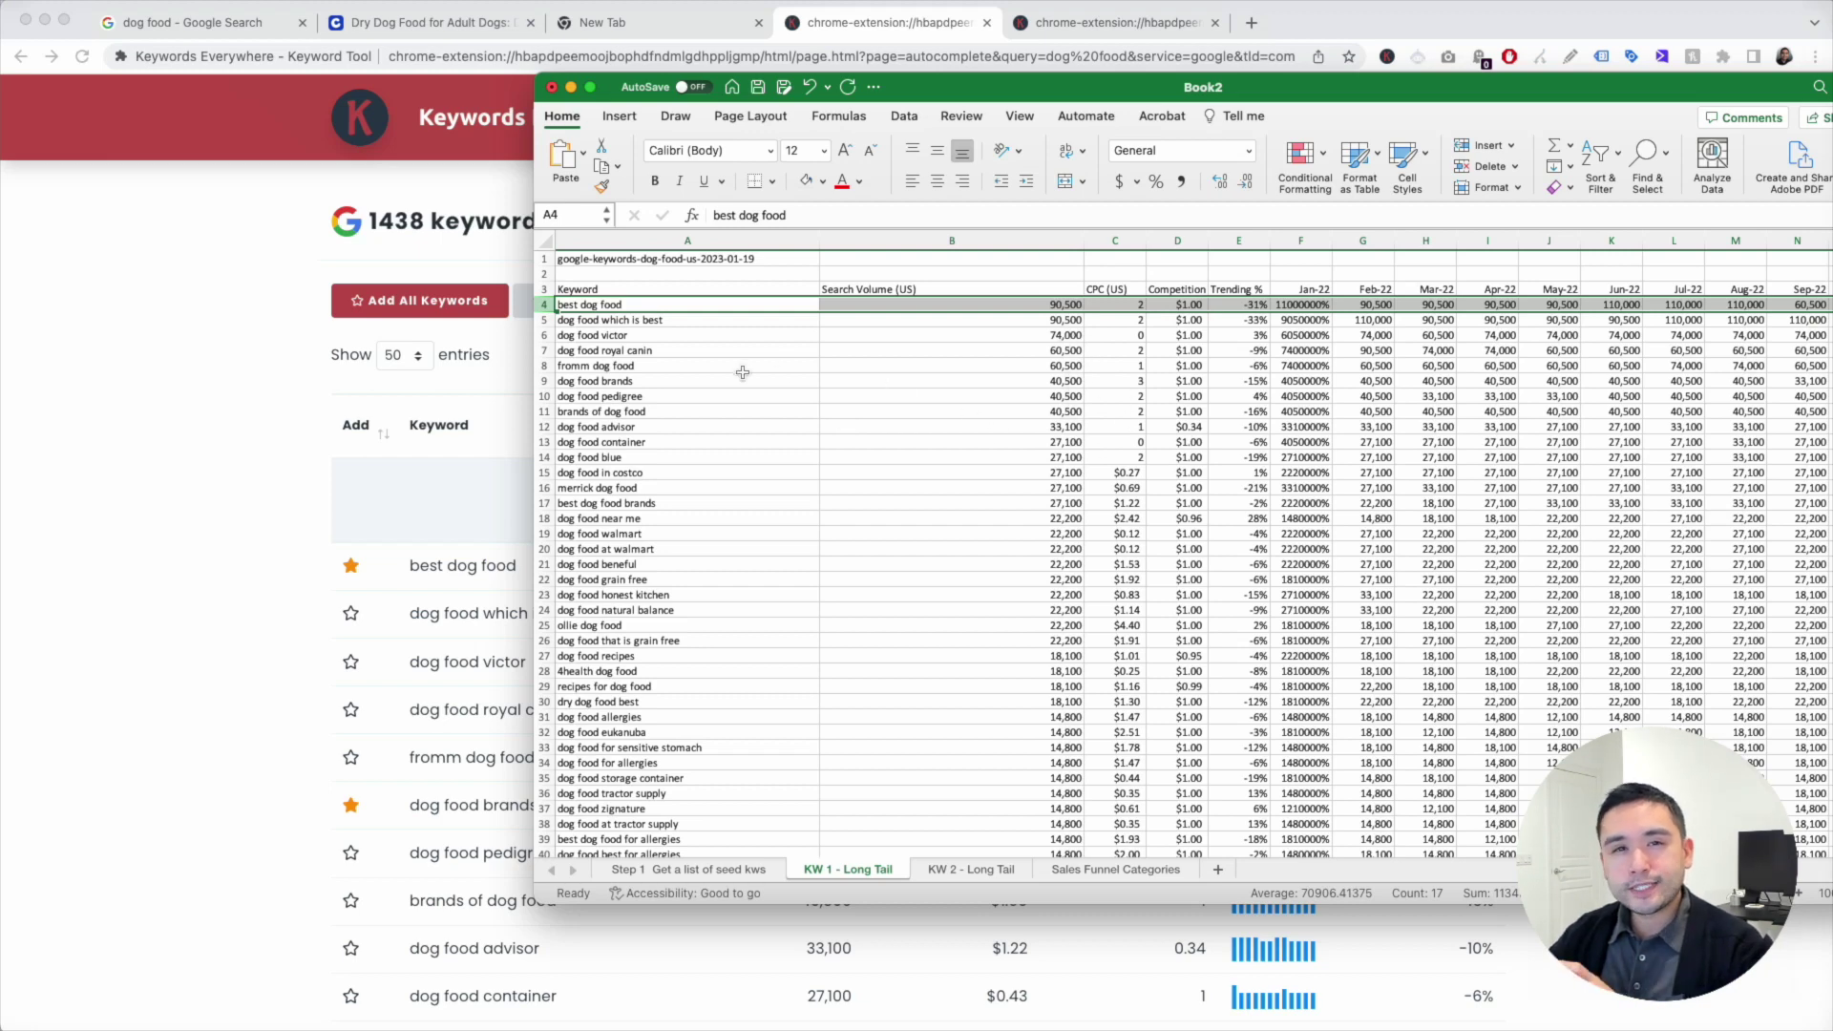
{"action": "scroll", "coordinate": [724, 344], "scroll_direction": "down", "scroll_amount": 3}
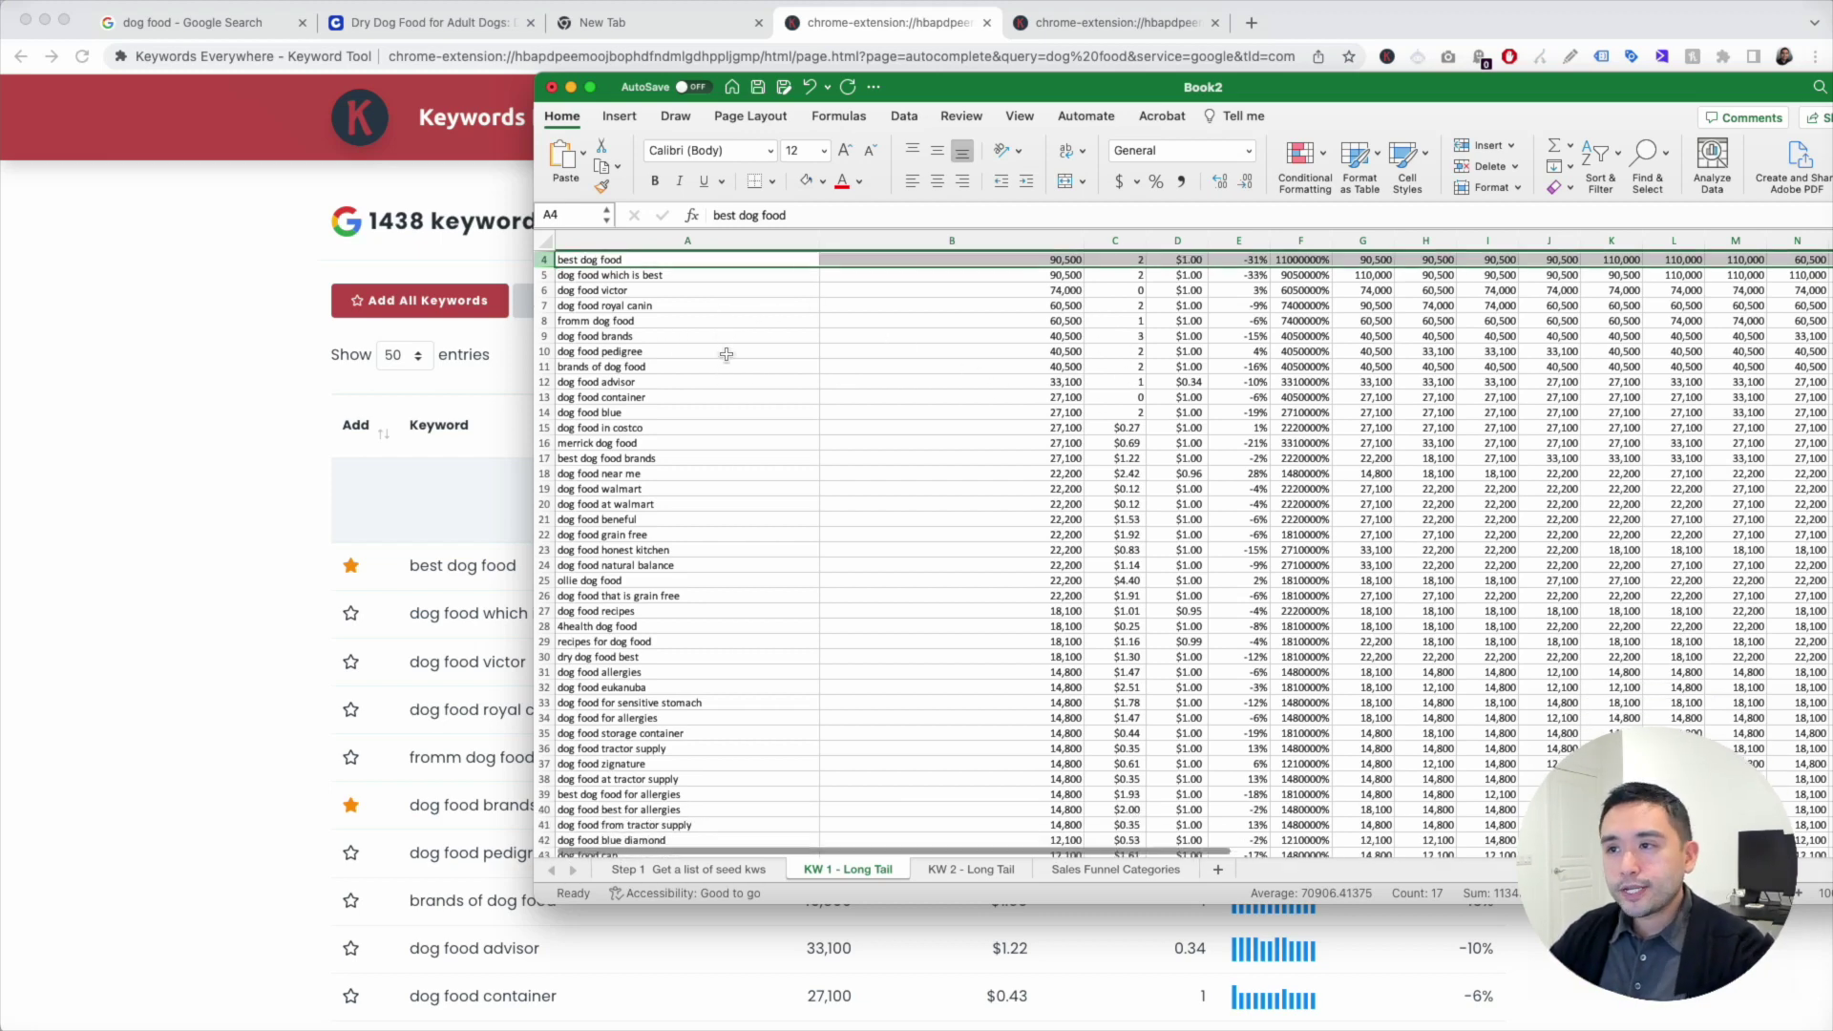
{"action": "scroll", "coordinate": [727, 355], "scroll_direction": "up", "scroll_amount": 3}
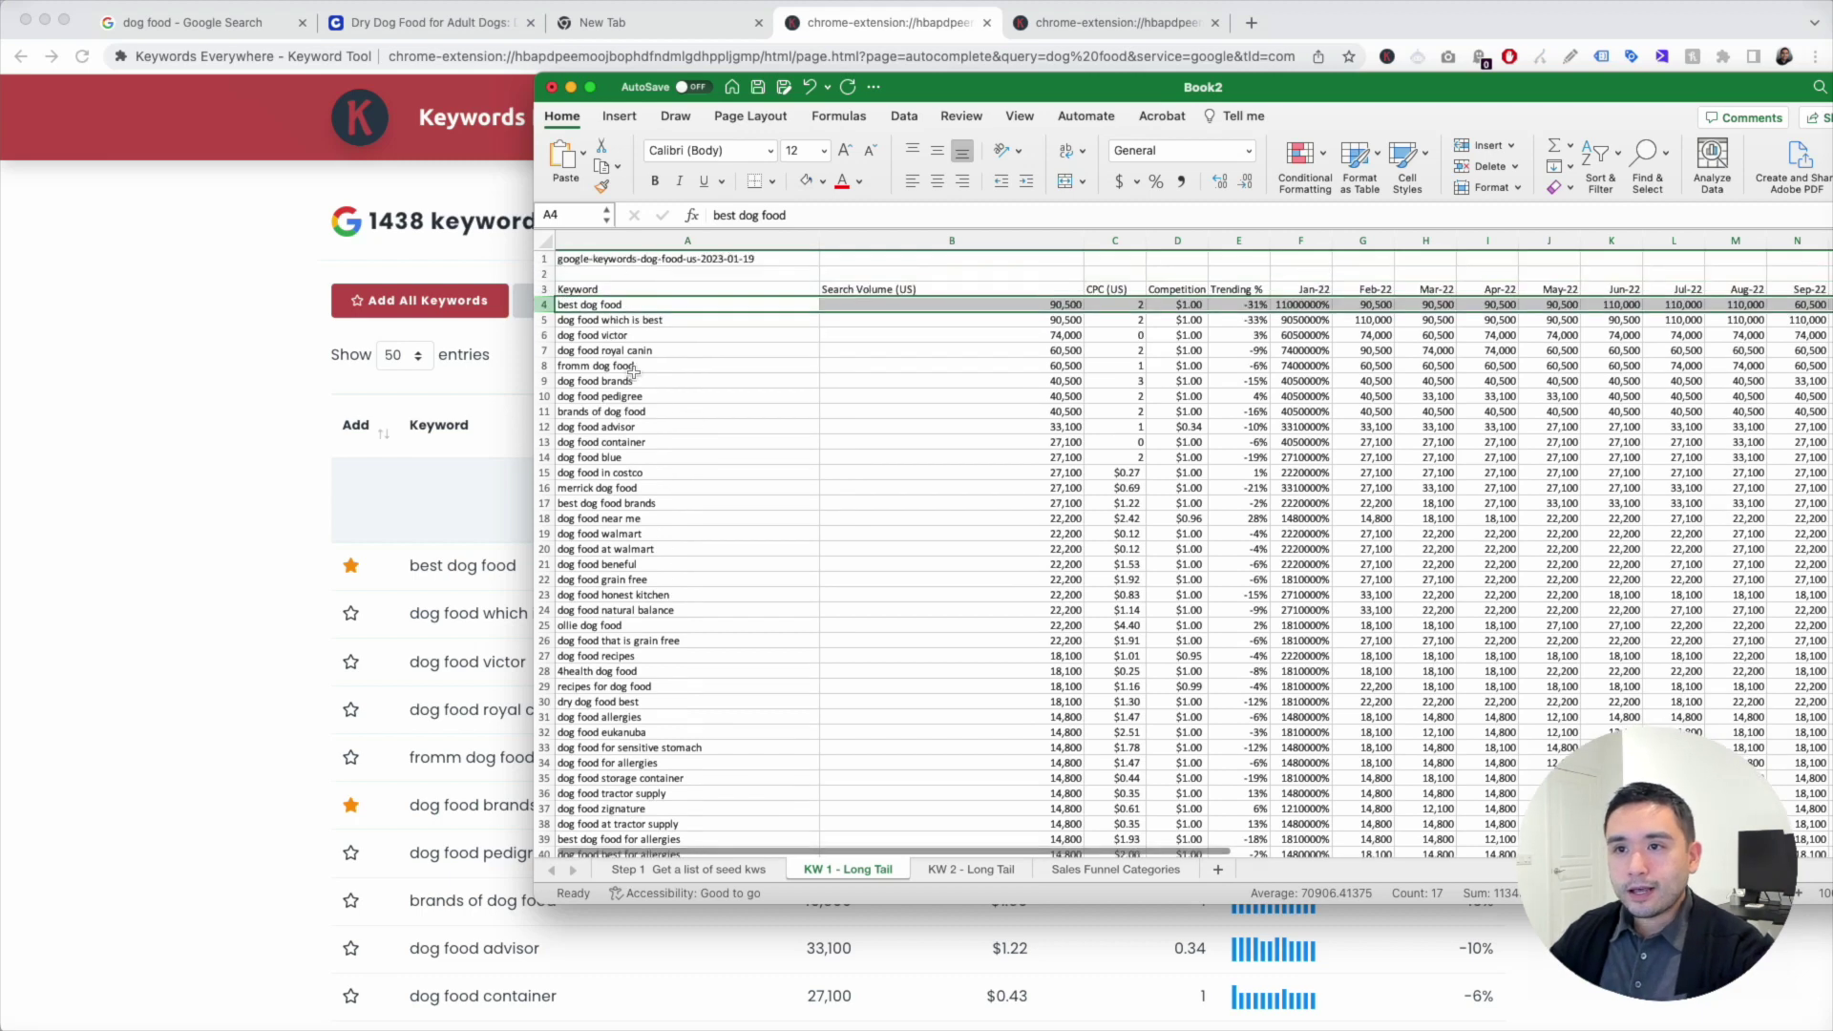
Step: Give the best dog food row a light green fill and scroll through the keyword list
{"action": "left_click", "coordinate": [824, 183]}
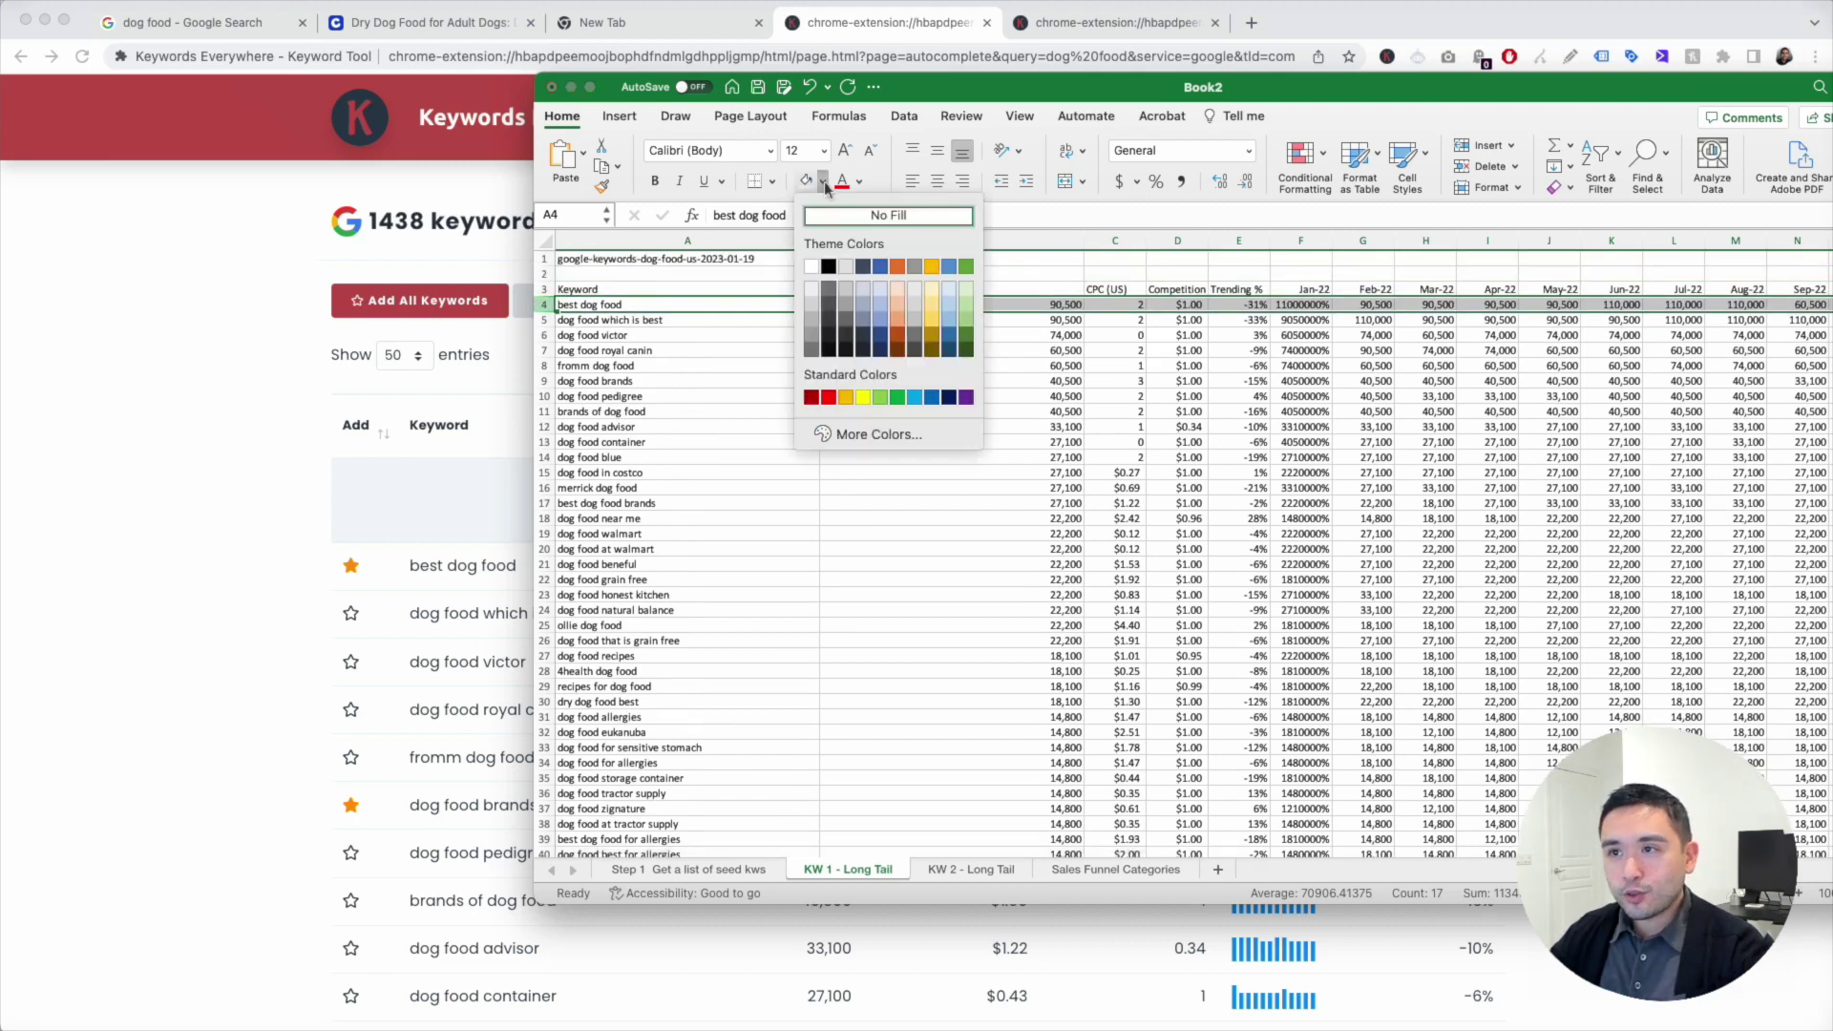
{"action": "left_click", "coordinate": [965, 303]}
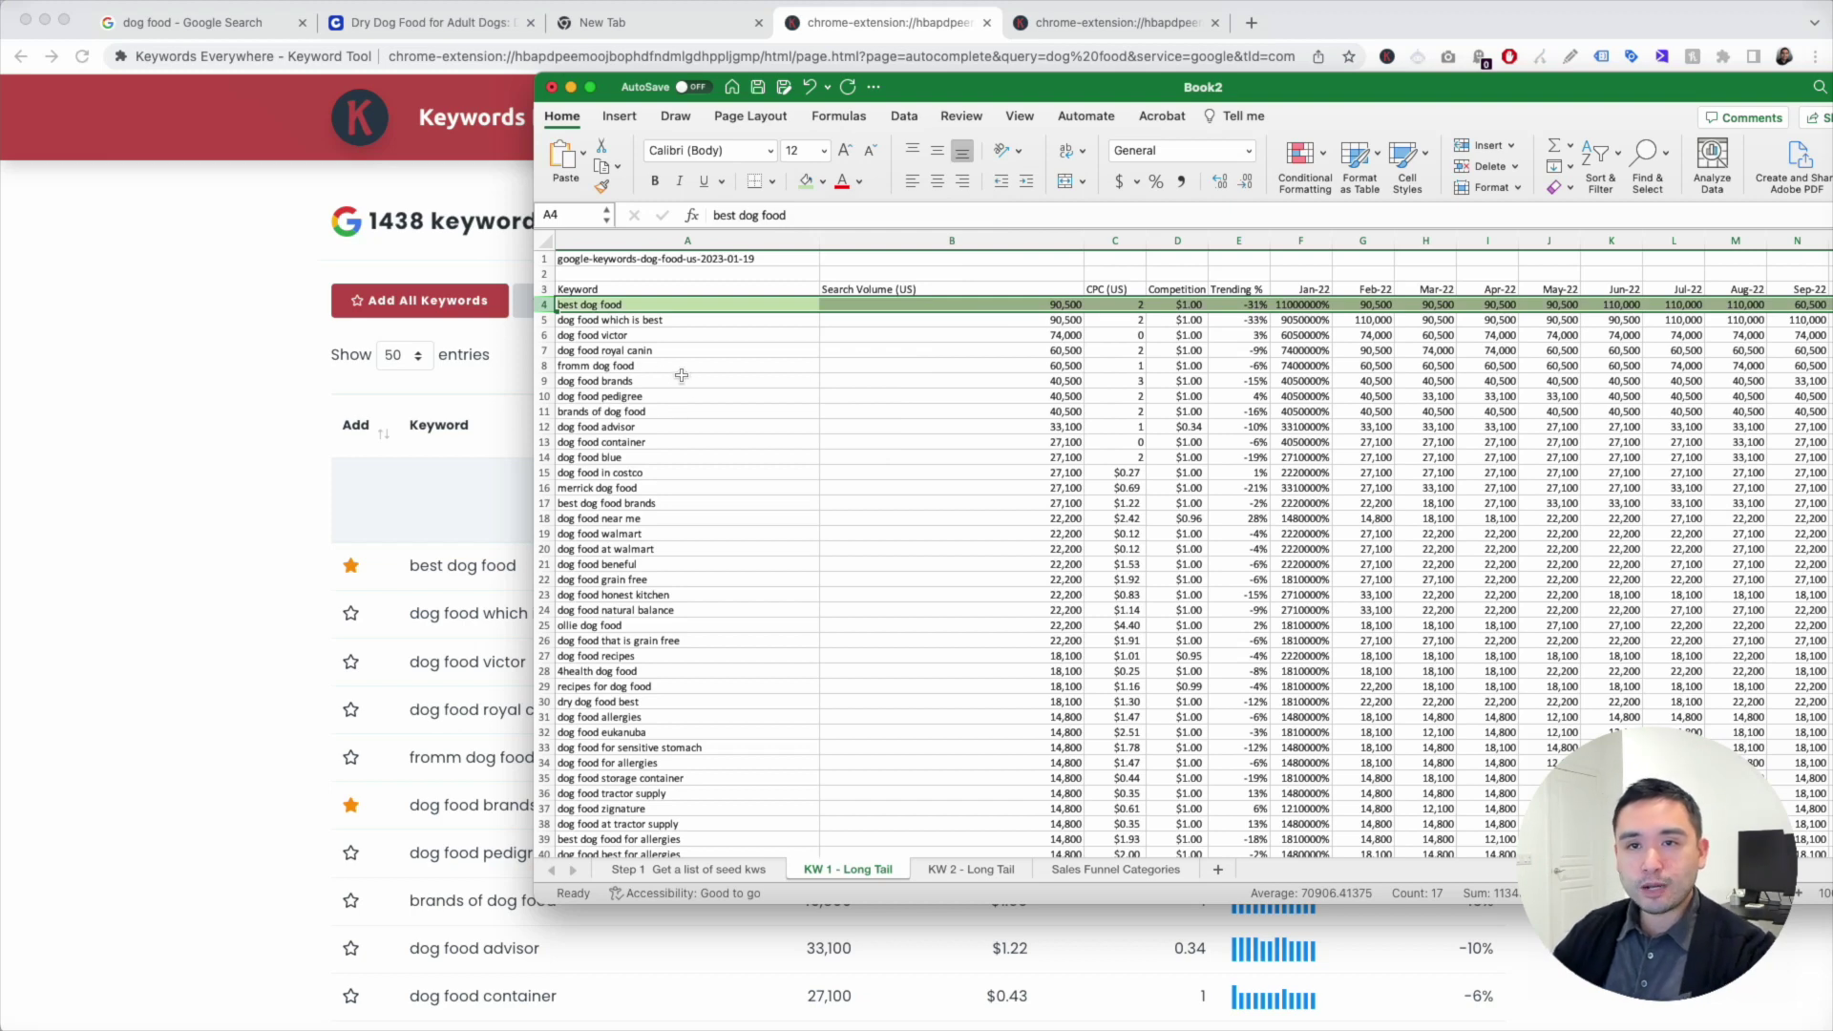
{"action": "scroll", "coordinate": [969, 409], "scroll_direction": "down", "scroll_amount": 10}
{"action": "scroll", "coordinate": [969, 408], "scroll_direction": "up", "scroll_amount": 8}
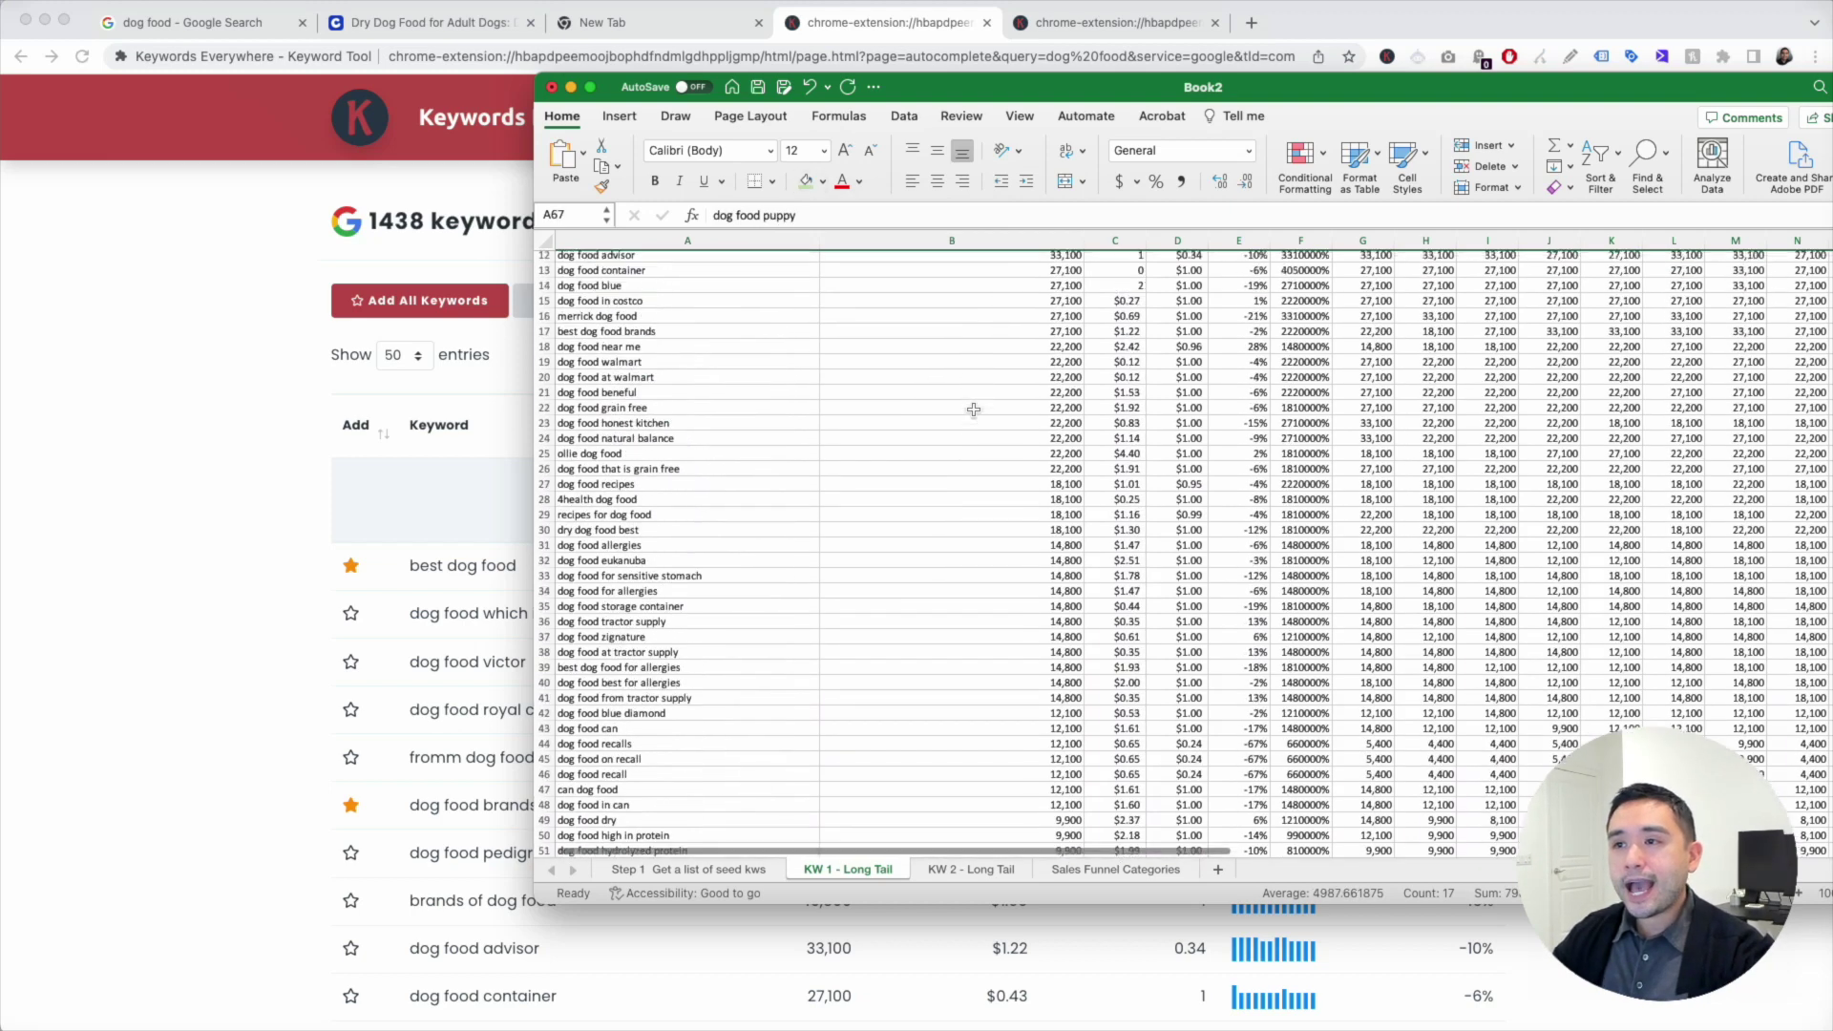
{"action": "scroll", "coordinate": [1007, 343], "scroll_direction": "up", "scroll_amount": 2}
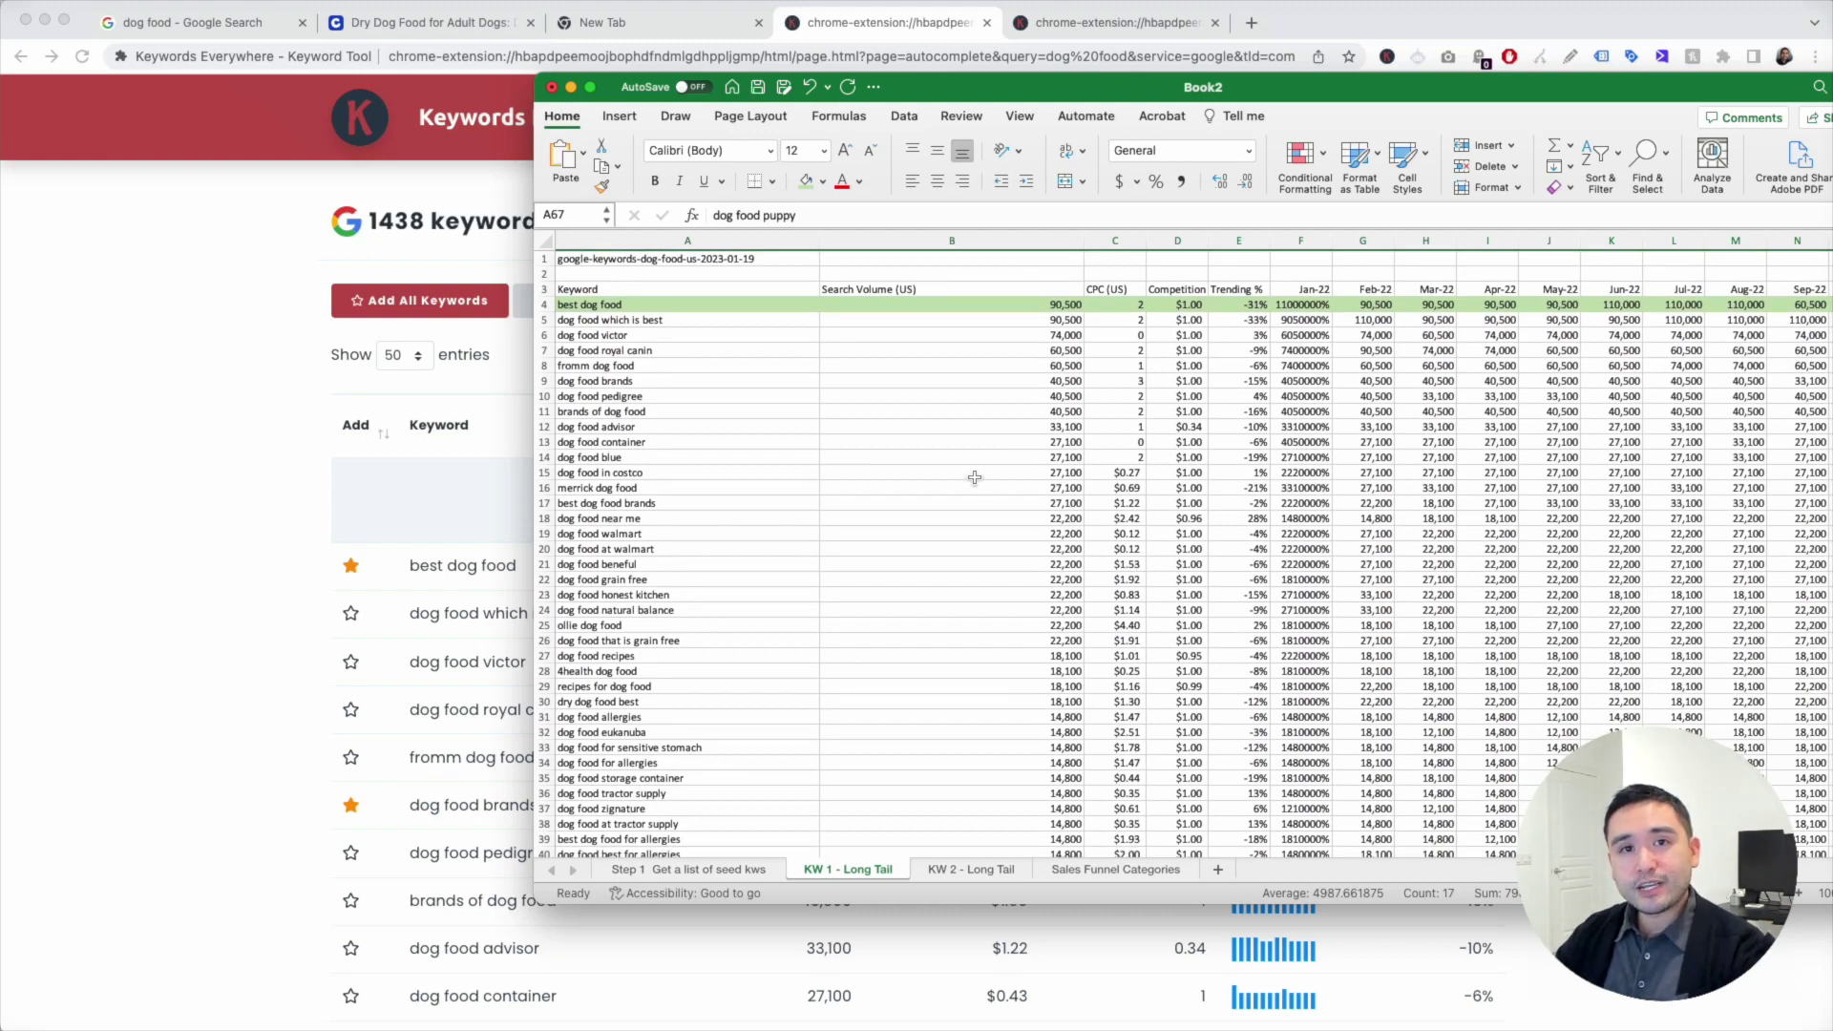
{"action": "scroll", "coordinate": [1019, 441], "scroll_direction": "down", "scroll_amount": 1}
{"action": "scroll", "coordinate": [1019, 441], "scroll_direction": "down", "scroll_amount": 20}
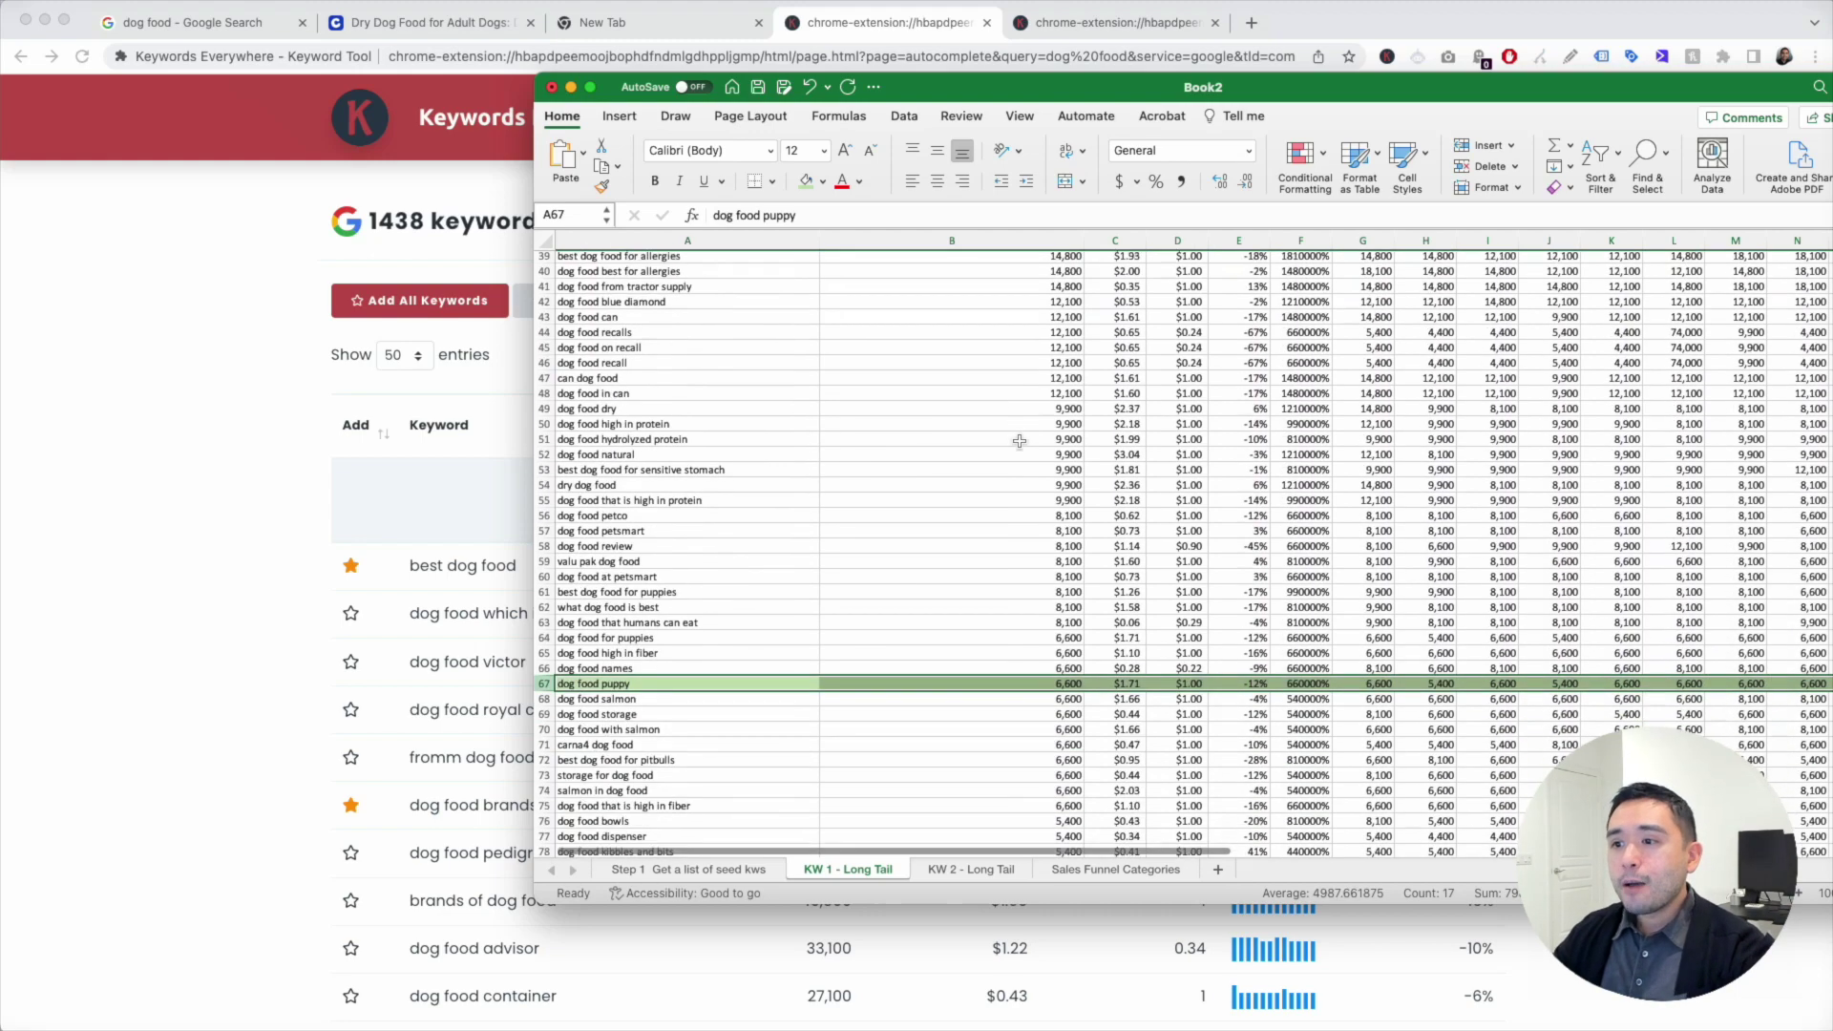
{"action": "scroll", "coordinate": [1019, 442], "scroll_direction": "down", "scroll_amount": 20}
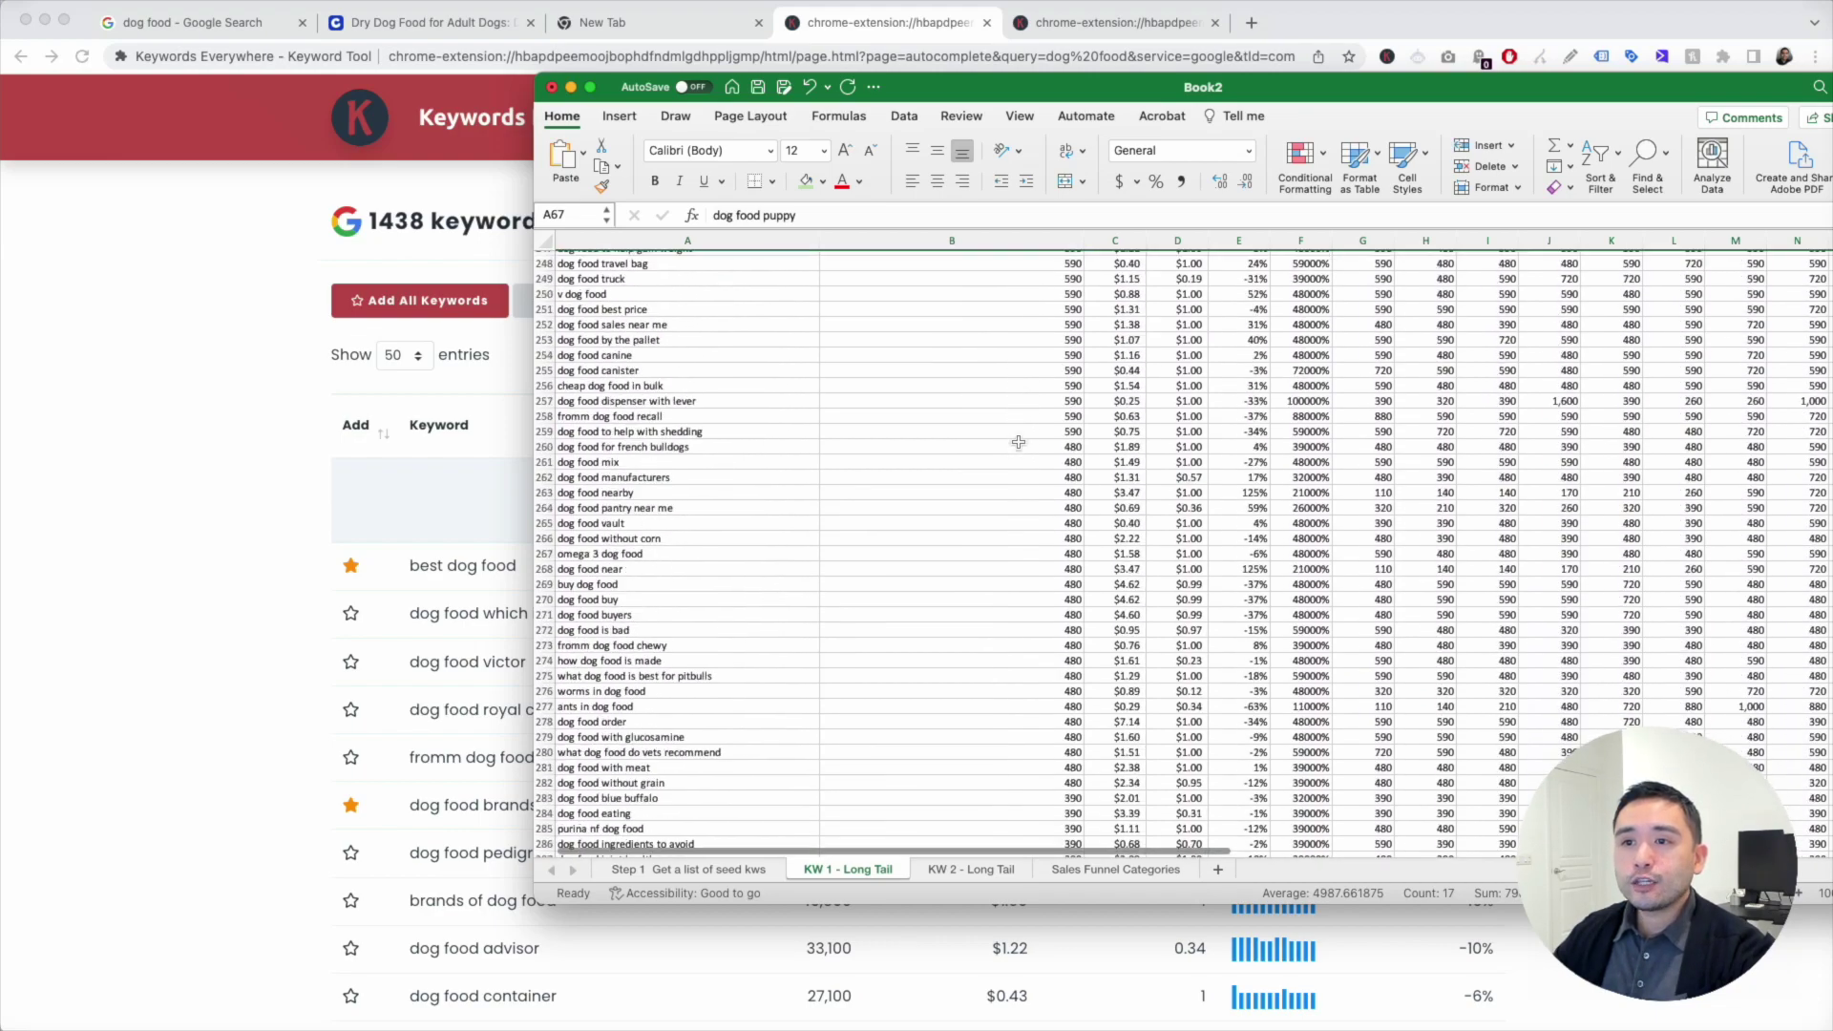
{"action": "scroll", "coordinate": [1018, 442], "scroll_direction": "down", "scroll_amount": 15}
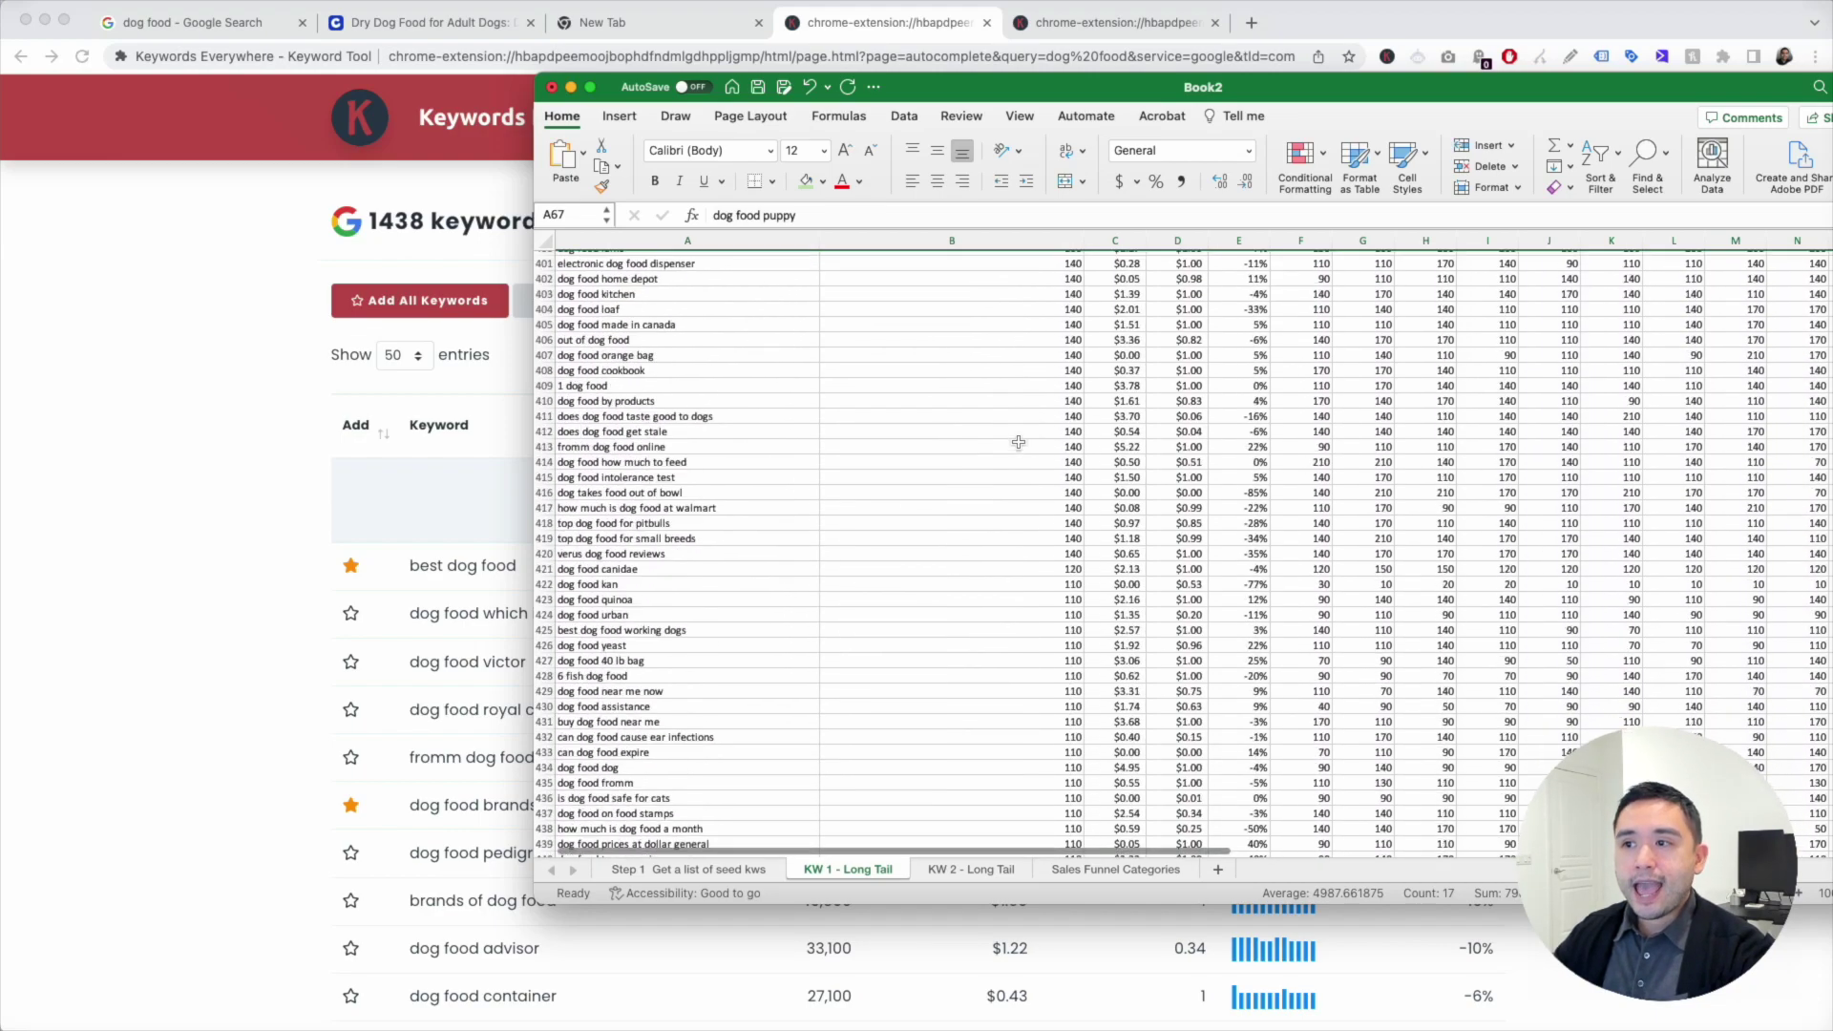
{"action": "scroll", "coordinate": [1014, 584], "scroll_direction": "down", "scroll_amount": 8}
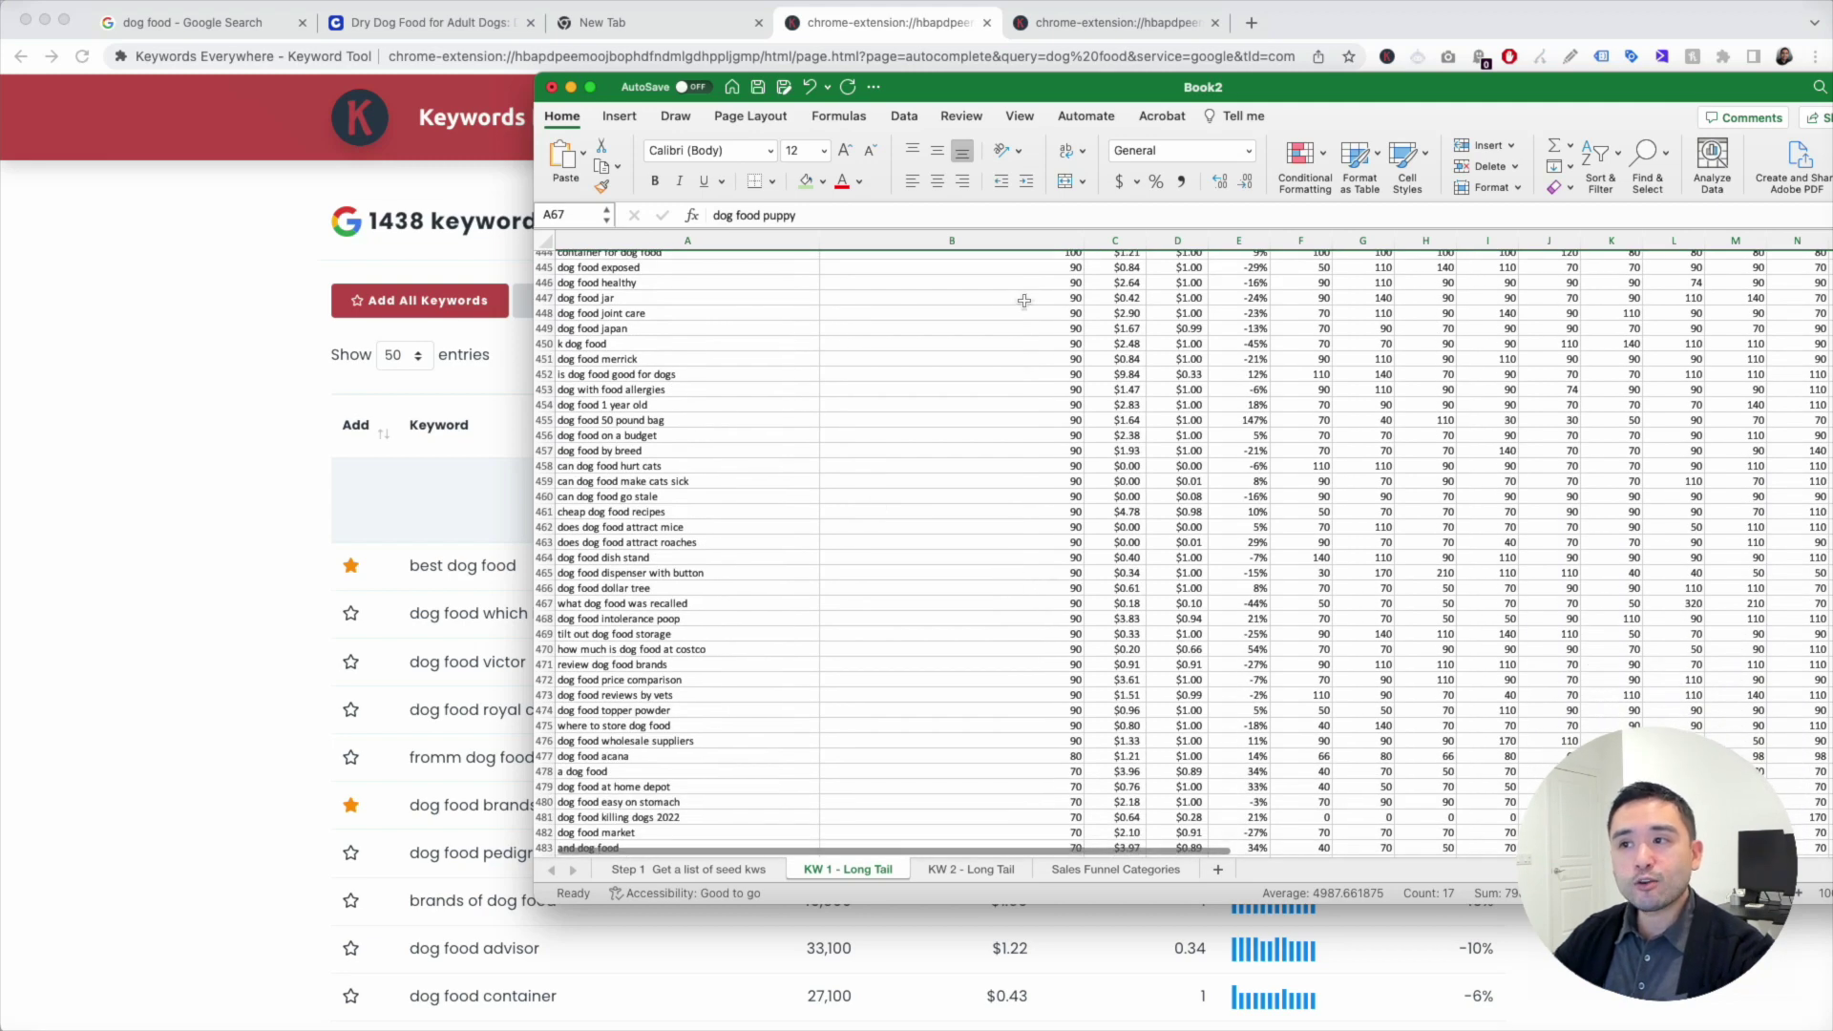
Step: Select the block of 90-volume keywords, then the CPC, Competition and monthly volume columns
{"action": "left_click_drag", "start_coordinate": [1017, 282], "coordinate": [687, 745]}
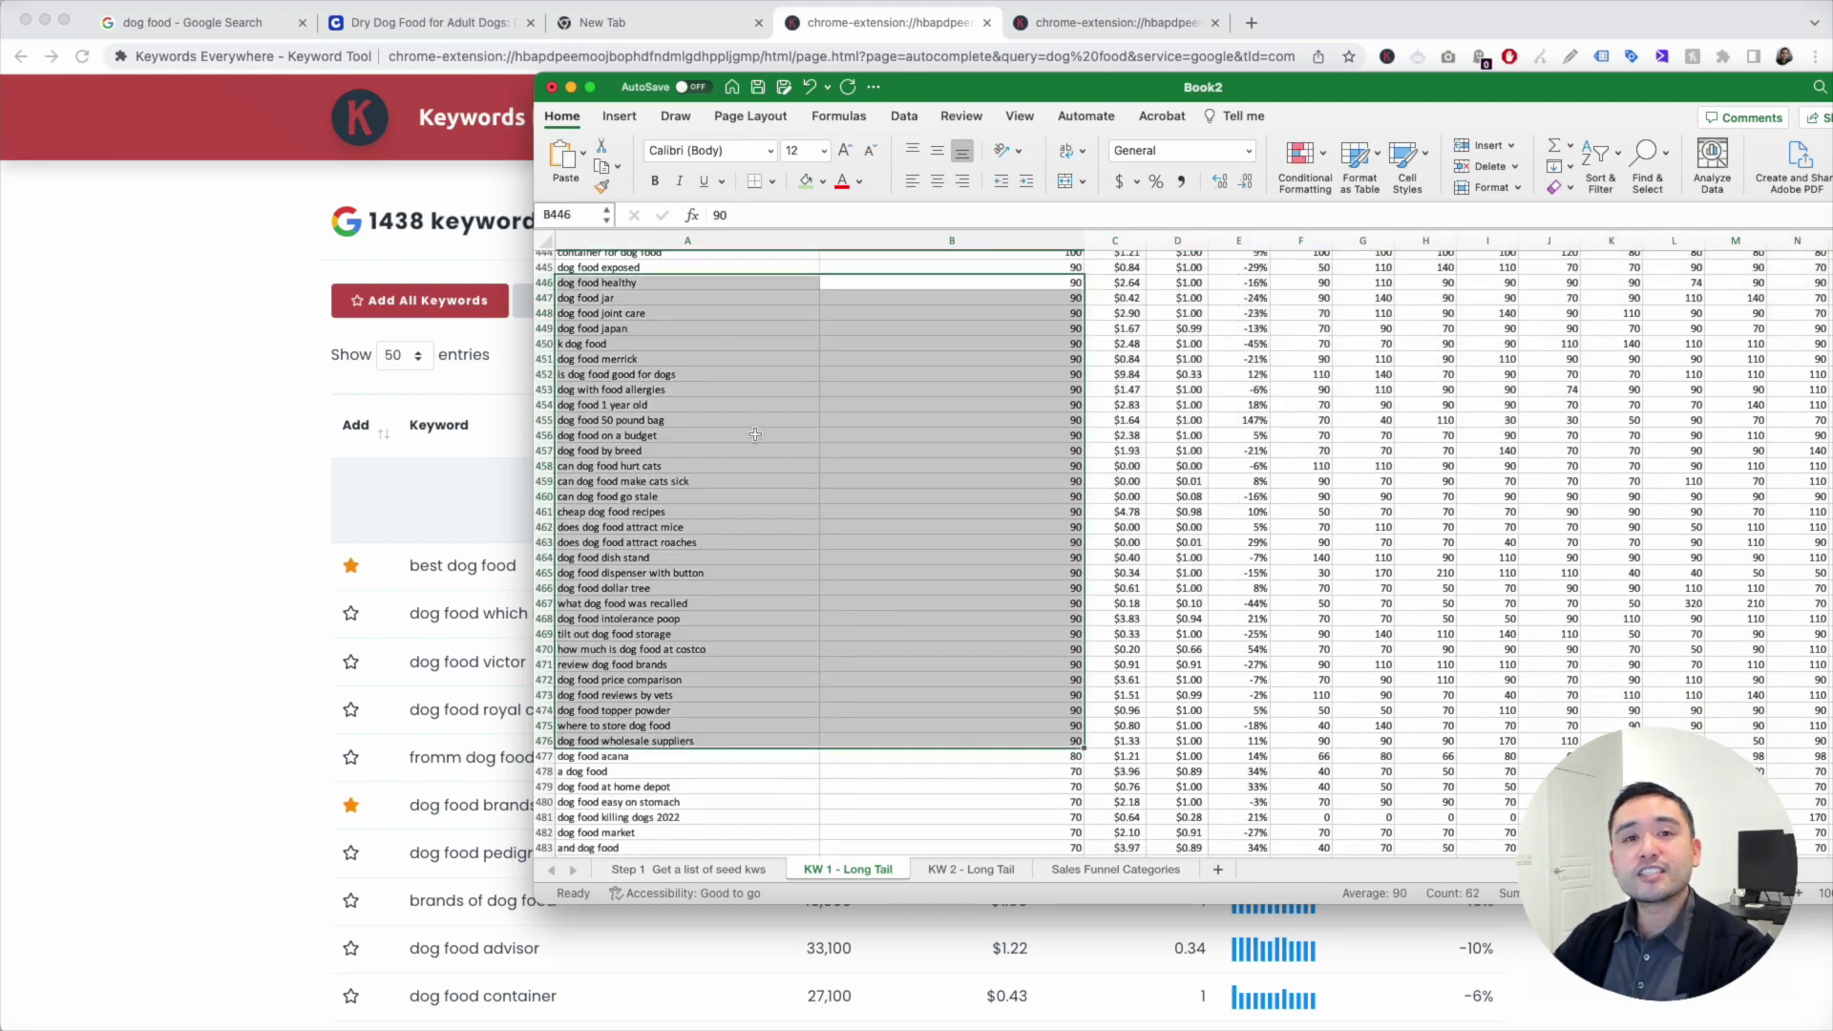
{"action": "scroll", "coordinate": [1085, 436], "scroll_direction": "up", "scroll_amount": 20}
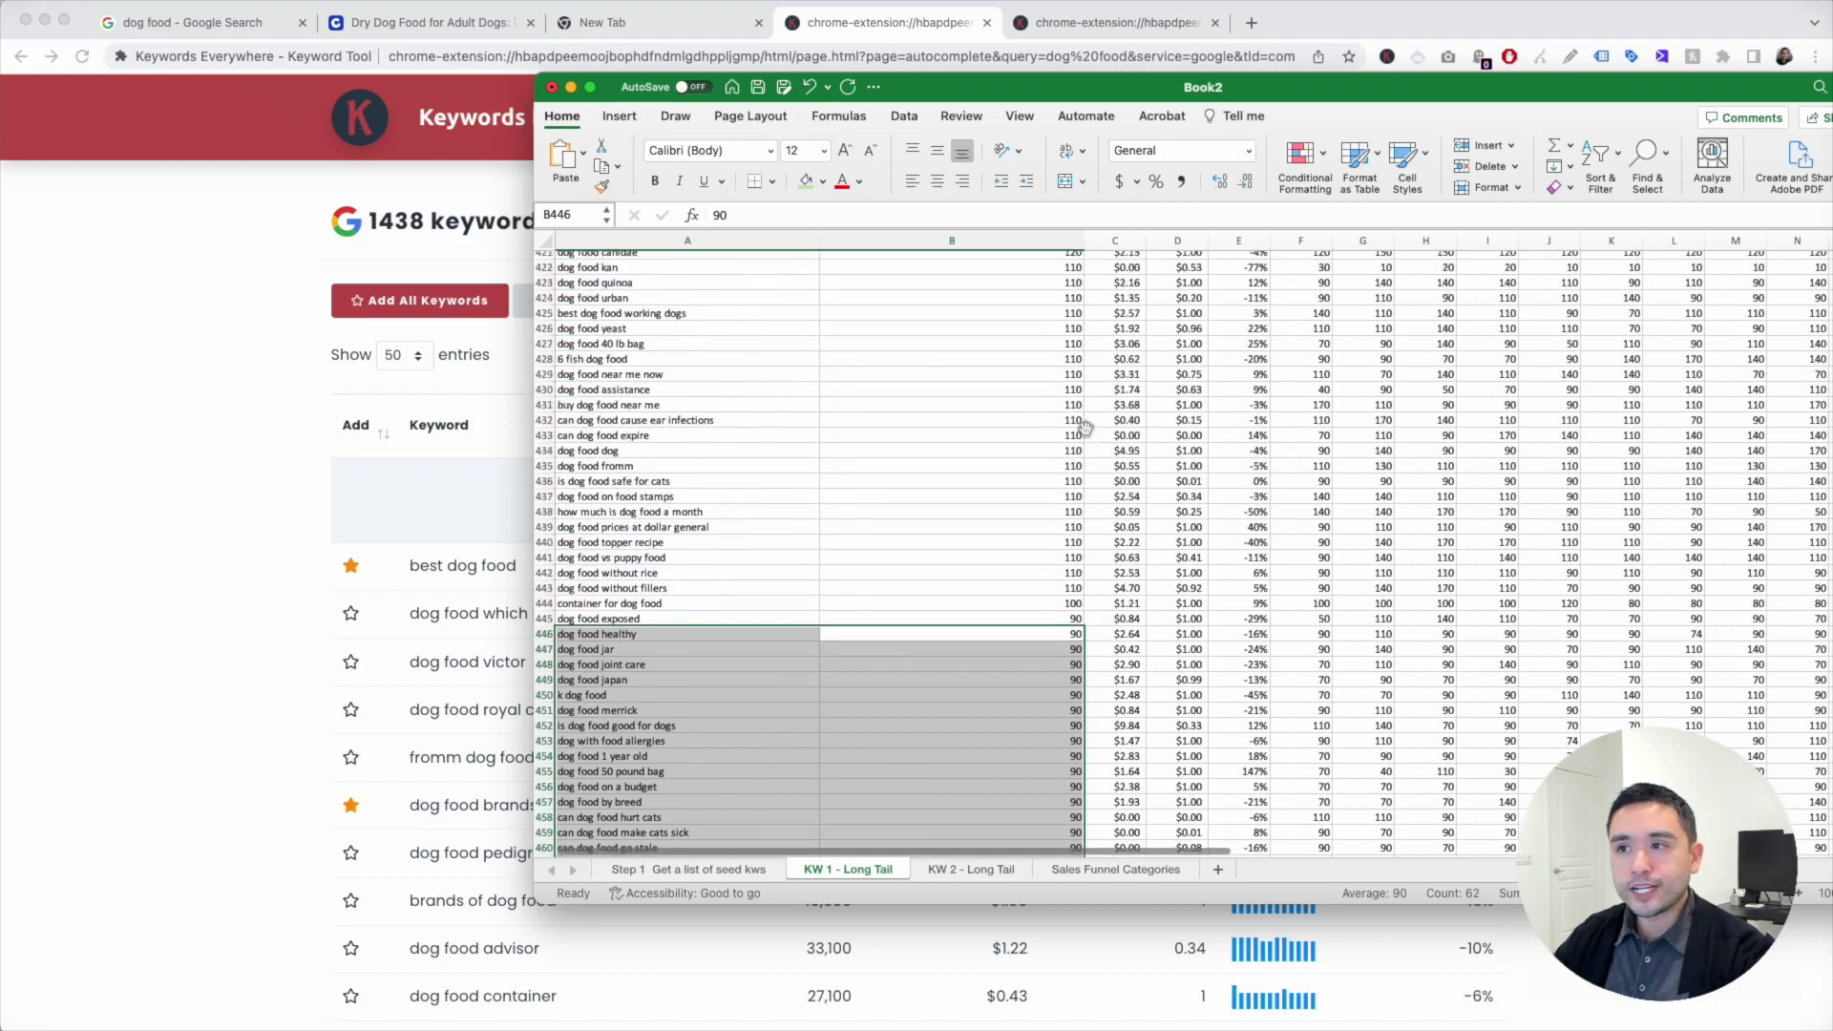
{"action": "scroll", "coordinate": [1085, 427], "scroll_direction": "up", "scroll_amount": 15}
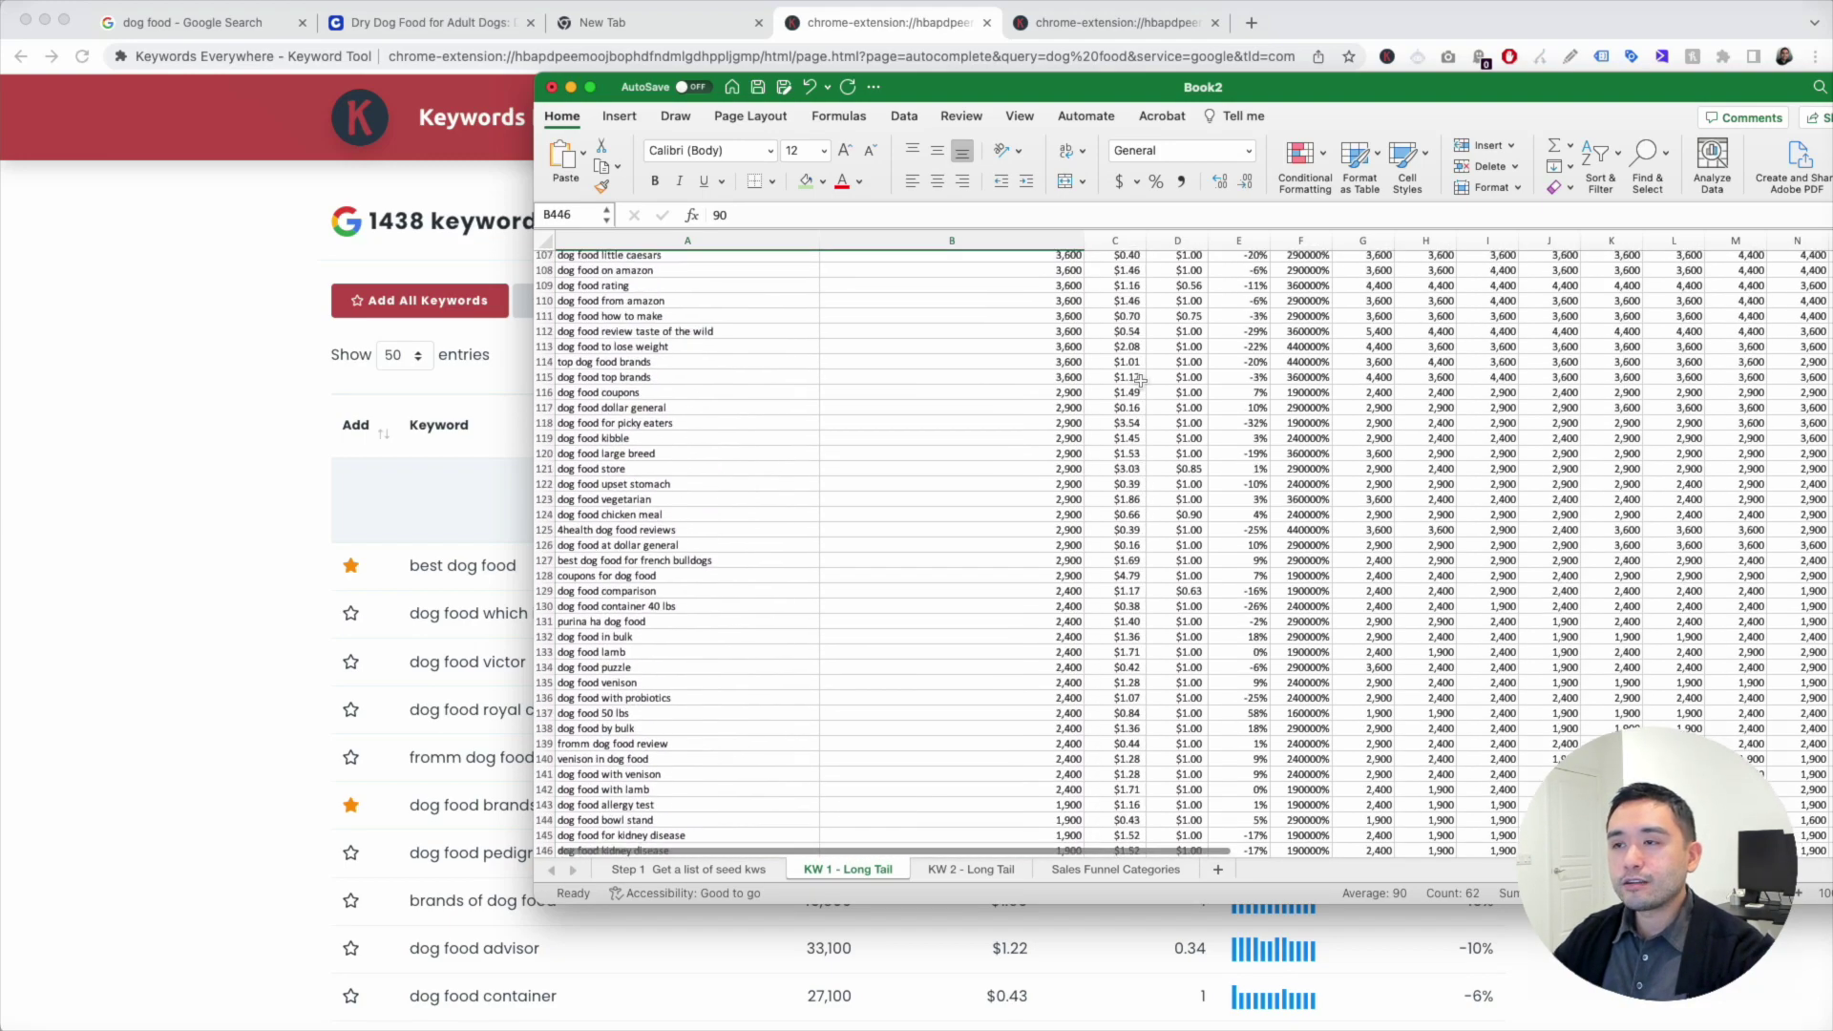
{"action": "left_click_drag", "start_coordinate": [1115, 239], "coordinate": [1735, 240]}
{"action": "left_click", "coordinate": [1452, 413]}
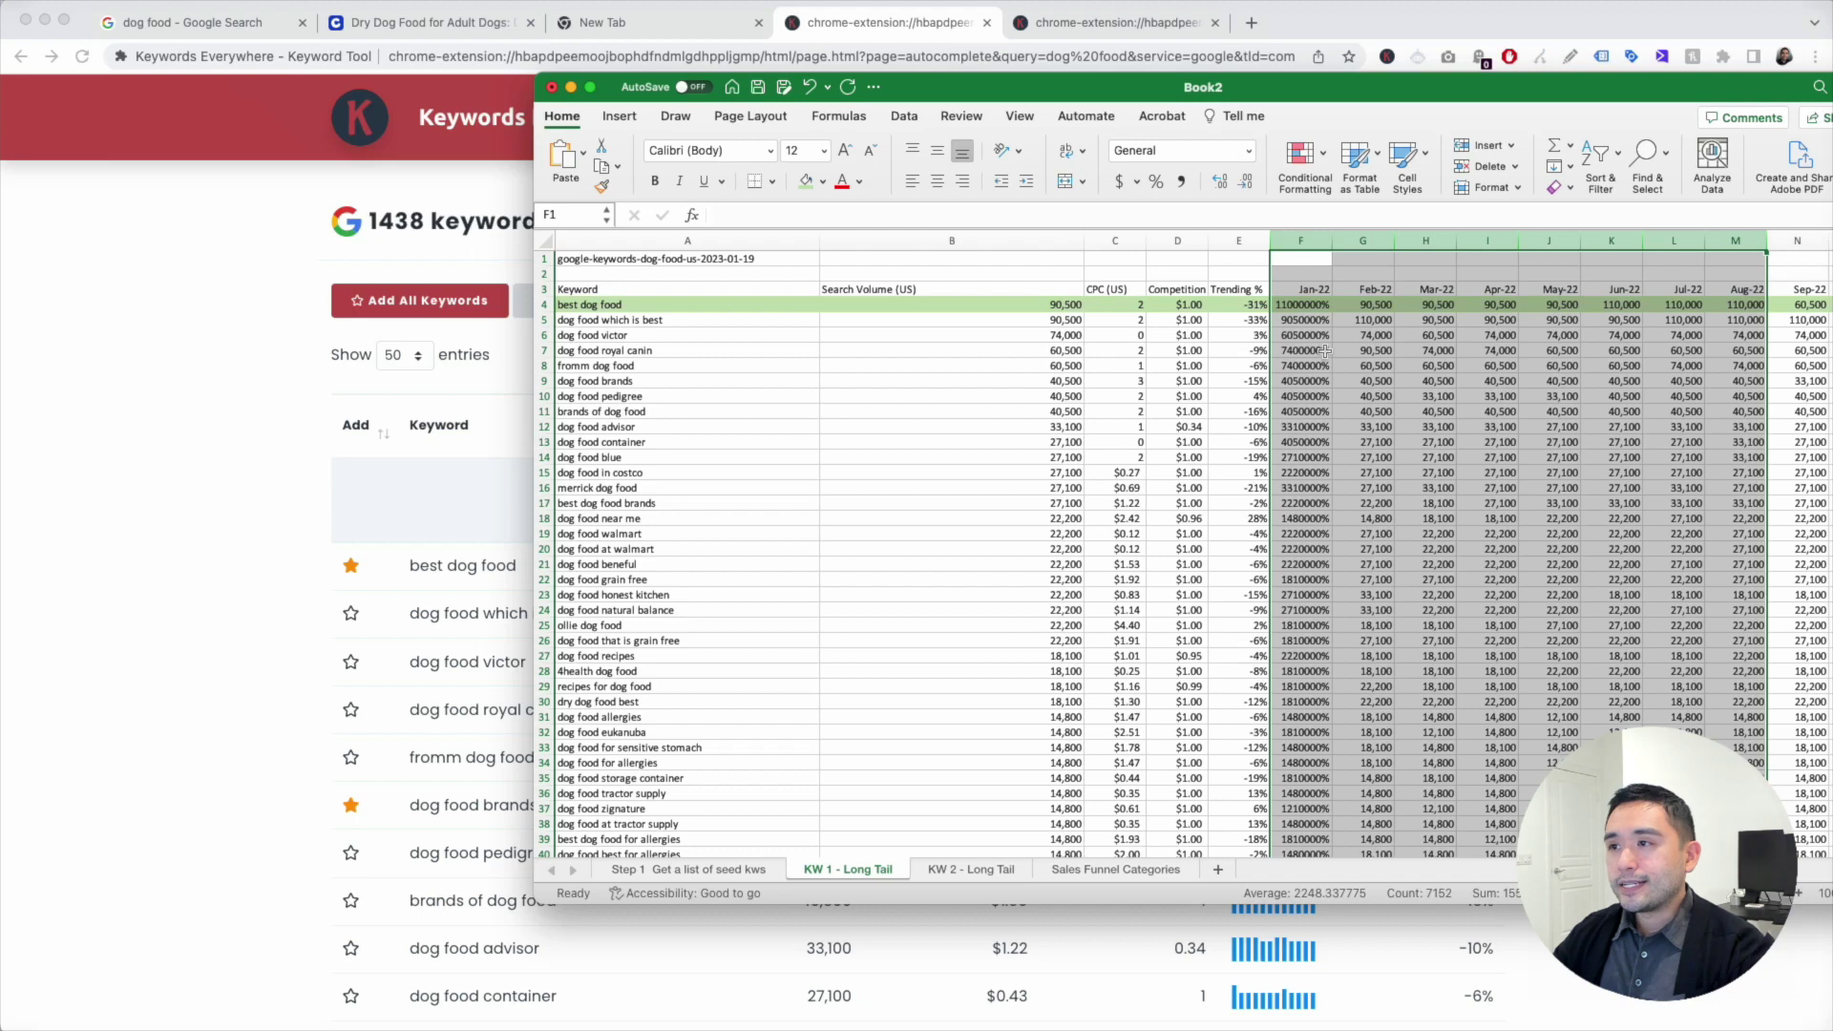
{"action": "scroll", "coordinate": [1325, 350], "scroll_direction": "right", "scroll_amount": 3}
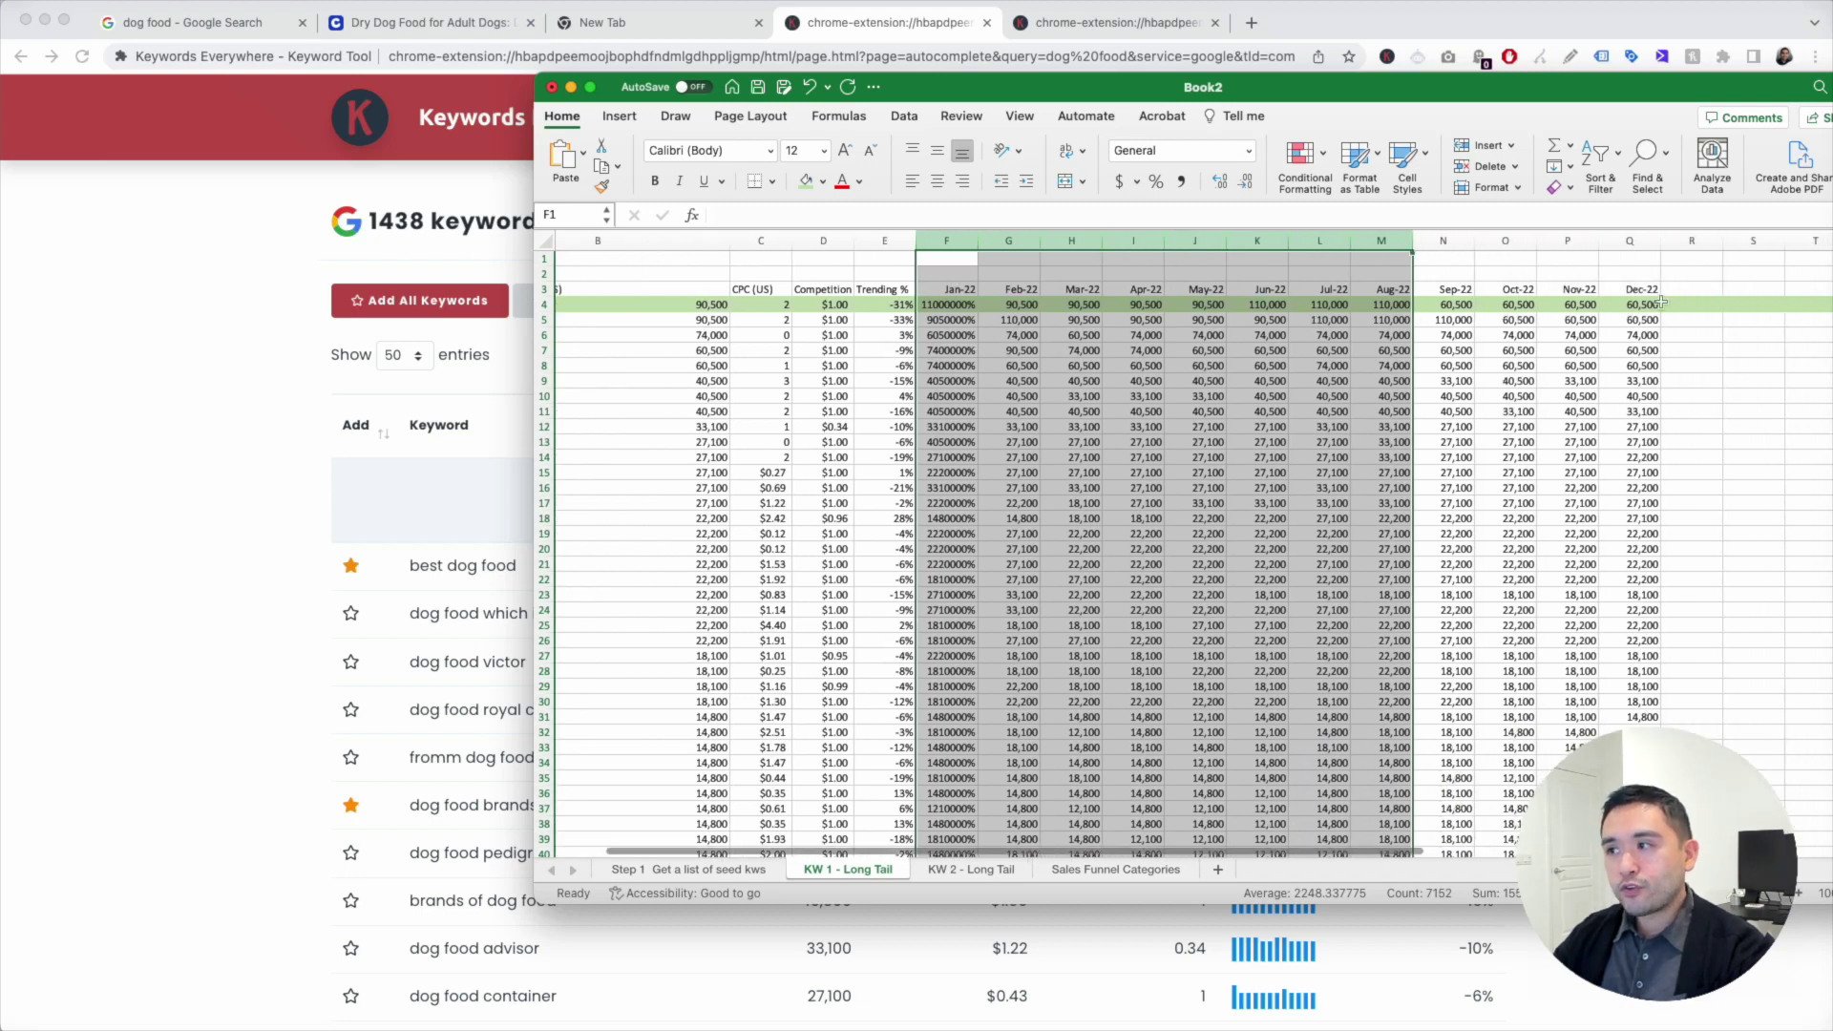
{"action": "left_click", "coordinate": [1632, 350]}
{"action": "scroll", "coordinate": [1241, 573], "scroll_direction": "left", "scroll_amount": 3}
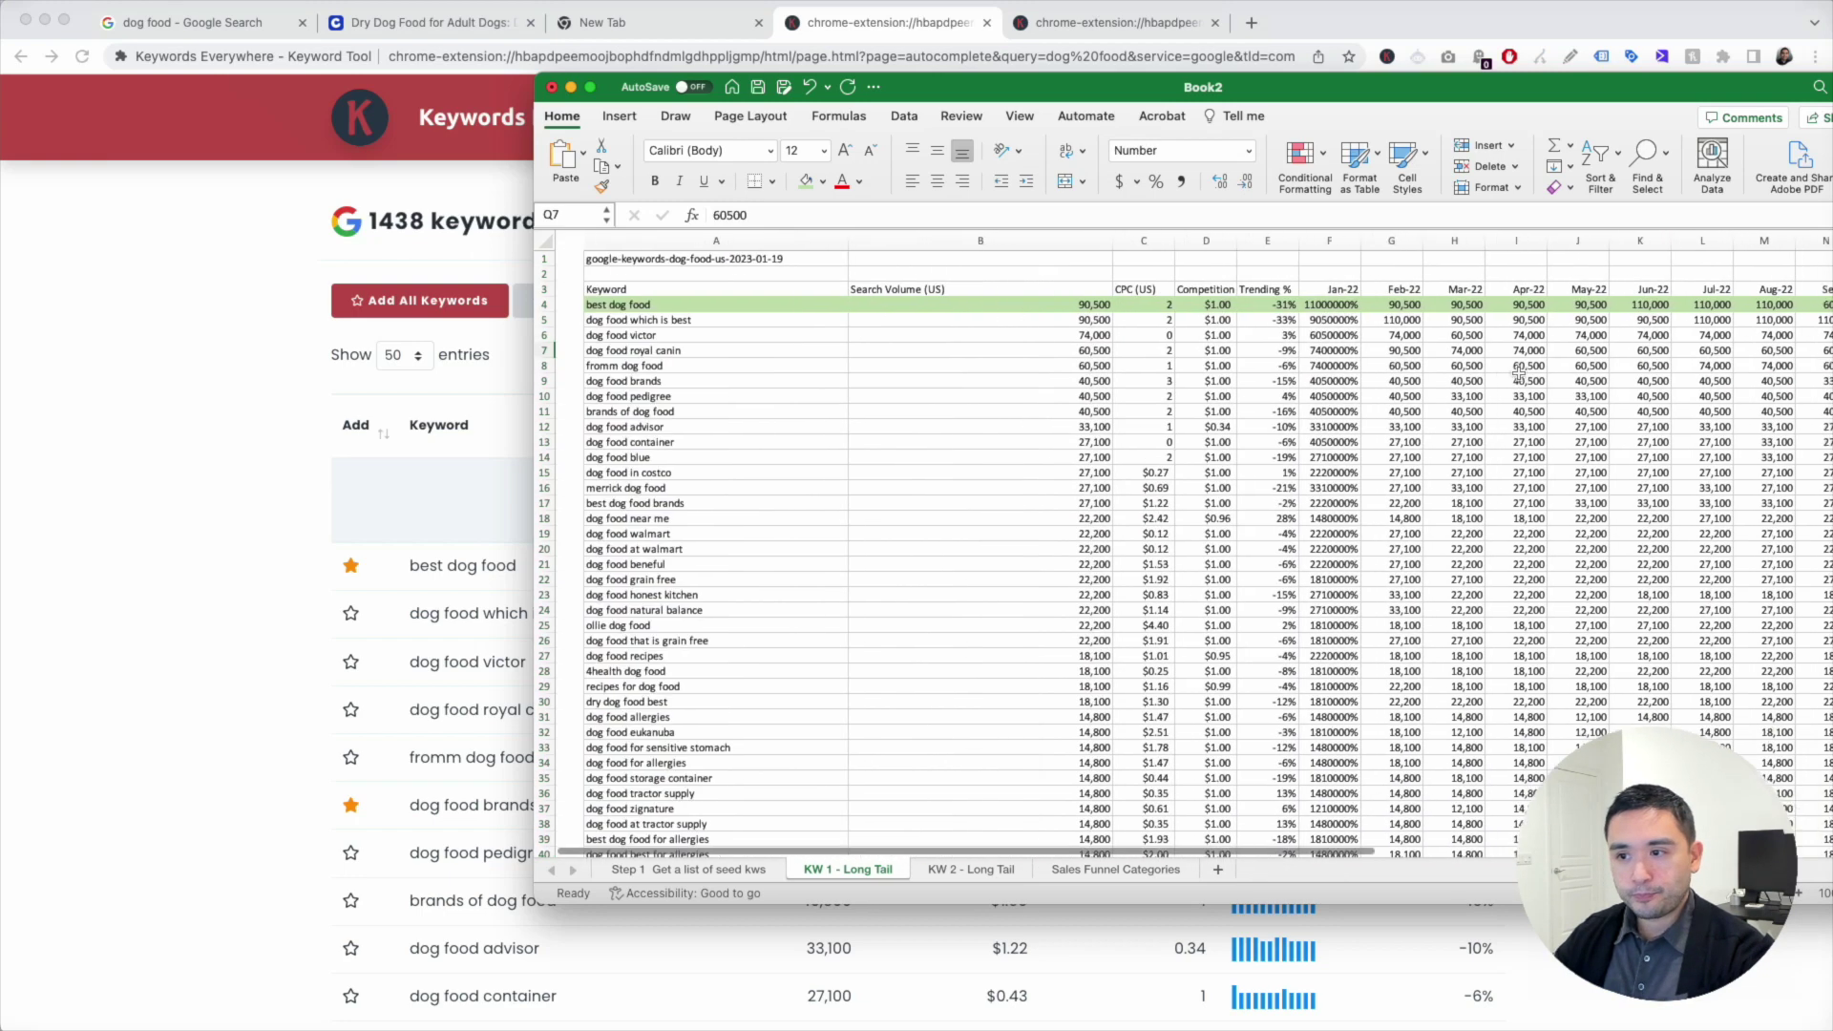
Step: Copy the dry dog food keyword from the Step 1 seed keywords sheet
{"action": "left_click", "coordinate": [749, 871]}
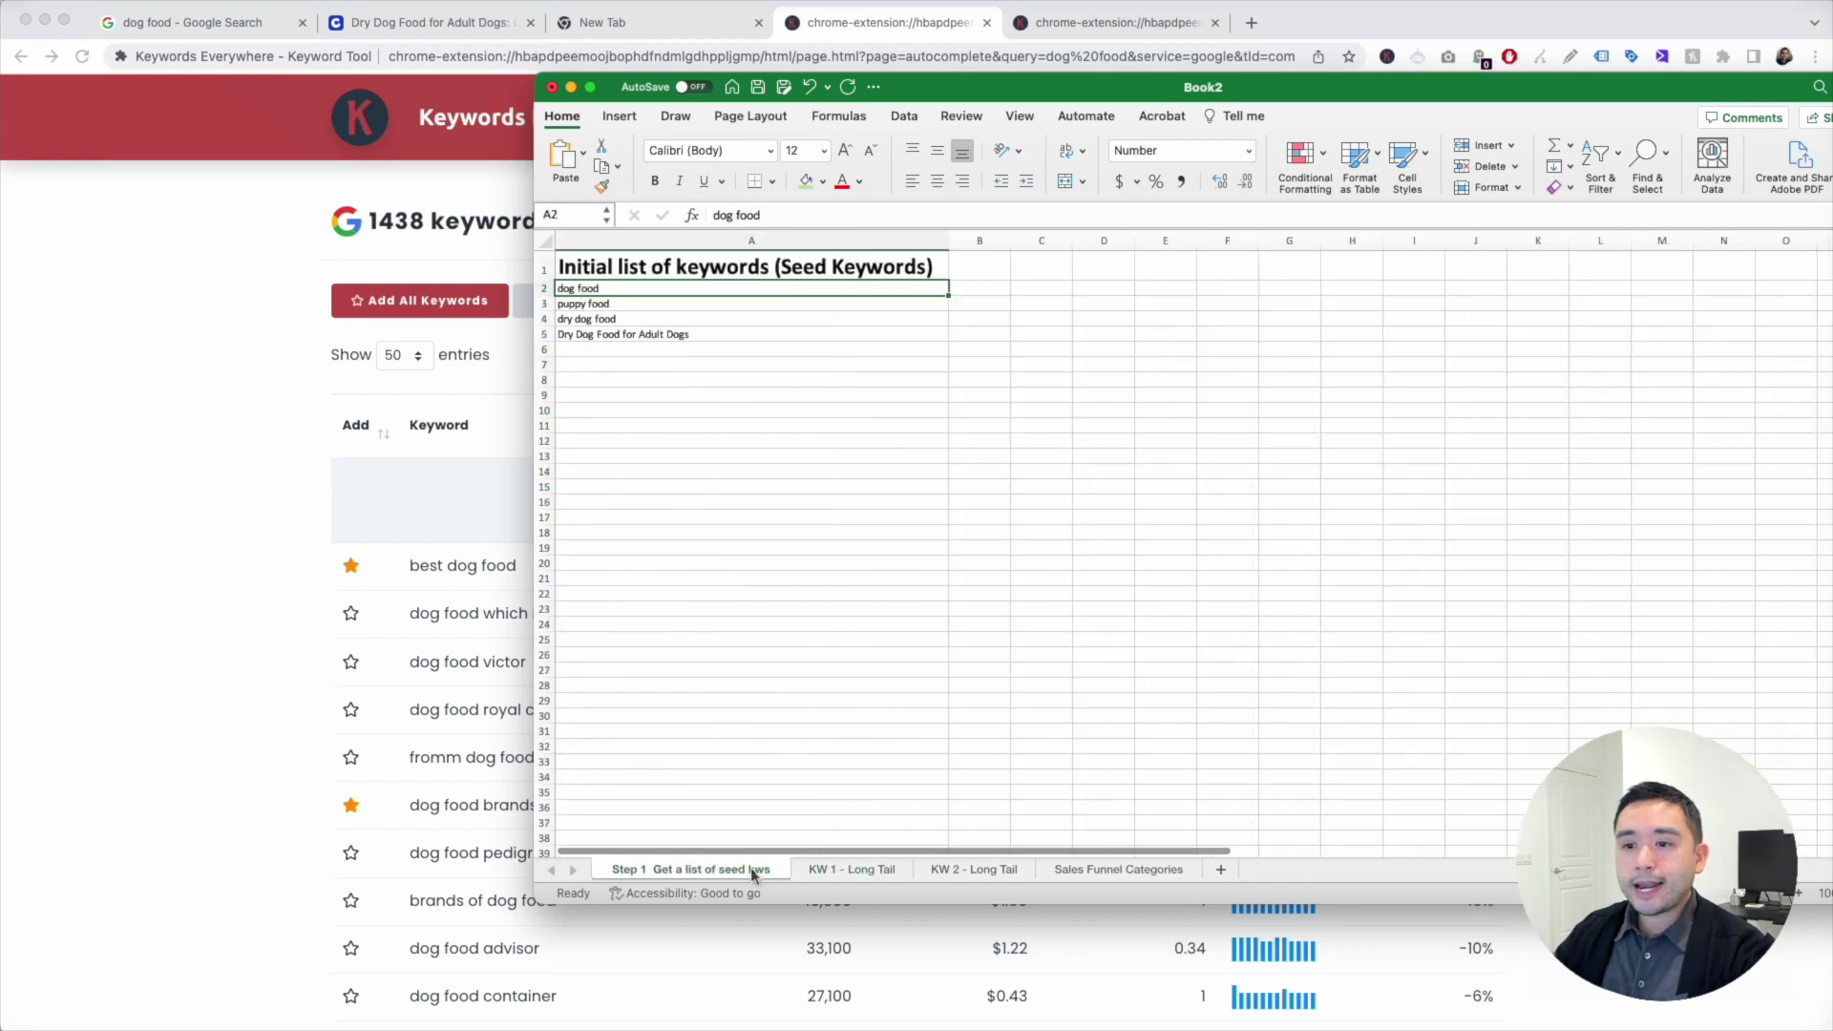
{"action": "left_click", "coordinate": [655, 317]}
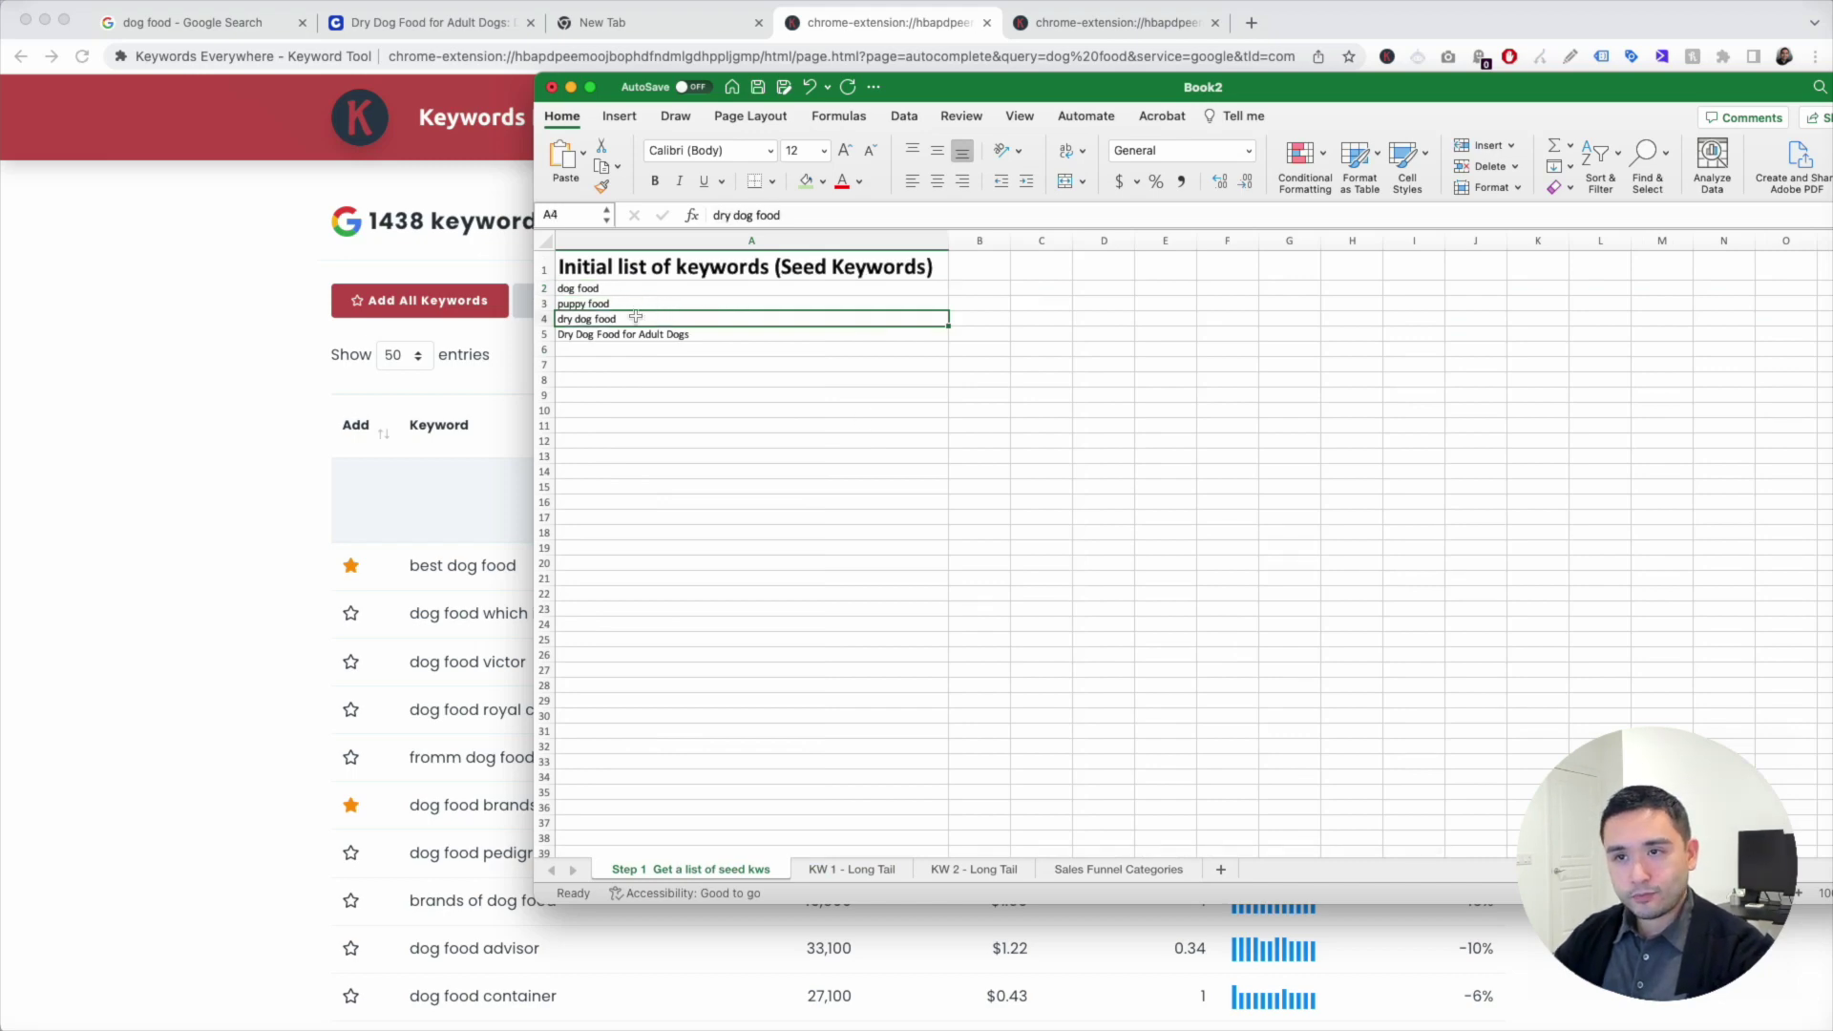
{"action": "left_click", "coordinate": [720, 336]}
{"action": "left_click", "coordinate": [717, 321]}
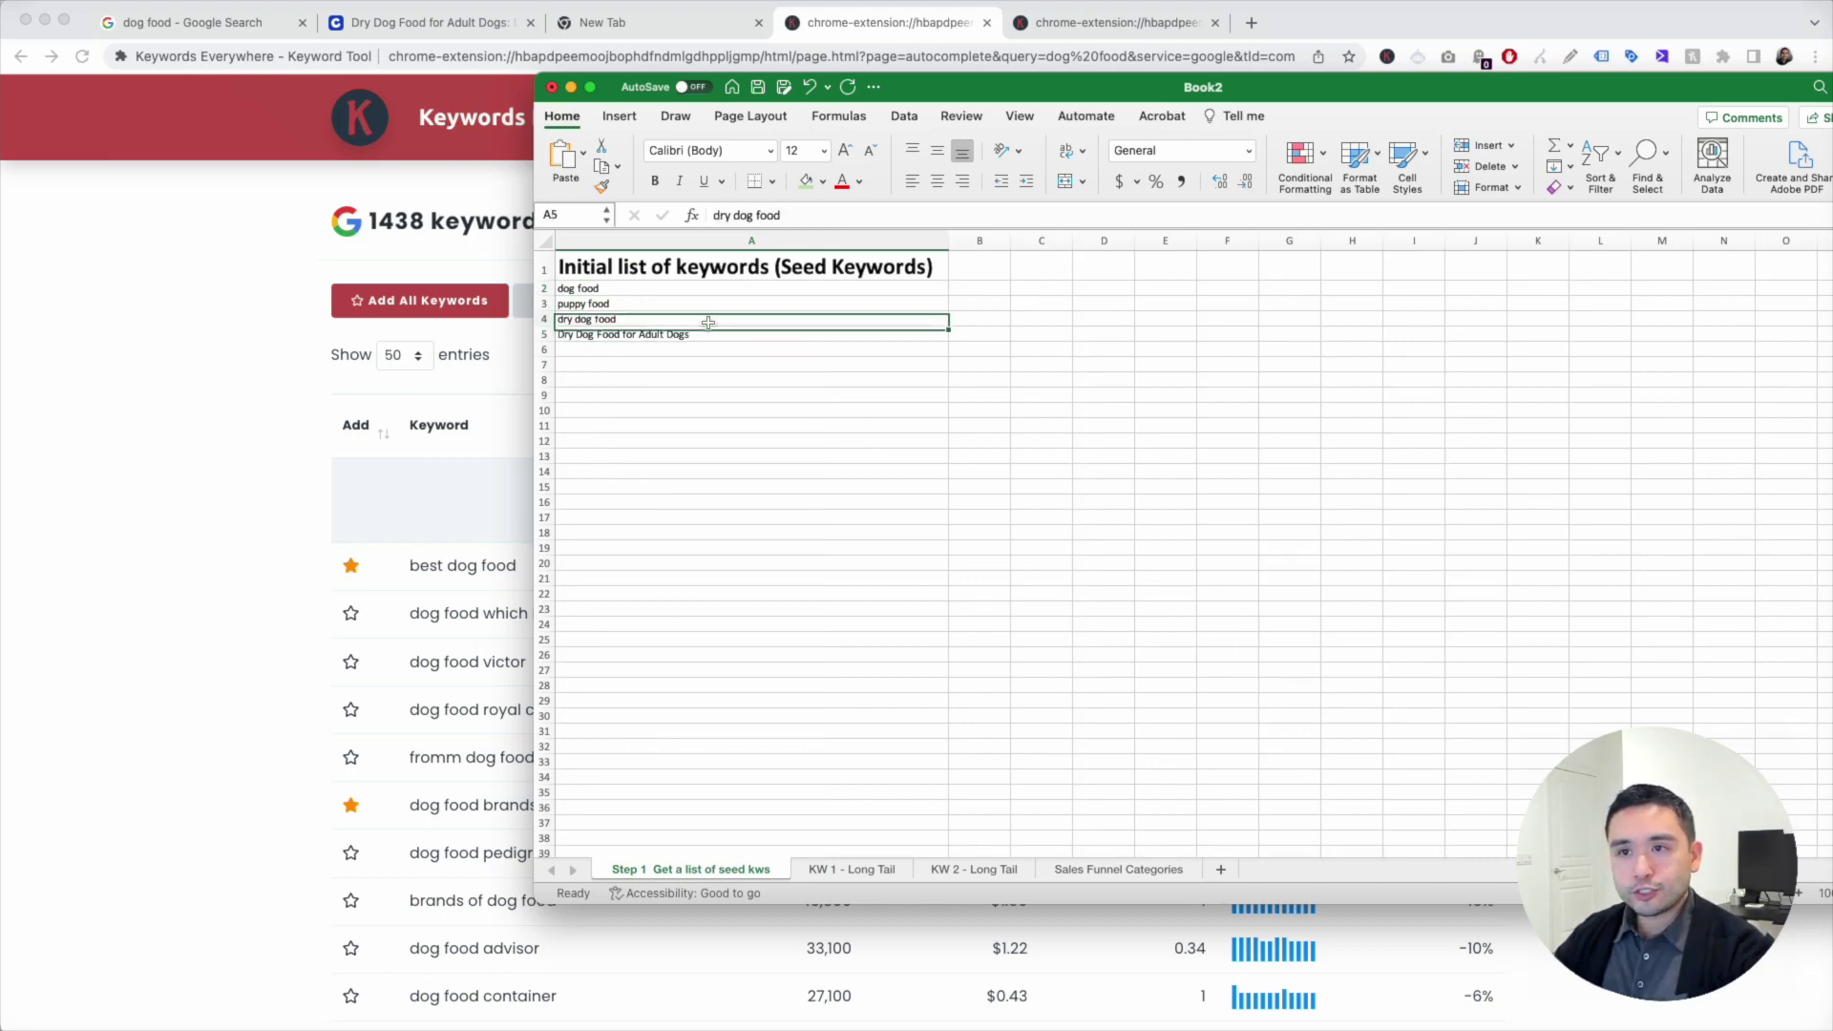
{"action": "key", "text": "super+c"}
Step: Search Google for 'dry dog food', then return to the Keywords Everywhere list and Excel
{"action": "left_click", "coordinate": [310, 317]}
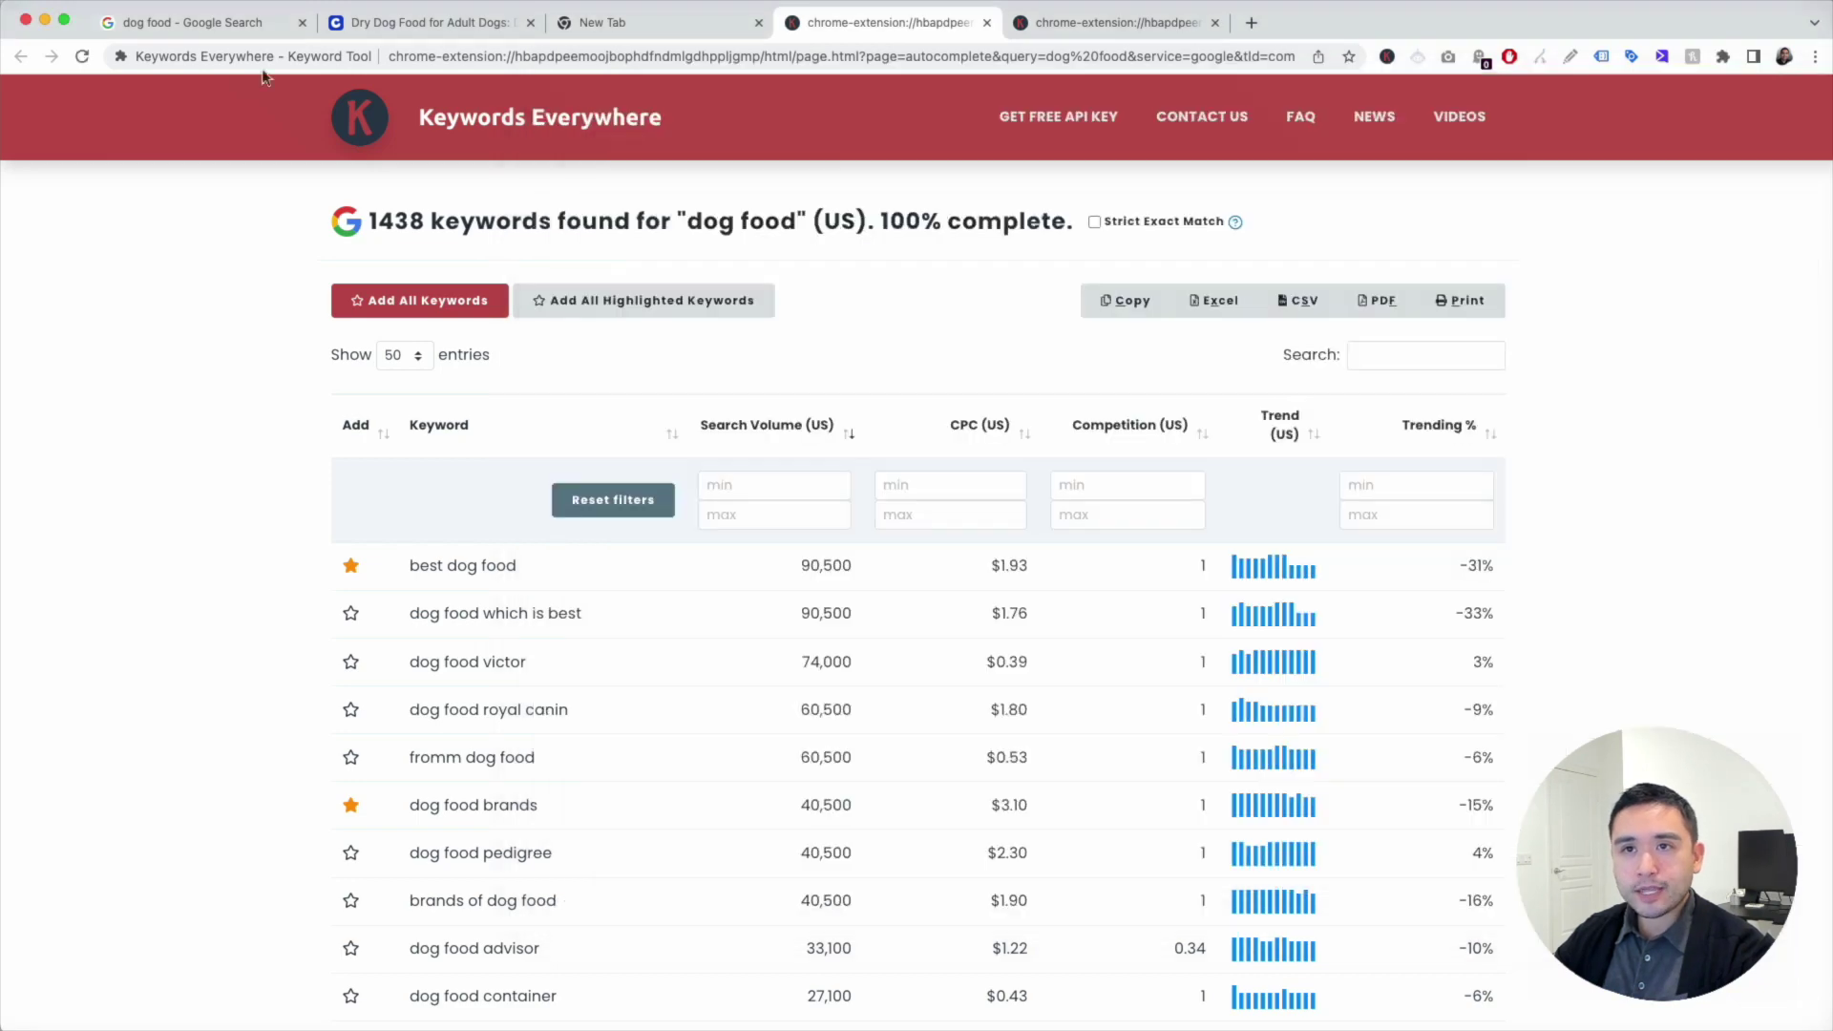
{"action": "left_click", "coordinate": [231, 19]}
{"action": "left_click", "coordinate": [372, 111]}
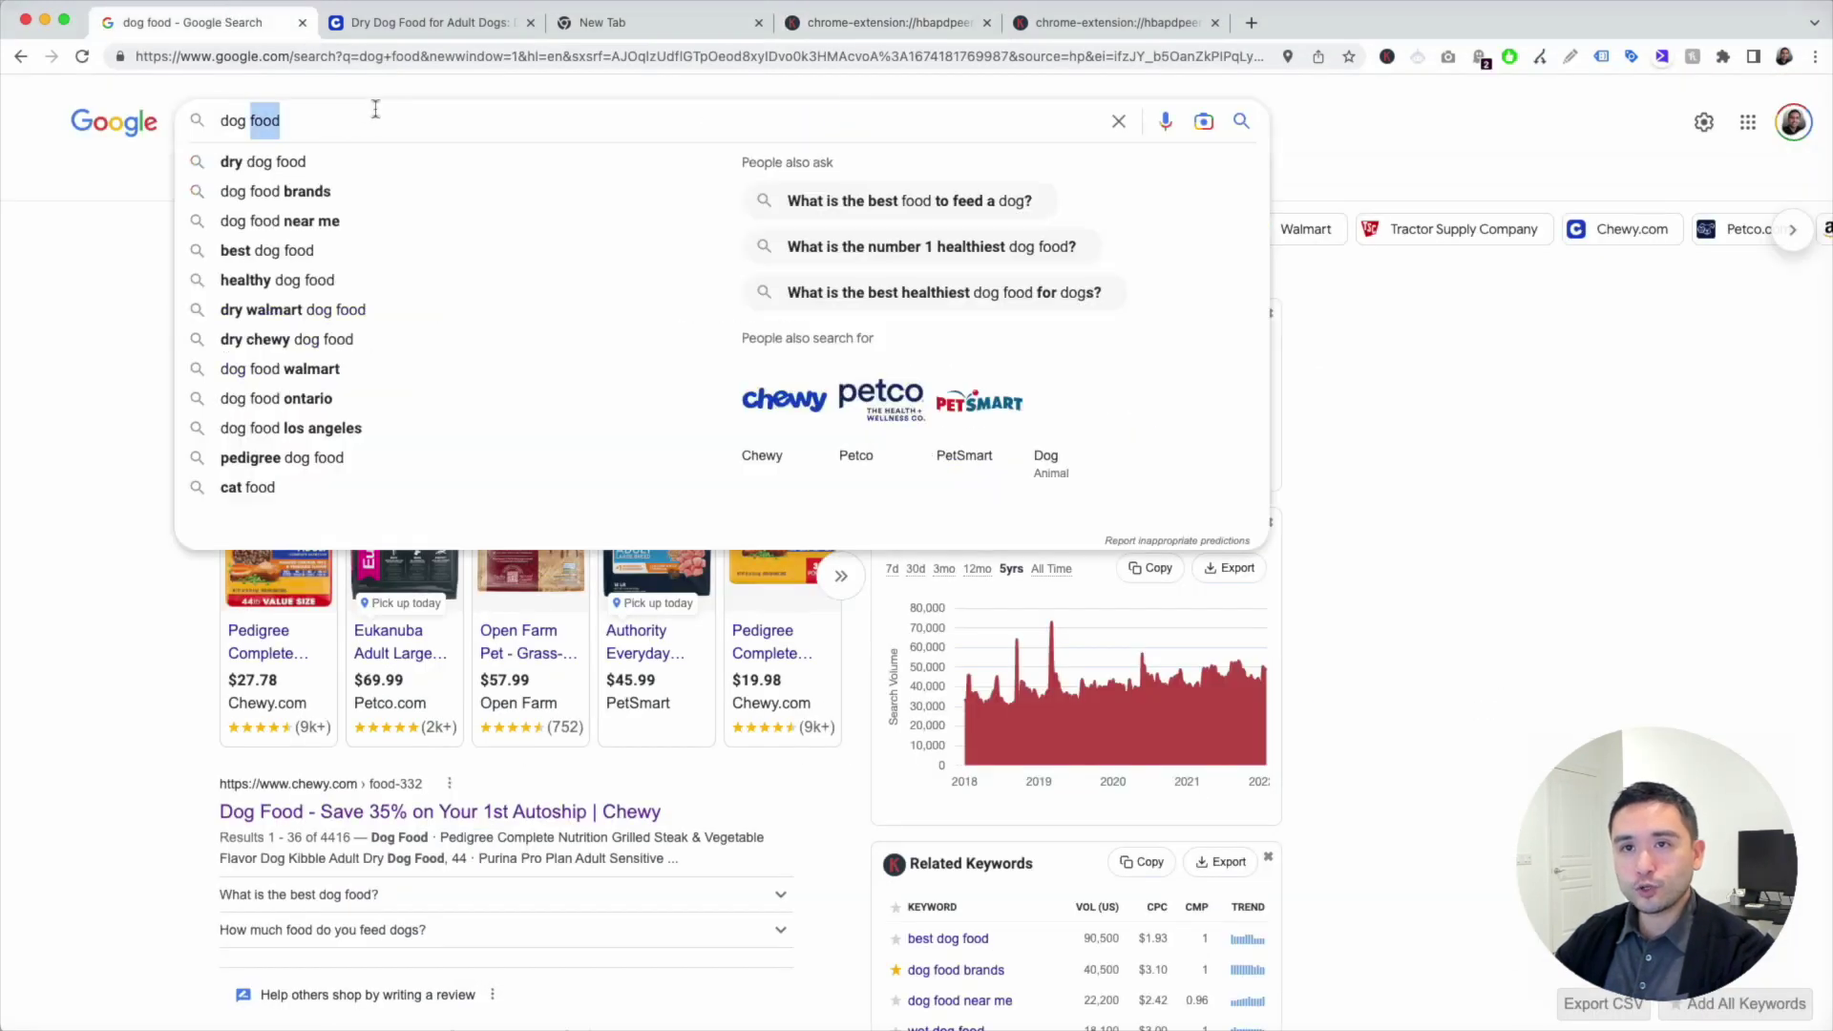
{"action": "key", "text": "super+a"}
{"action": "key", "text": "super+v"}
{"action": "key", "text": "Return"}
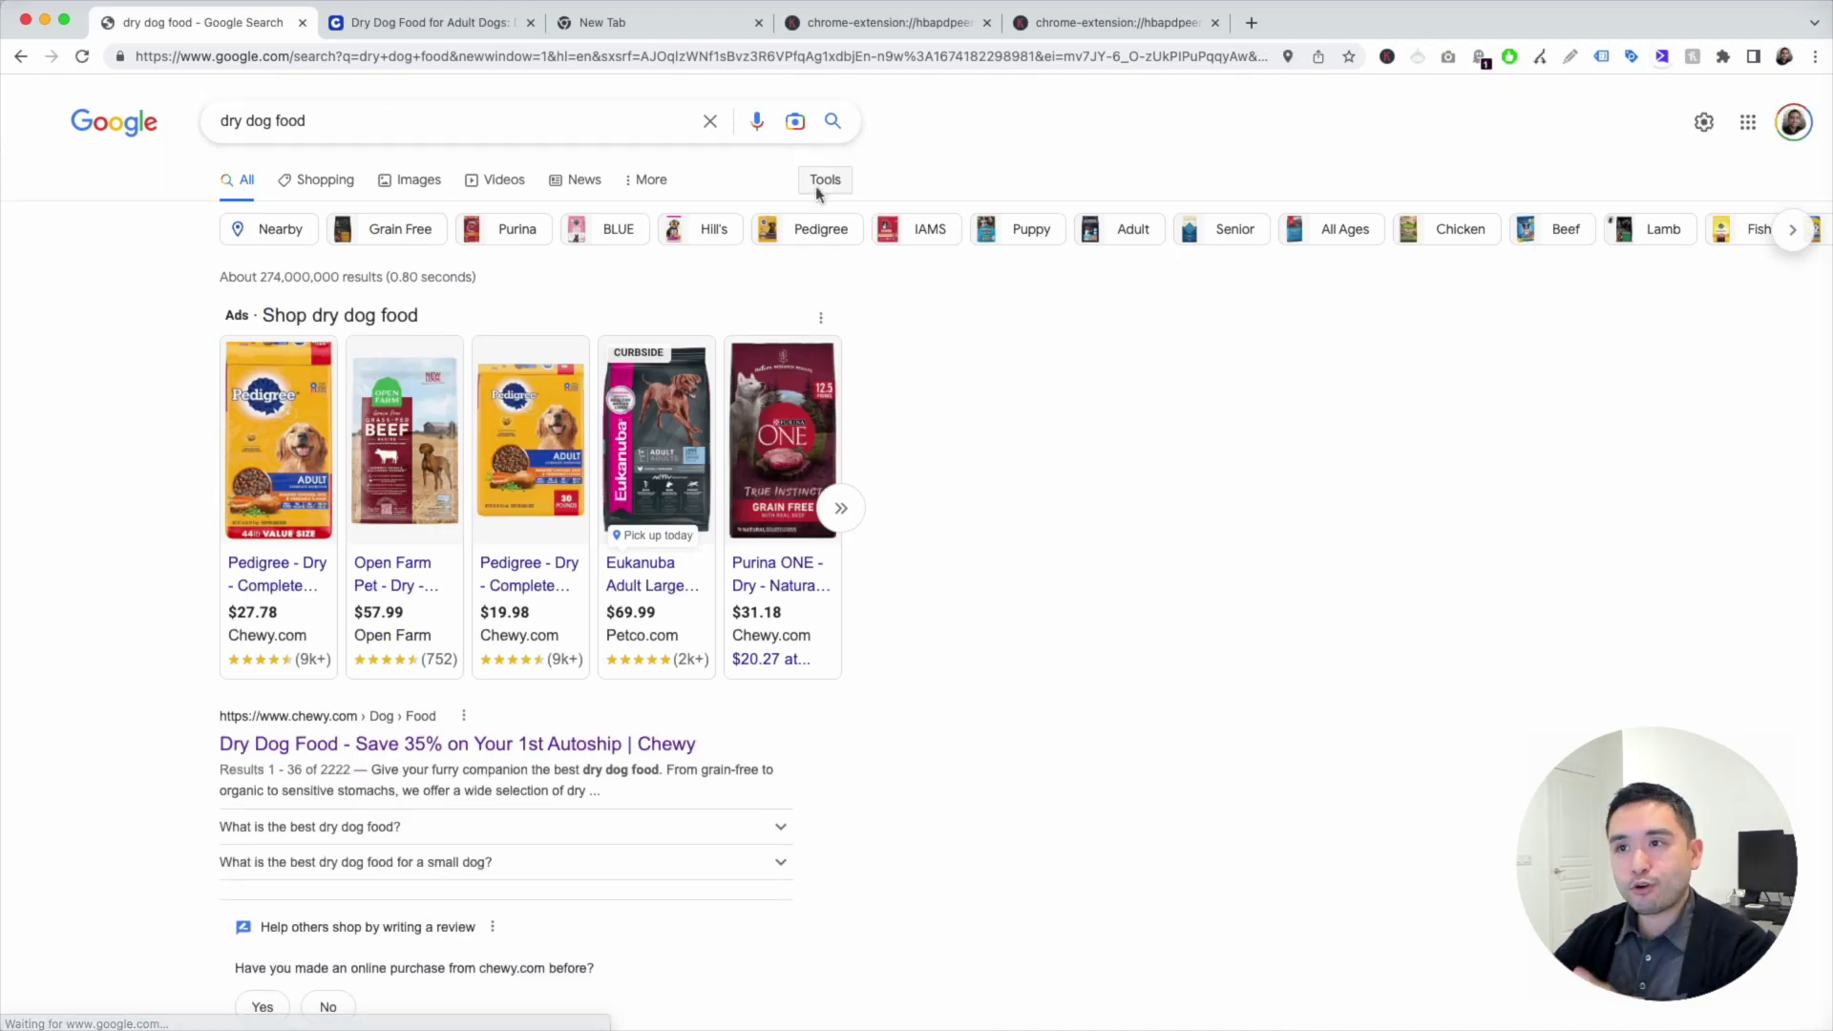
{"action": "left_click", "coordinate": [900, 24]}
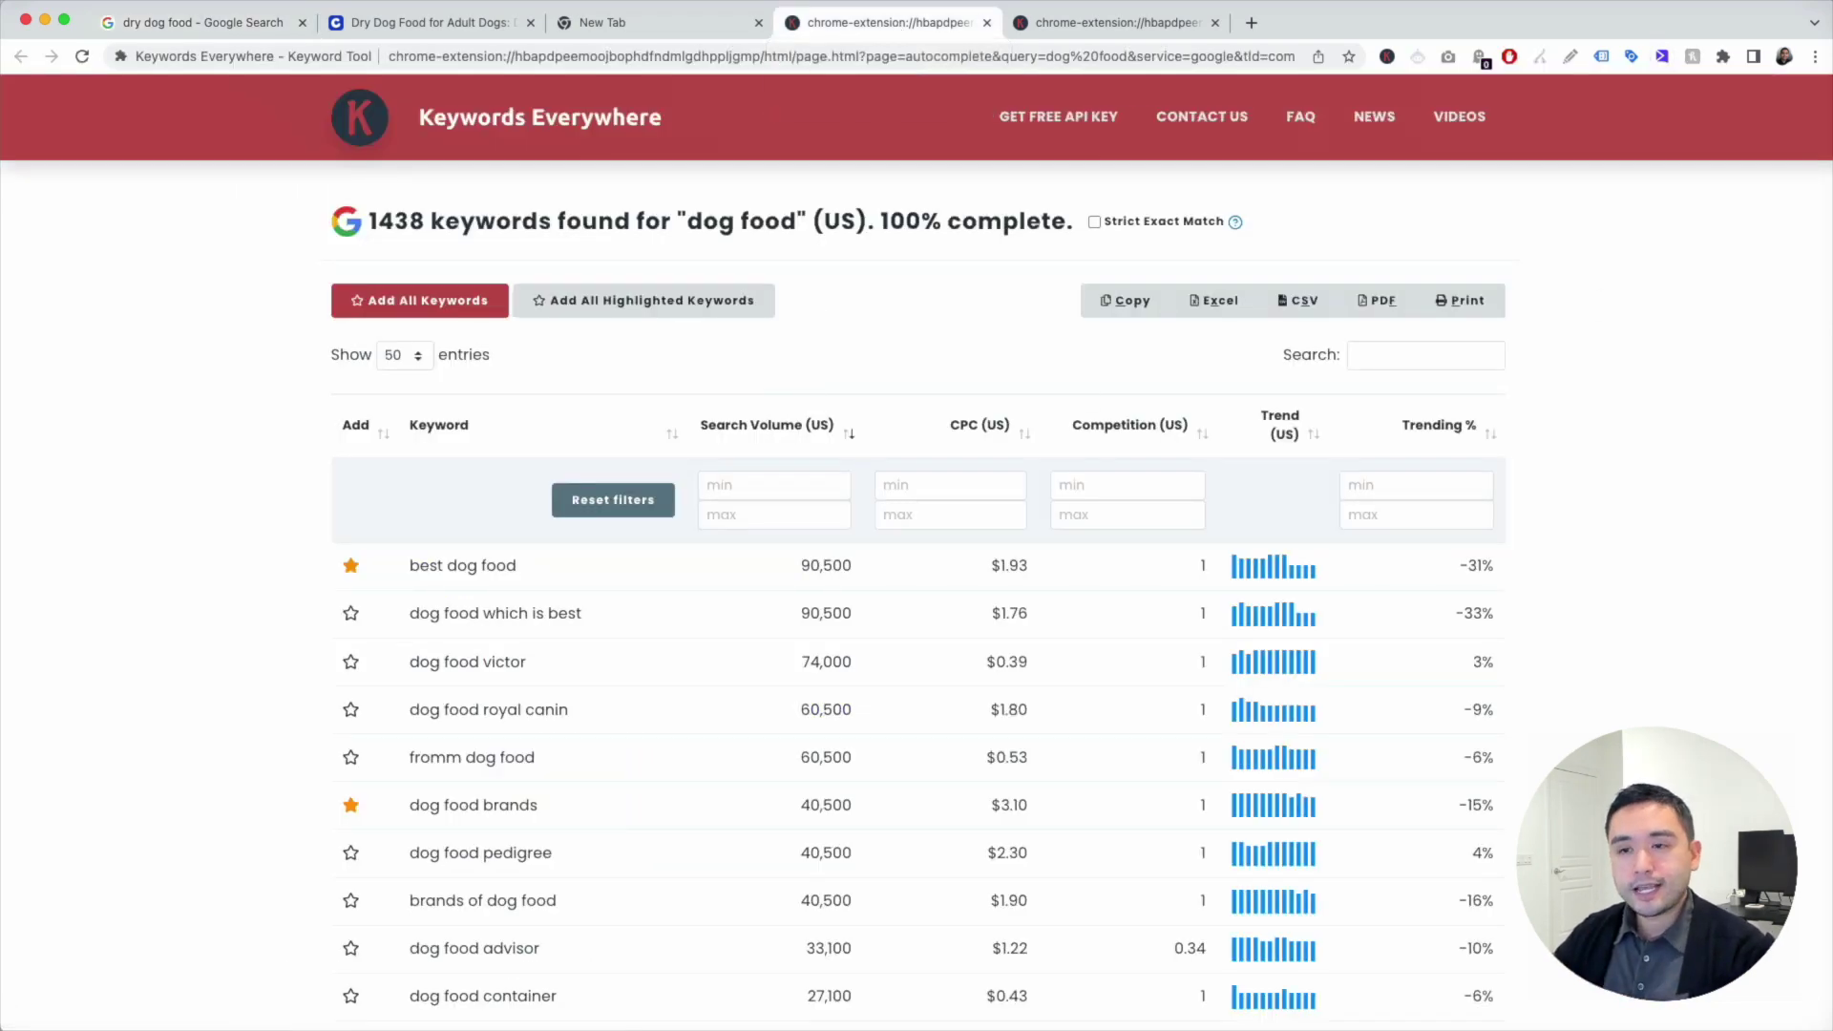
{"action": "key", "text": "super+Tab"}
Step: Check the KW 2 and Step 1 sheets, pick the puppy food seed keyword, and return to KW 1 - Long Tail
{"action": "left_click", "coordinate": [849, 869]}
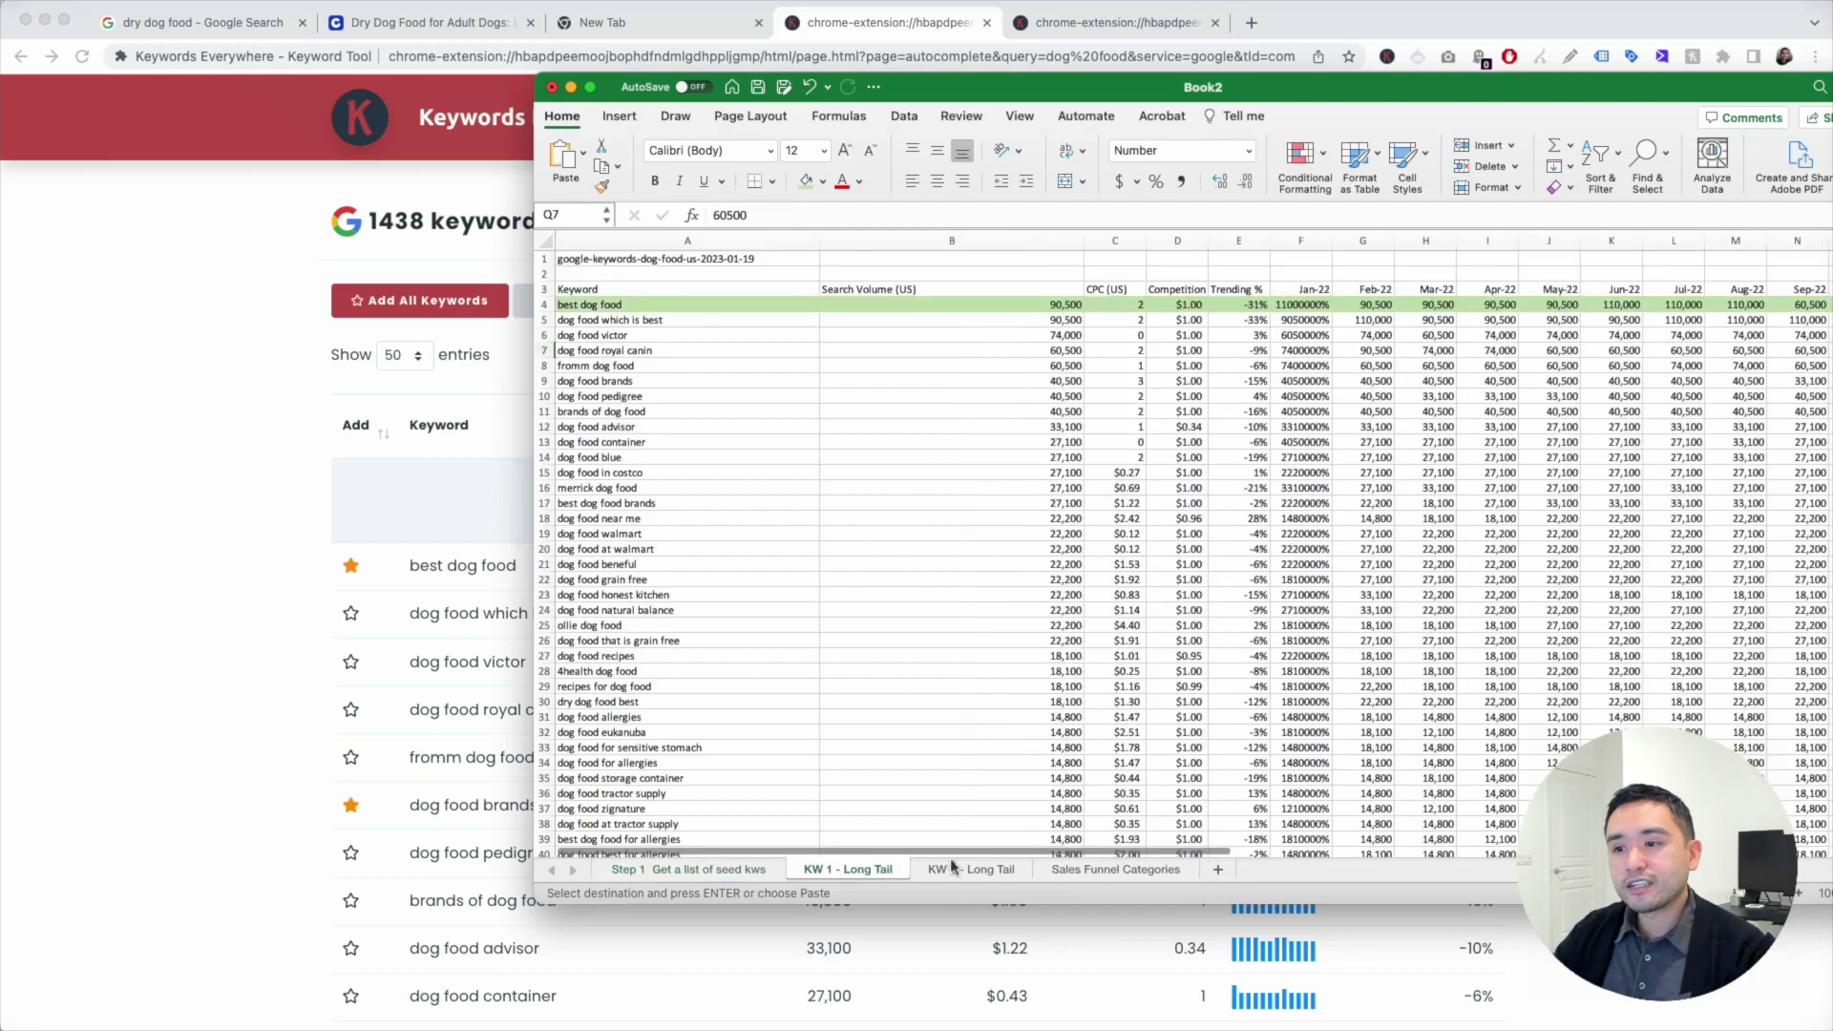
{"action": "left_click", "coordinate": [951, 864]}
{"action": "left_click", "coordinate": [718, 864]}
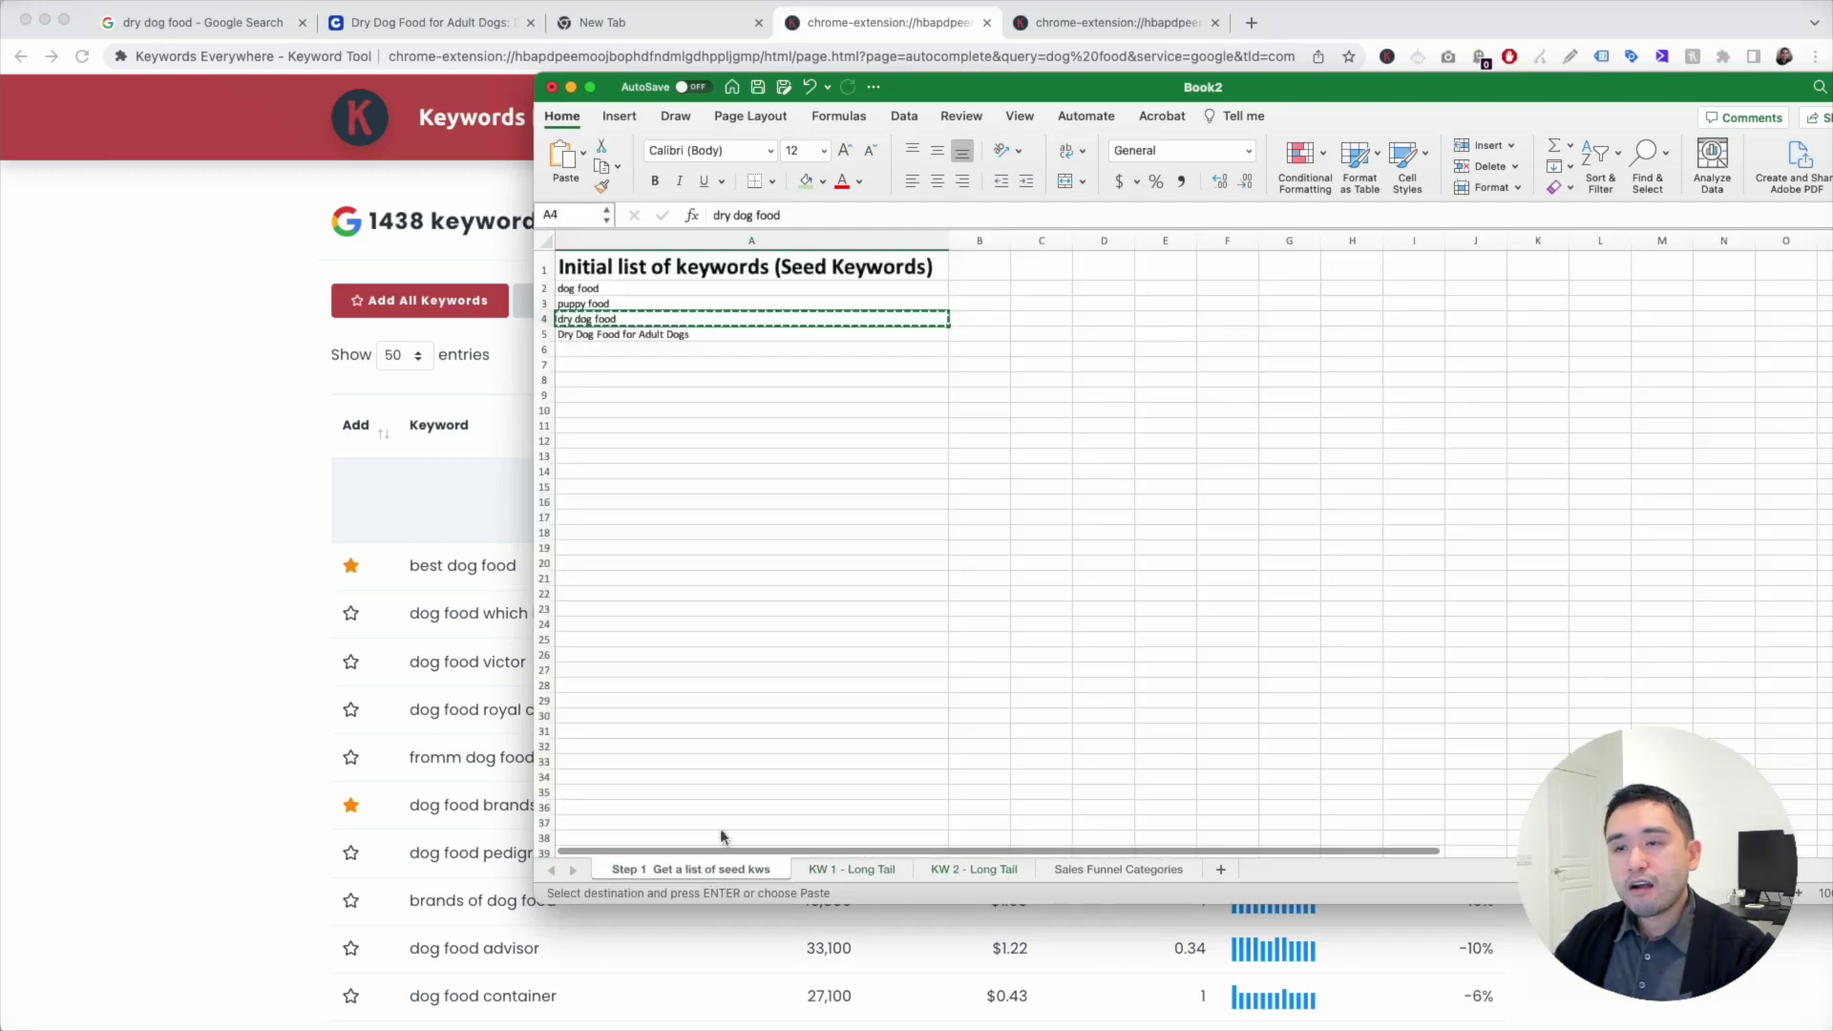
{"action": "left_click", "coordinate": [624, 305]}
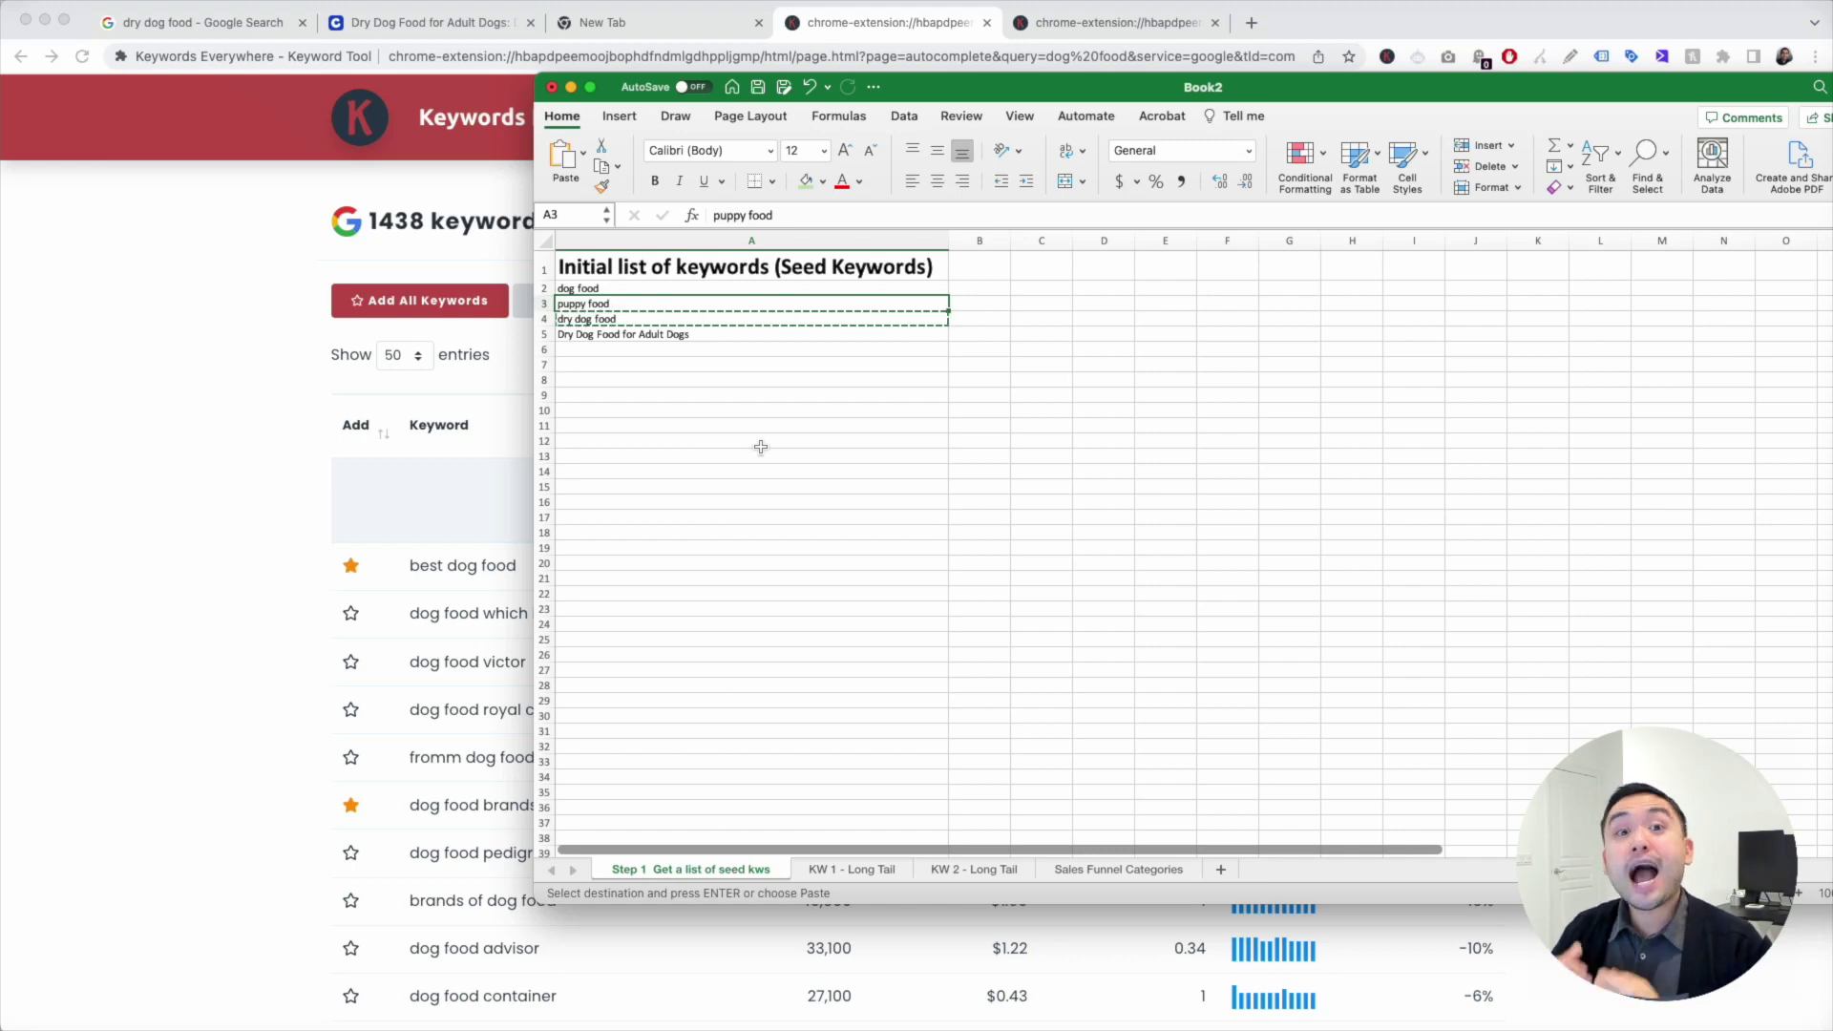
{"action": "left_click", "coordinate": [862, 869]}
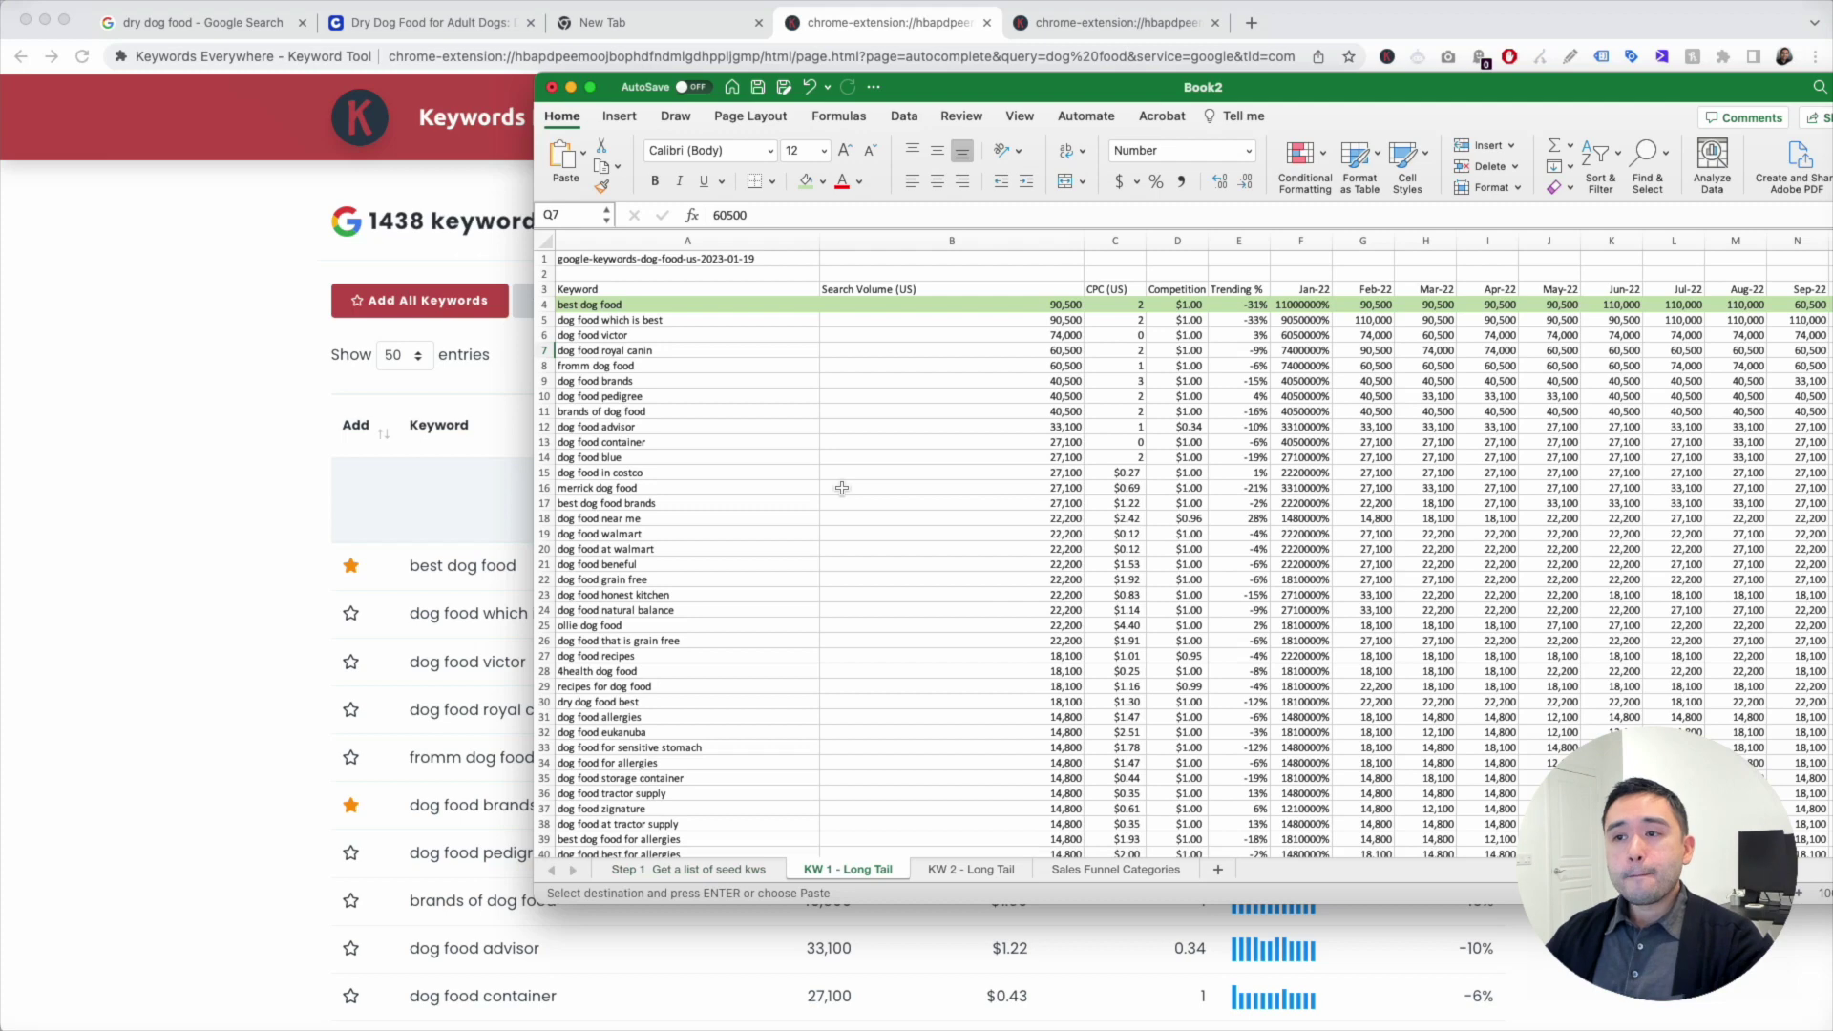
Step: Review the Navigational, Informational and Transactional category definitions and their keyword modifiers
{"action": "left_click", "coordinate": [1093, 872]}
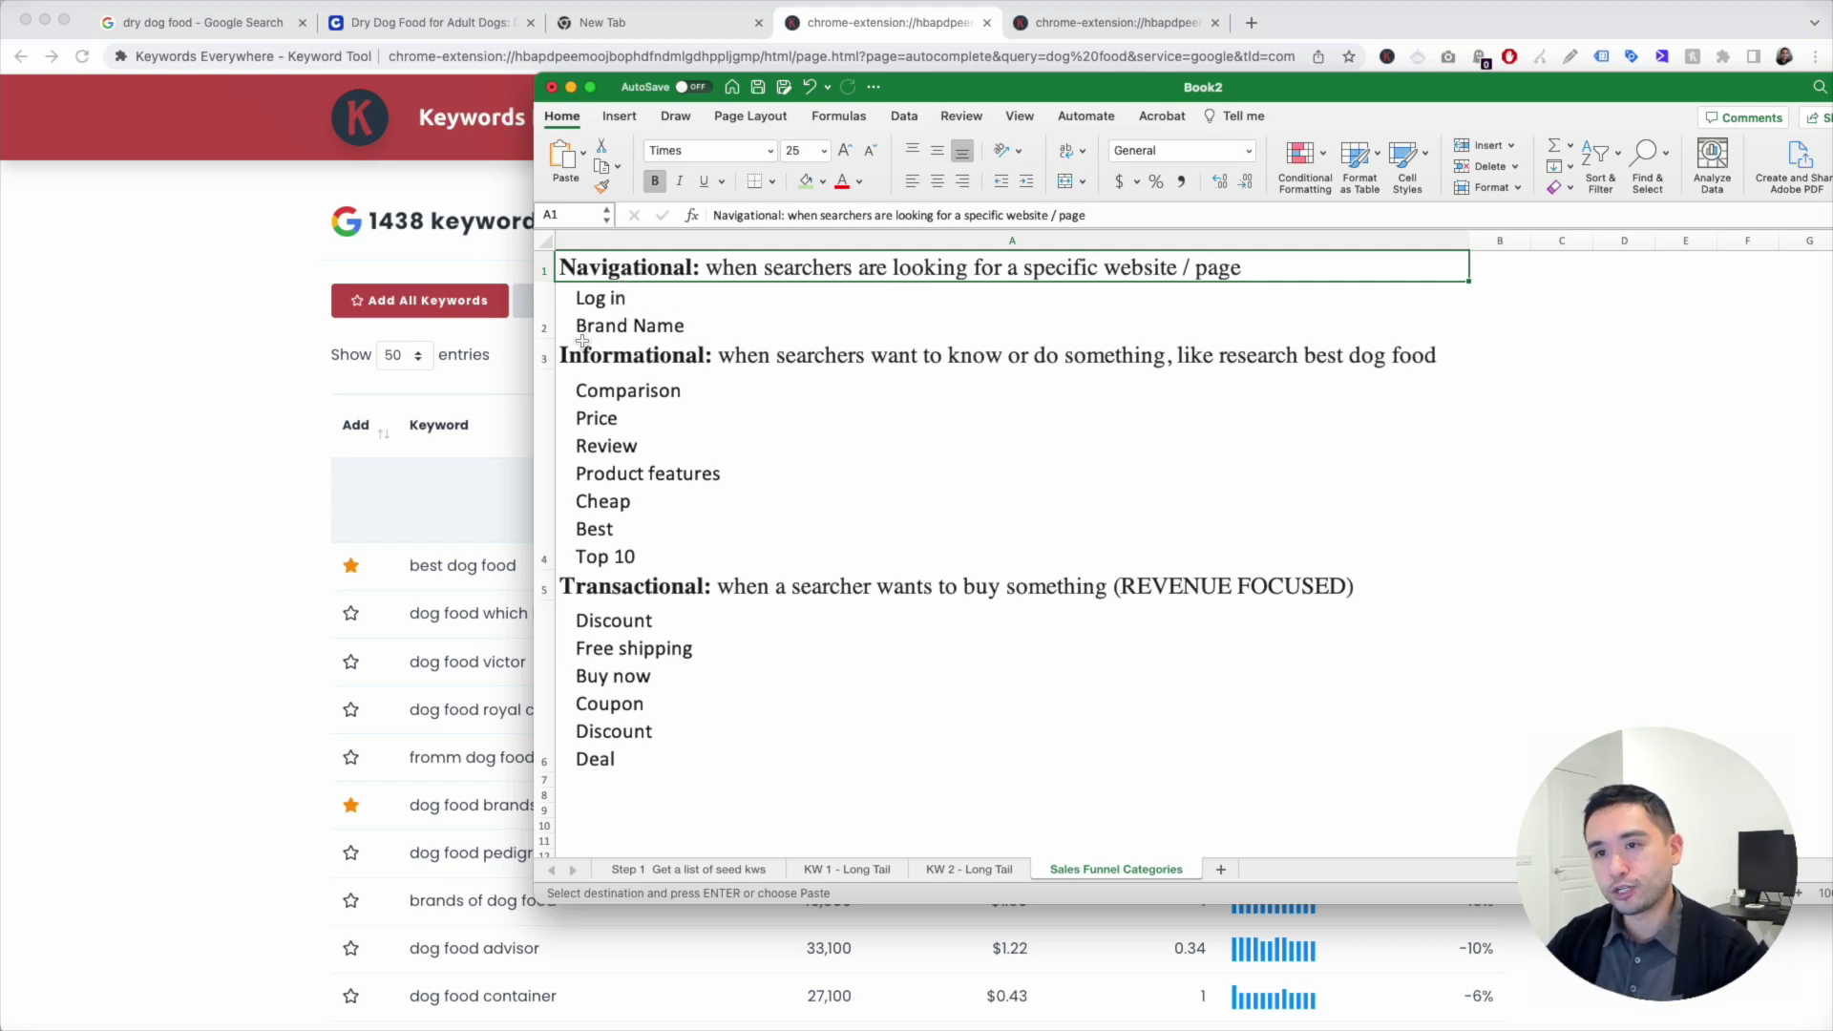
{"action": "left_click", "coordinate": [548, 356]}
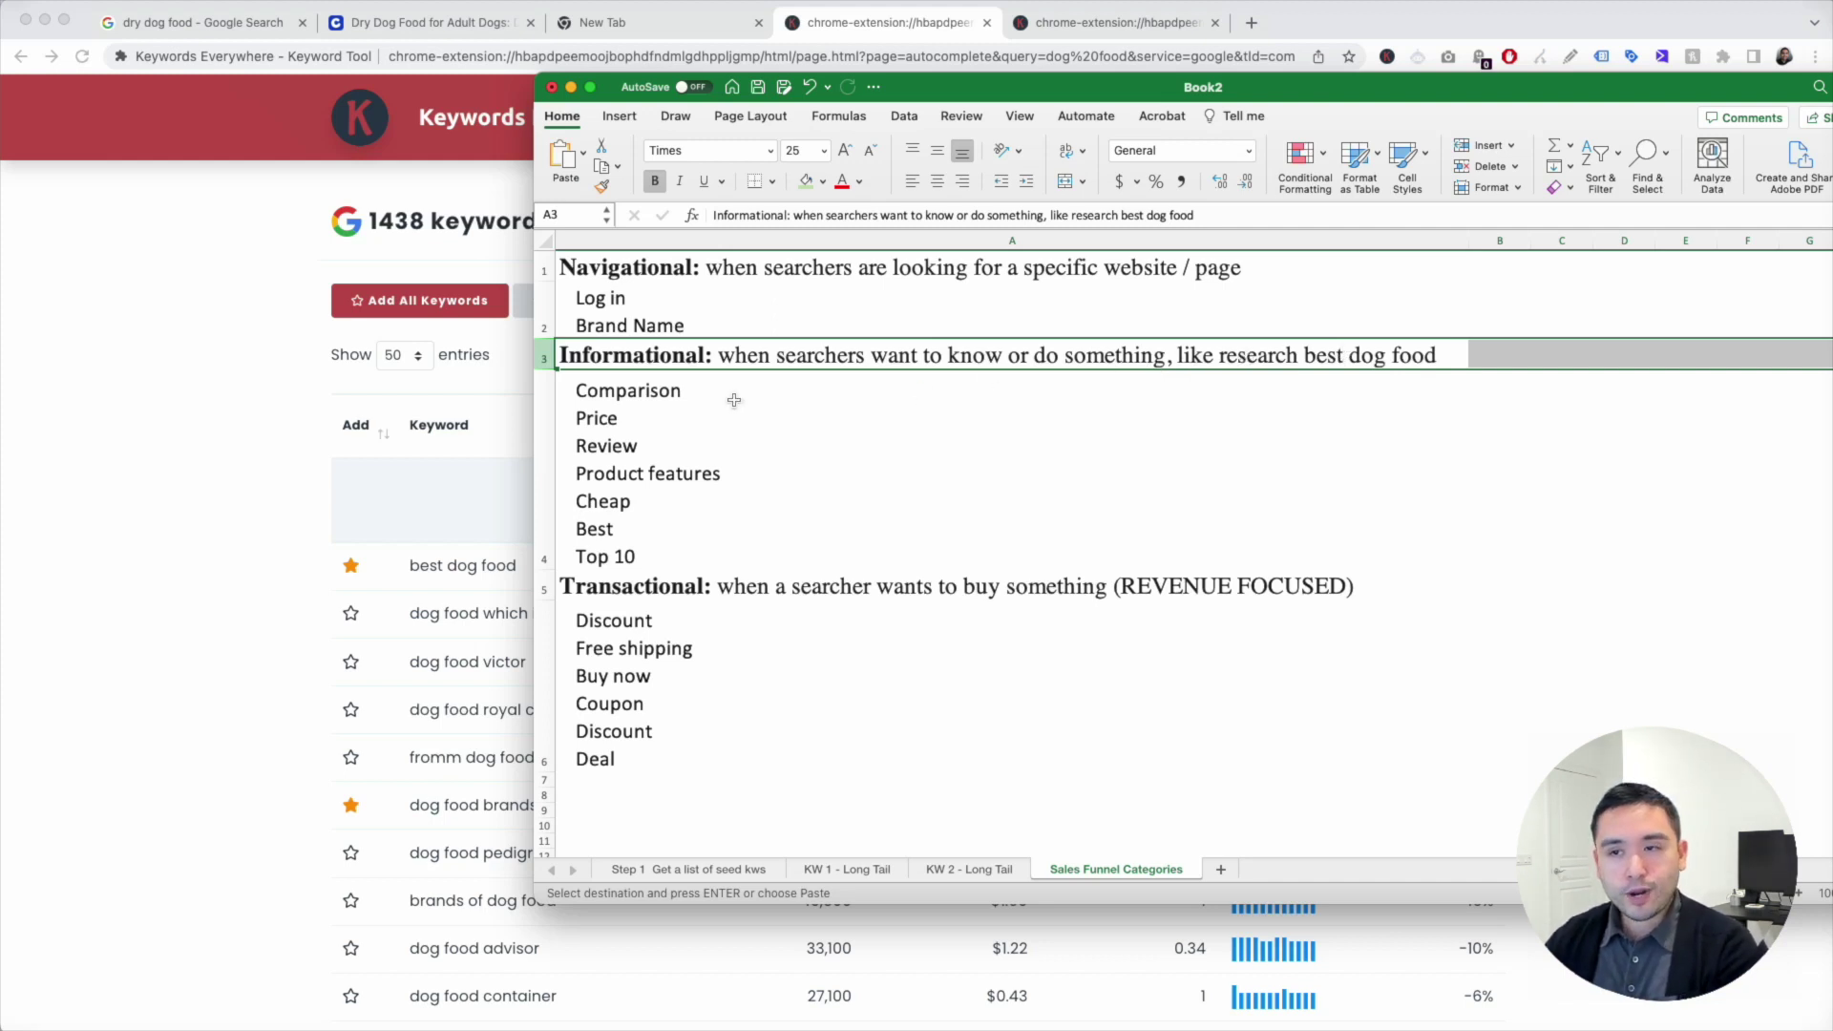
{"action": "left_click", "coordinate": [637, 392]}
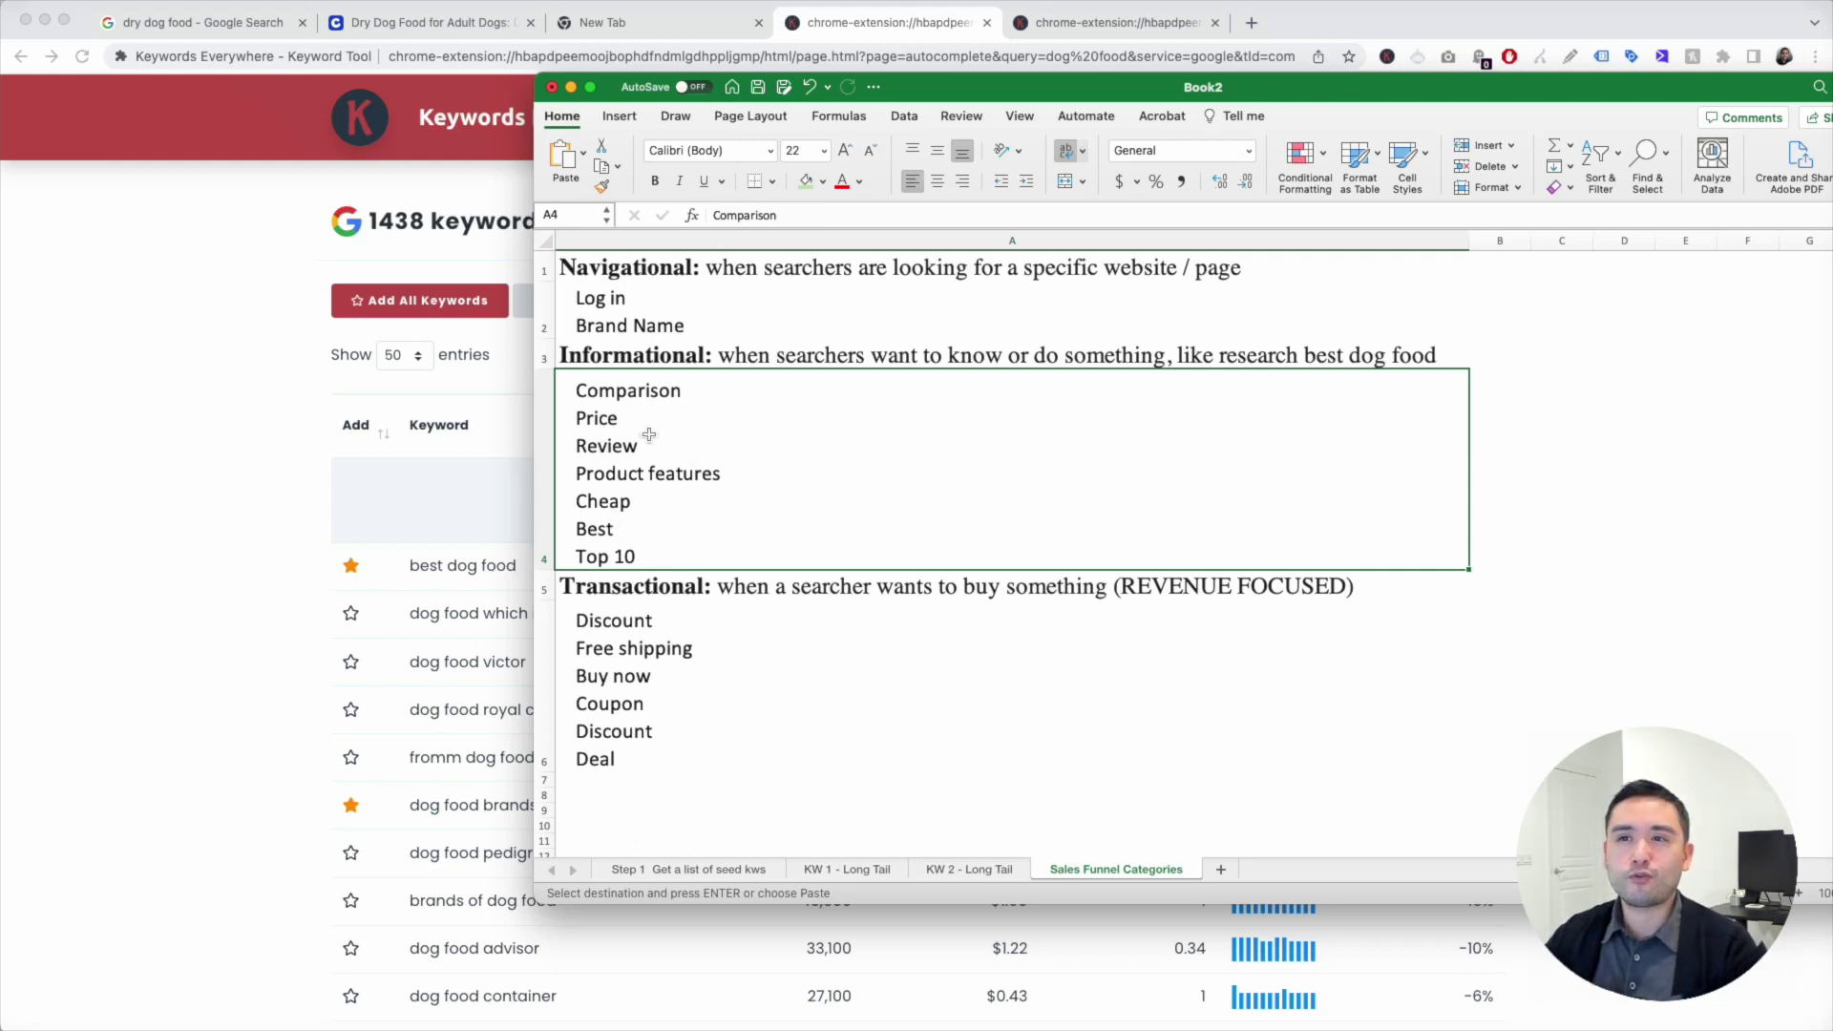
{"action": "left_click", "coordinate": [607, 592]}
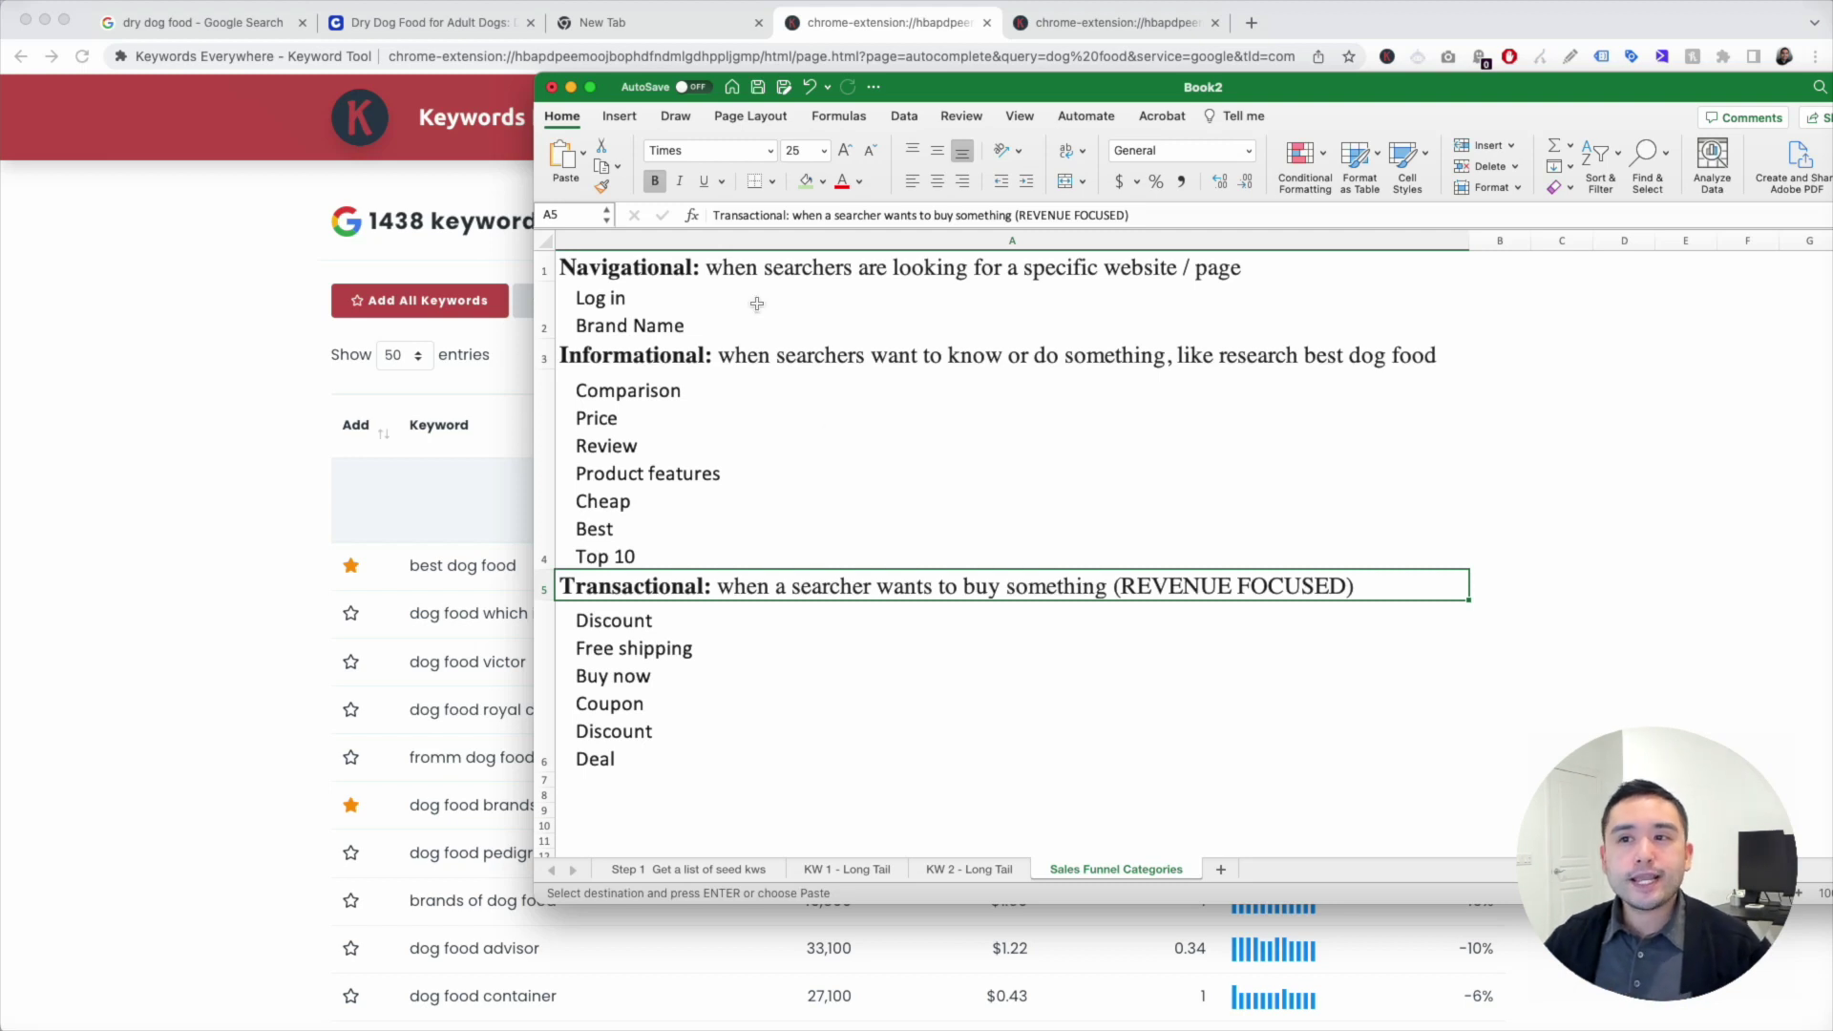
Step: Select the Transactional heading and its modifiers, then return to the KW 1 - Long Tail sheet
{"action": "left_click_drag", "start_coordinate": [640, 371], "coordinate": [626, 751]}
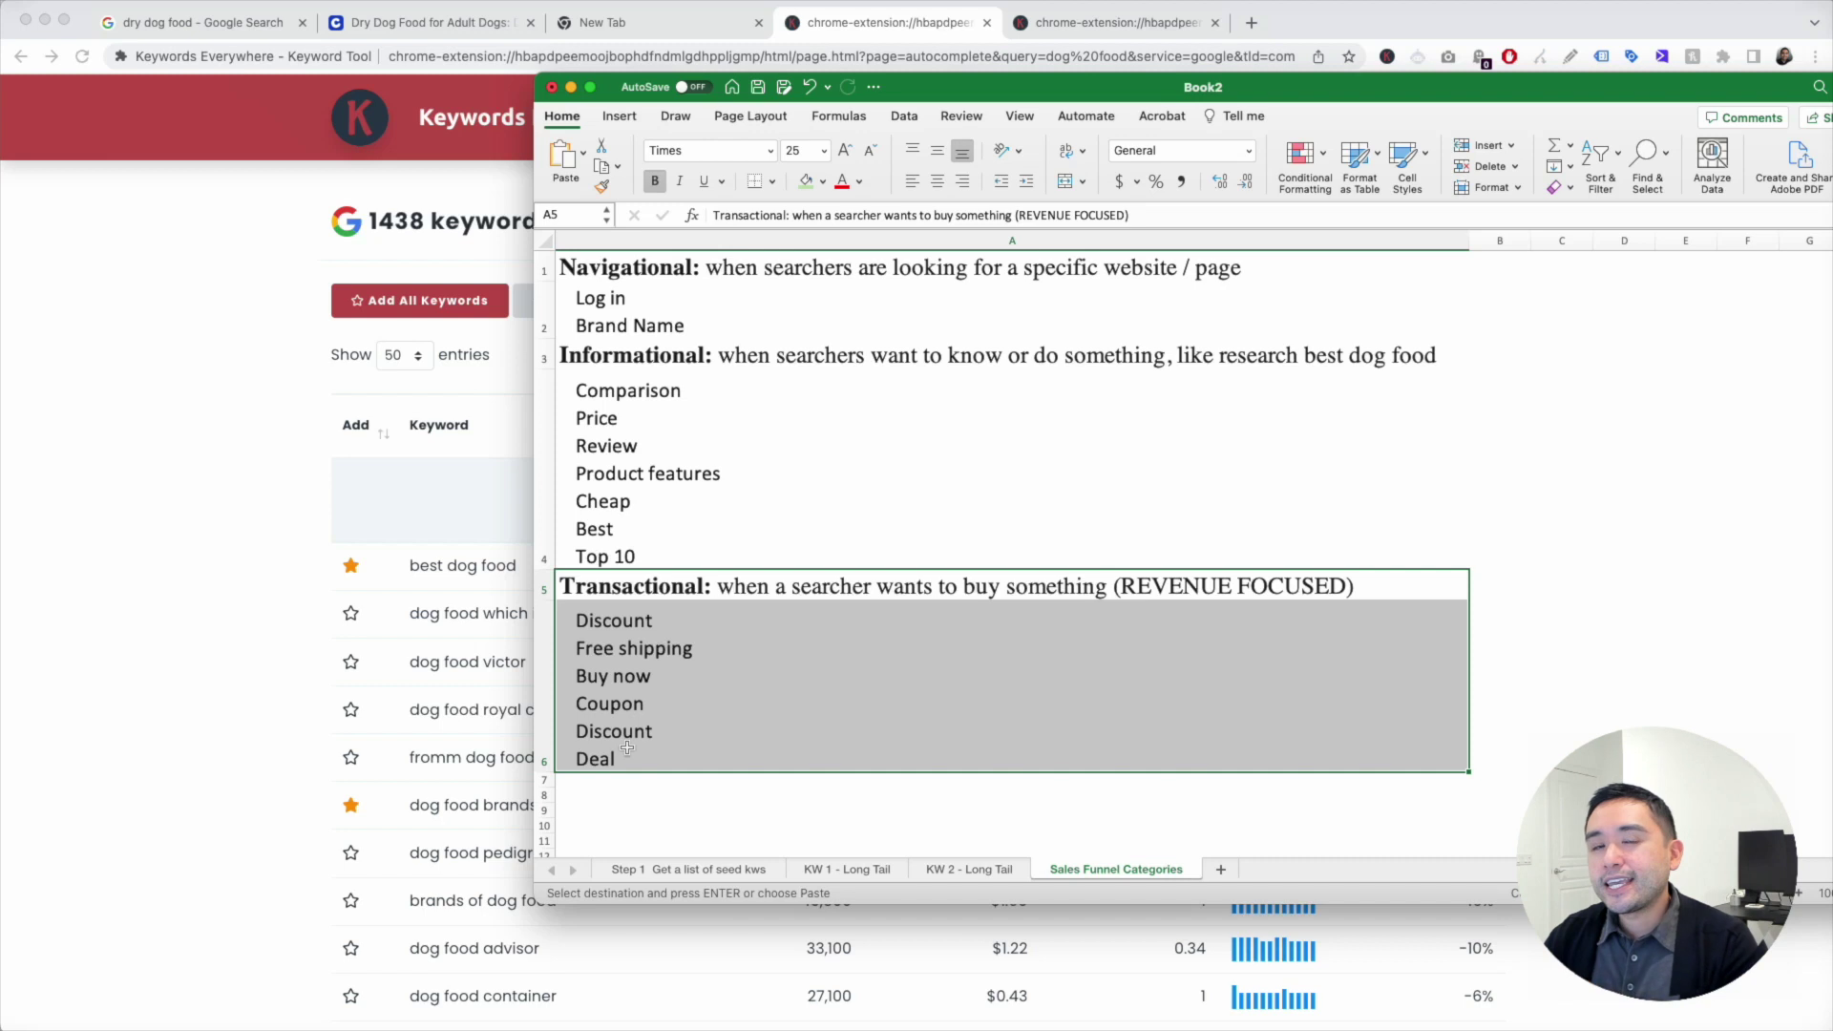
{"action": "left_click", "coordinate": [671, 627]}
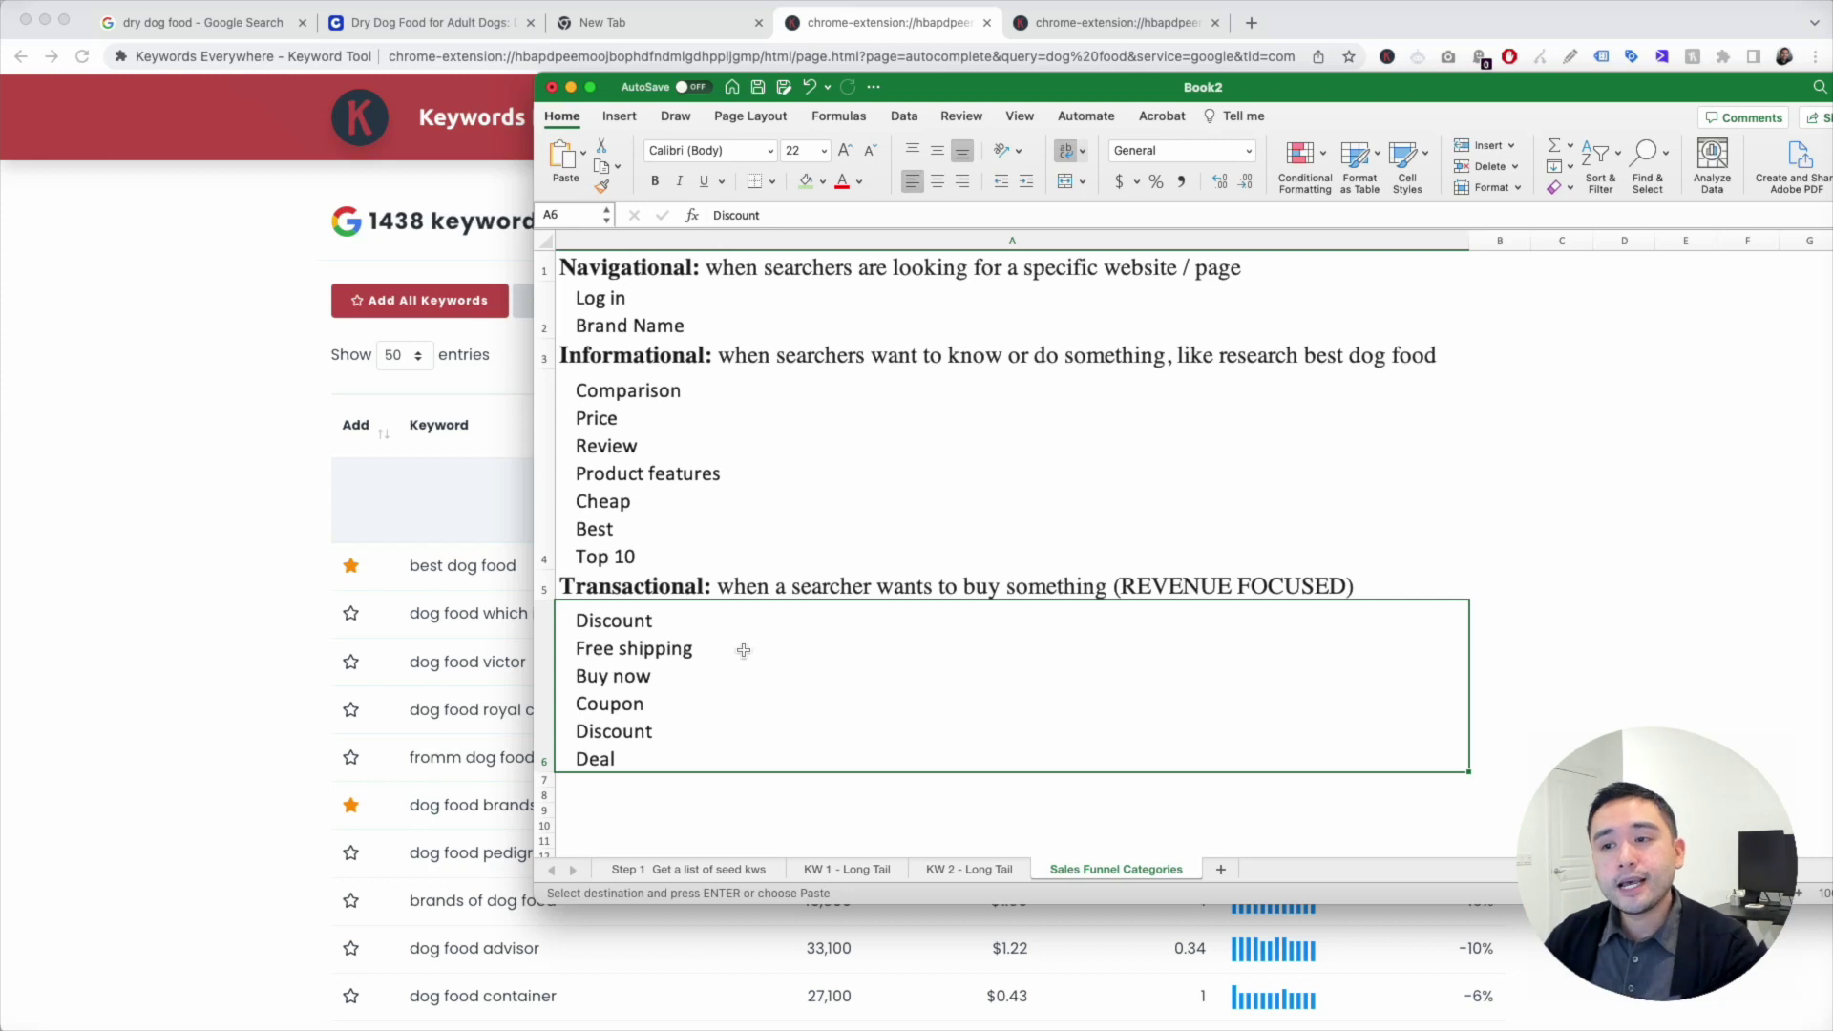
{"action": "left_click", "coordinate": [850, 870]}
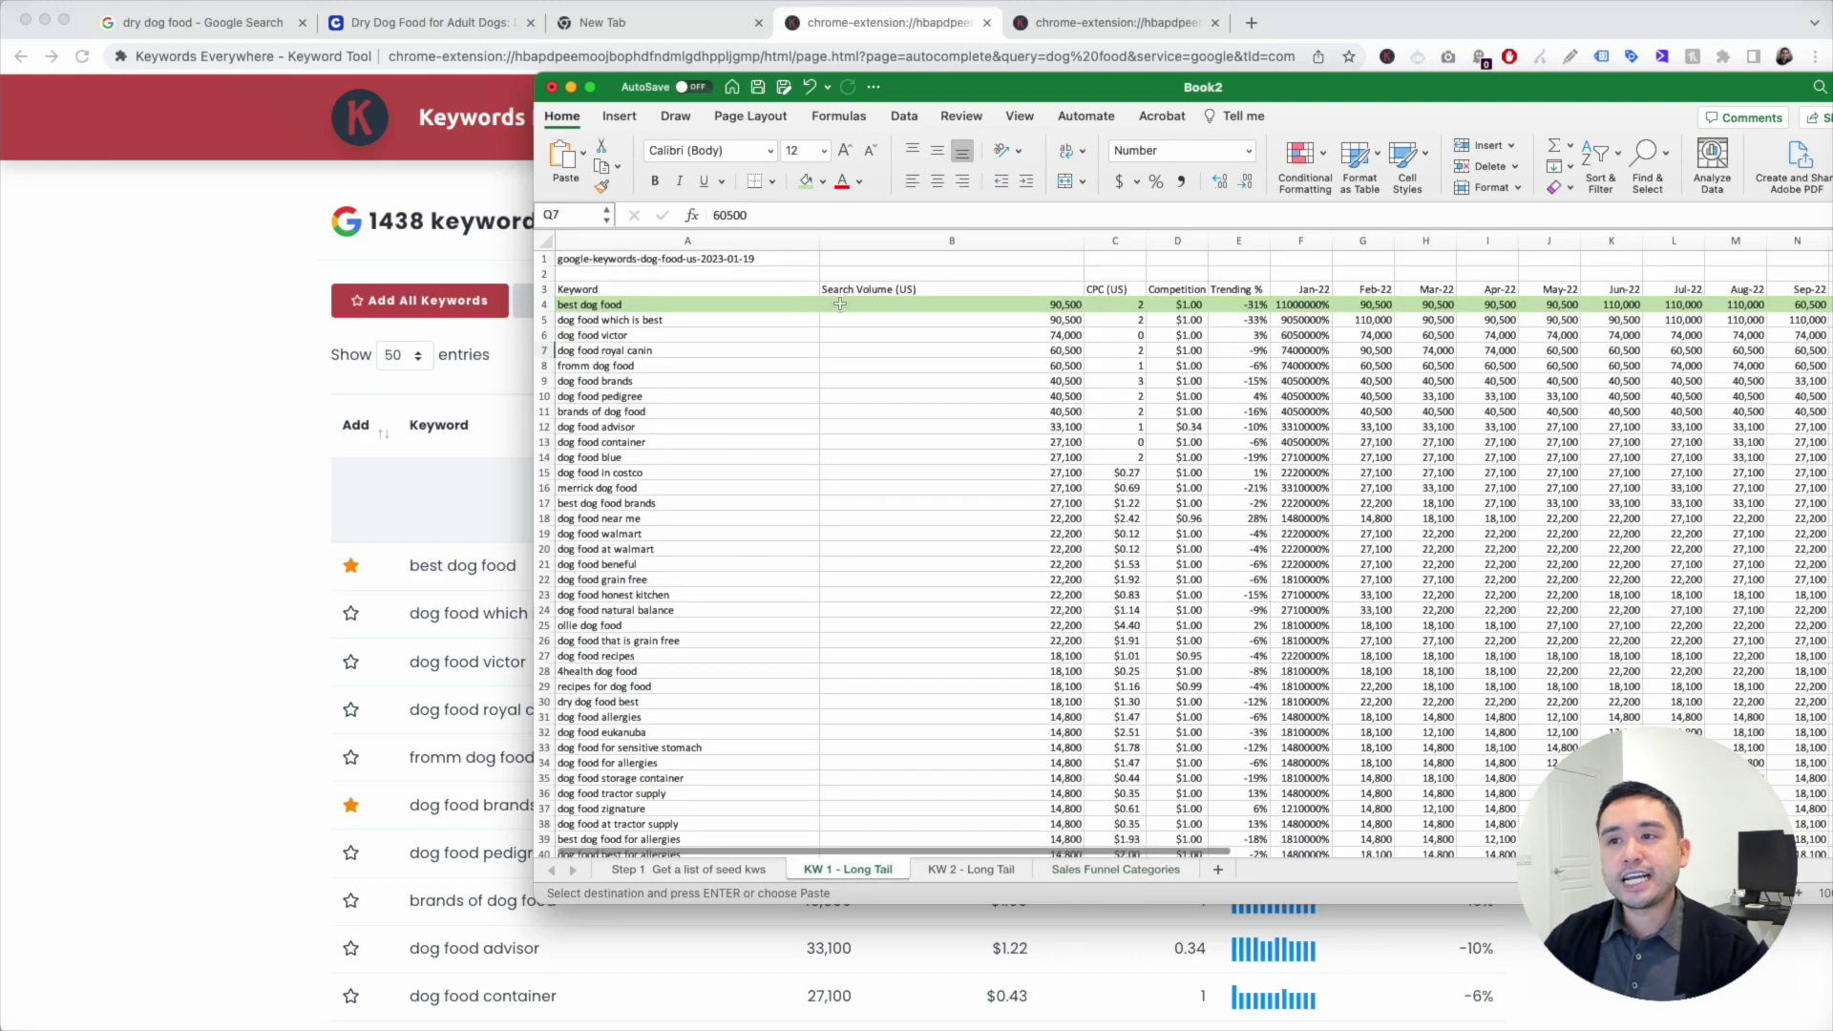
Step: Insert a blank column B before Search Volume headed 'Category', then view Sales Funnel Categories
{"action": "left_click", "coordinate": [899, 242]}
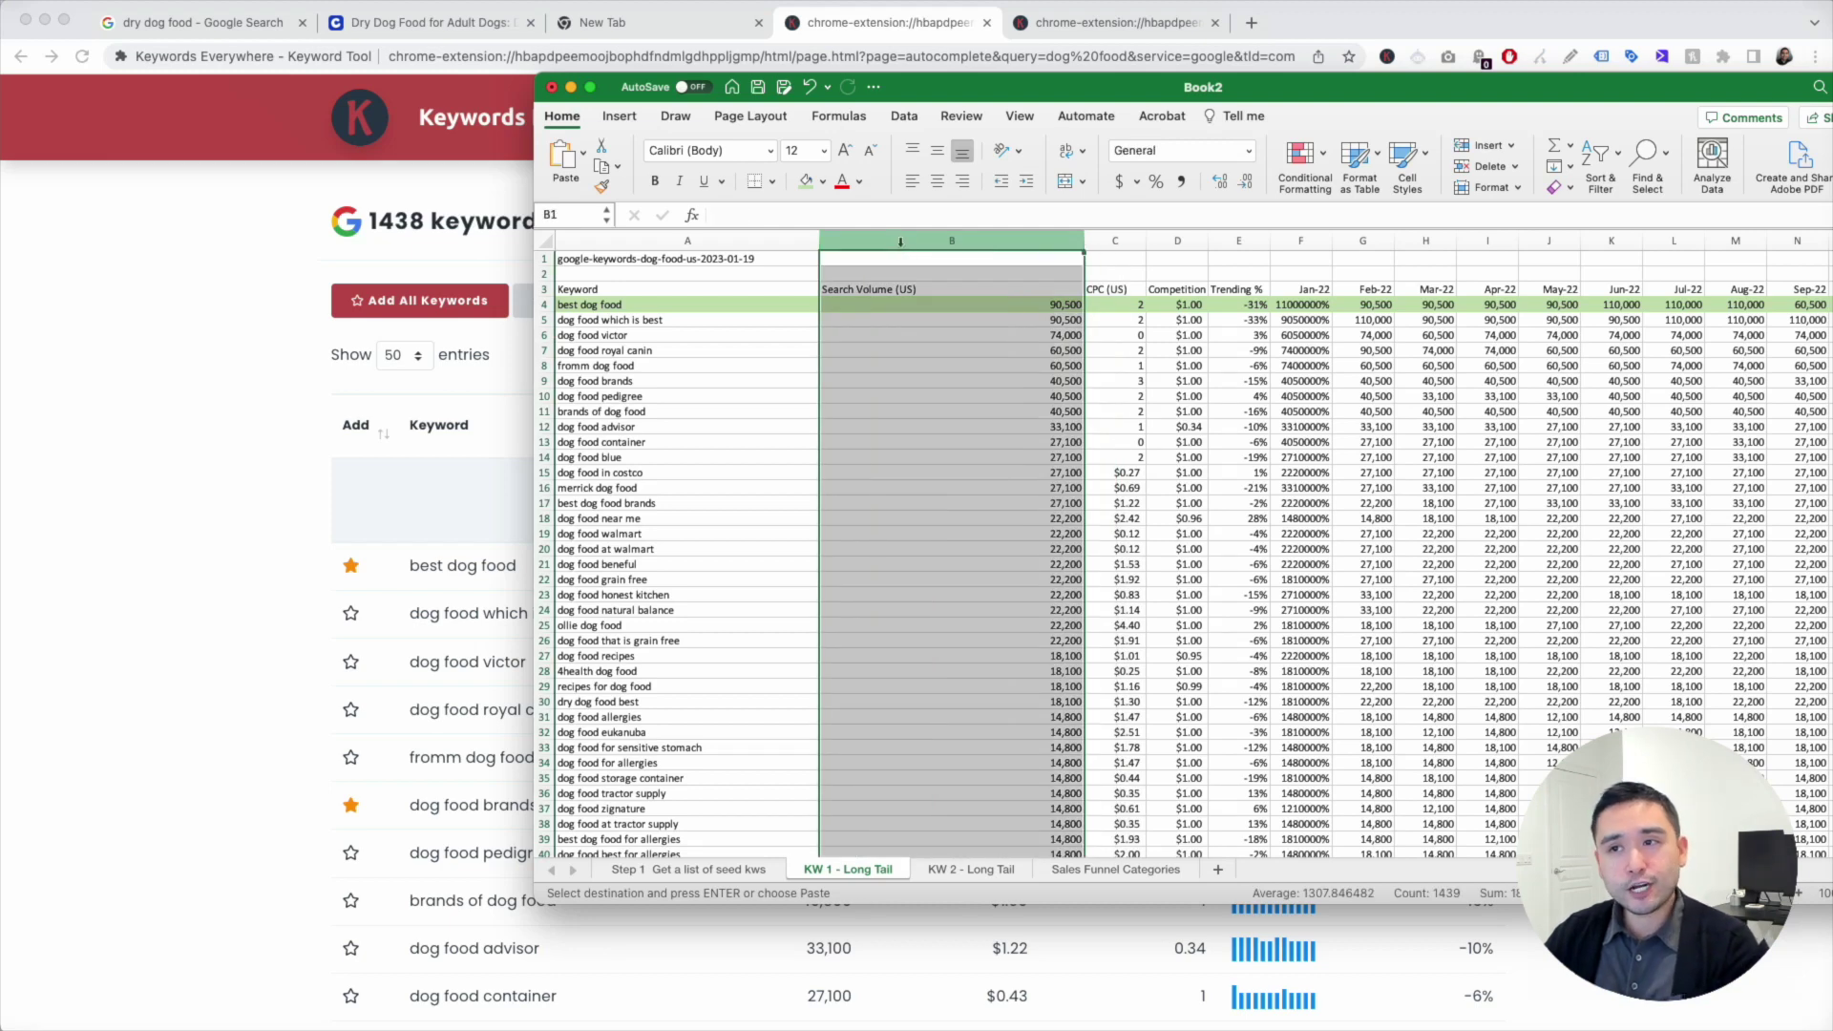
{"action": "right_click", "coordinate": [900, 242]}
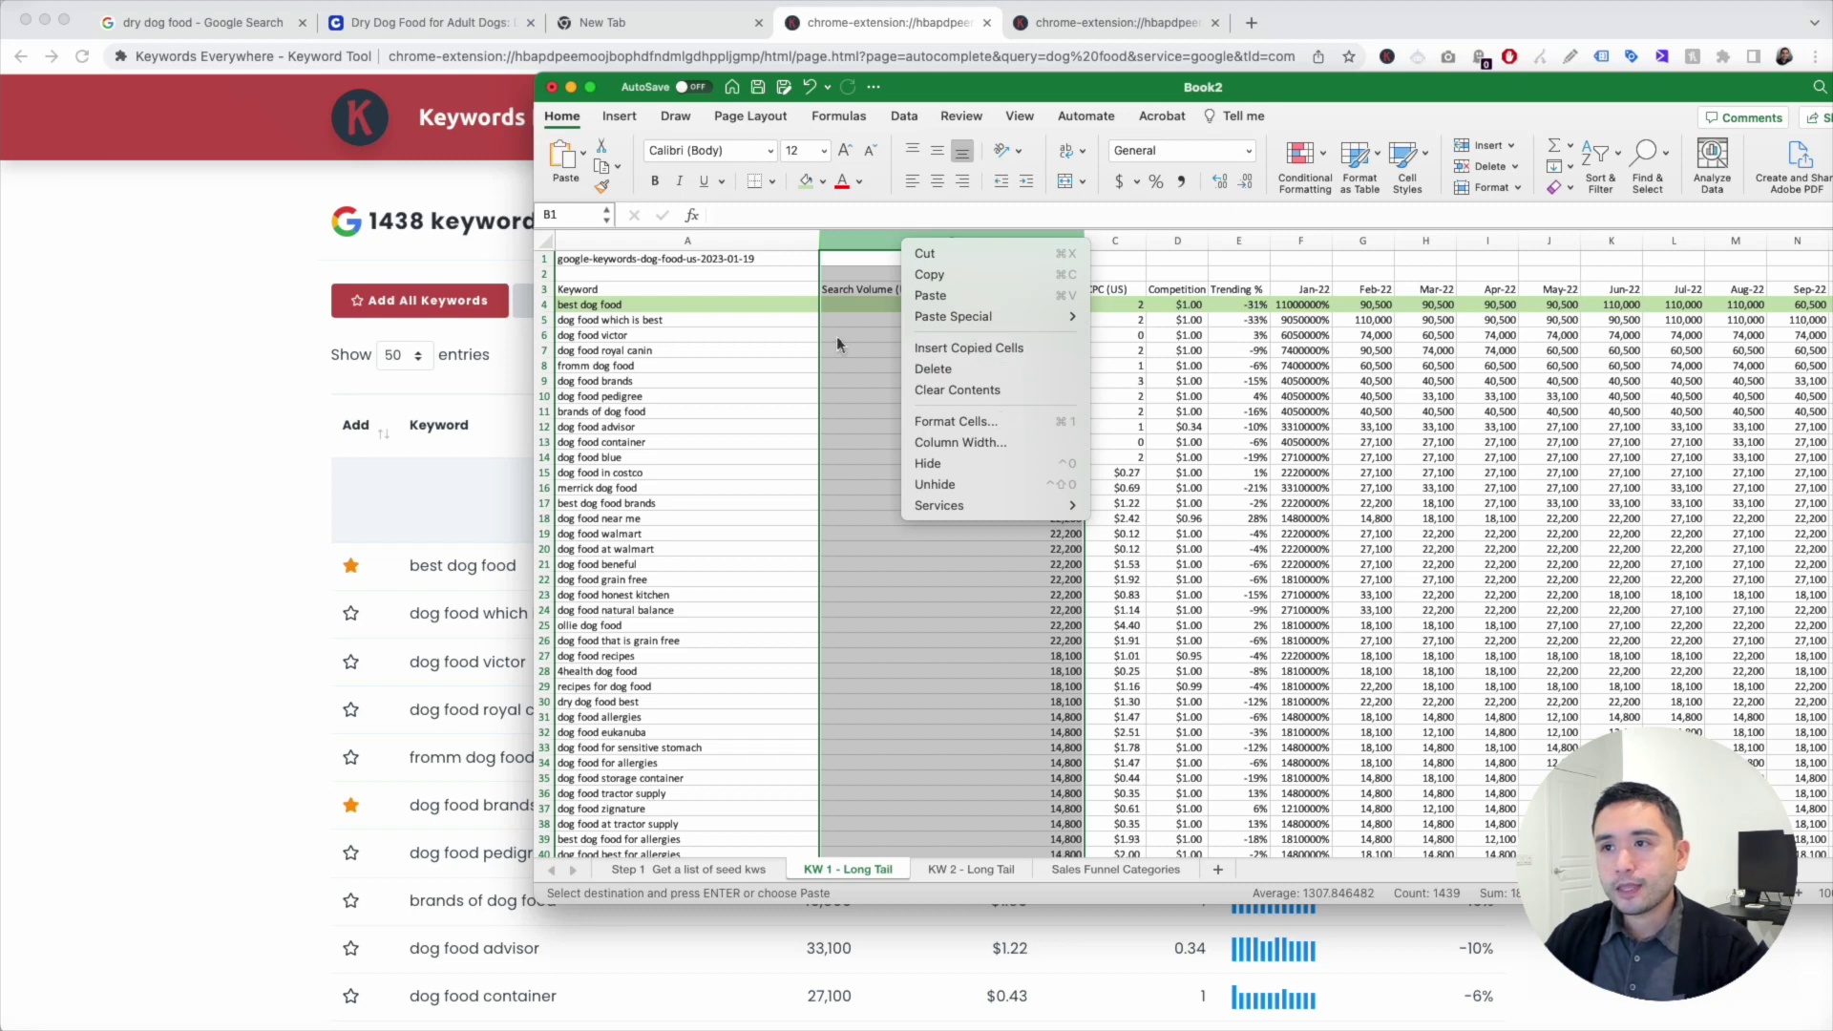
{"action": "key", "text": "Escape"}
{"action": "right_click", "coordinate": [888, 238]}
{"action": "left_click", "coordinate": [1029, 375]}
{"action": "left_click", "coordinate": [918, 287]}
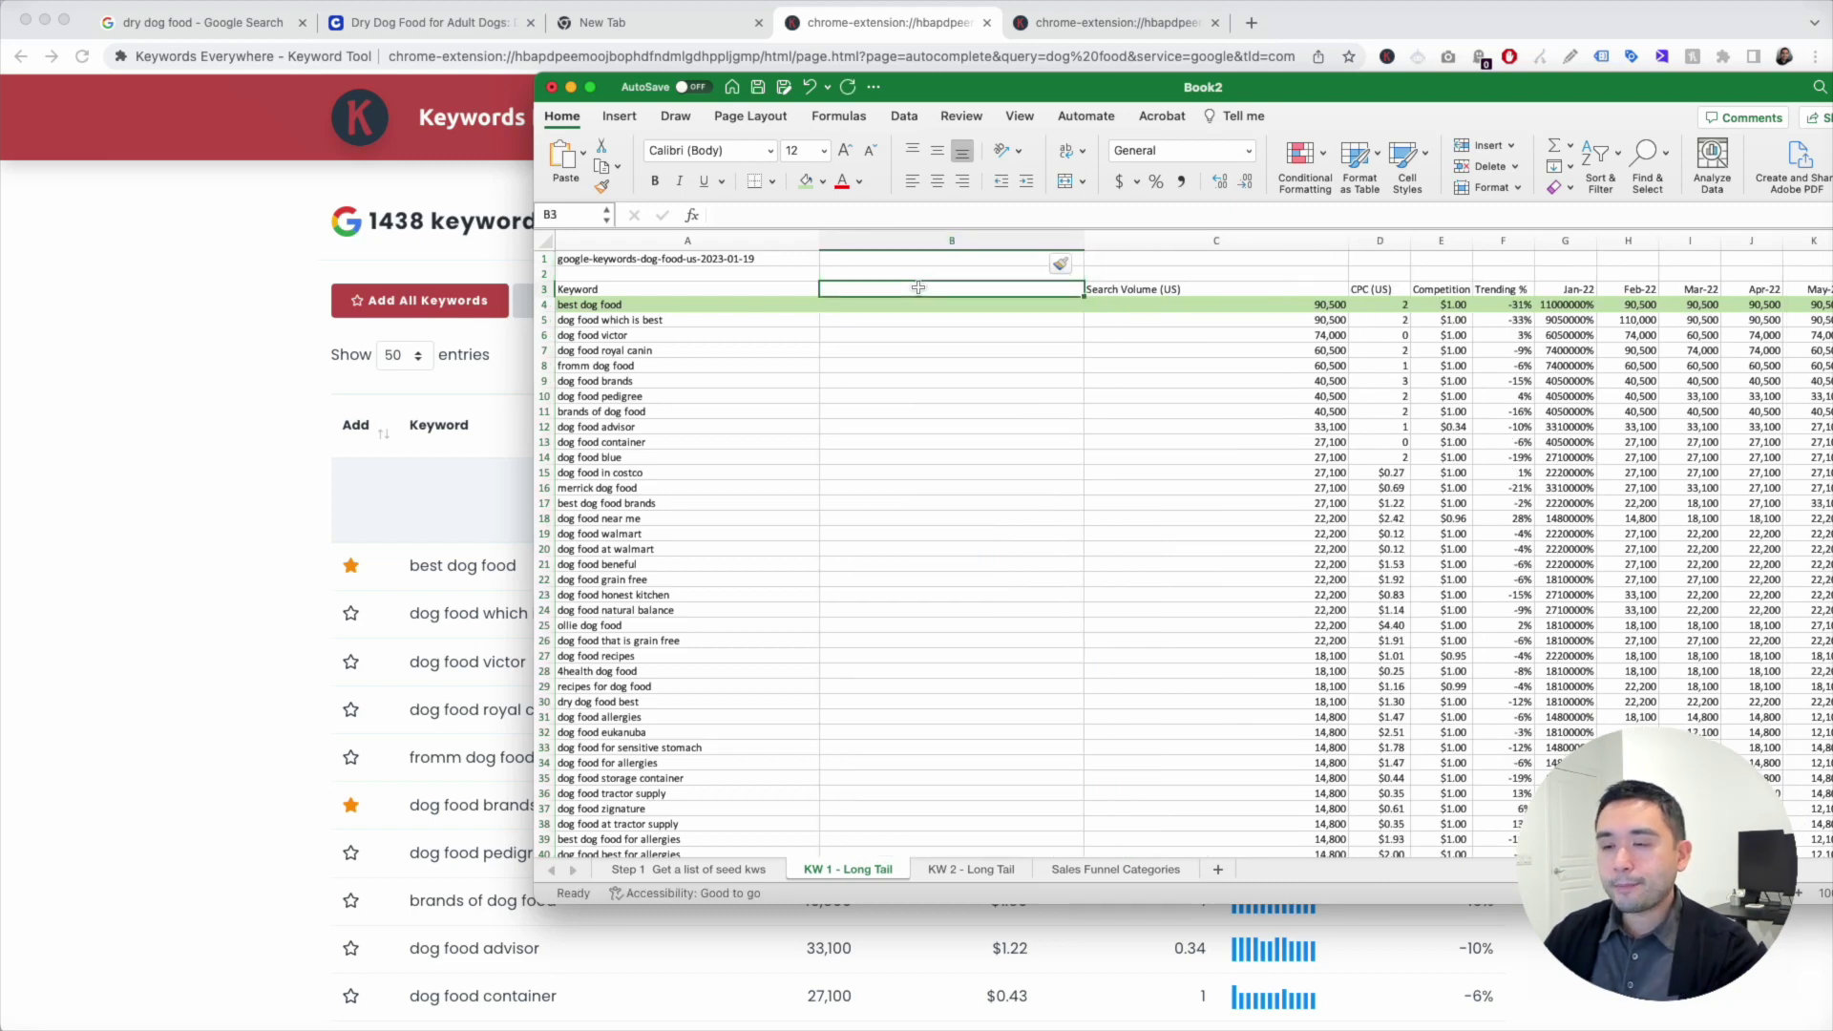
{"action": "type", "text": "Cate"}
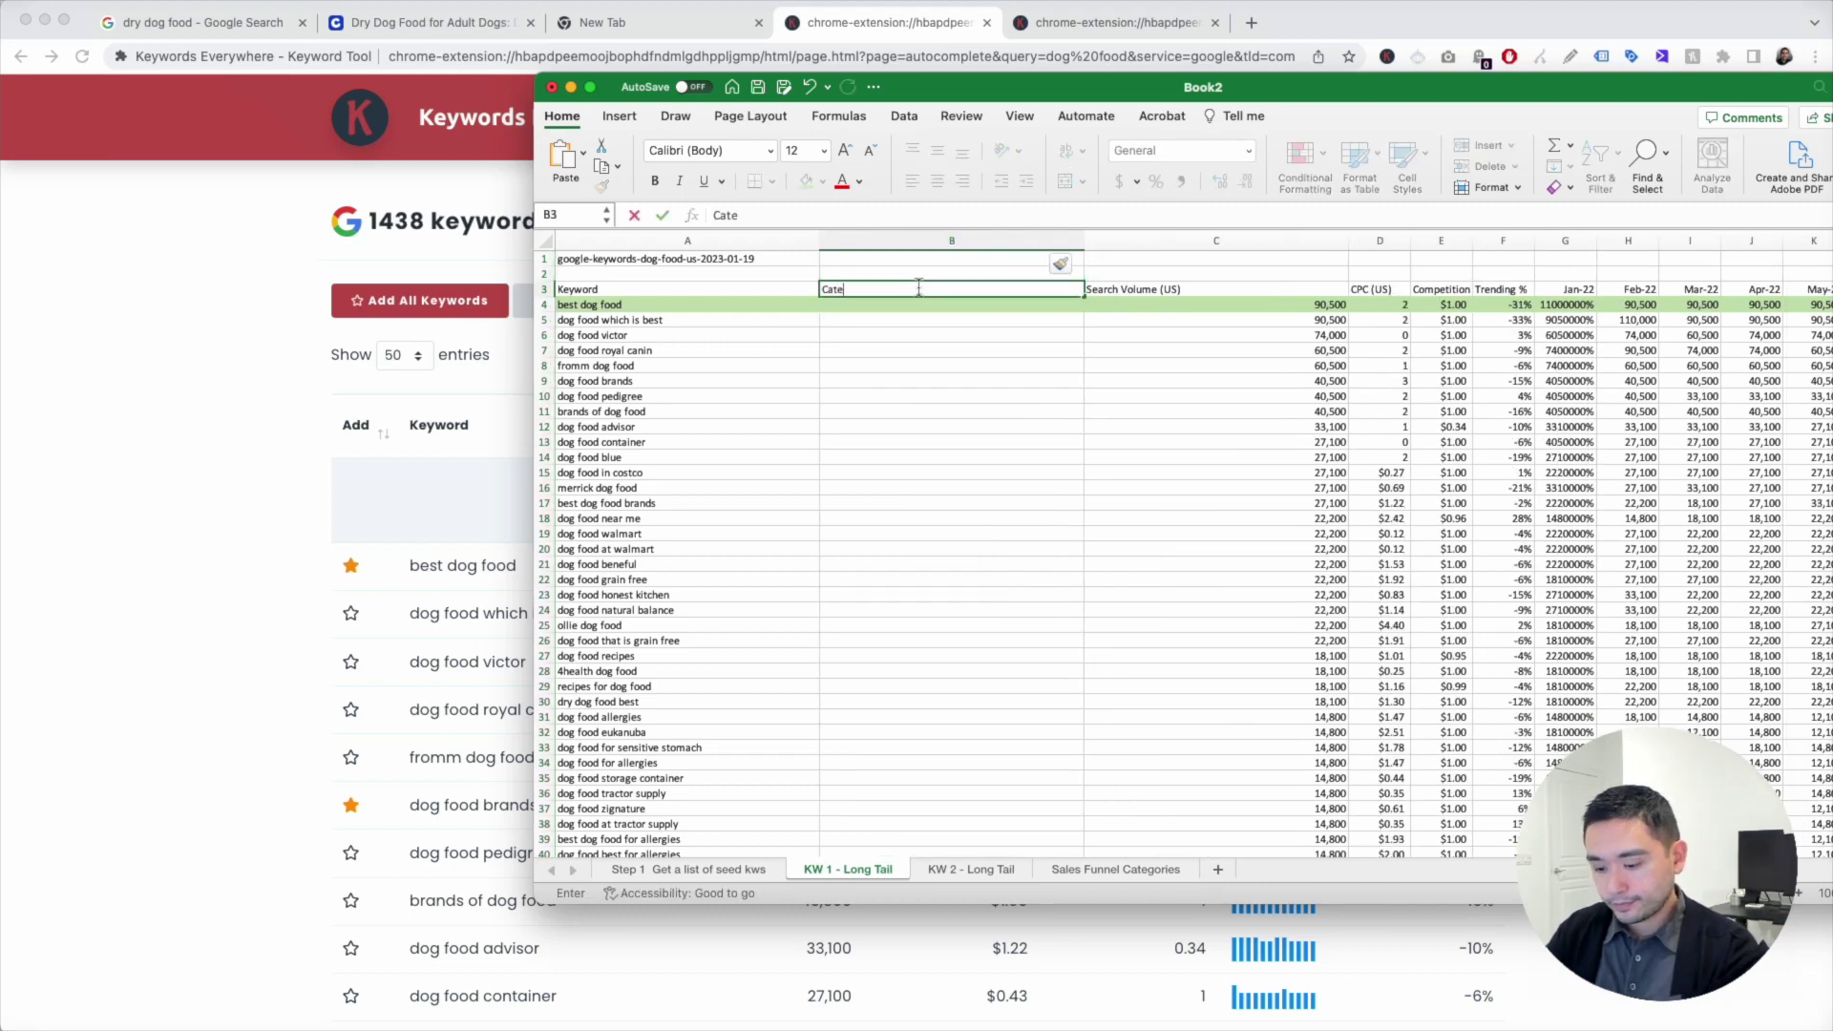
{"action": "type", "text": "gory"}
{"action": "key", "text": "Return"}
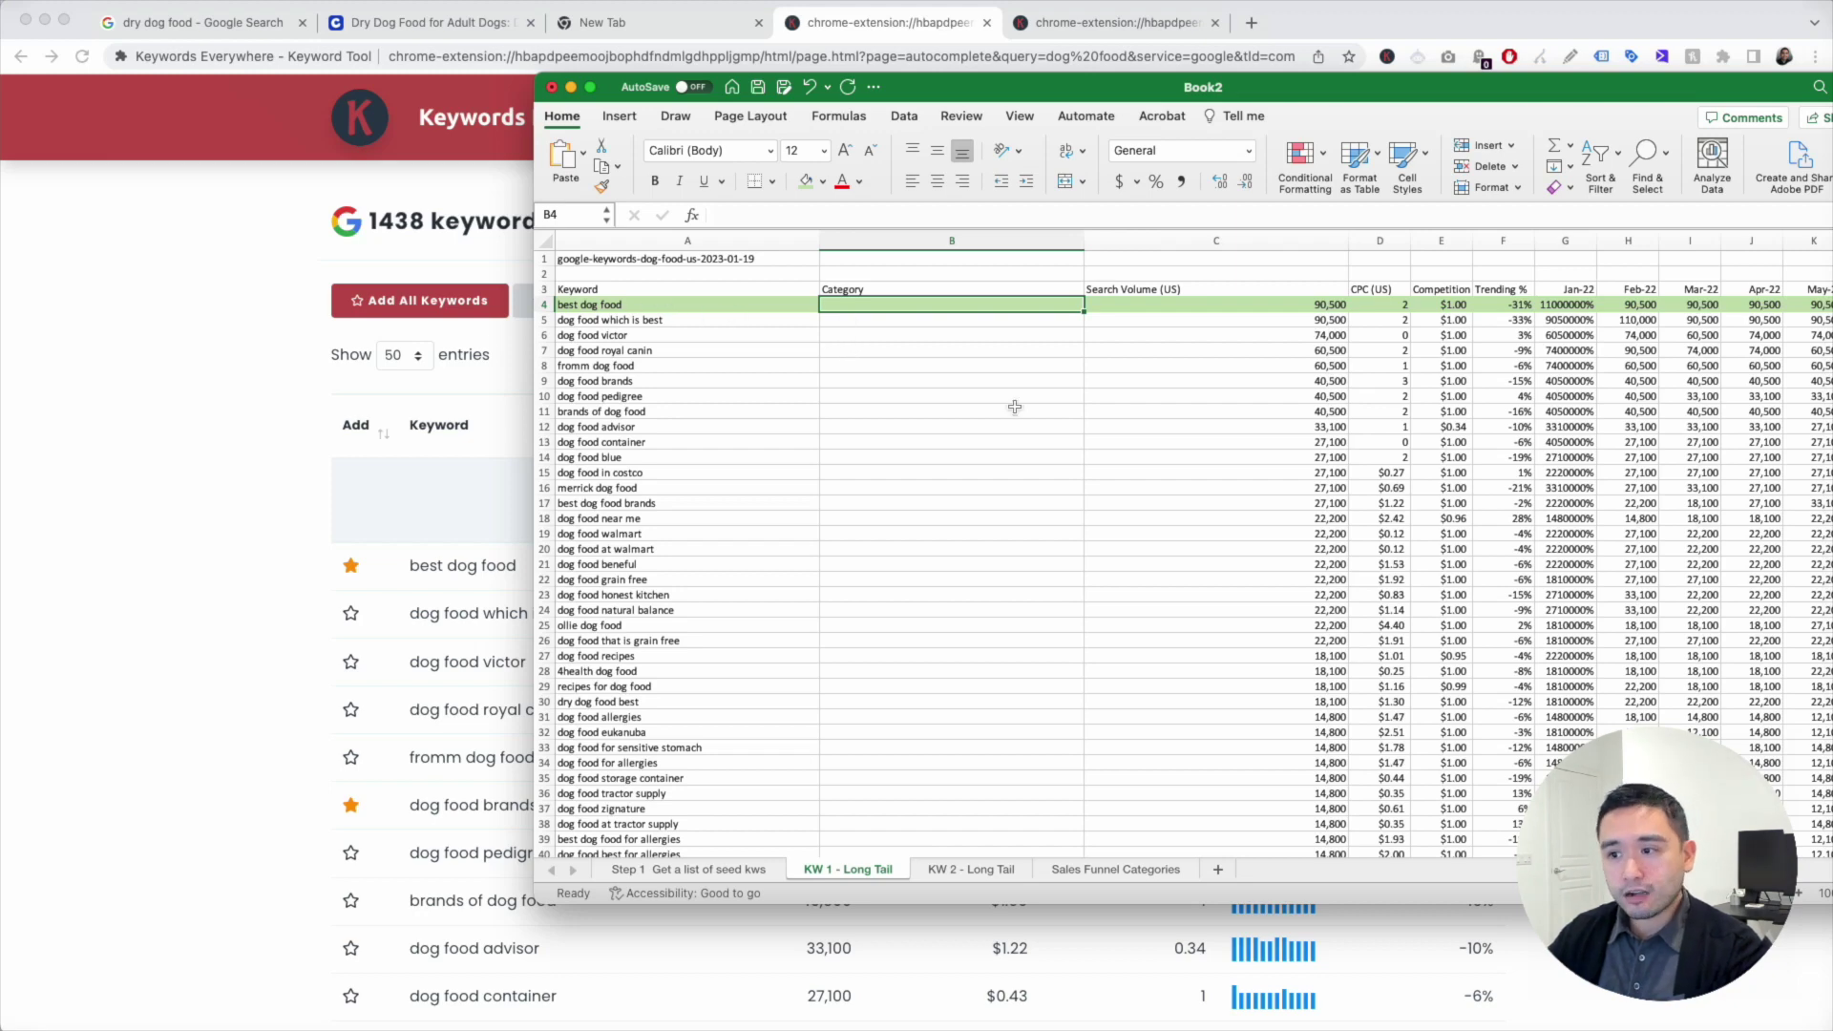
{"action": "left_click", "coordinate": [1150, 868]}
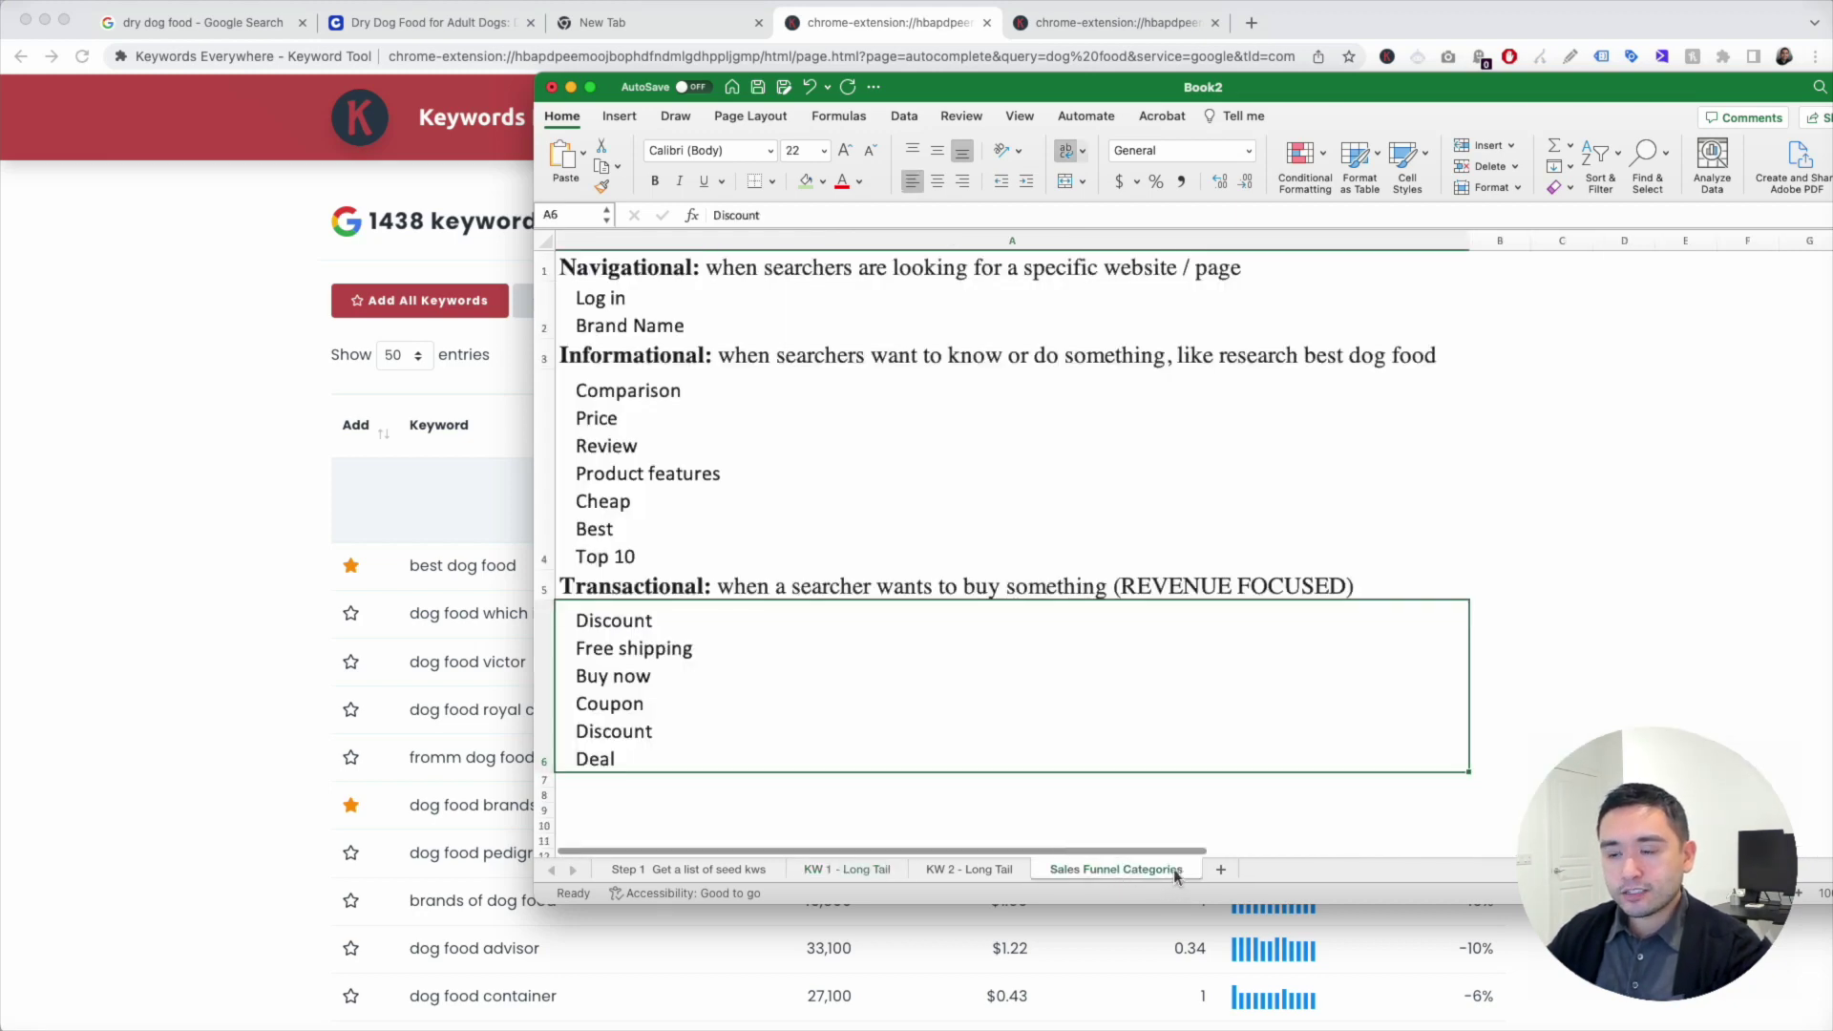
Step: Label the best dog food keyword as 'Informational' in the Category column
{"action": "left_click", "coordinate": [778, 453]}
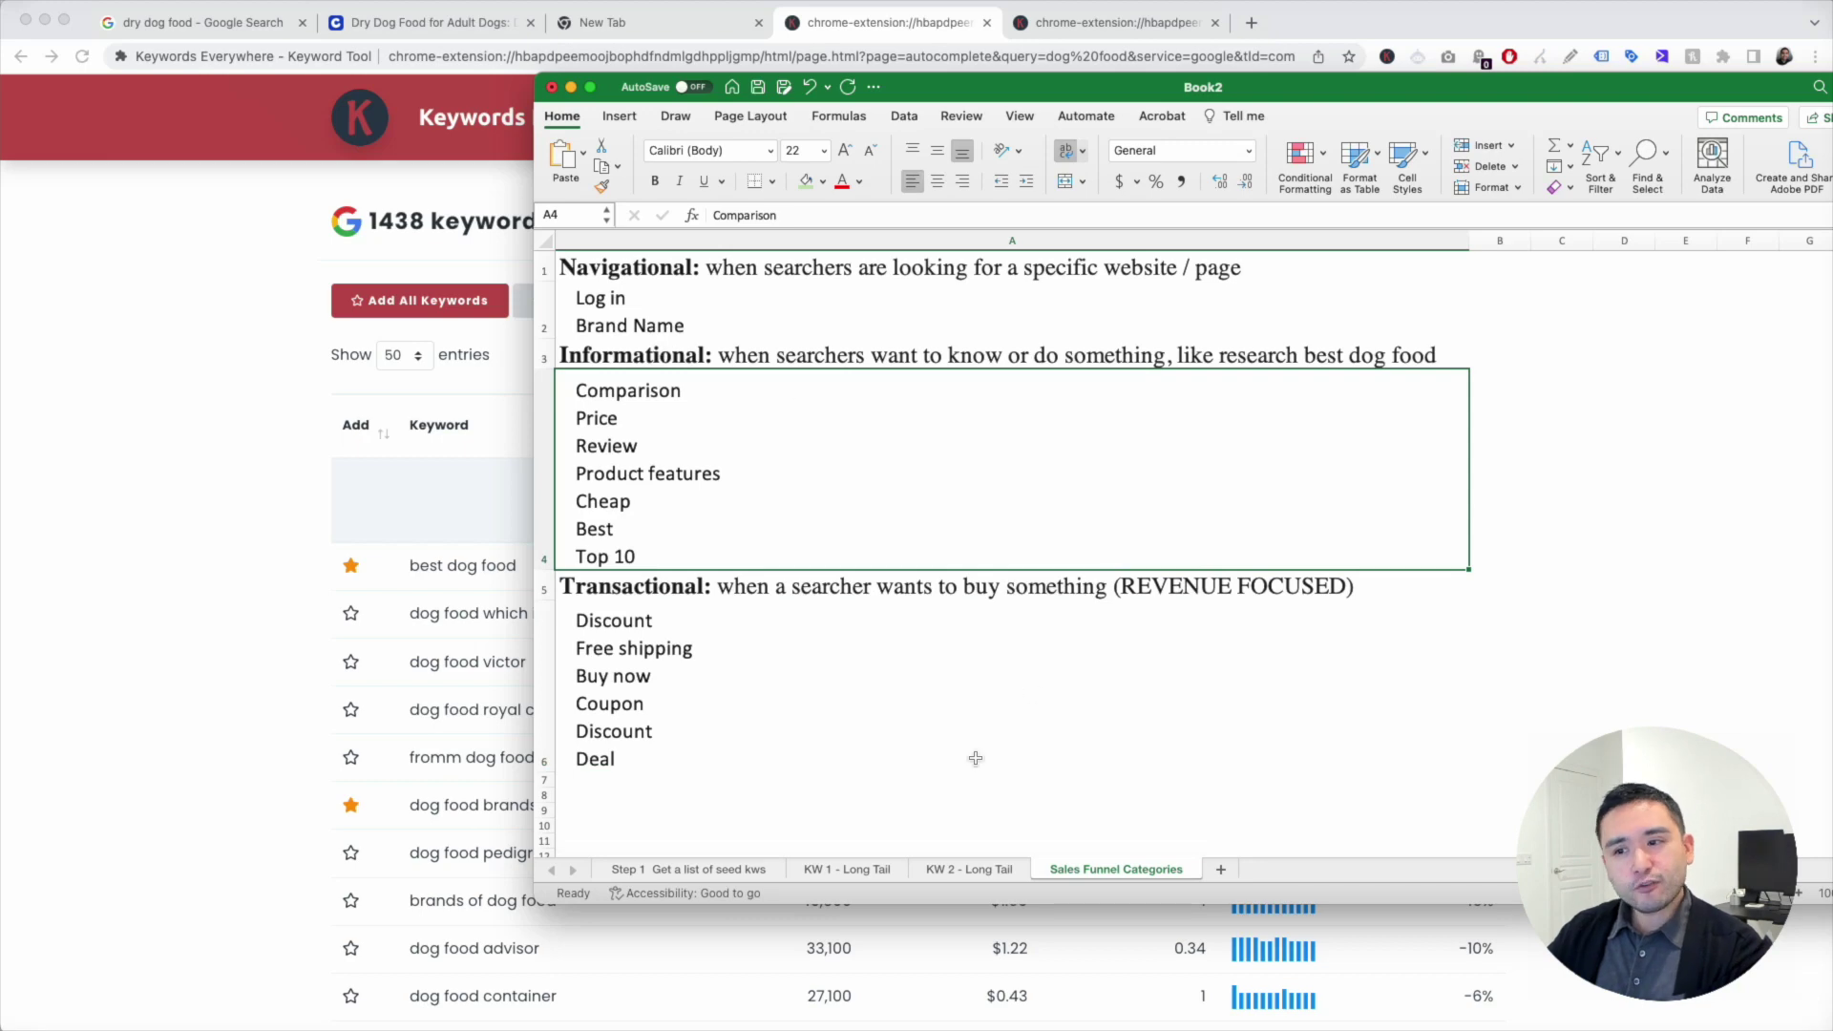
{"action": "left_click", "coordinate": [858, 871]}
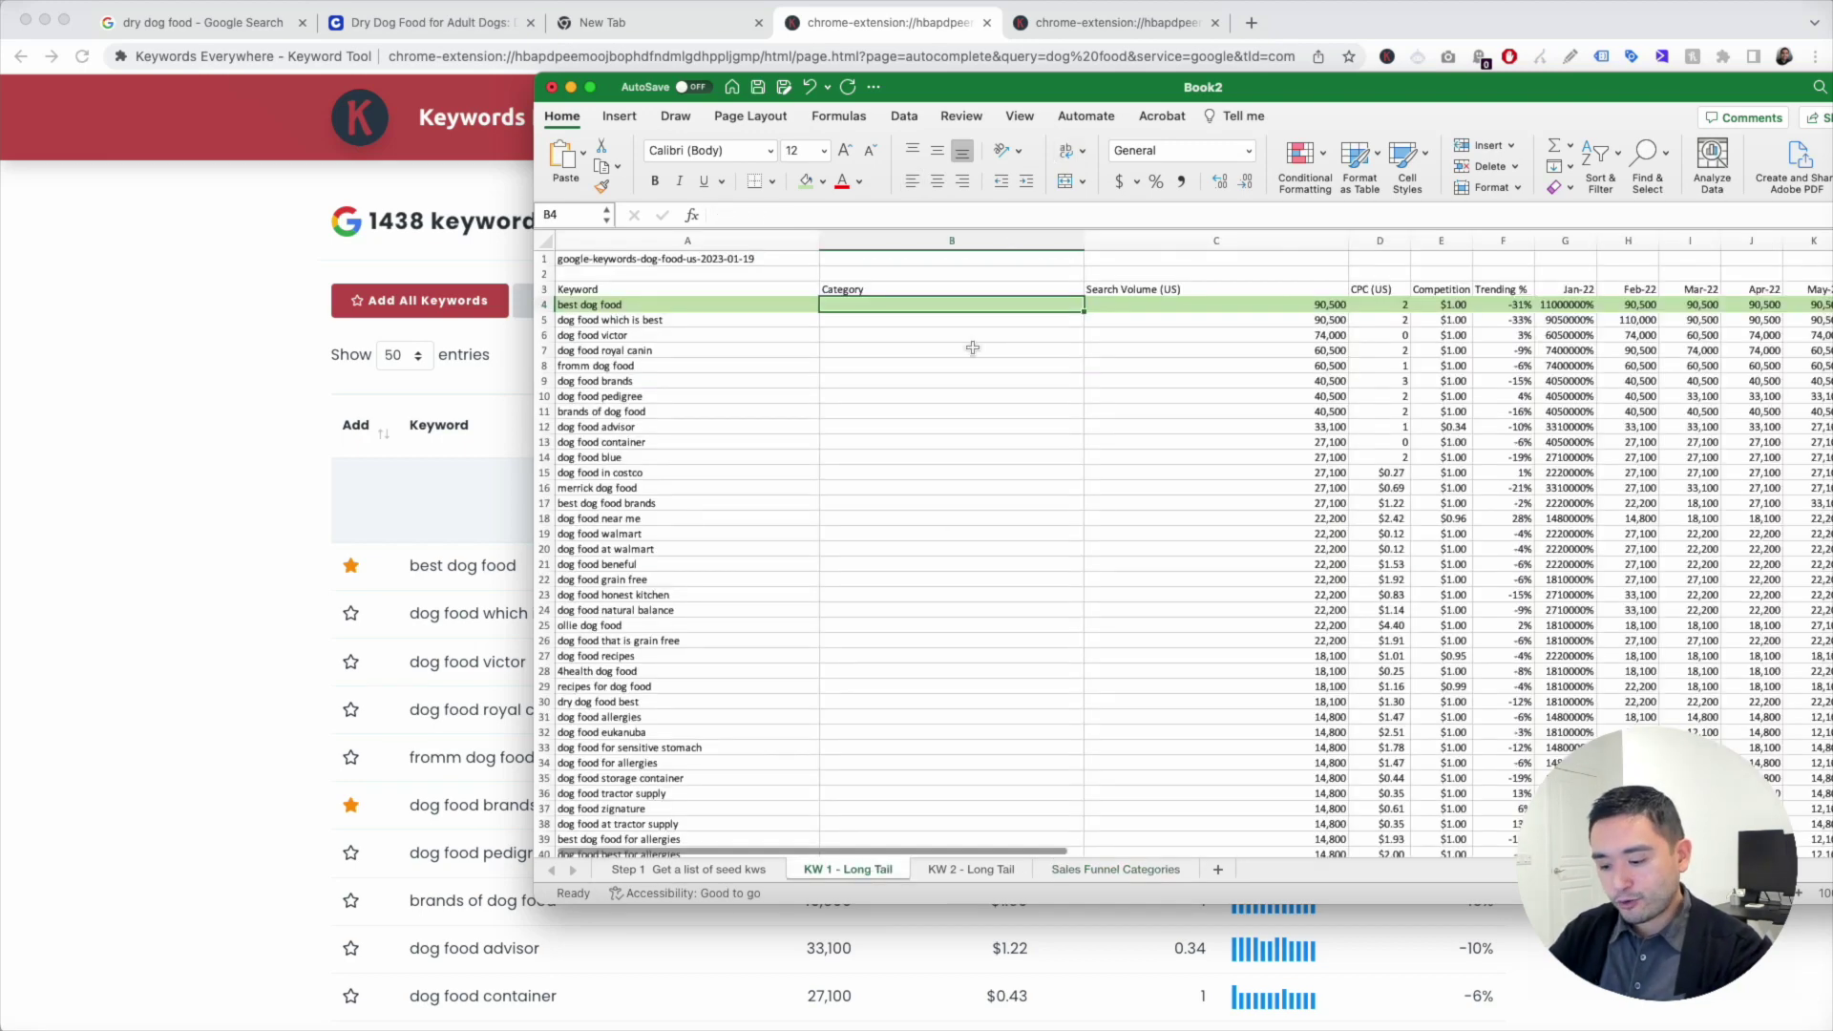
{"action": "type", "text": "Informational"}
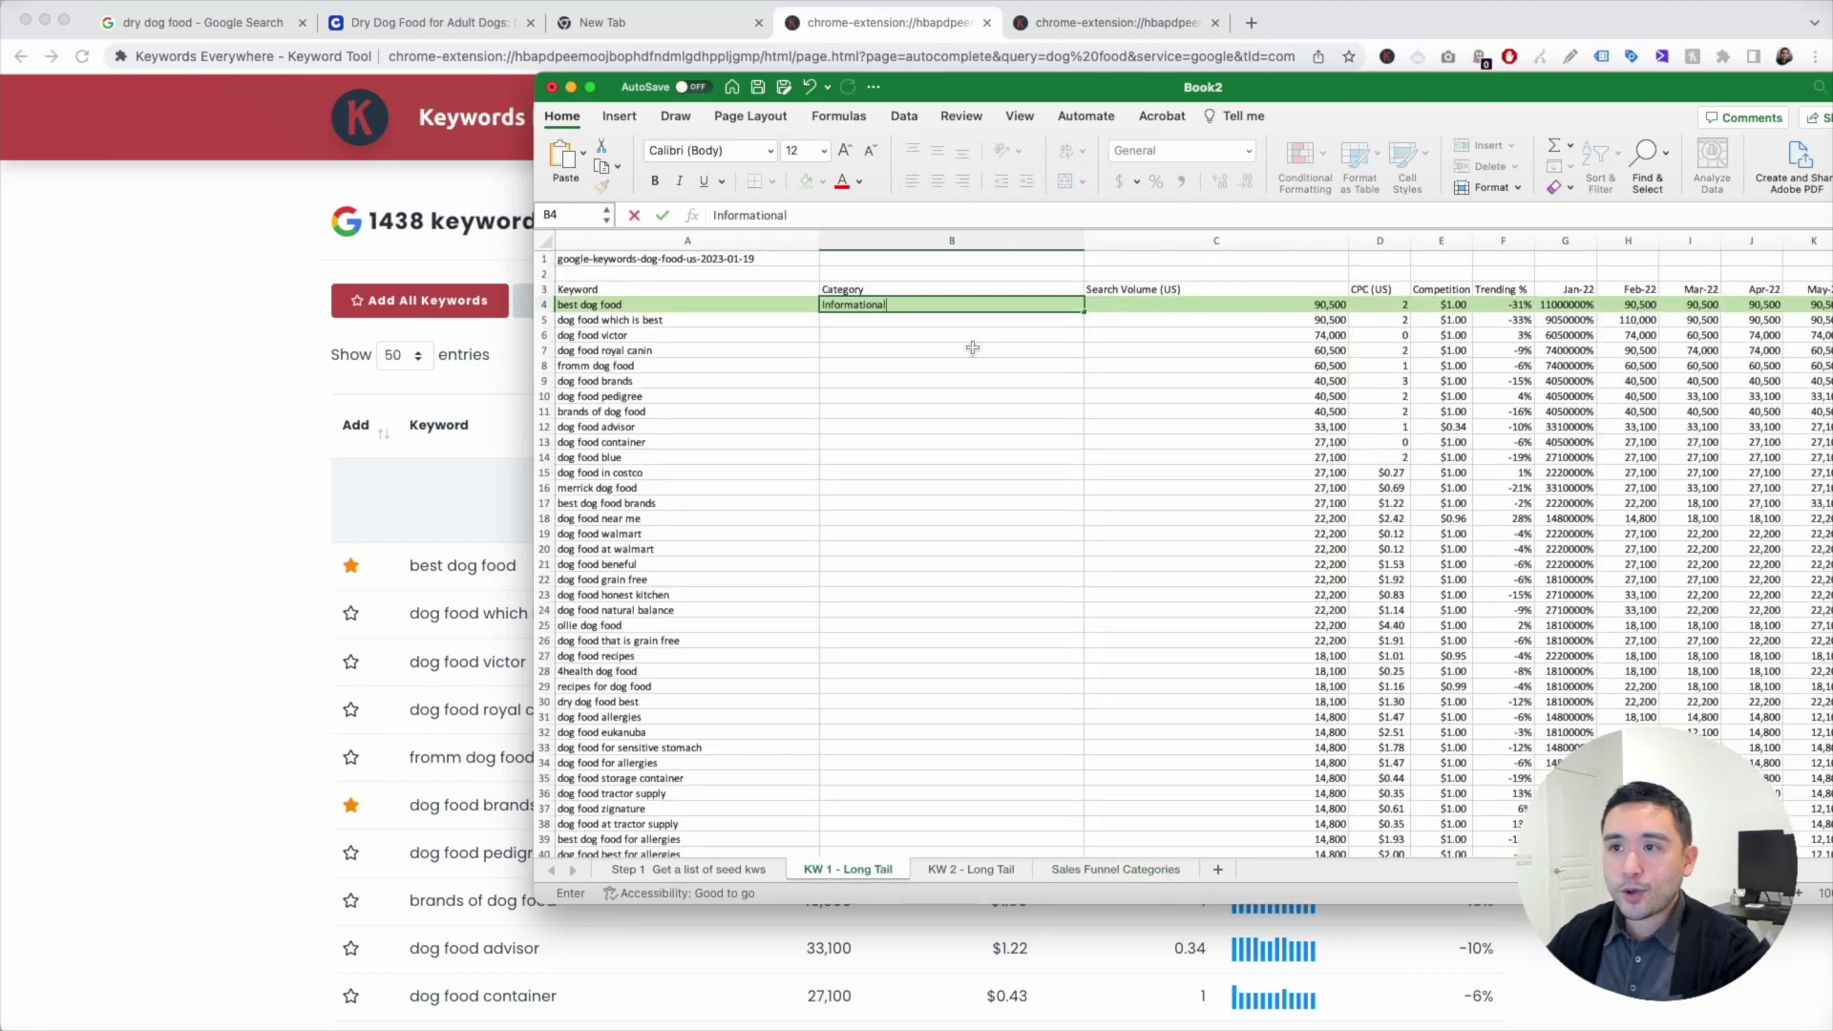
{"action": "left_click", "coordinate": [972, 347]}
{"action": "left_click", "coordinate": [795, 303]}
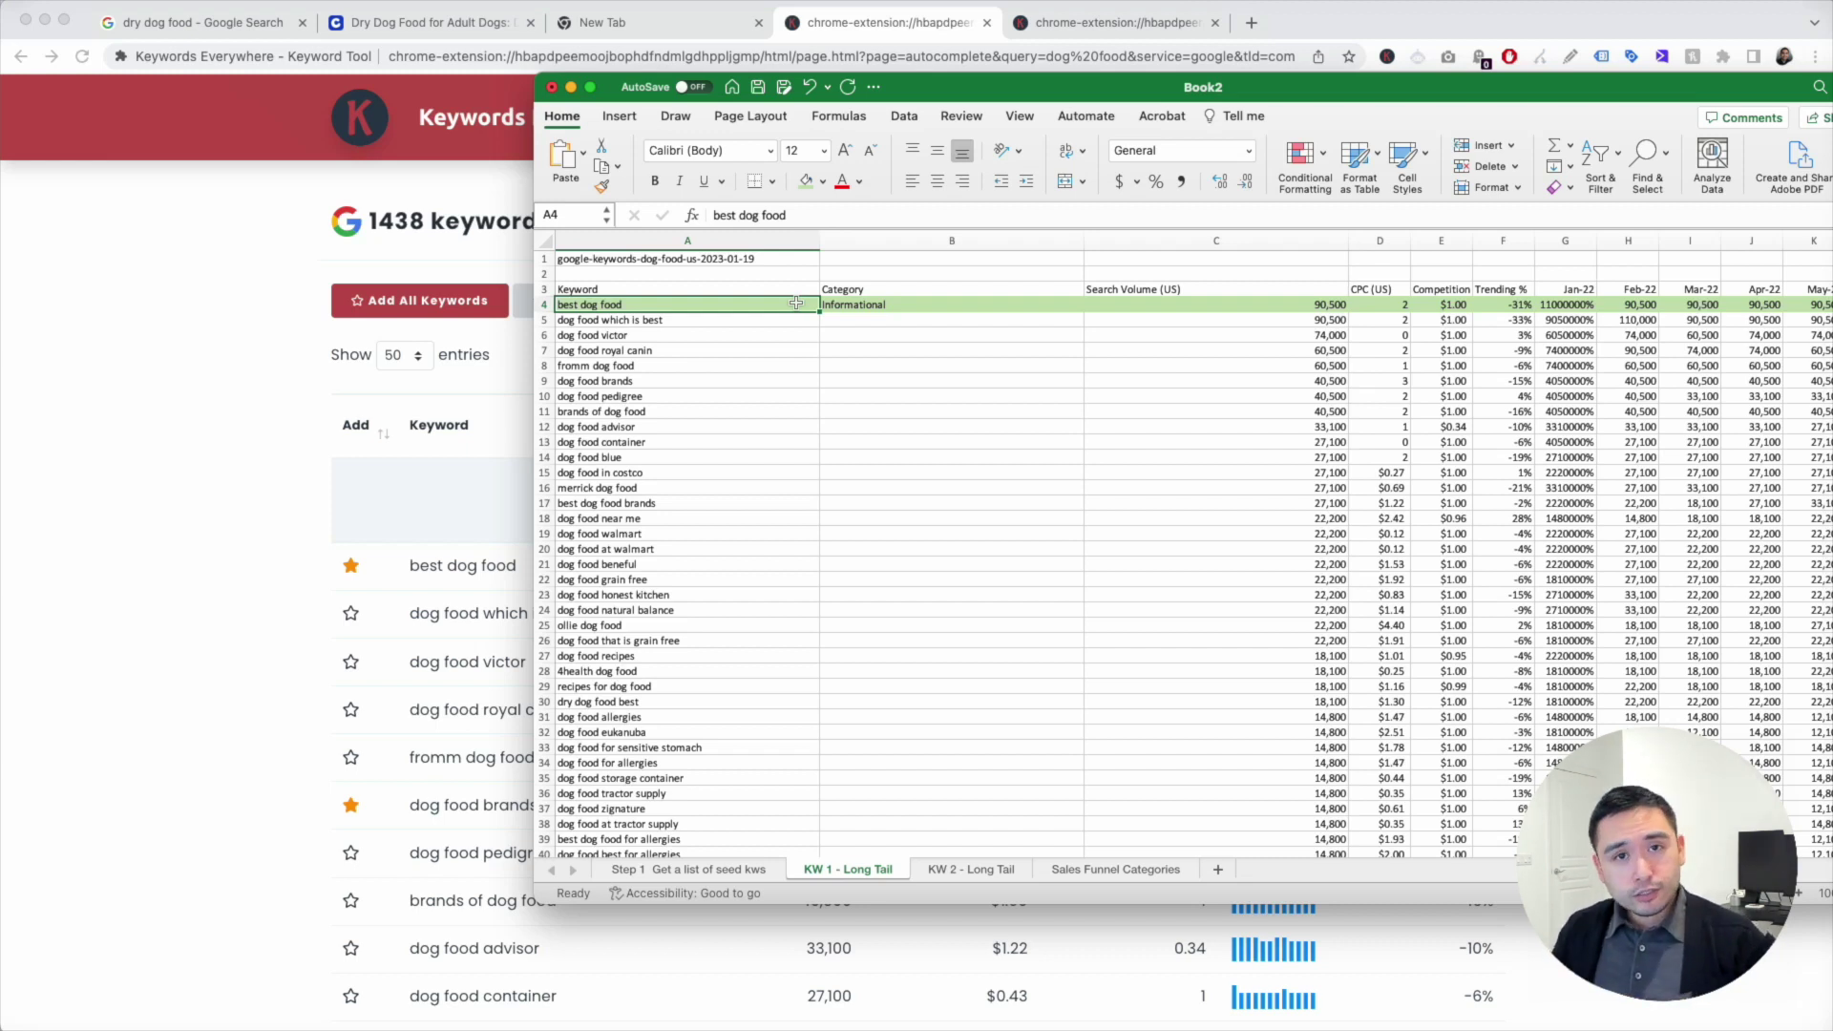
Step: Fill the dog food for allergies row light green and label it 'Informational'
{"action": "scroll", "coordinate": [888, 368], "scroll_direction": "down", "scroll_amount": 6}
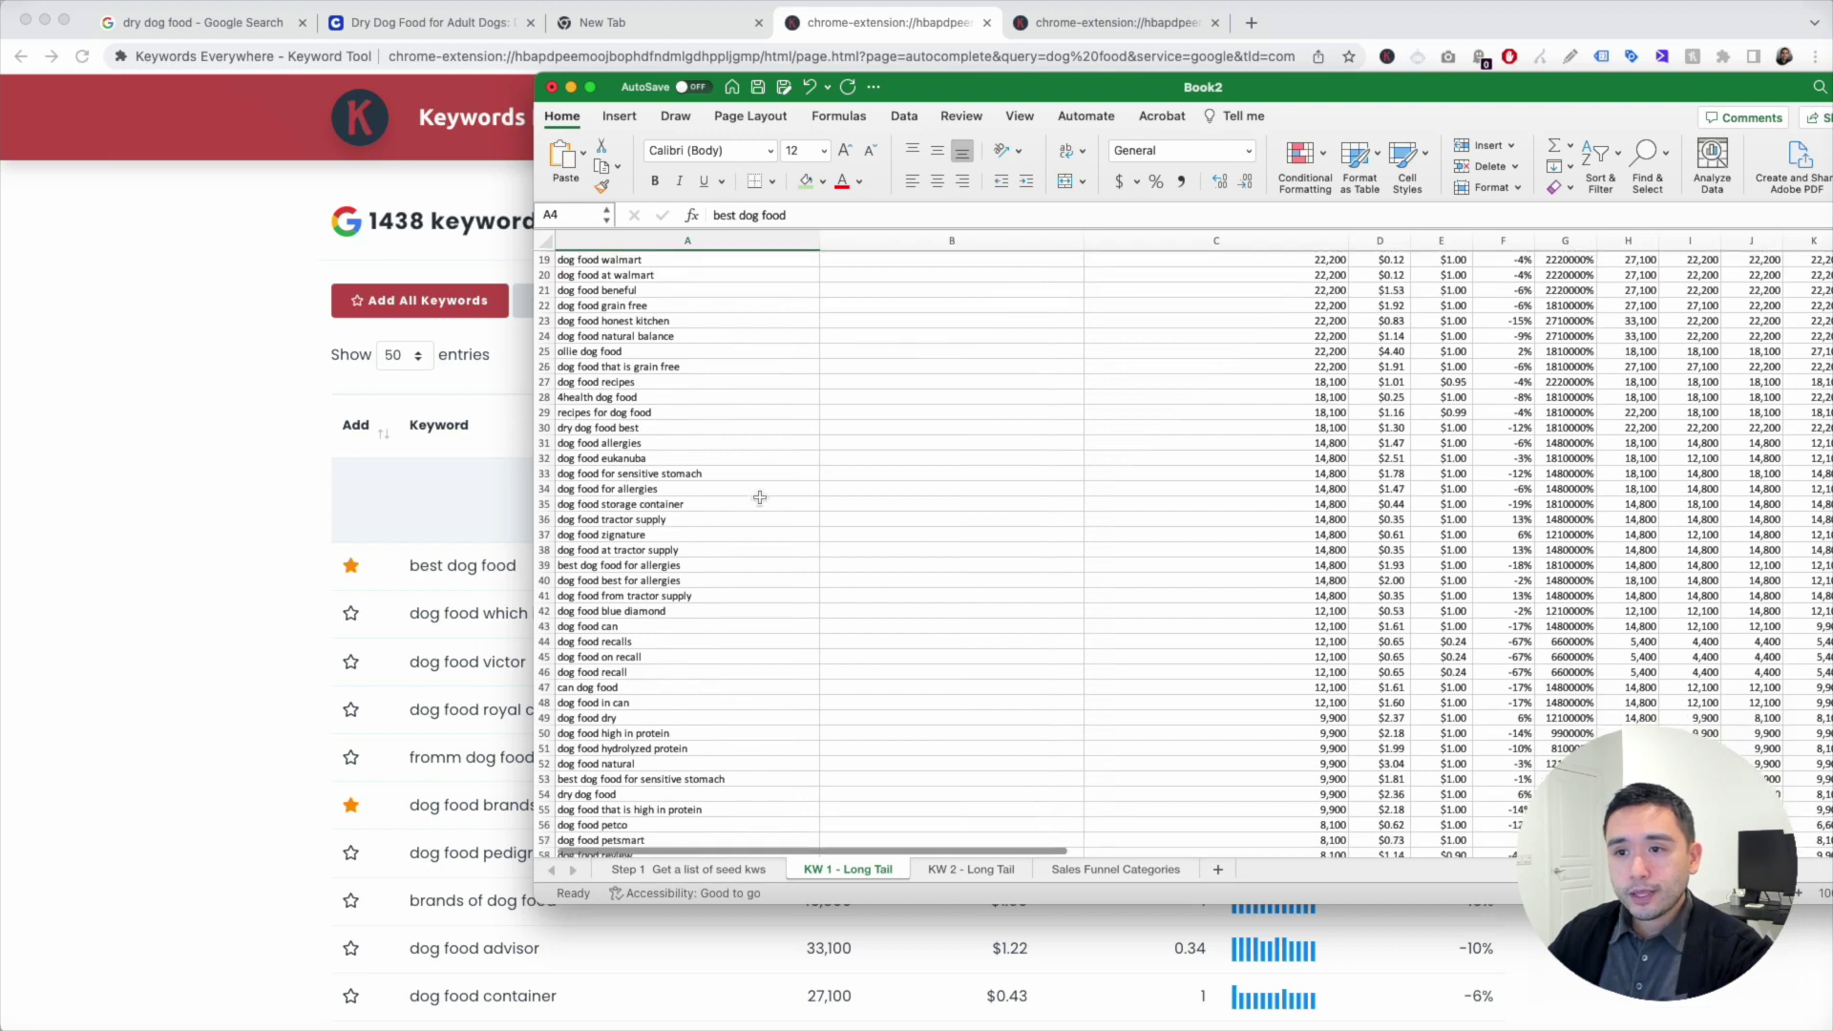
{"action": "left_click", "coordinate": [544, 489]}
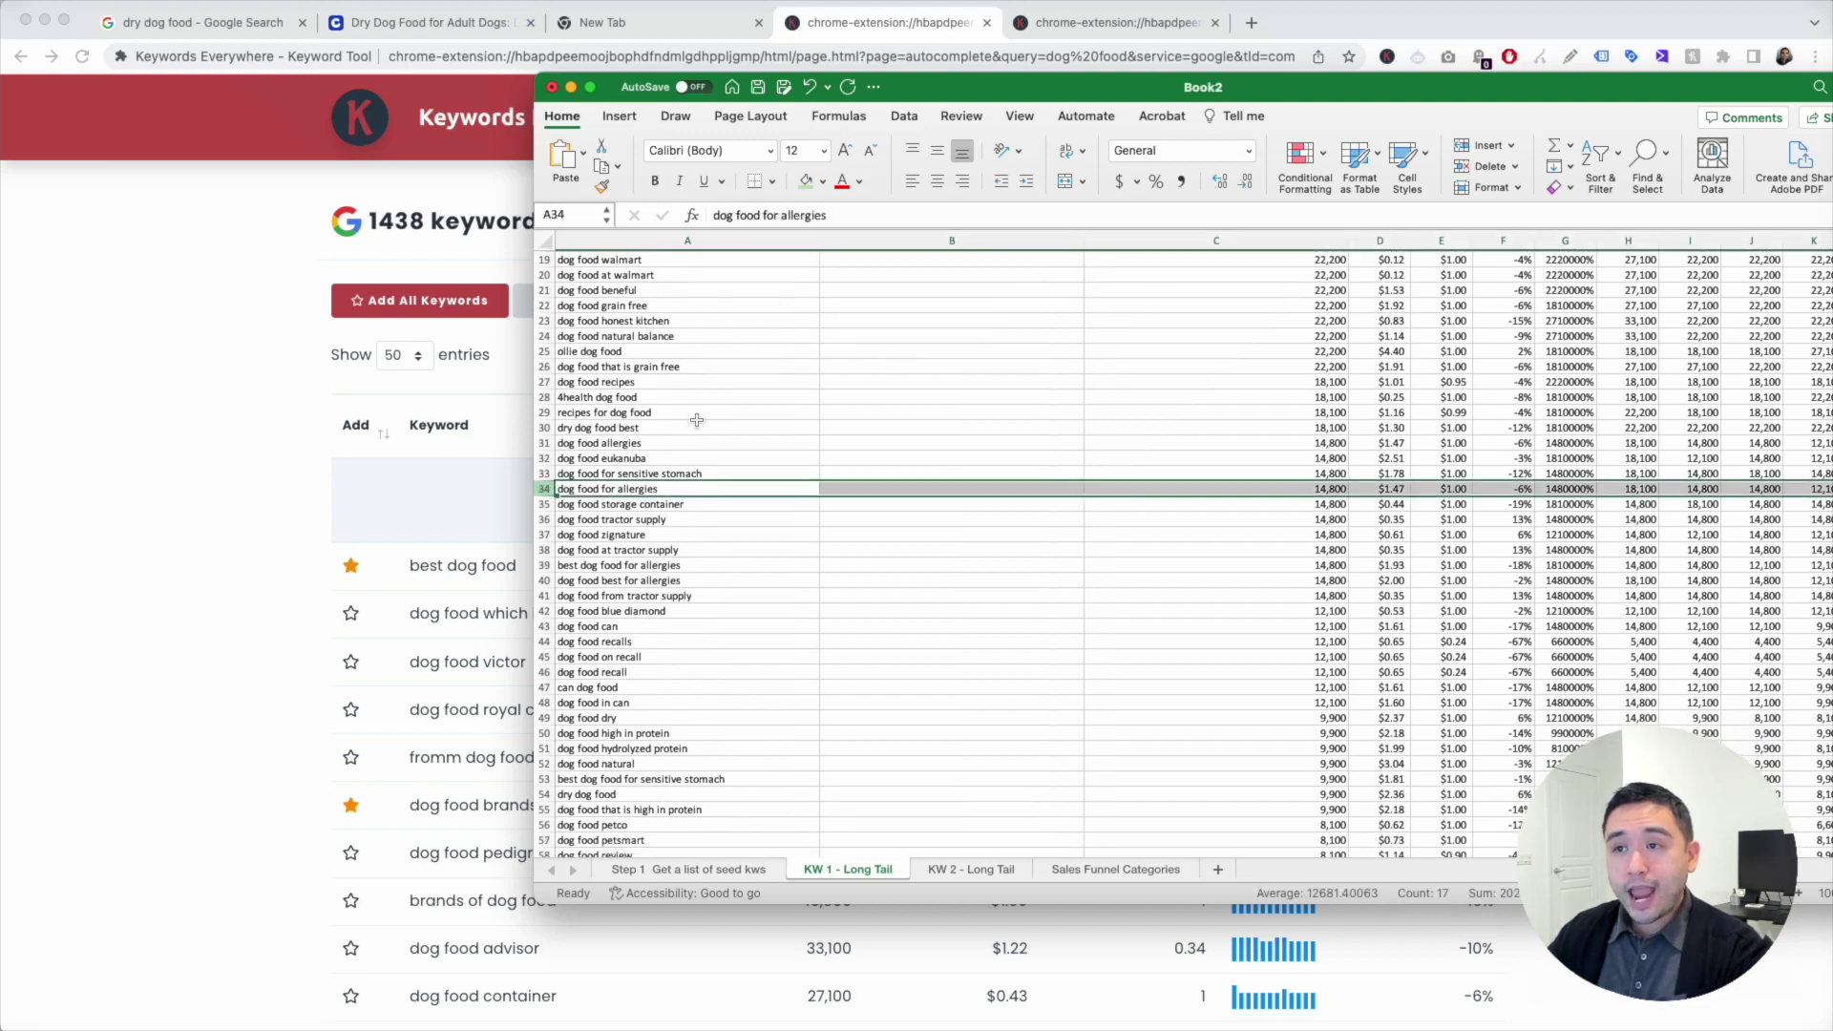
{"action": "left_click", "coordinate": [805, 181]}
{"action": "left_click", "coordinate": [895, 488]}
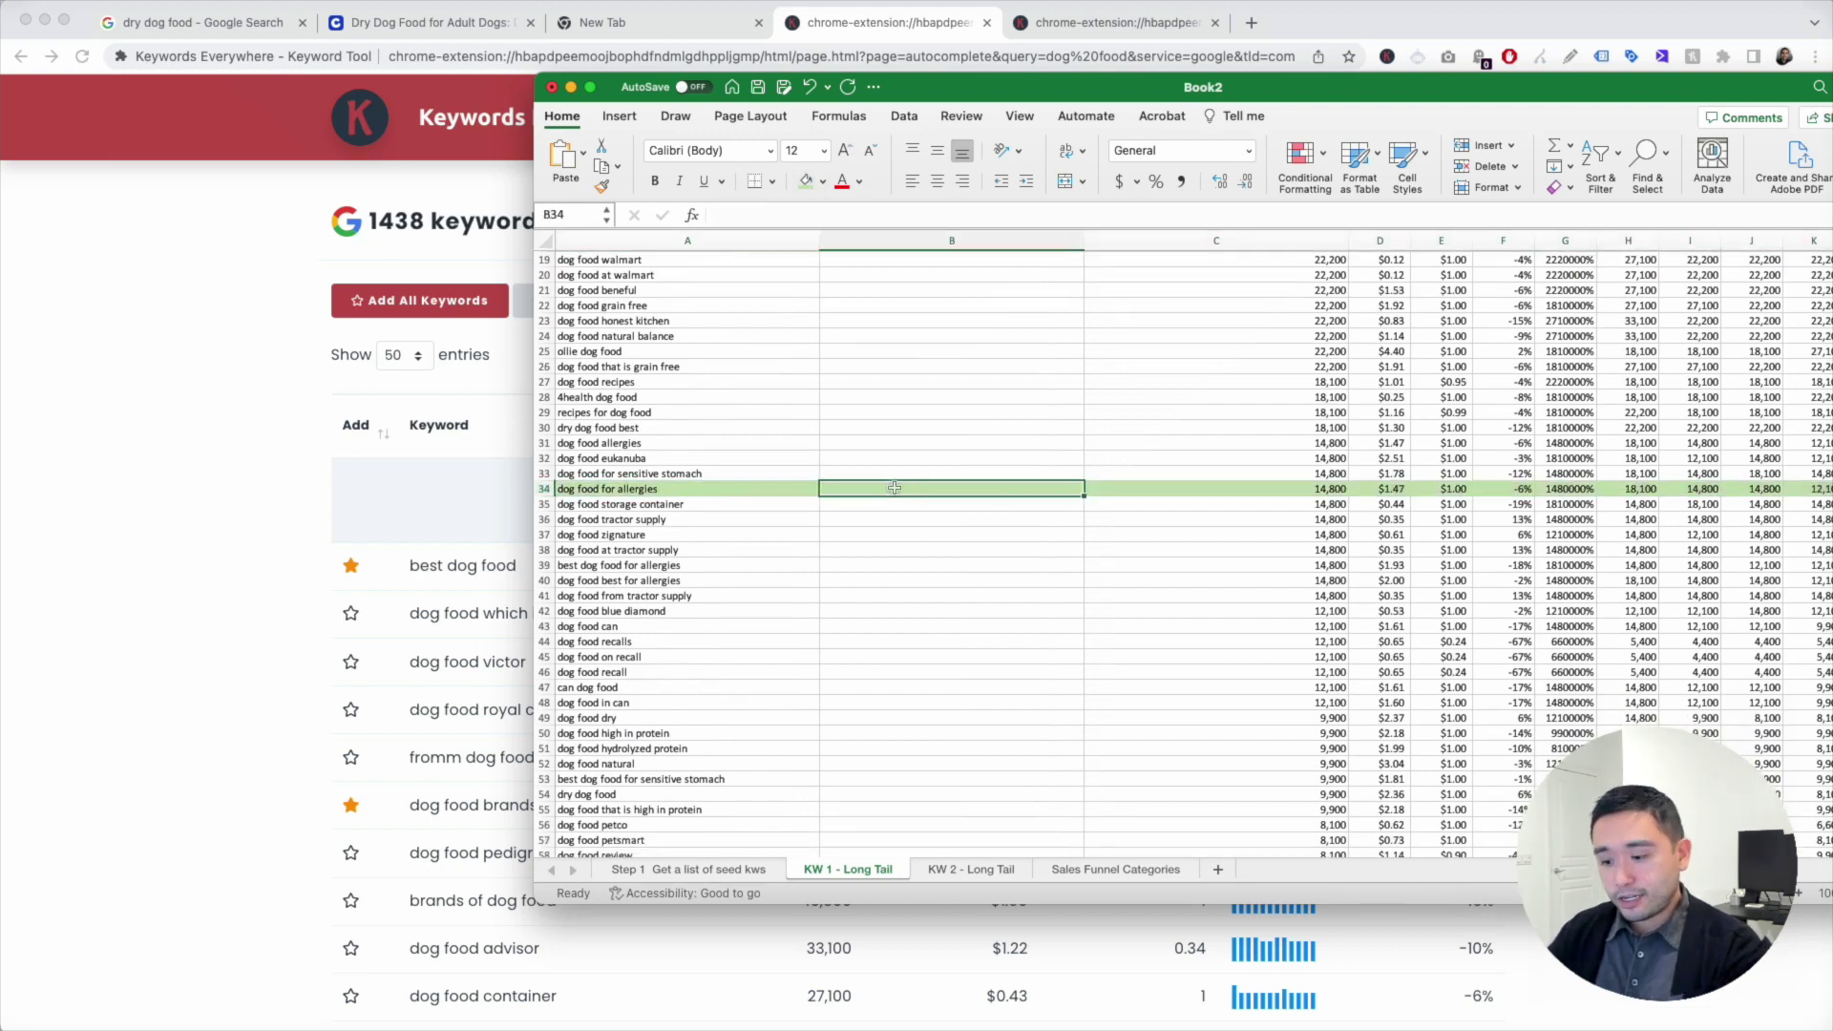
{"action": "type", "text": "Informational"}
{"action": "key", "text": "Return"}
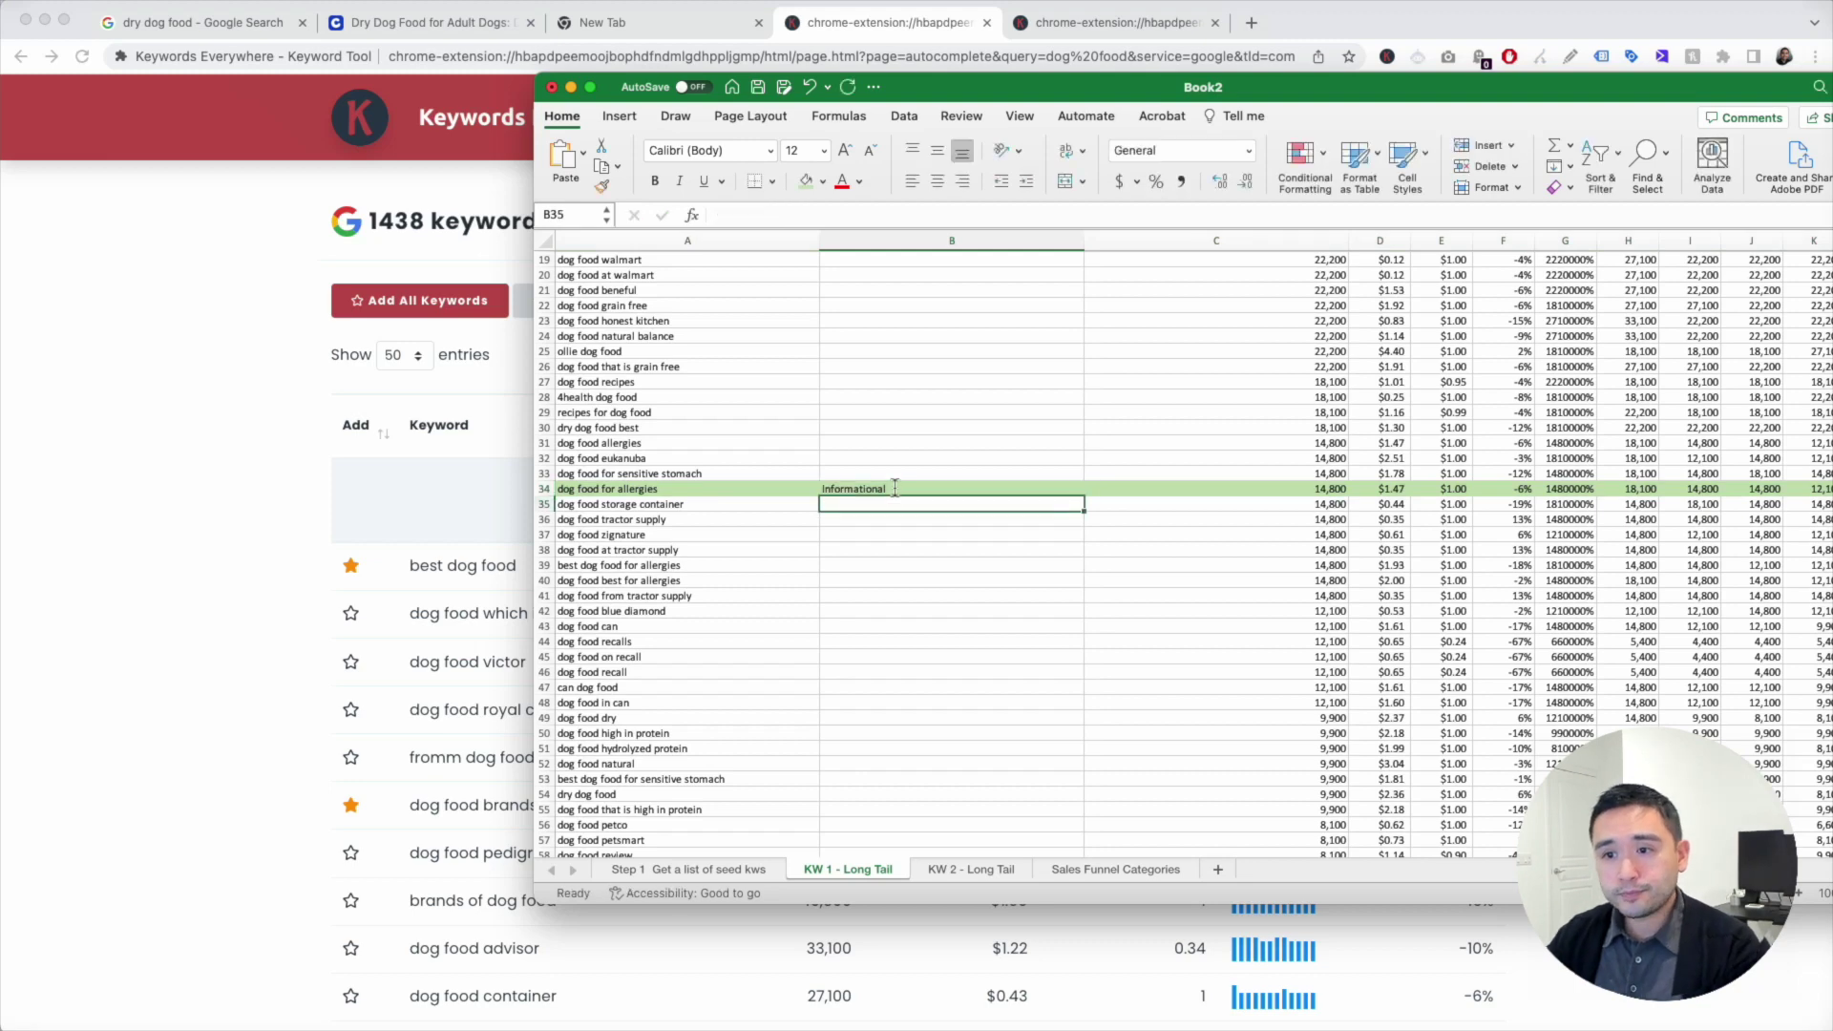
{"action": "scroll", "coordinate": [906, 491], "scroll_direction": "down", "scroll_amount": 15}
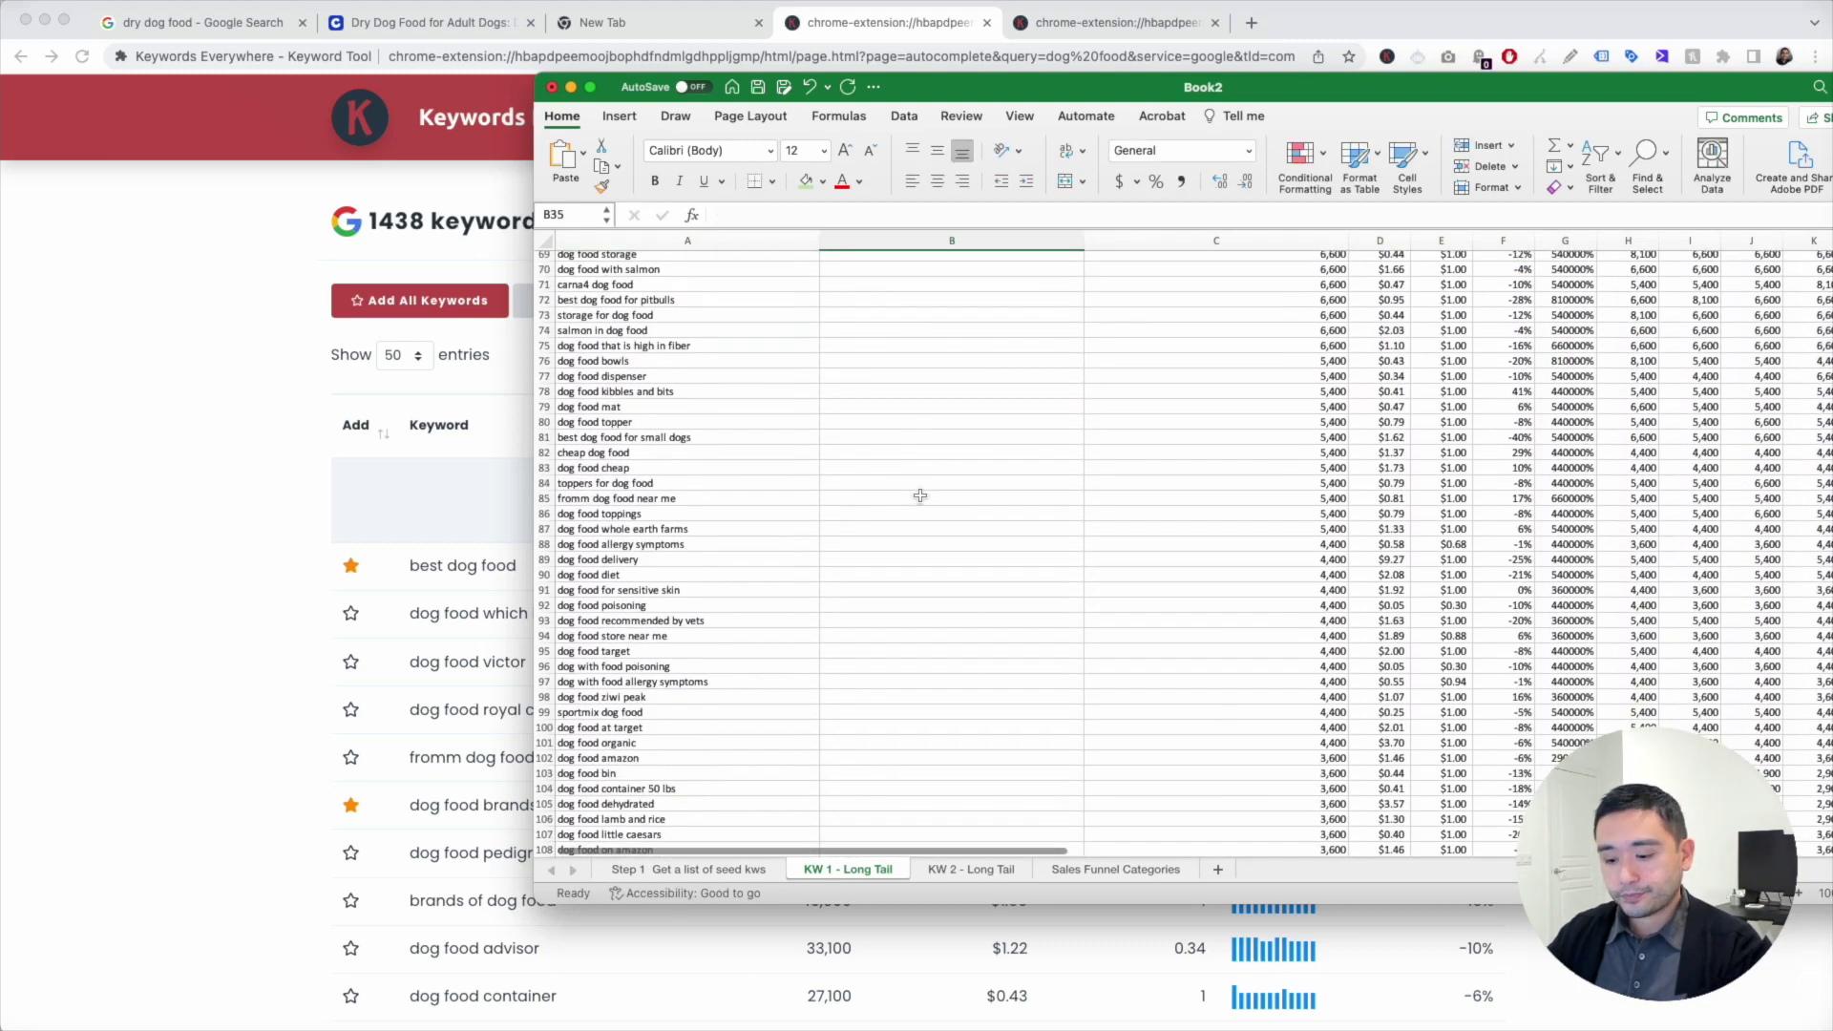
Step: Search the sheet for 'lbs' and tag dog food container 50 lbs as 'transactional'
{"action": "key", "text": "super+f"}
{"action": "type", "text": "lbs"}
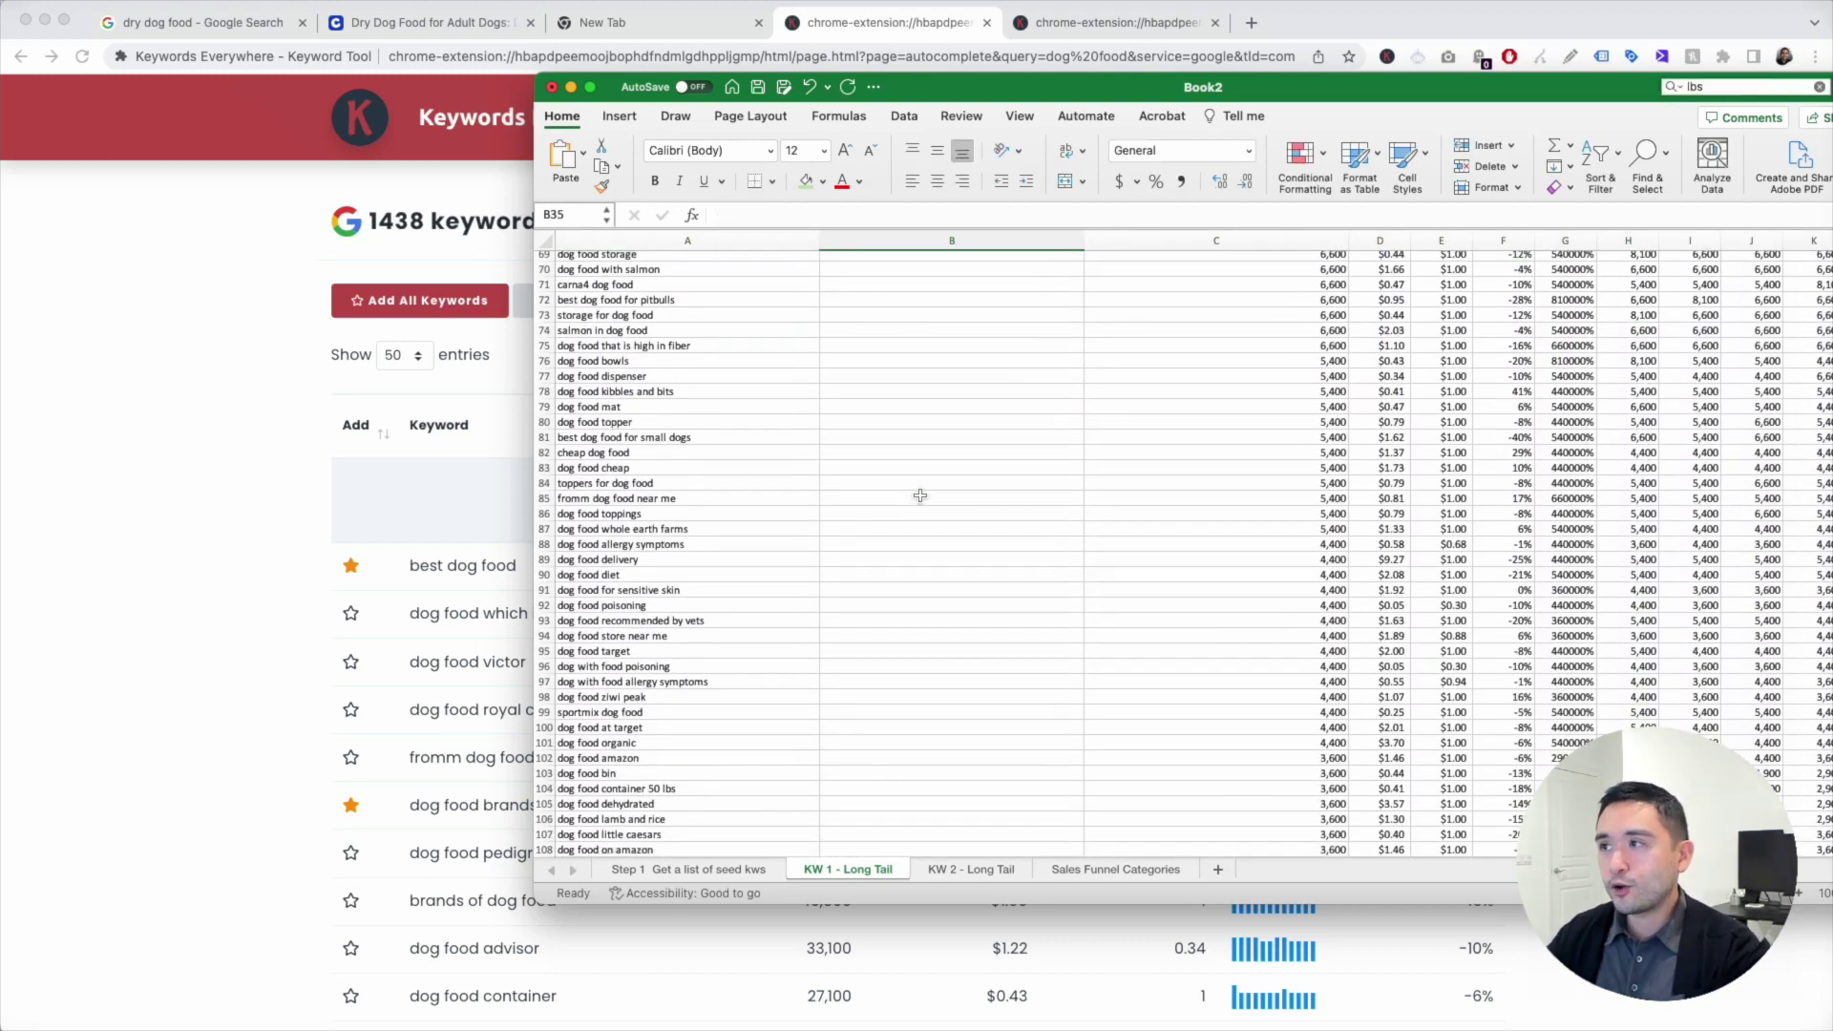
{"action": "key", "text": "Return"}
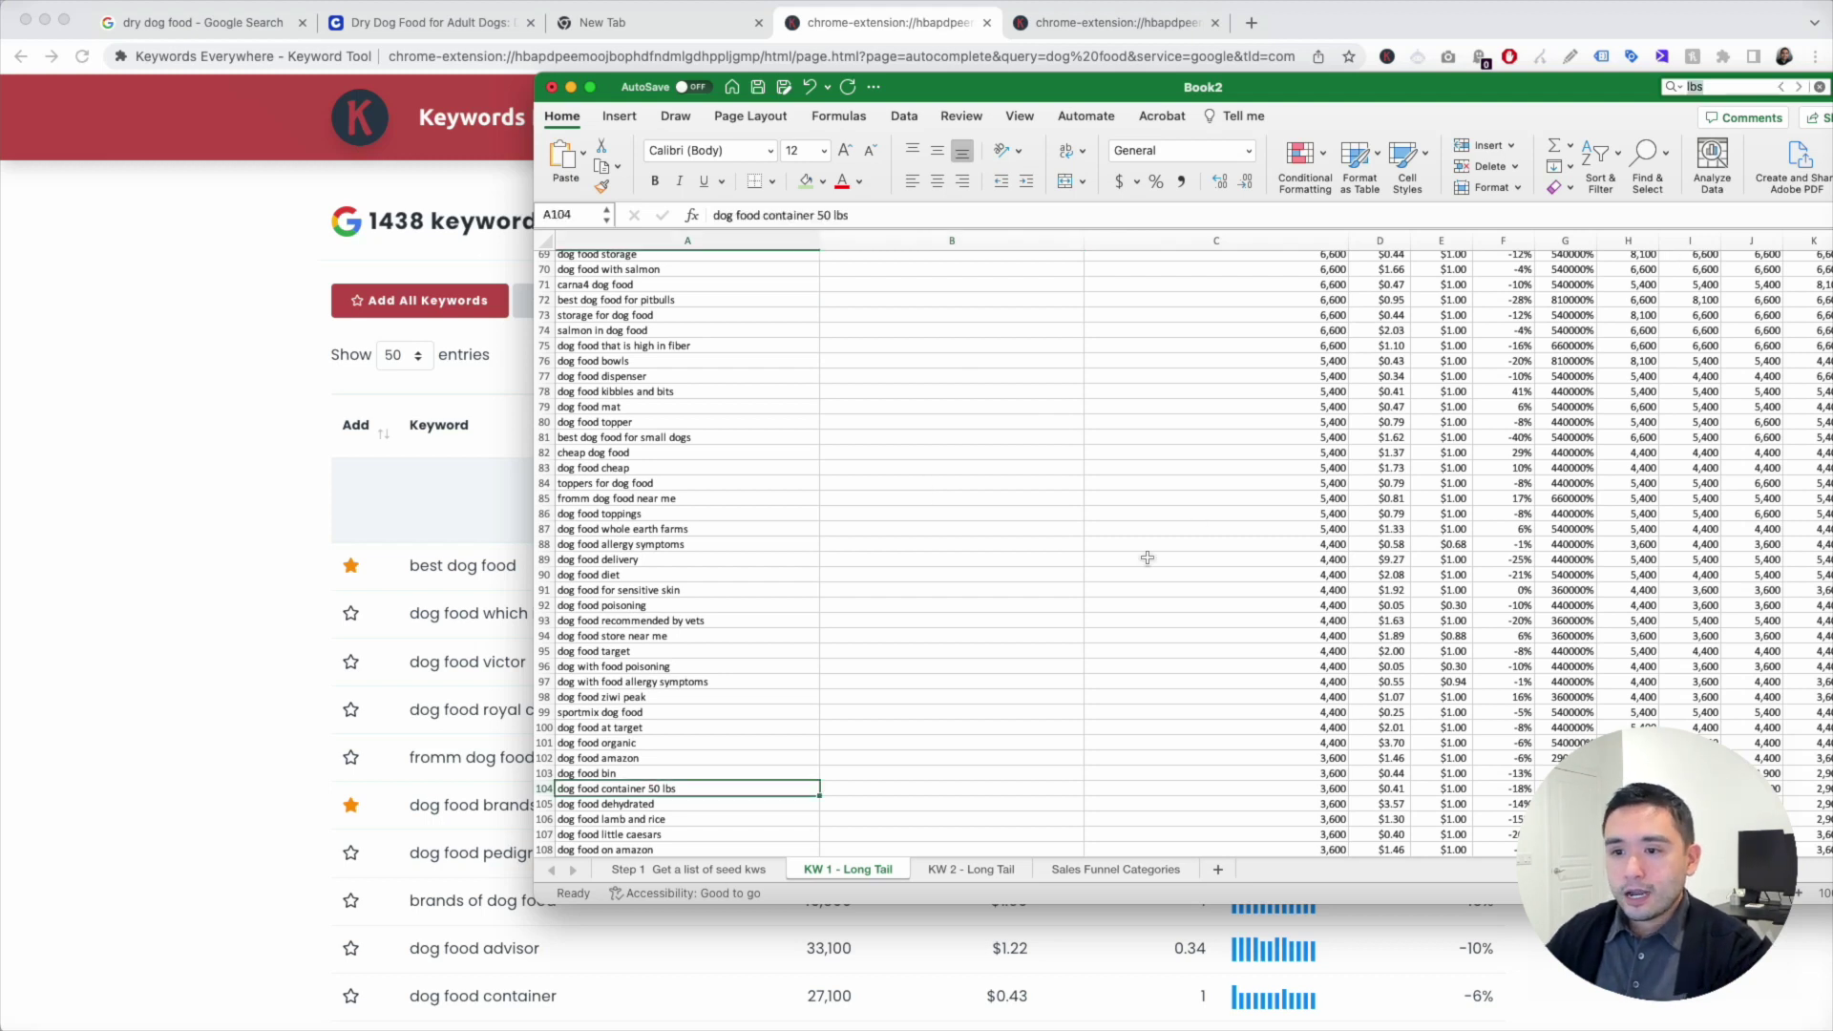
{"action": "scroll", "coordinate": [783, 768], "scroll_direction": "down", "scroll_amount": 2}
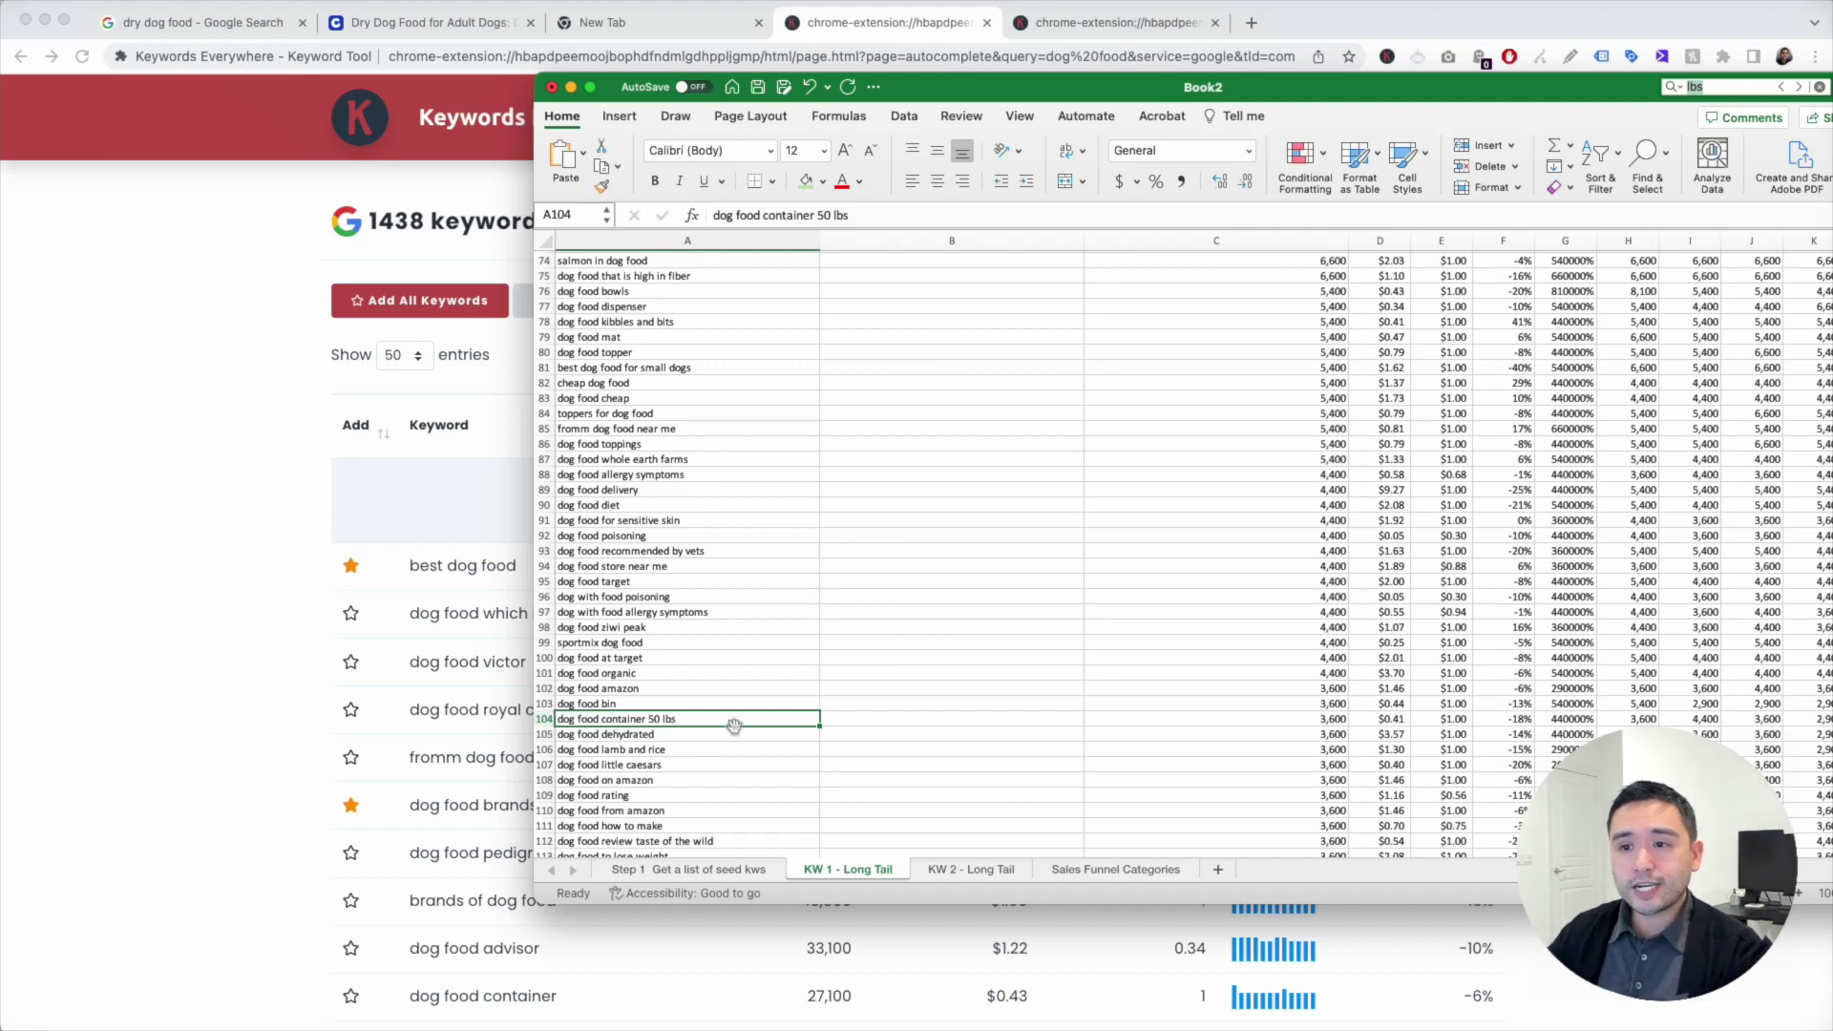
{"action": "left_click", "coordinate": [867, 723]}
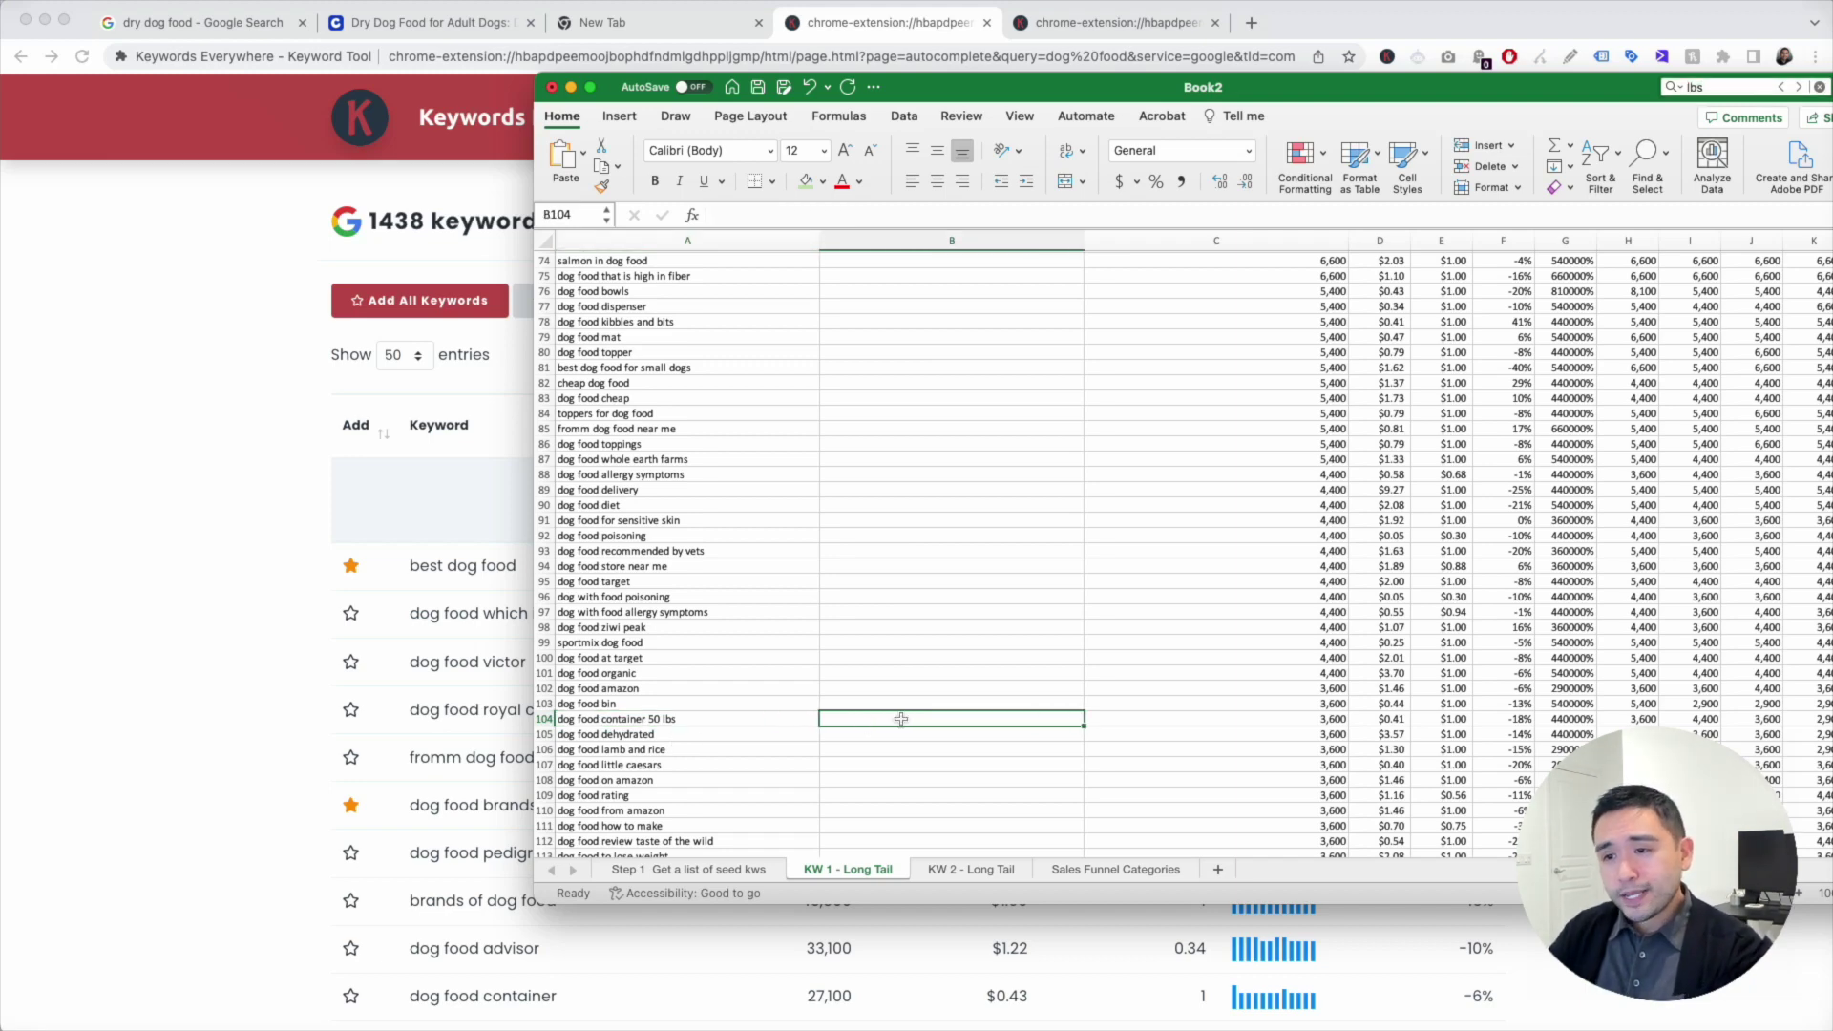
{"action": "type", "text": "trans"}
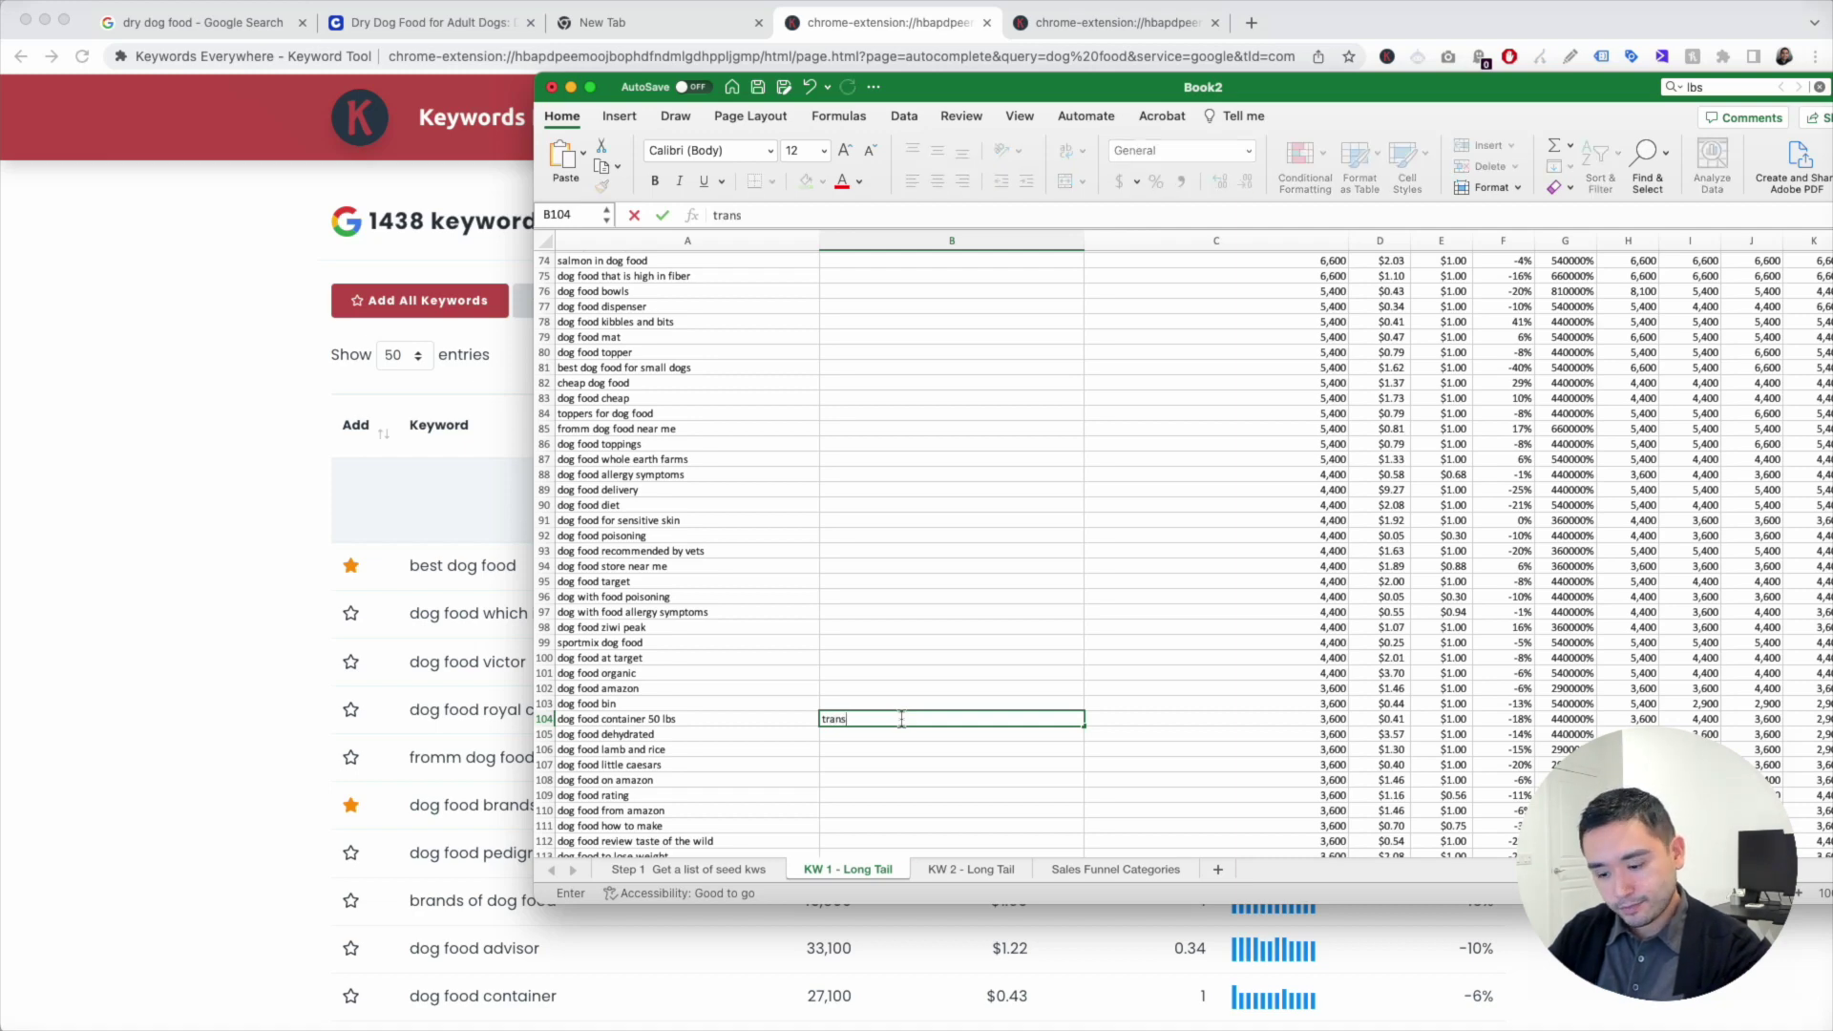
{"action": "type", "text": "actional"}
{"action": "key", "text": "Return"}
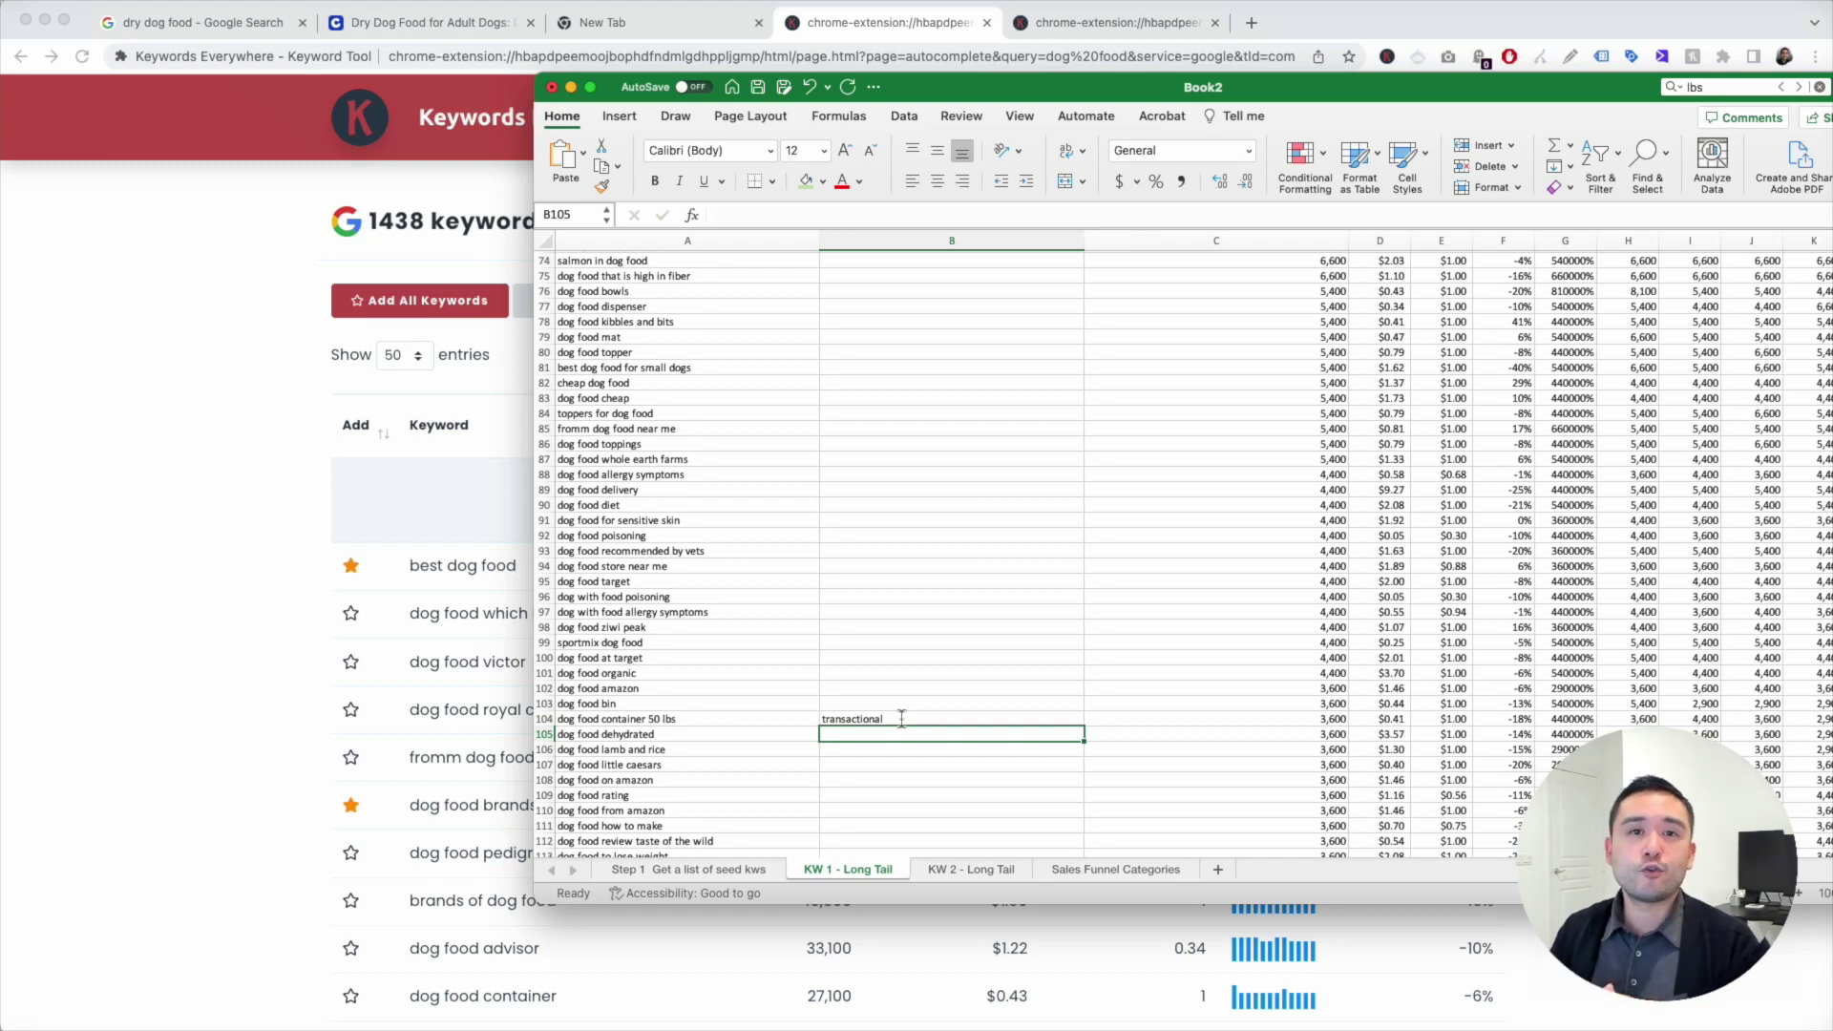
Step: Tag dog food container 40 lbs as transactional and check the transactional triggers
{"action": "scroll", "coordinate": [901, 718], "scroll_direction": "down", "scroll_amount": 10}
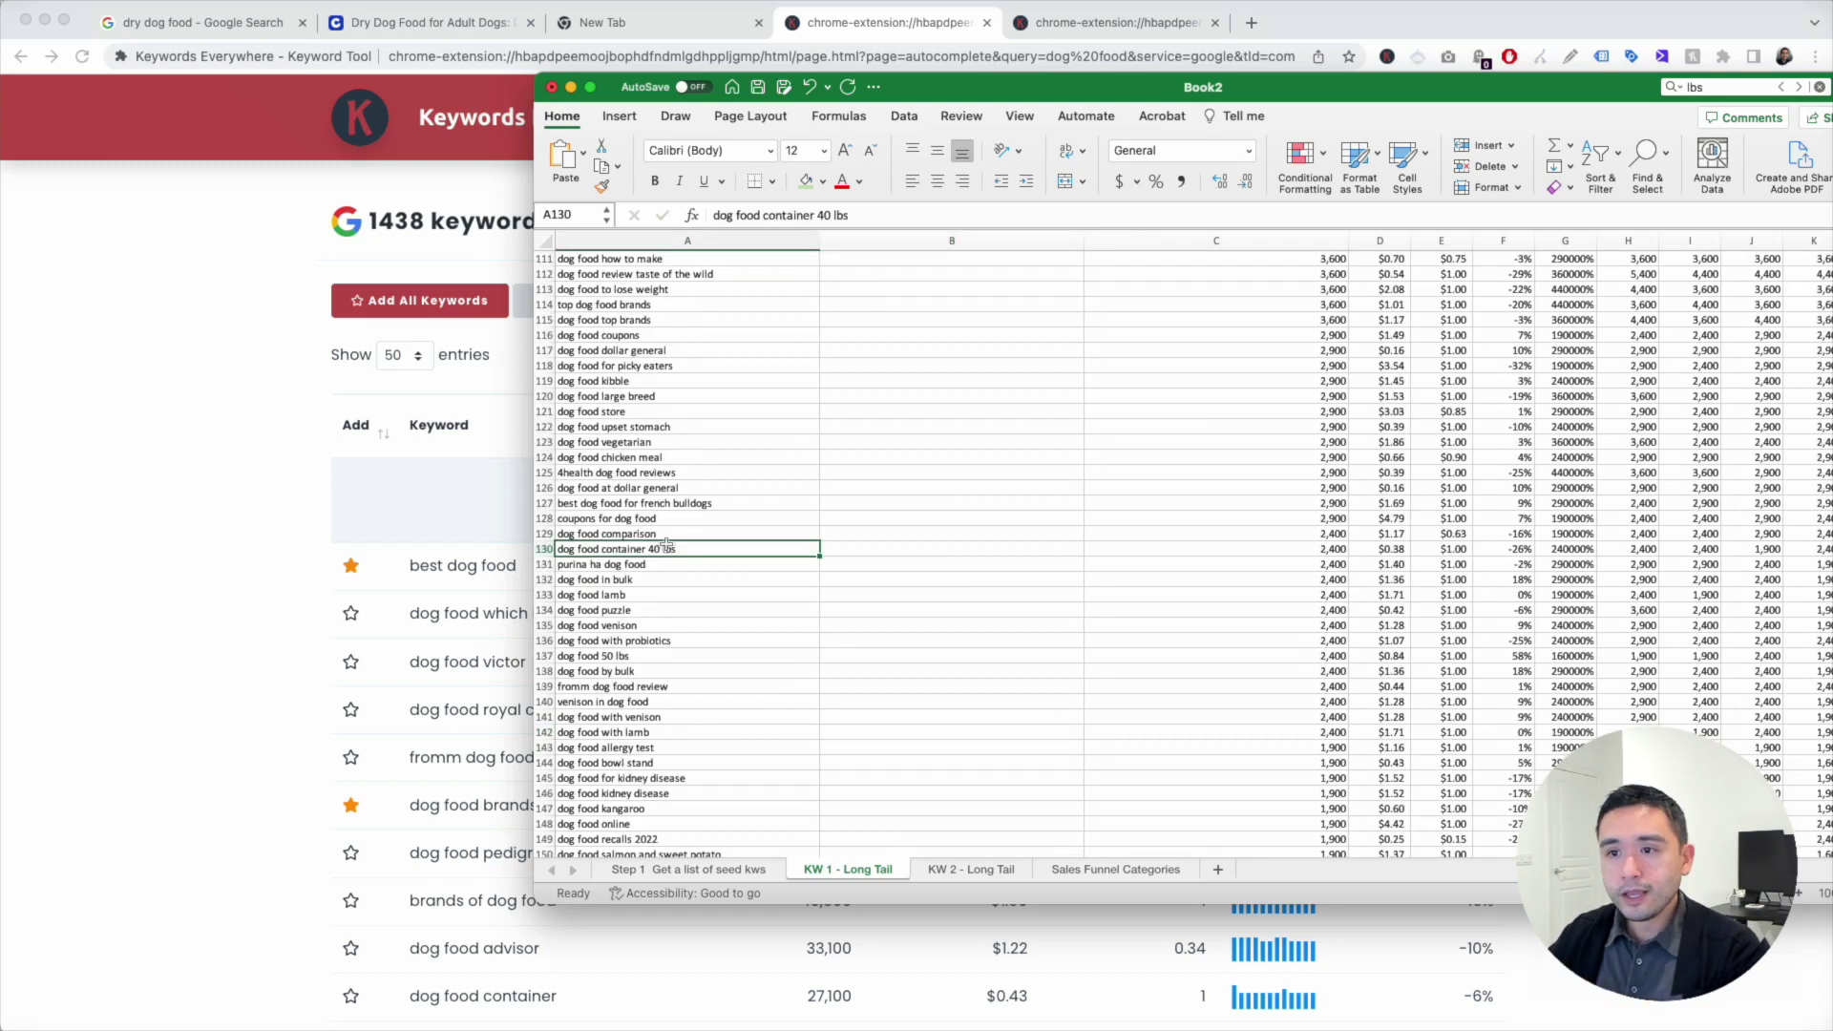
{"action": "left_click", "coordinate": [858, 544]}
{"action": "type", "text": "tional"}
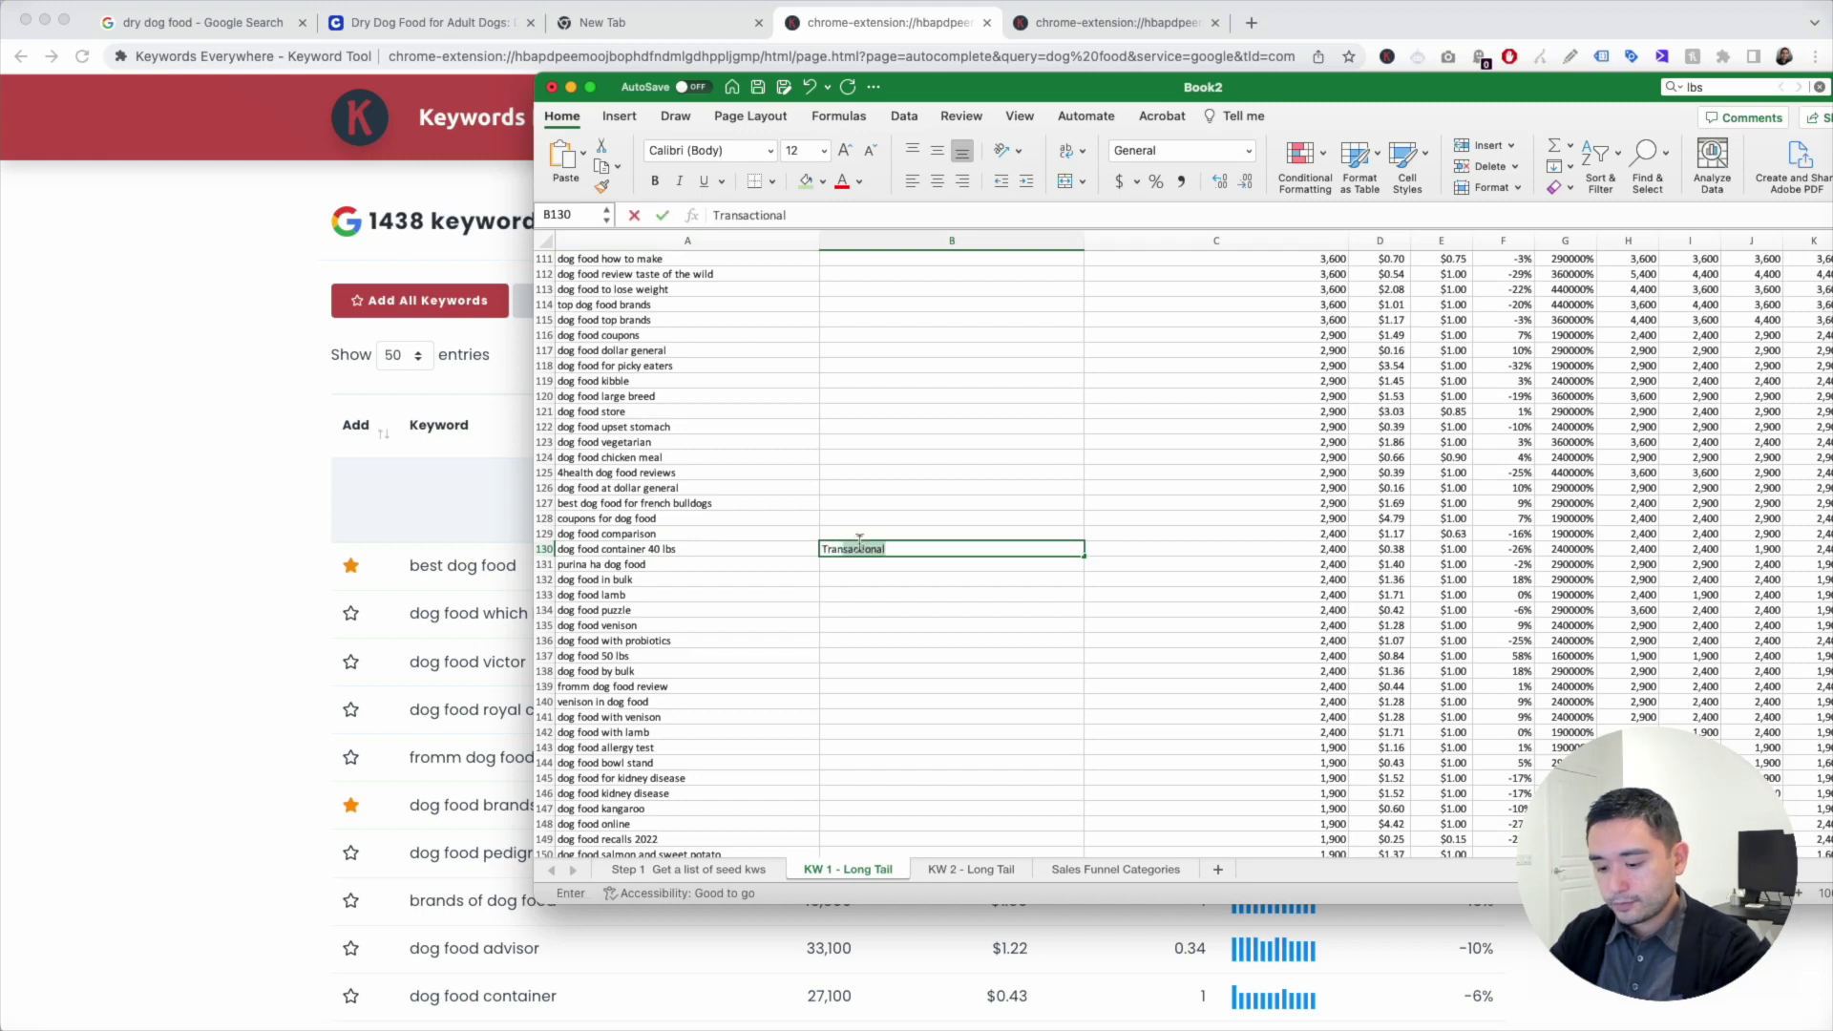
{"action": "key", "text": "Return"}
{"action": "left_click", "coordinate": [1115, 868]}
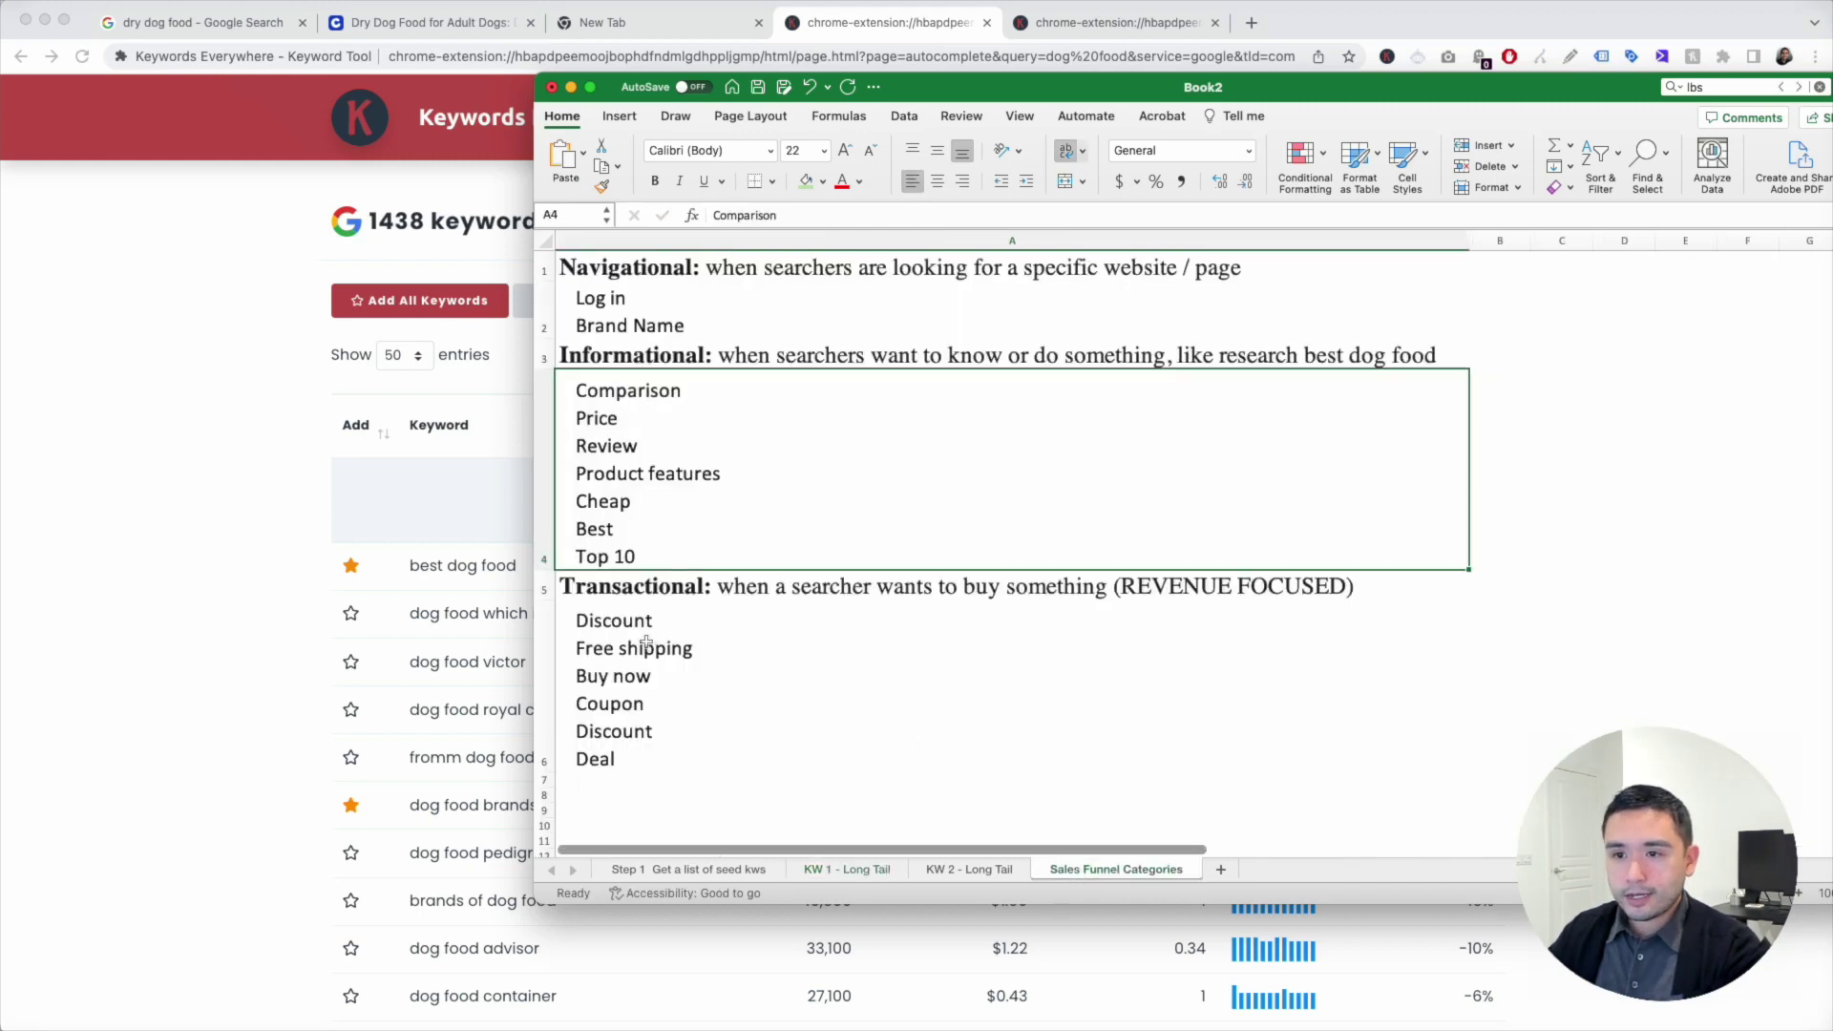
{"action": "left_click", "coordinate": [817, 869]}
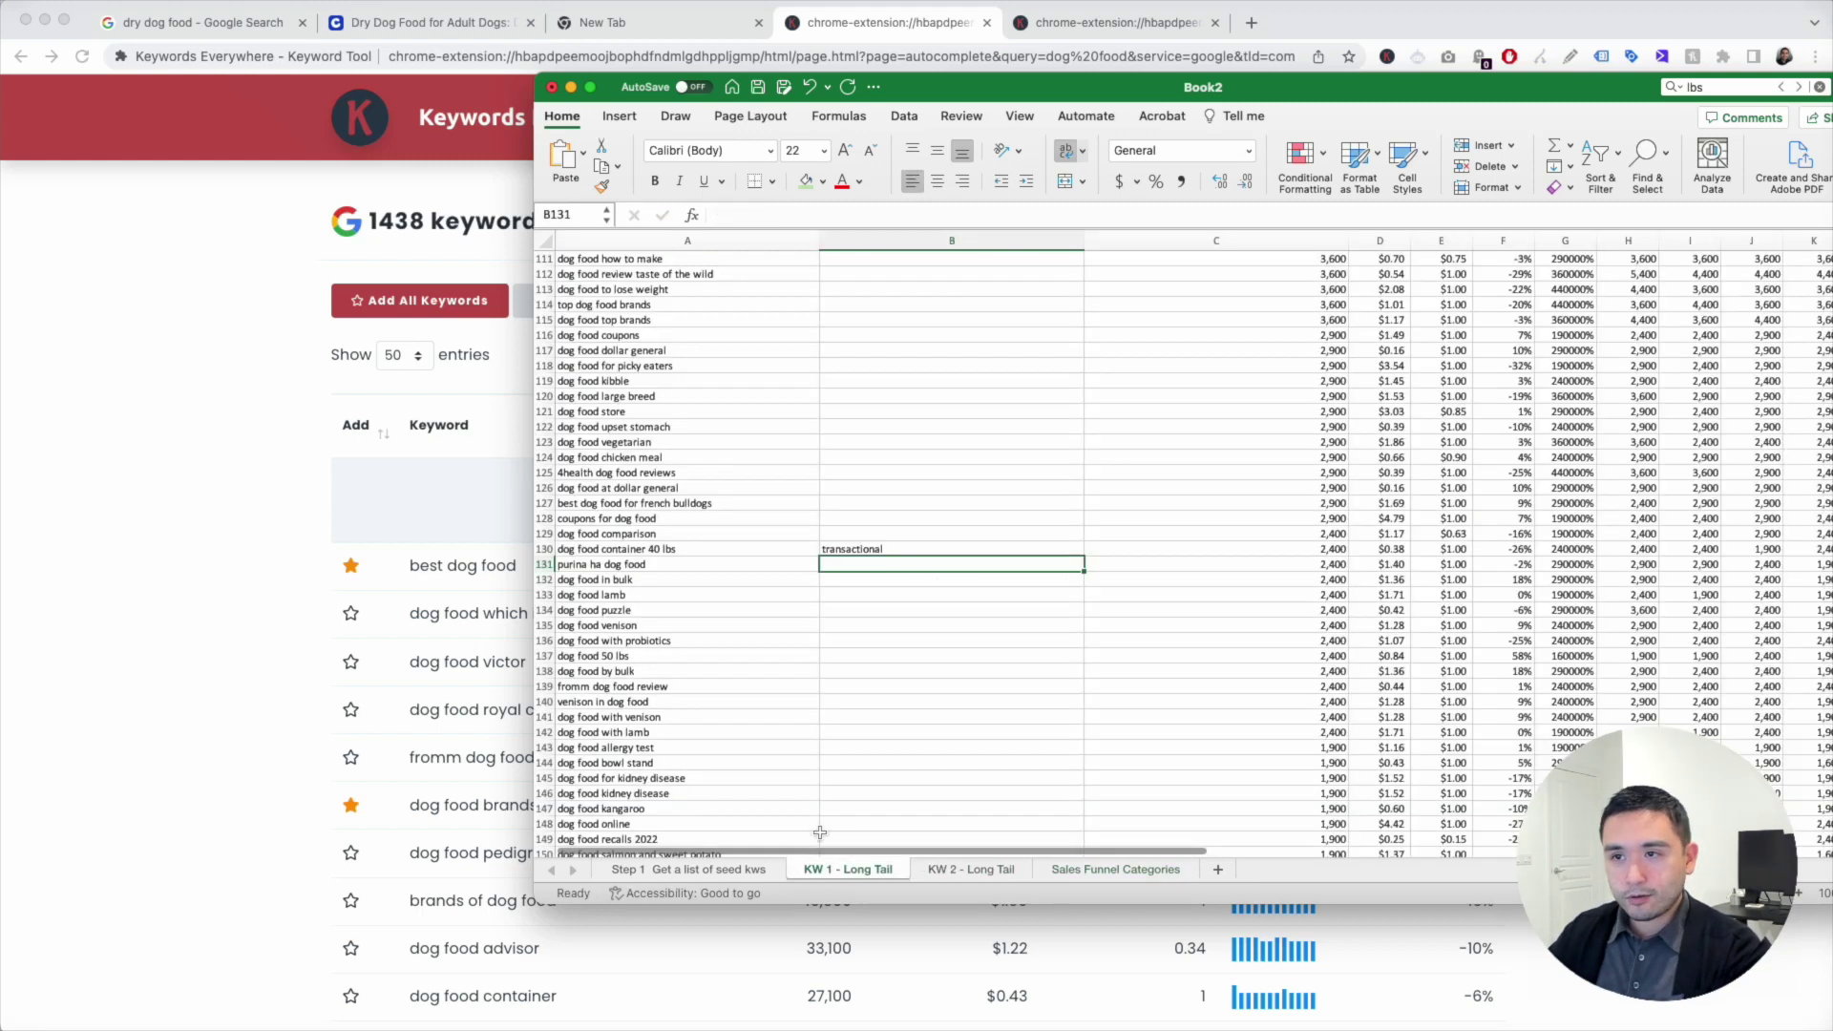
Step: Search for 'discount' and tag dog food discounts as 'transactional'
{"action": "left_click", "coordinate": [1726, 87]}
{"action": "type", "text": "discount"}
{"action": "key", "text": "Return"}
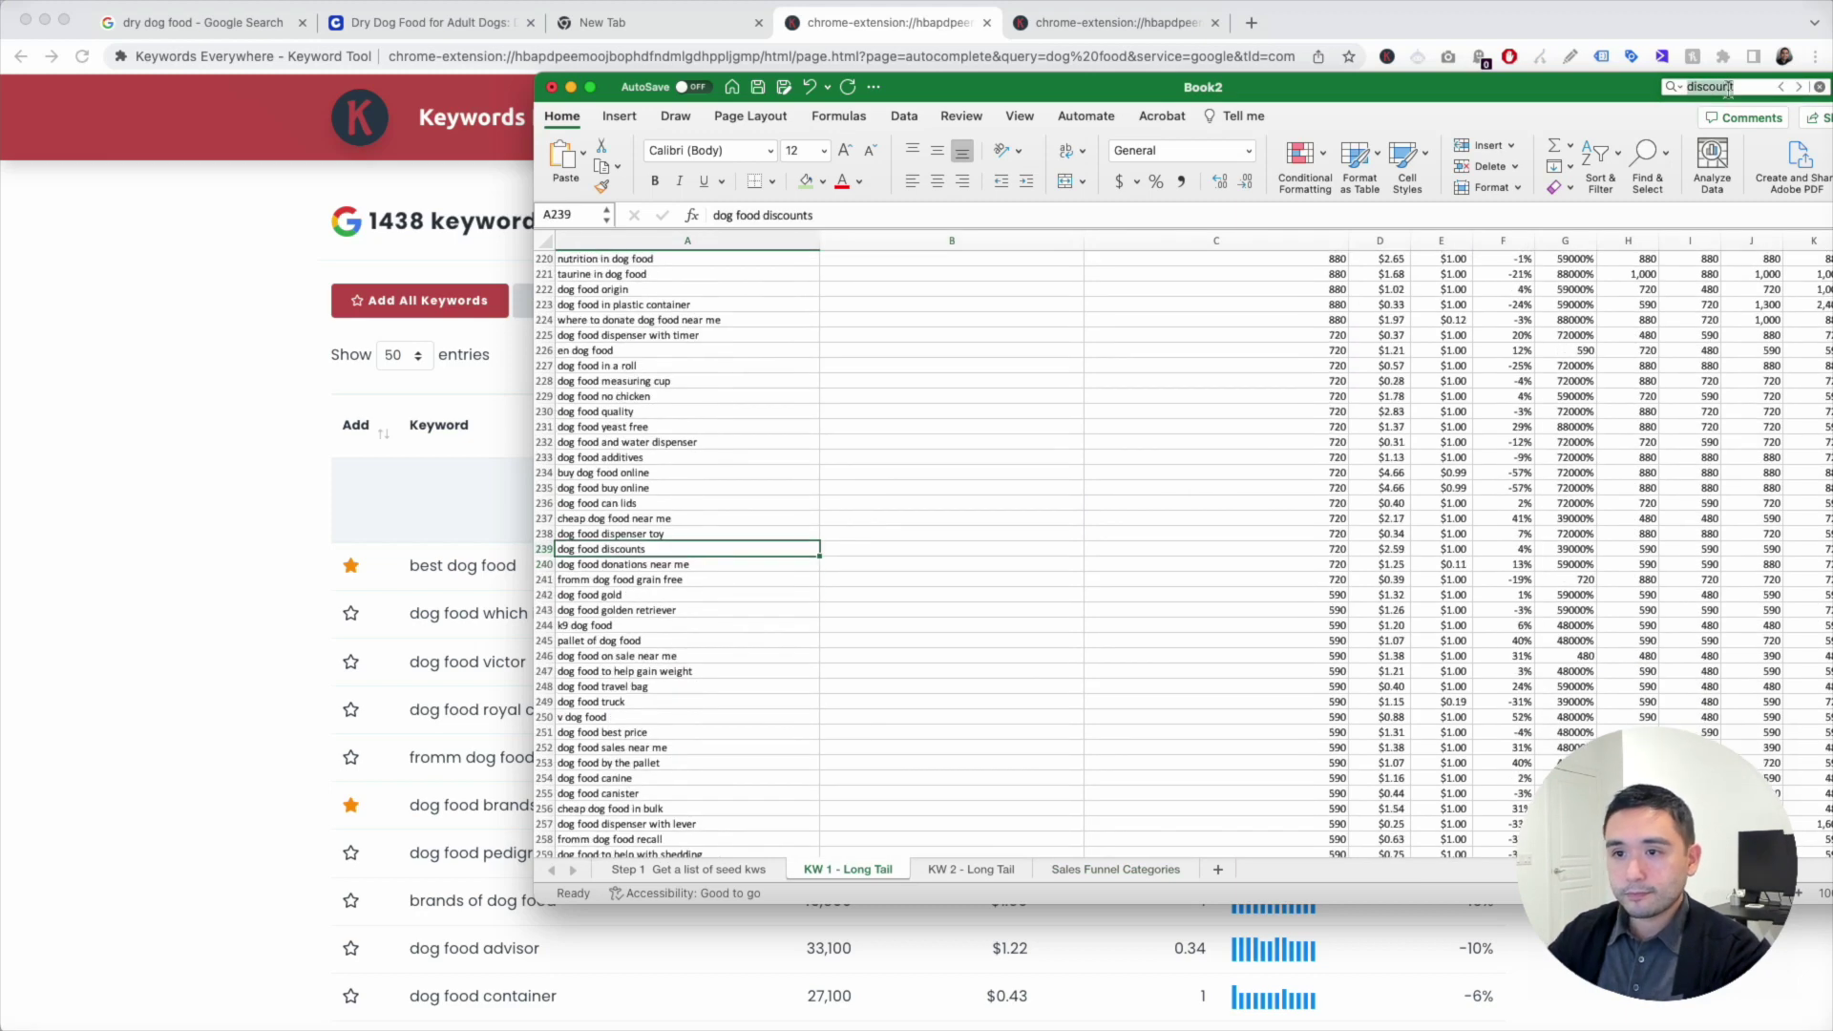
{"action": "left_click", "coordinate": [848, 548]}
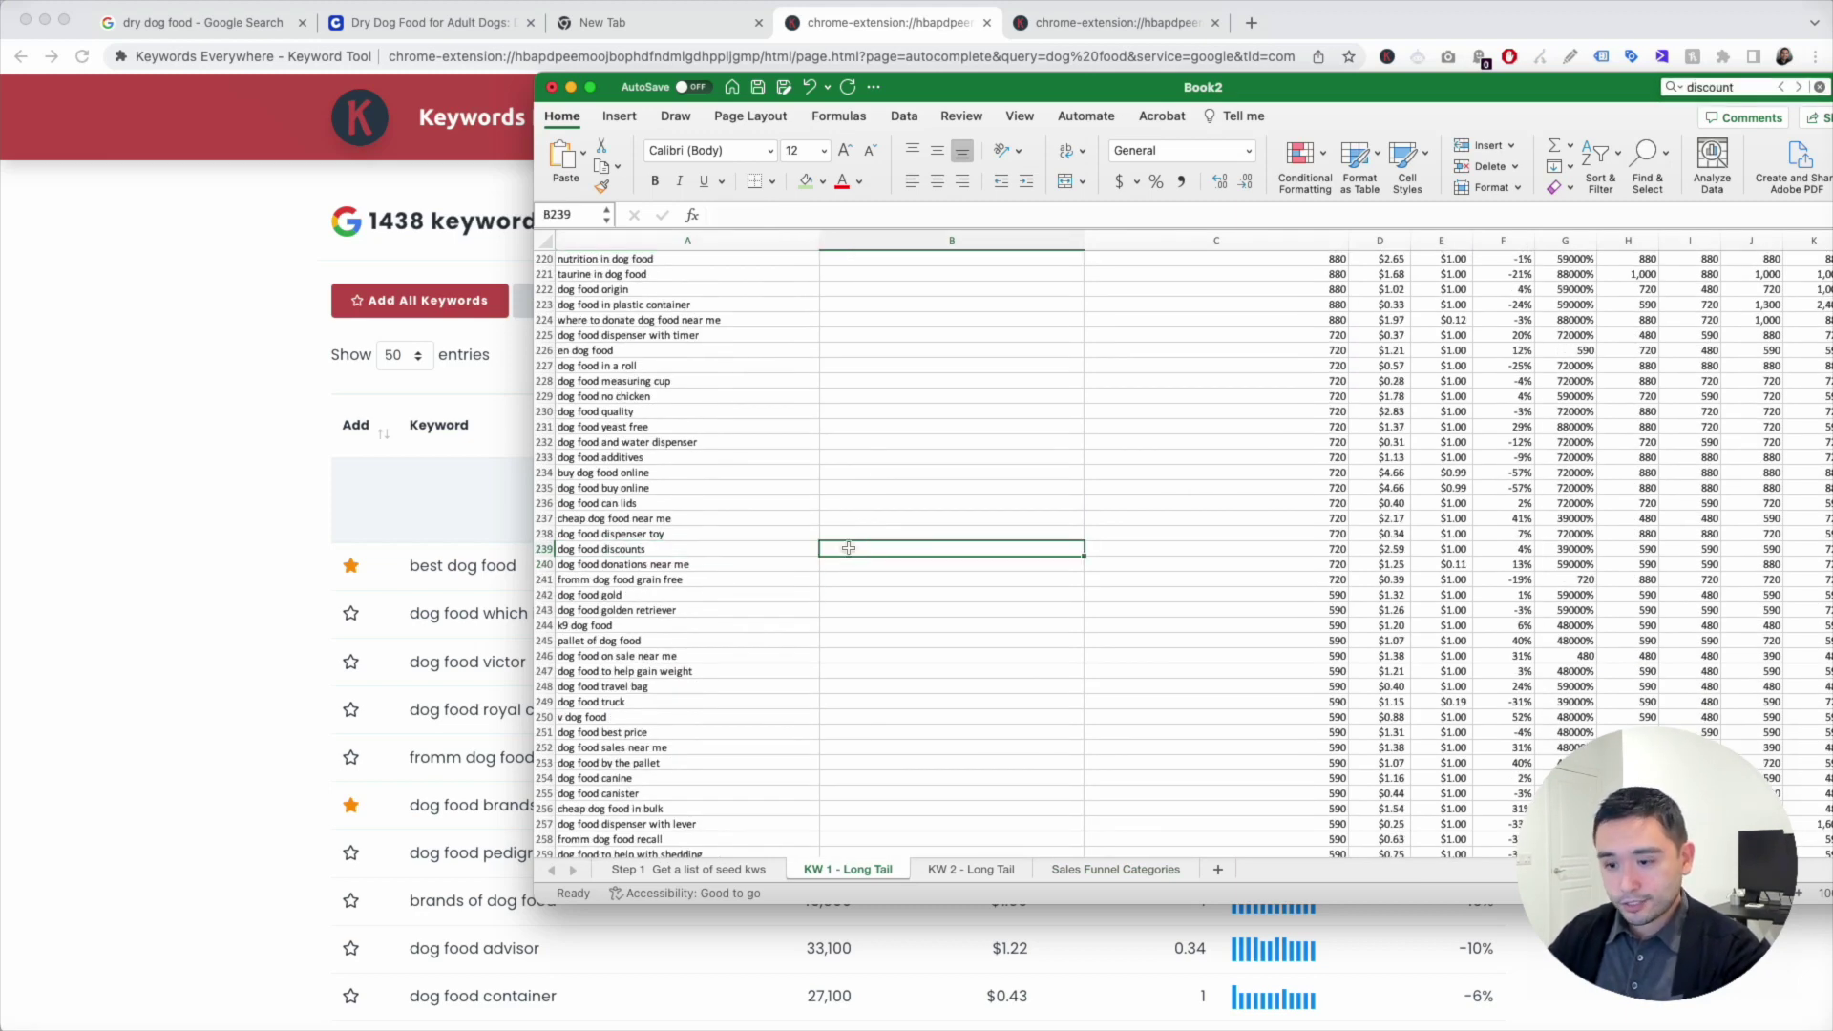
{"action": "type", "text": "transactional"}
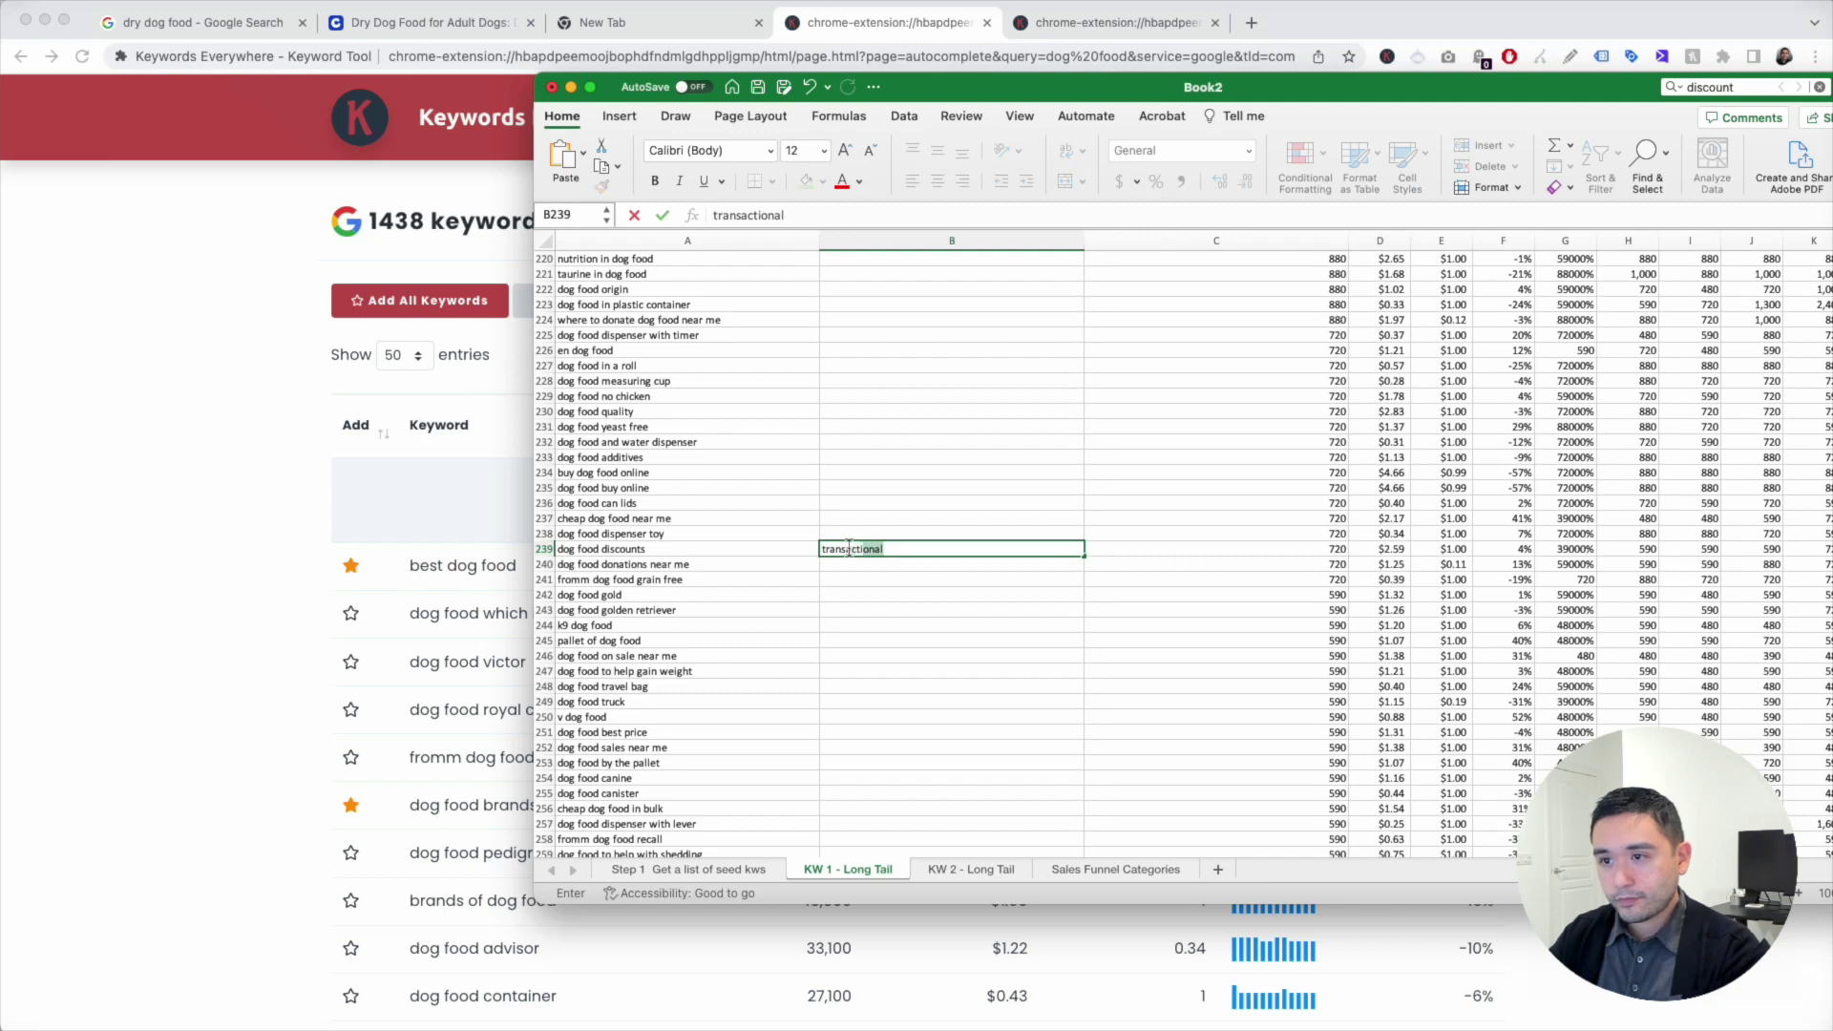
{"action": "key", "text": "Tab"}
{"action": "scroll", "coordinate": [854, 554], "scroll_direction": "up", "scroll_amount": 1}
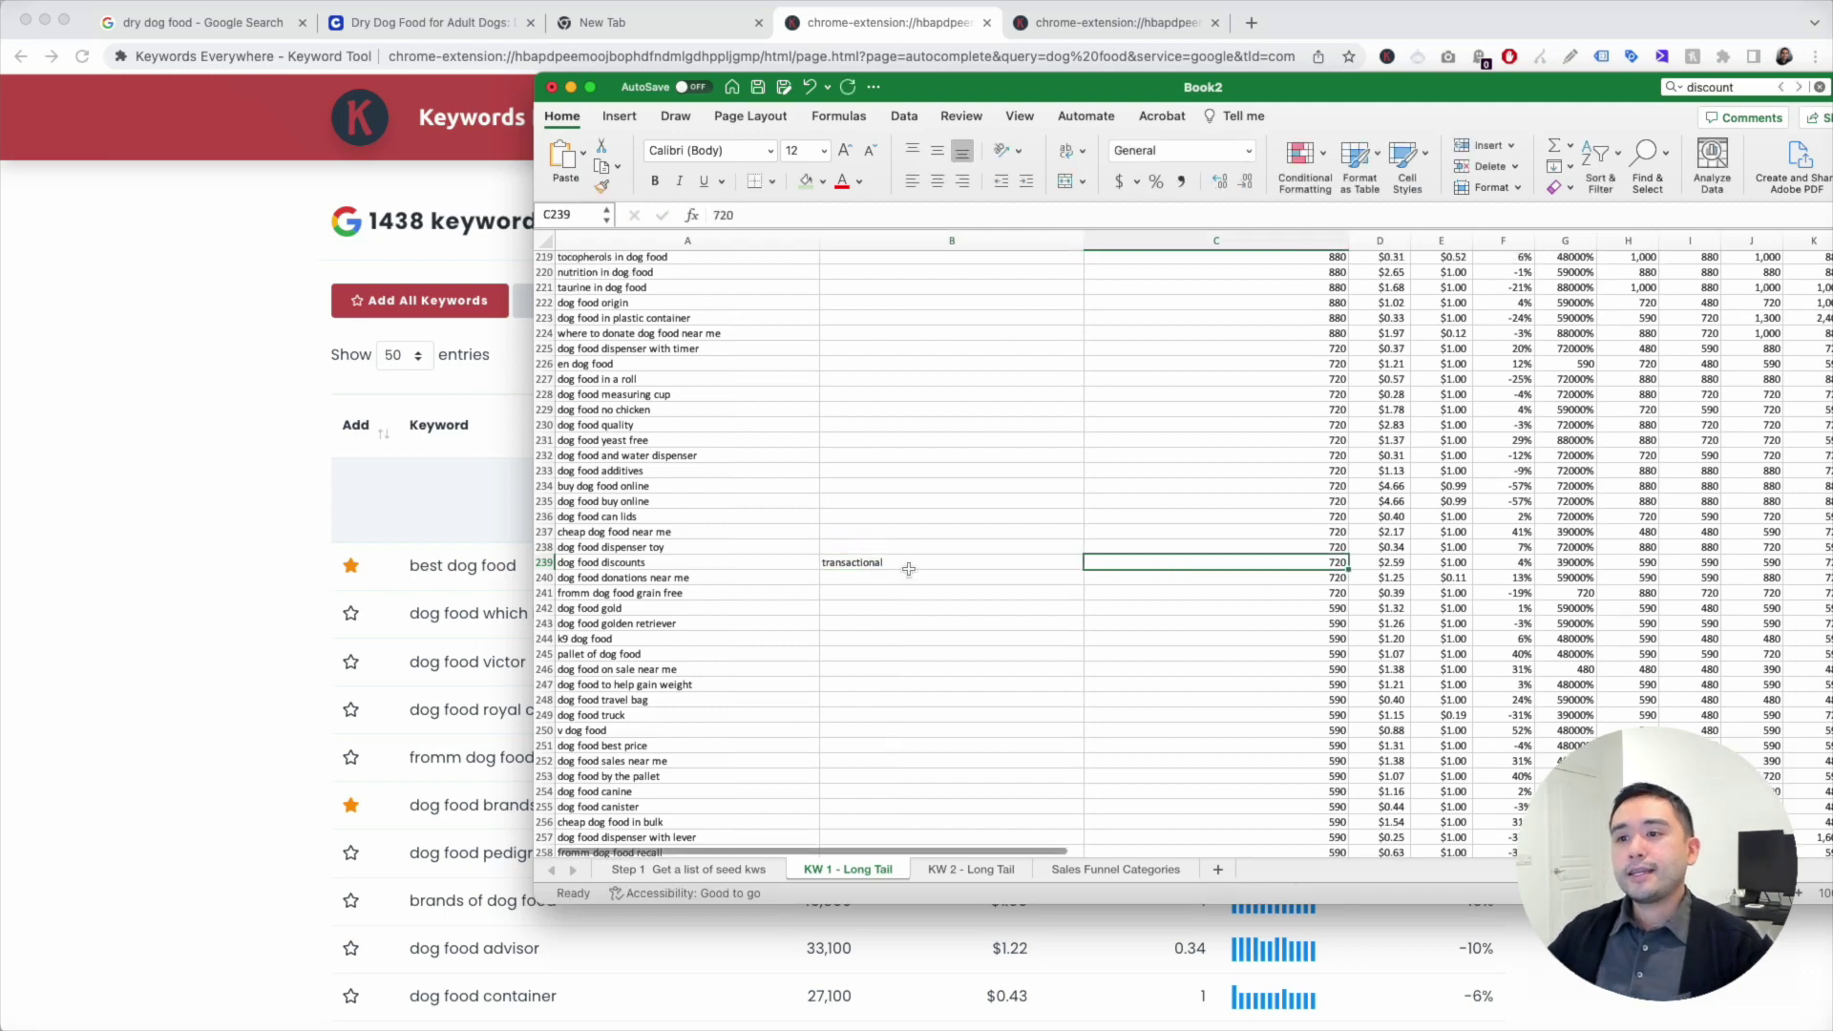
{"action": "key", "text": "Left"}
{"action": "scroll", "coordinate": [897, 602], "scroll_direction": "down", "scroll_amount": 3}
{"action": "scroll", "coordinate": [948, 462], "scroll_direction": "up", "scroll_amount": 10}
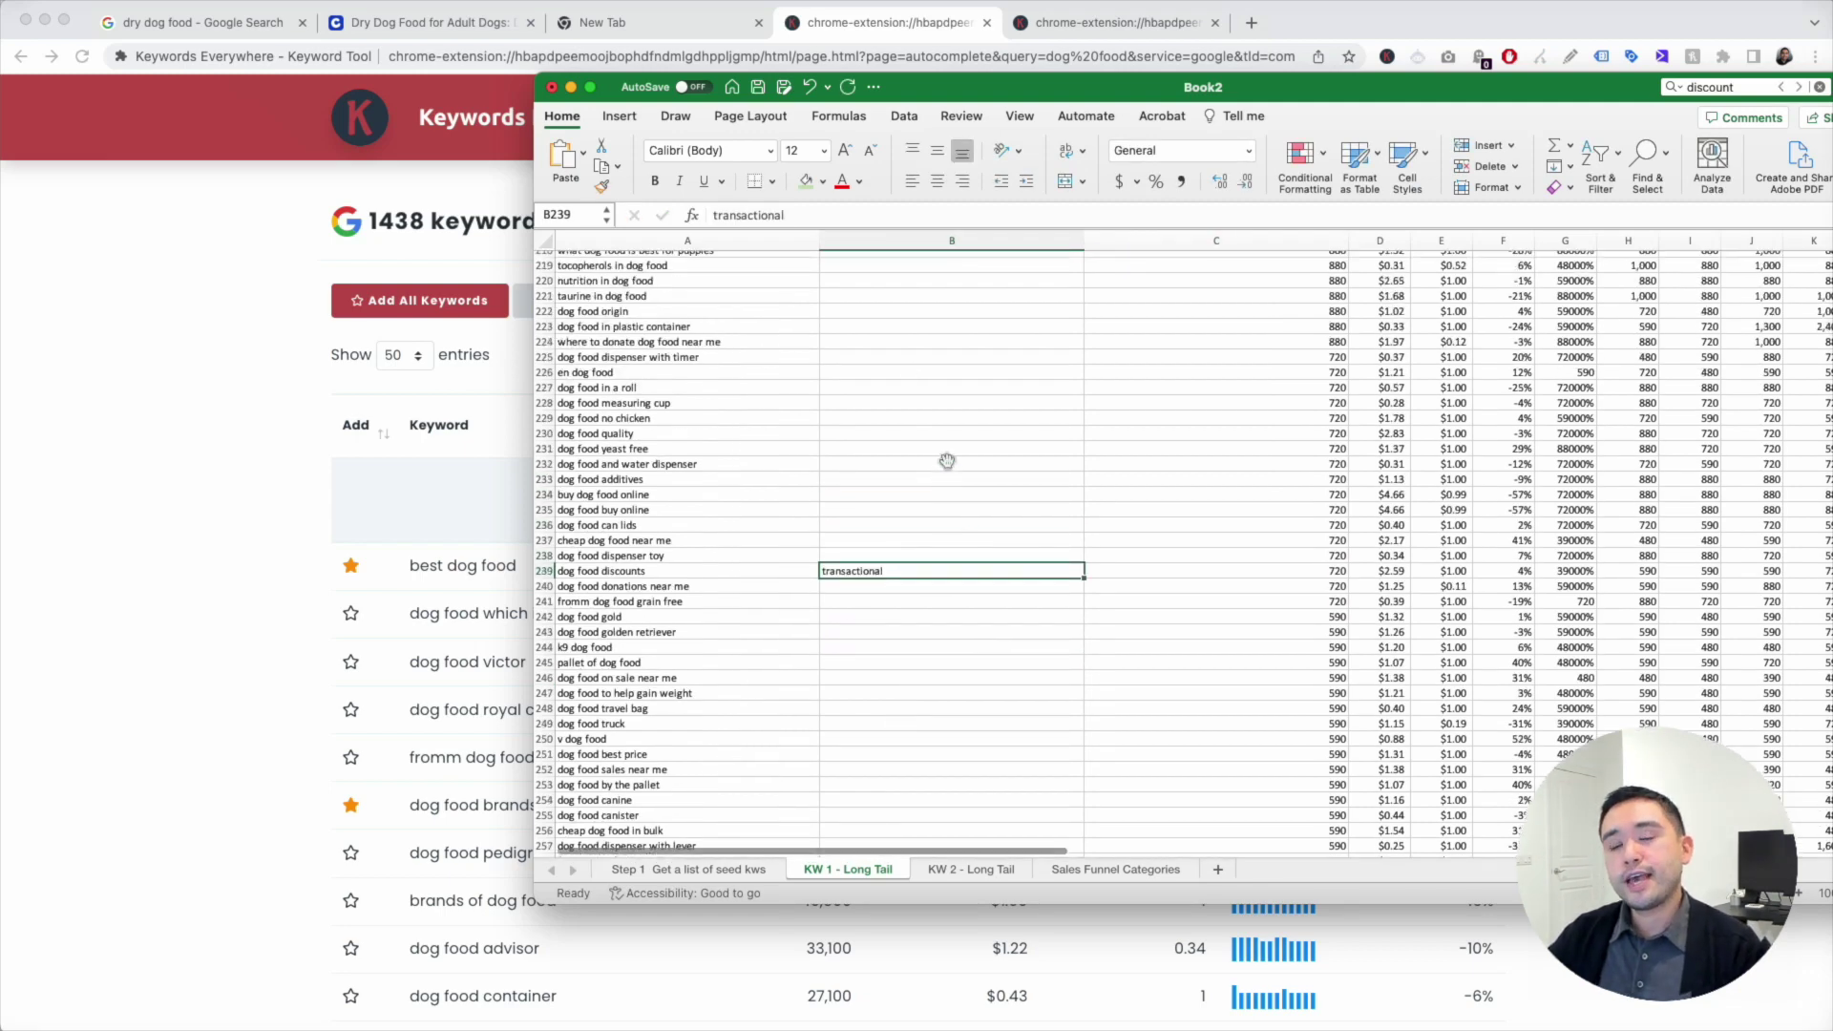
{"action": "scroll", "coordinate": [948, 461], "scroll_direction": "up", "scroll_amount": 20}
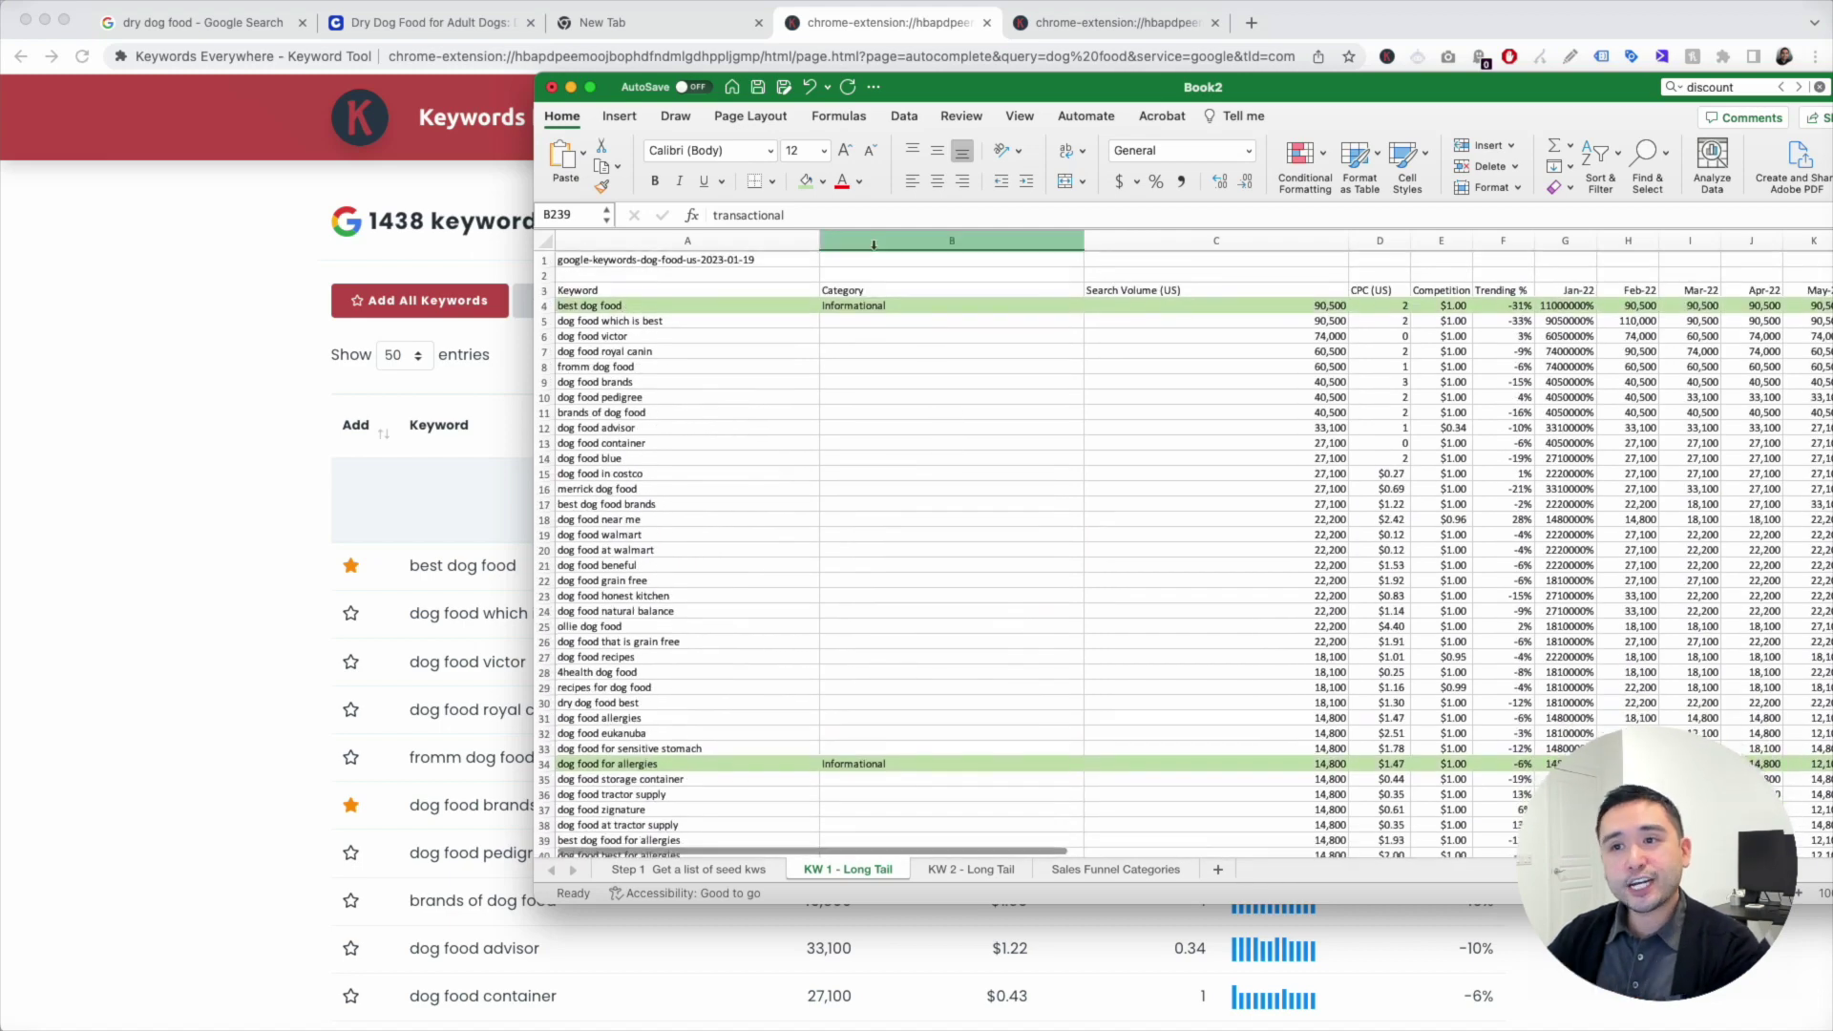